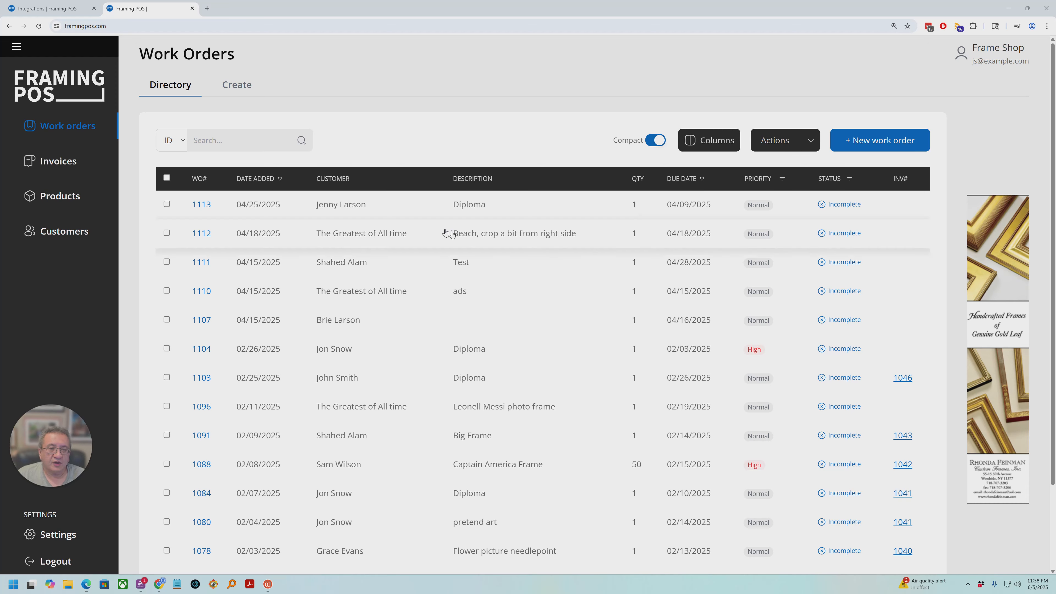
# Open the first work order in the directory in a separate browser tab, review its details and return to the directory.
pyautogui.rightClick(202, 208)
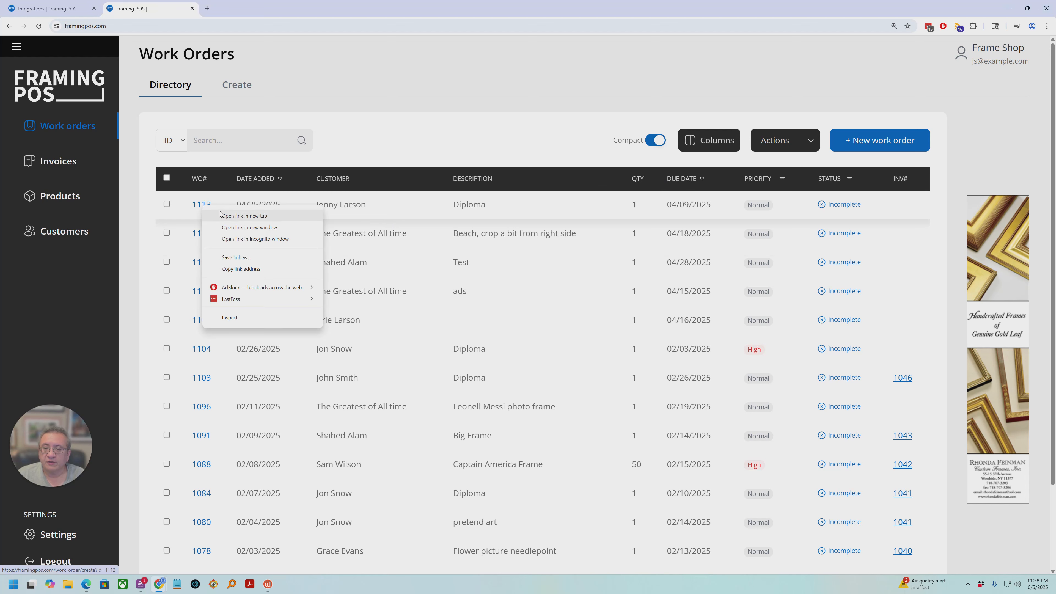
pyautogui.click(221, 215)
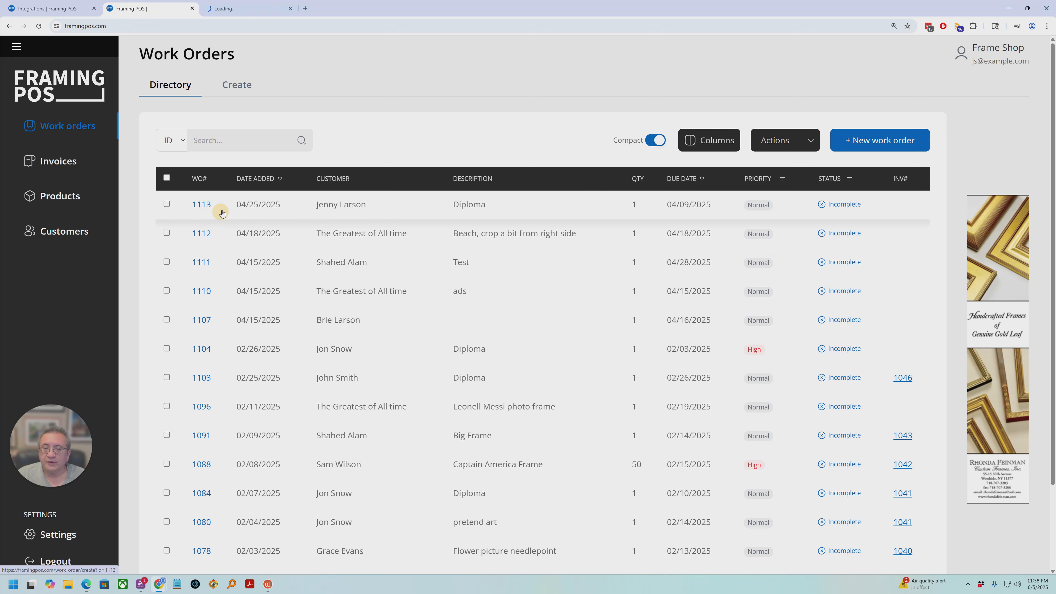
pyautogui.click(261, 9)
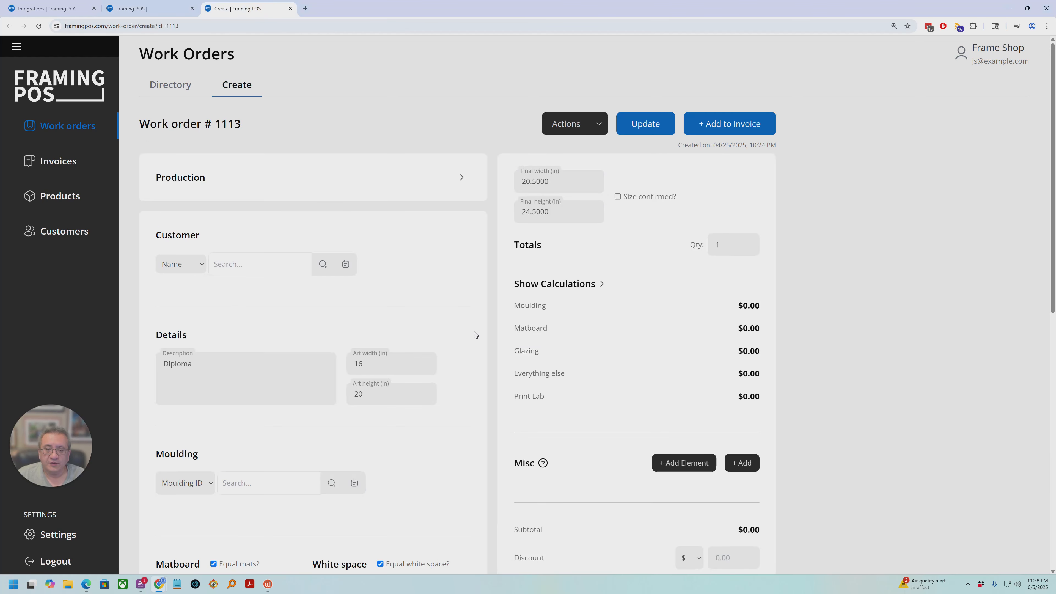
pyautogui.scroll(-10, 475, 334)
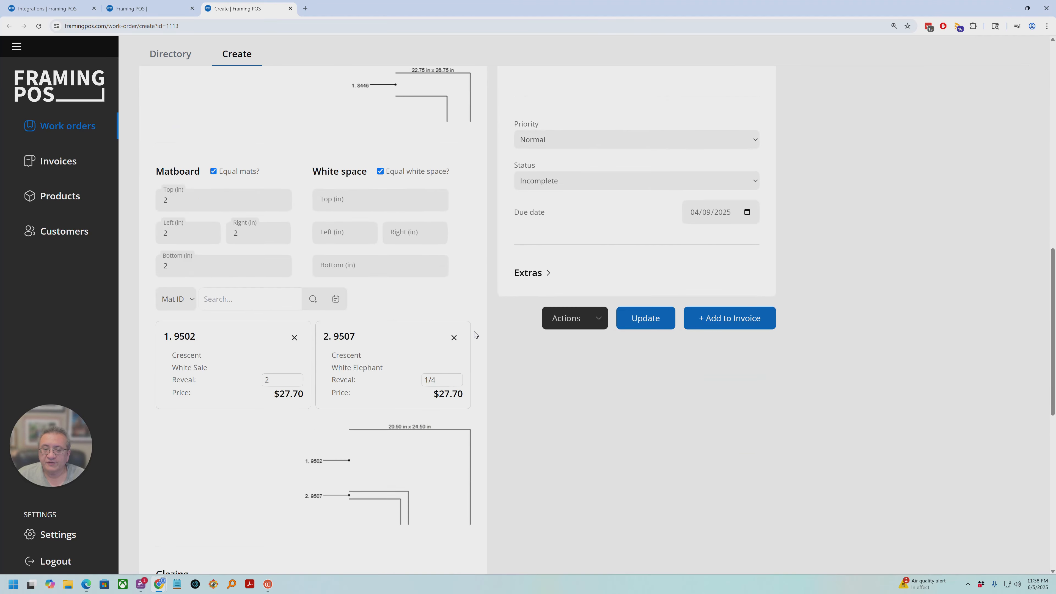
pyautogui.scroll(10, 475, 334)
pyautogui.click(156, 9)
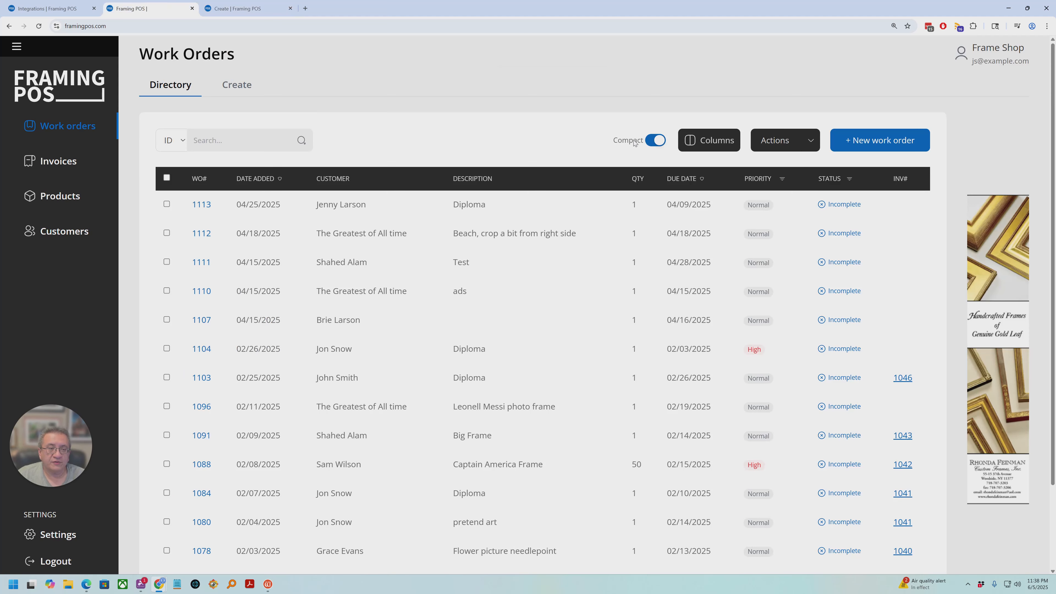
# Switch off the compact view and set the first work order's Matboards production status to Is Cut.
pyautogui.click(651, 142)
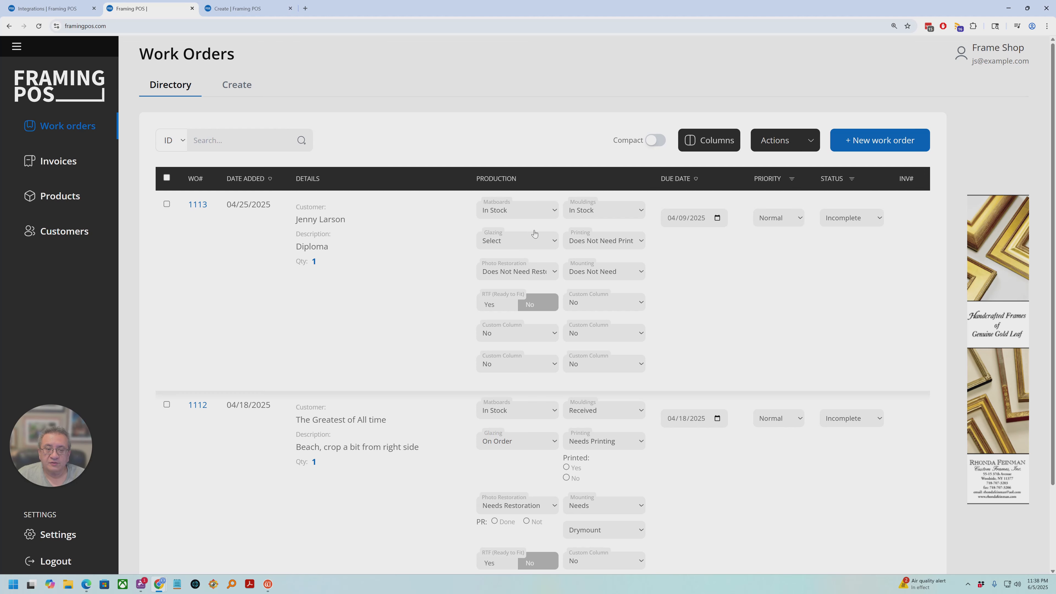
pyautogui.click(494, 213)
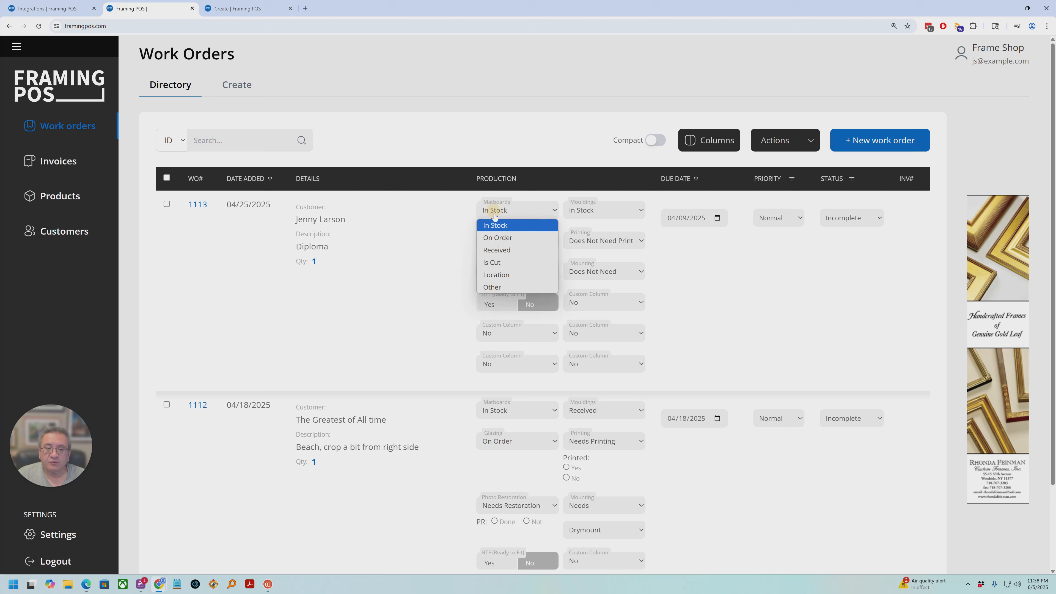
pyautogui.click(495, 237)
pyautogui.click(523, 211)
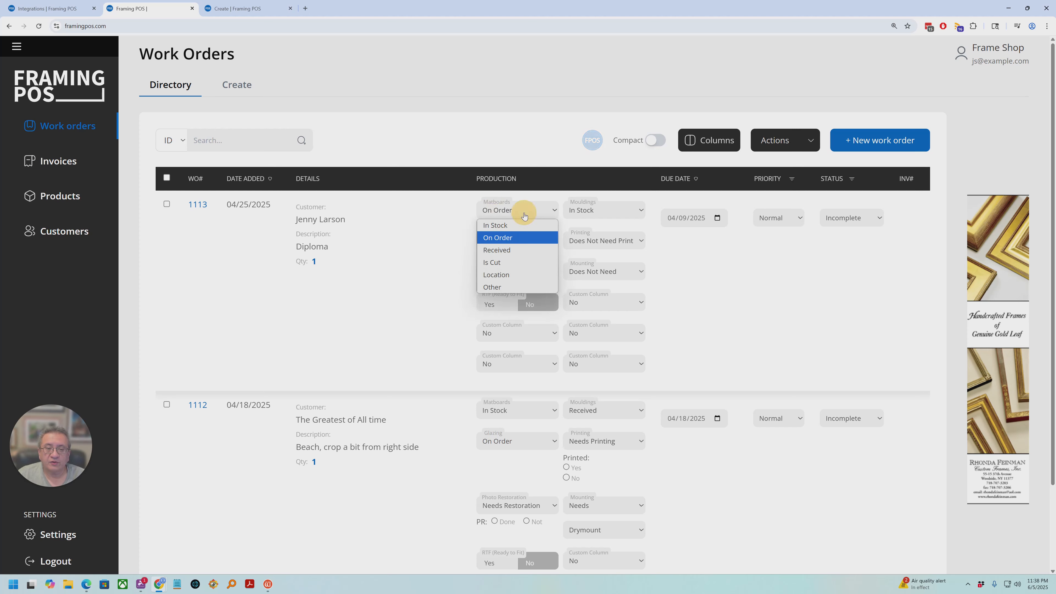
pyautogui.click(502, 267)
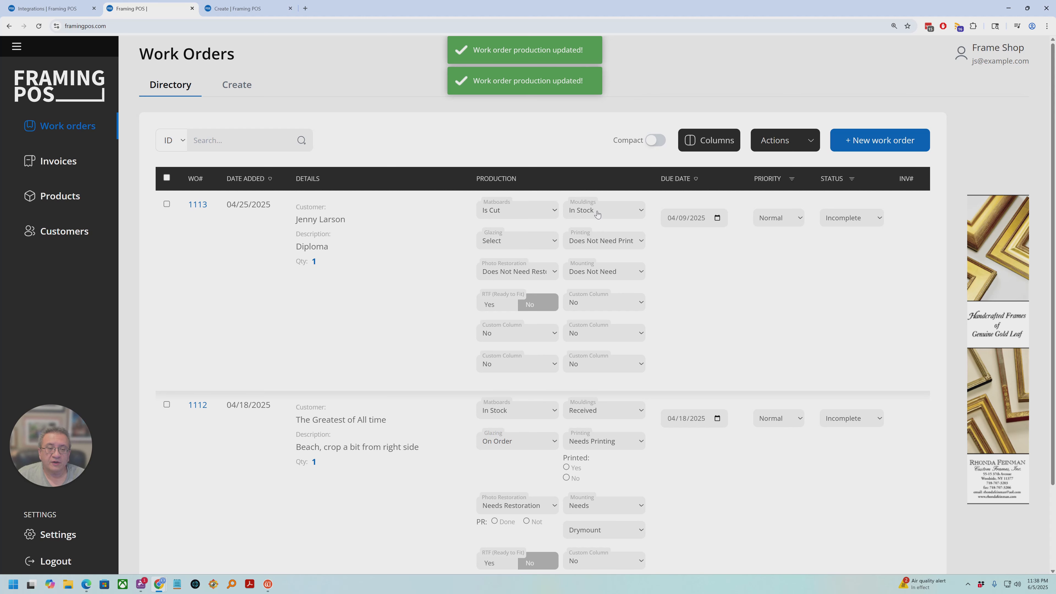
# Set the first work order's Printing to Needs Printing and Photo Restoration to Needs Restoration, marking the restoration as Done.
pyautogui.click(594, 243)
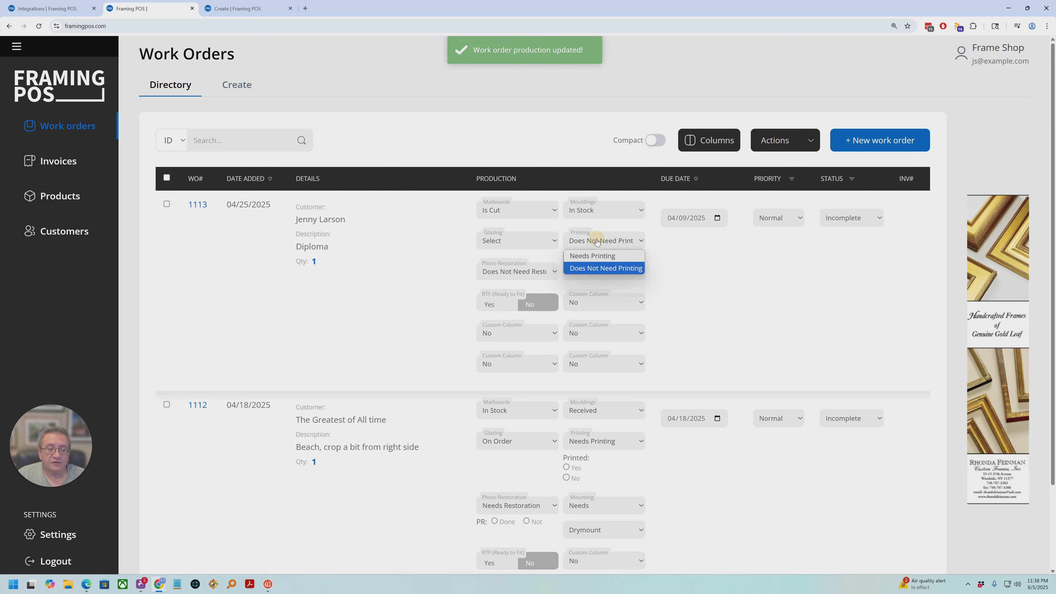
pyautogui.click(590, 256)
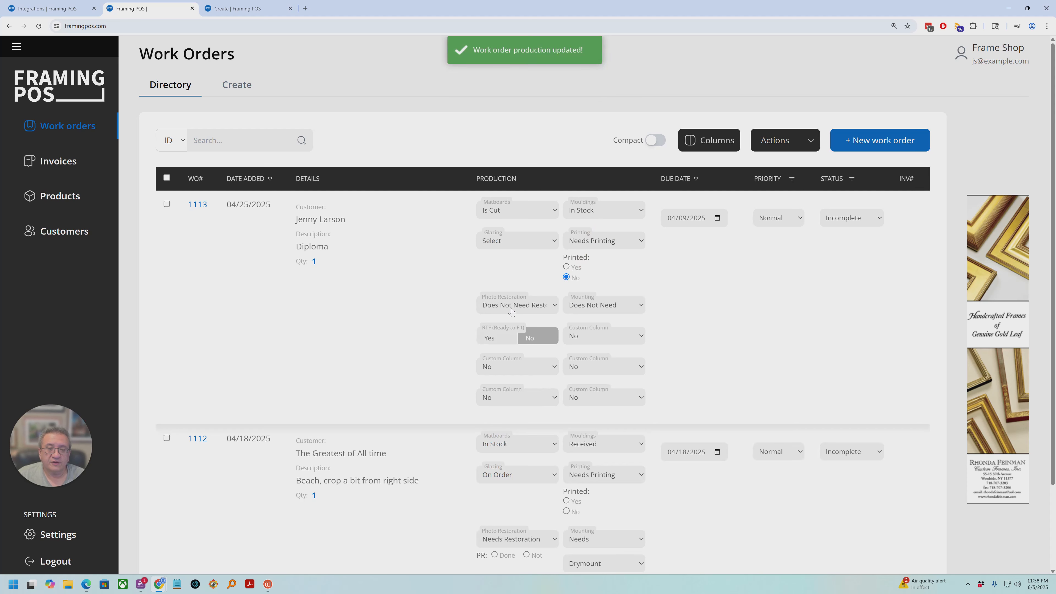
pyautogui.click(538, 311)
pyautogui.click(502, 321)
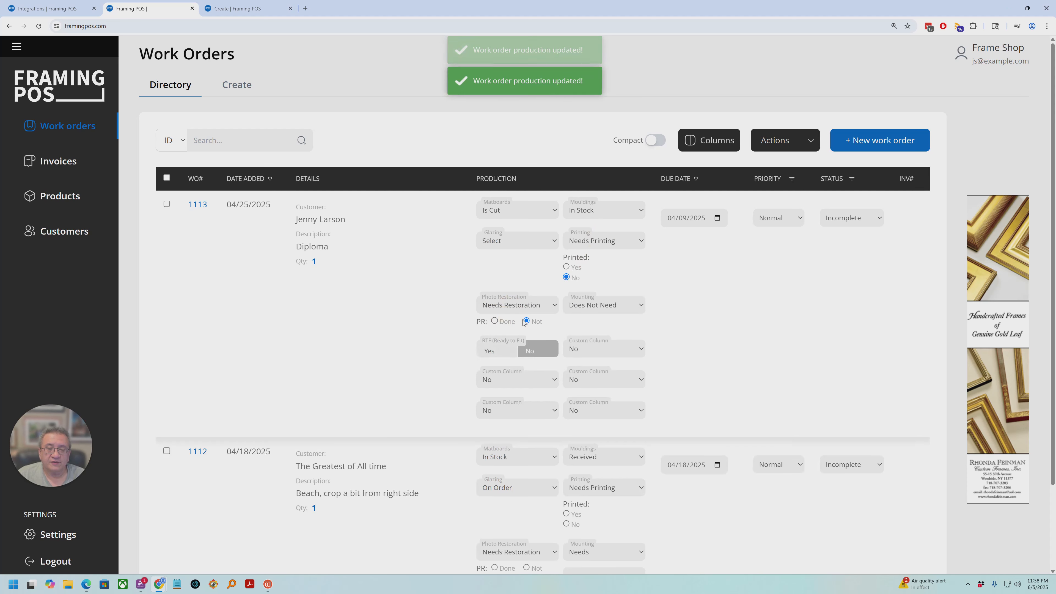
pyautogui.click(497, 321)
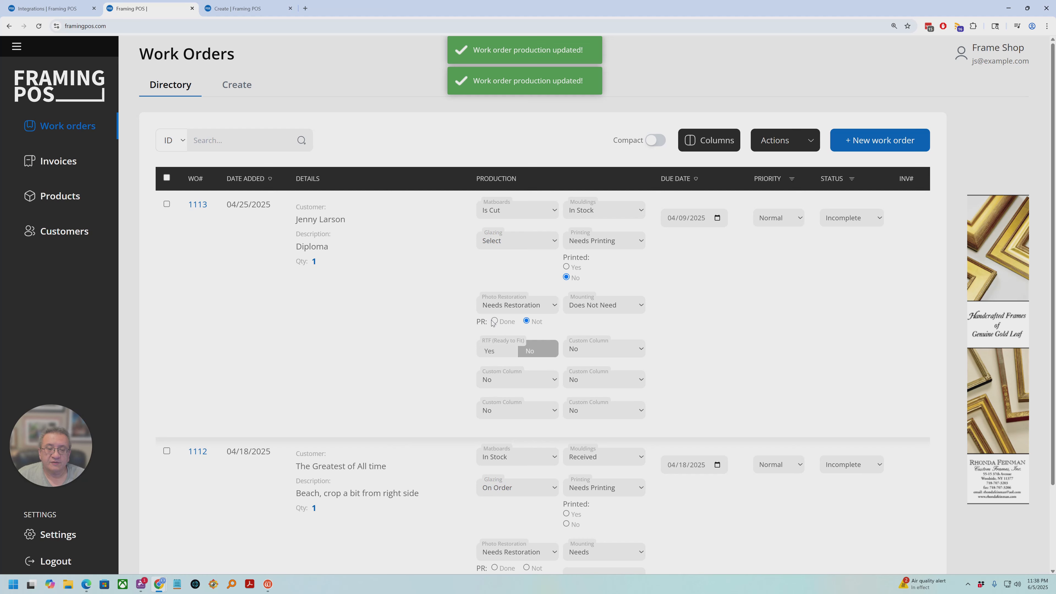
# Set the first work order's Mounting to Needs with the Drymount method, and mark RTF (Ready to Fit) as Yes.
pyautogui.click(601, 309)
pyautogui.click(580, 325)
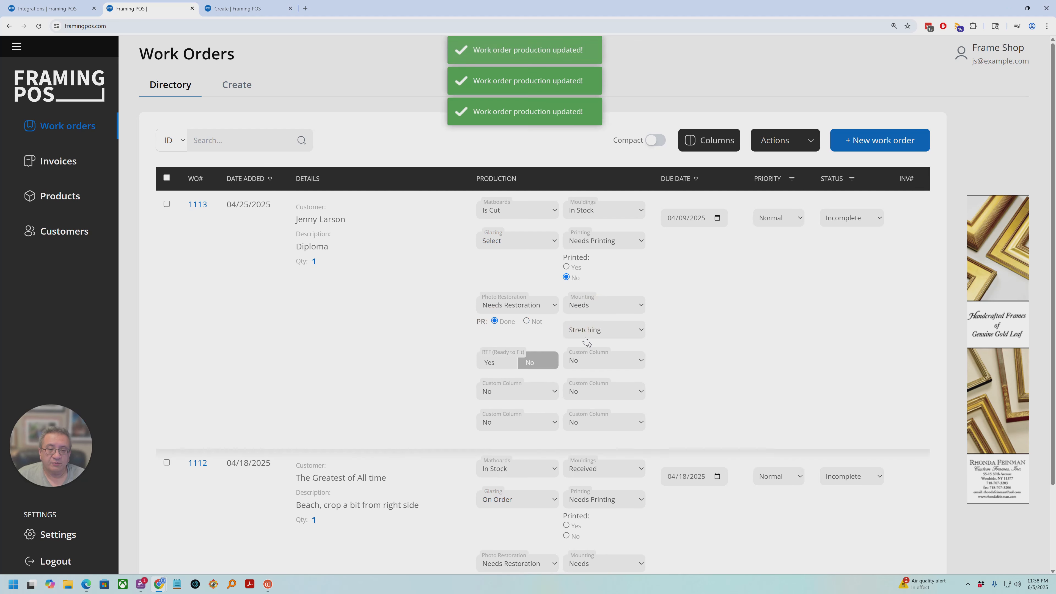
pyautogui.click(590, 331)
pyautogui.click(594, 354)
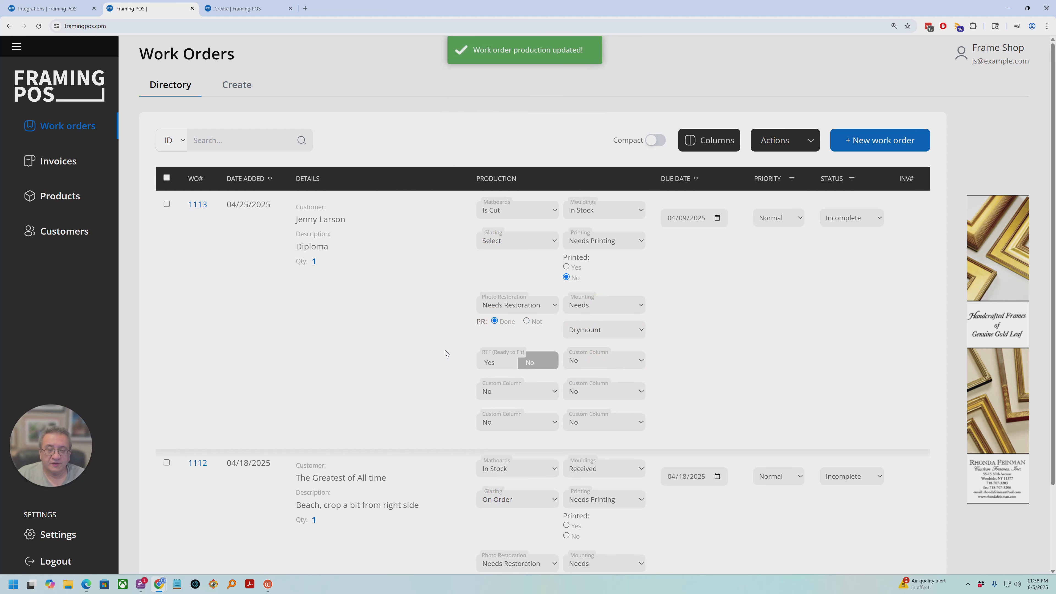
pyautogui.click(495, 365)
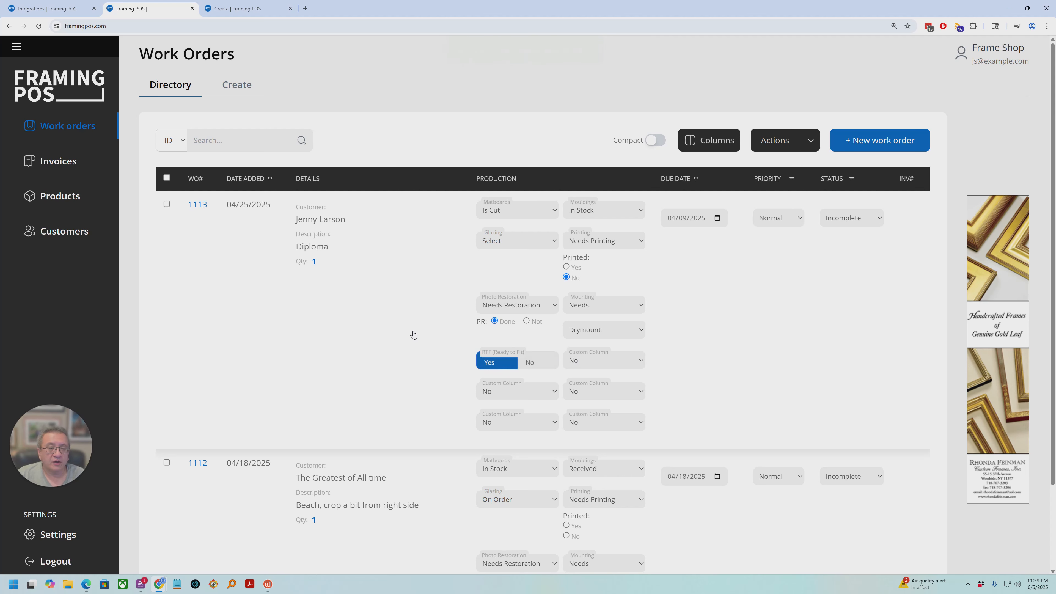
# Change the first work order's status to Complete and return it to Incomplete.
pyautogui.click(841, 221)
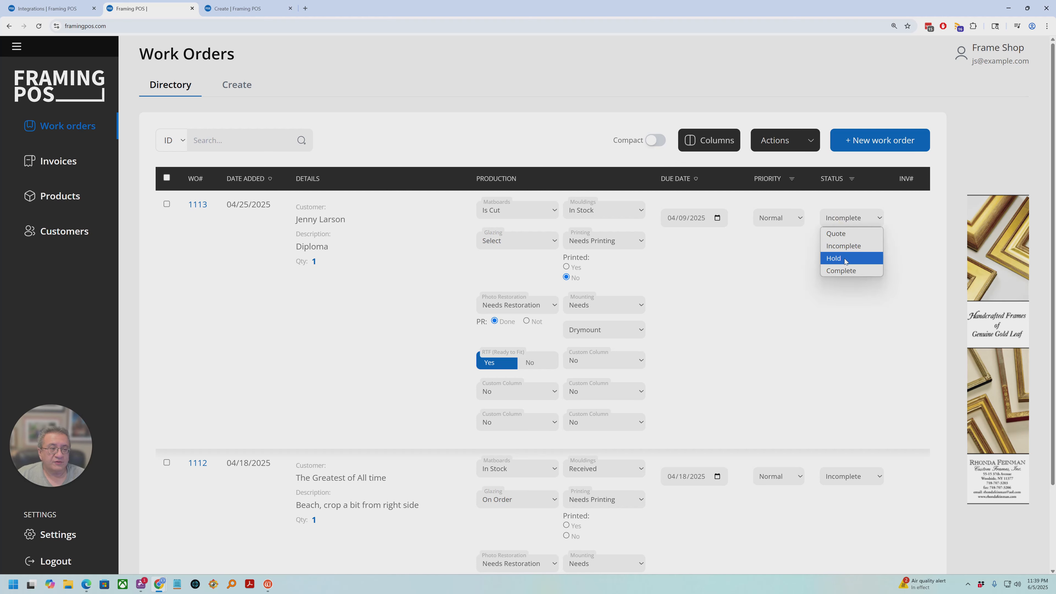
pyautogui.click(843, 271)
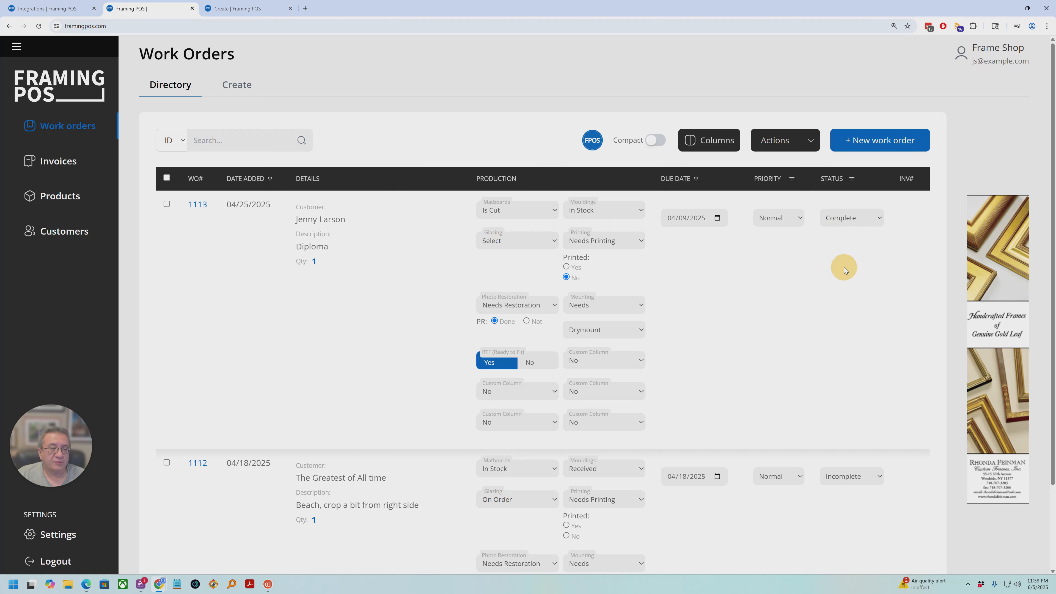
pyautogui.click(845, 221)
pyautogui.click(844, 245)
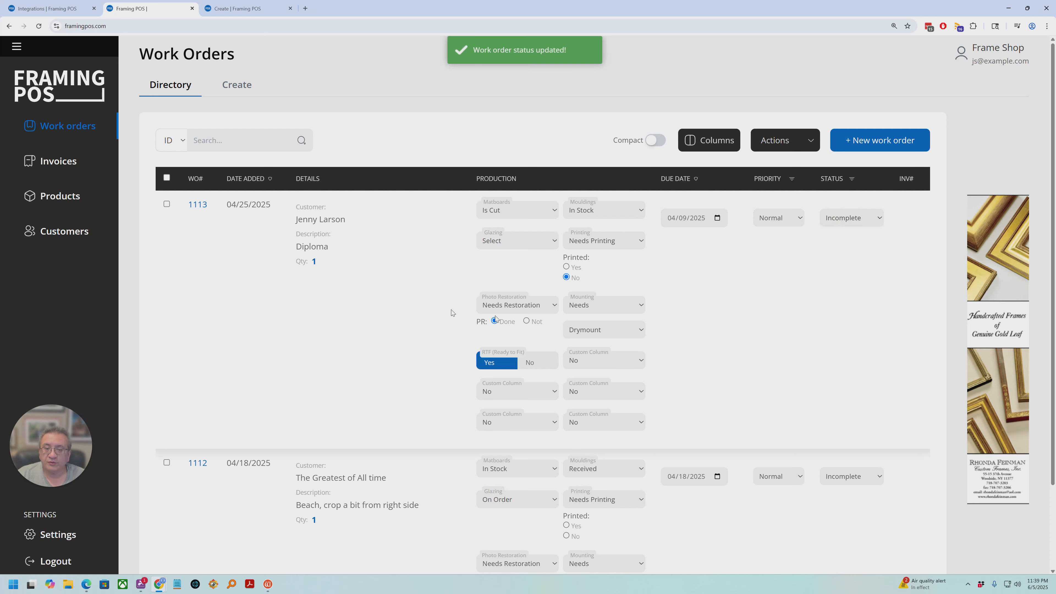
# Look through the production fields of the other work orders in the expanded directory.
pyautogui.scroll(-9, 425, 316)
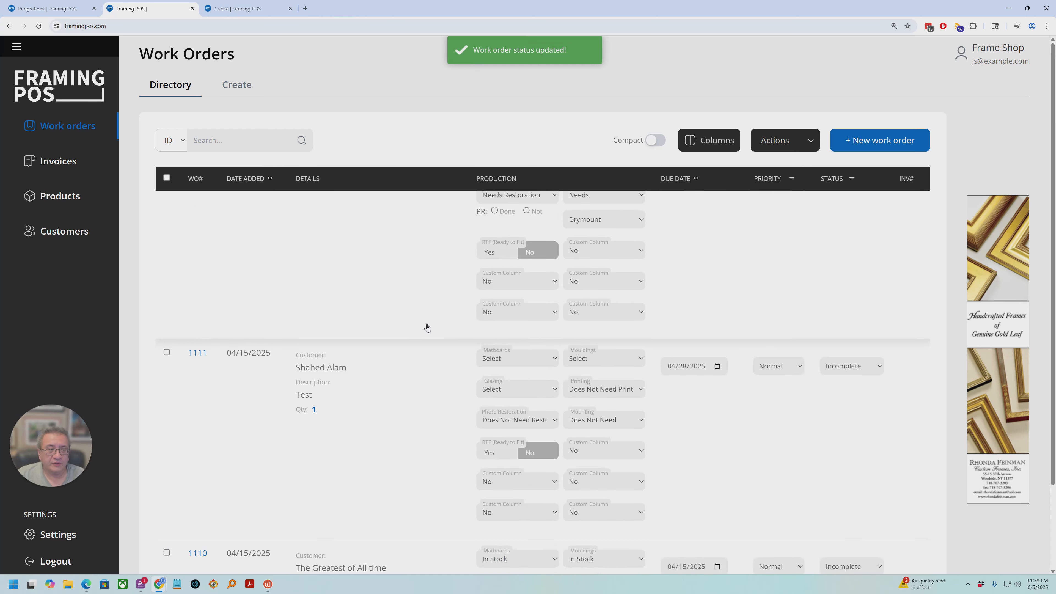
pyautogui.scroll(-9, 427, 327)
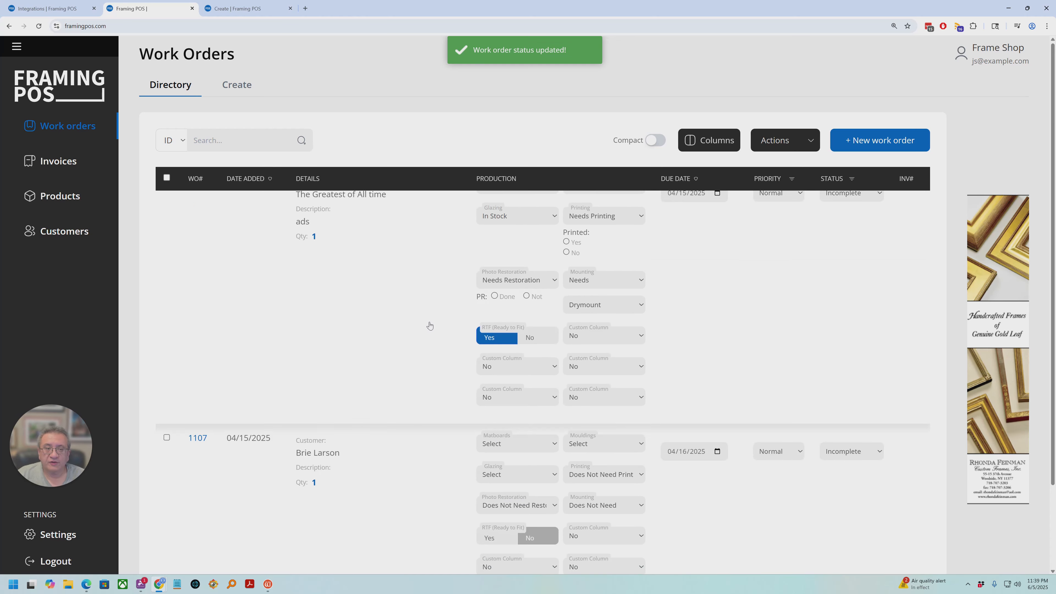
pyautogui.scroll(-20, 430, 325)
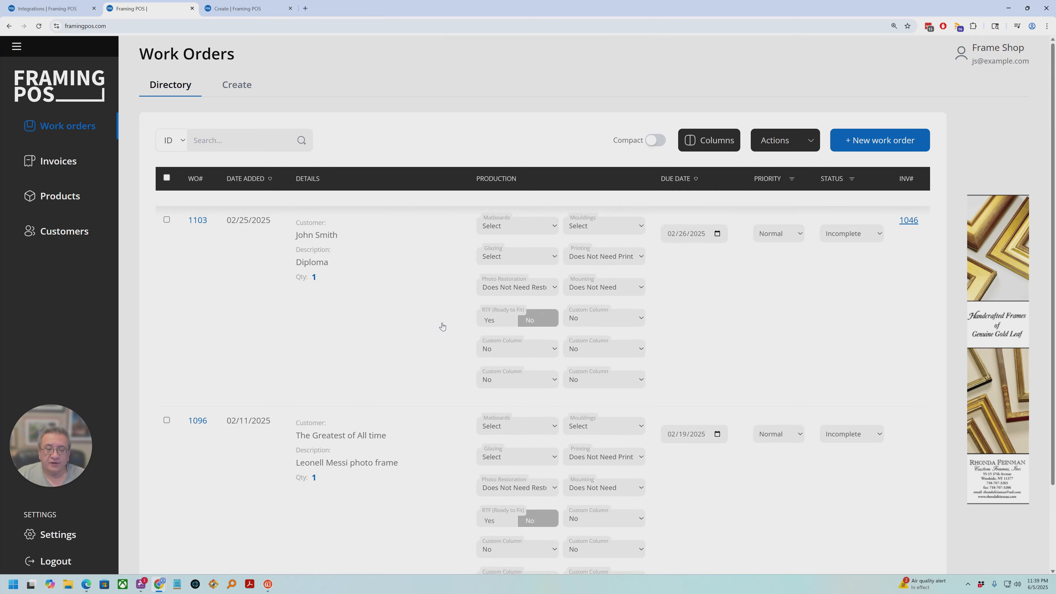
pyautogui.scroll(-6, 442, 326)
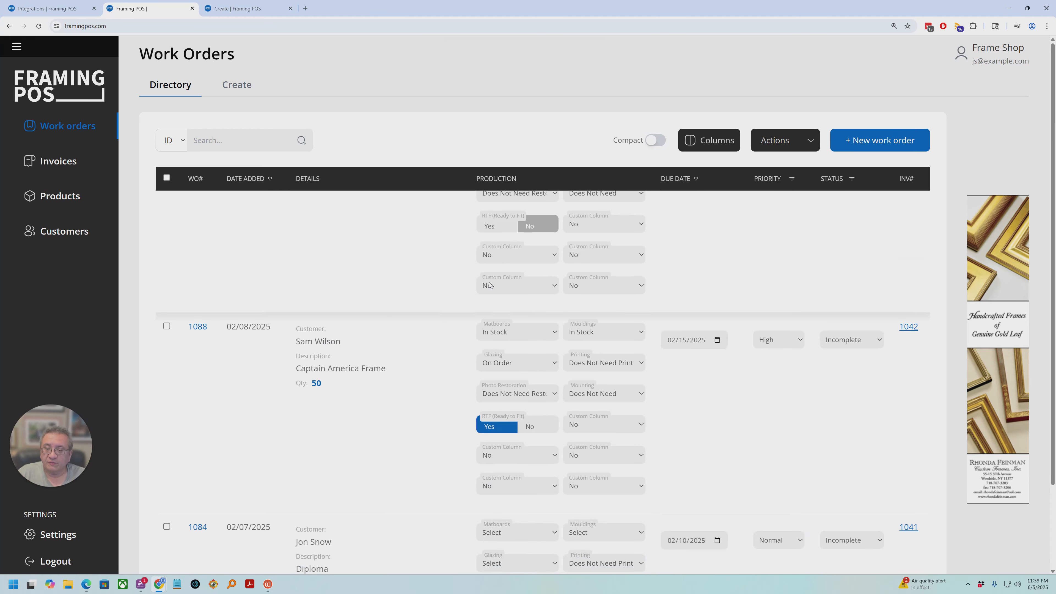
pyautogui.scroll(1, 412, 409)
pyautogui.scroll(20, 413, 409)
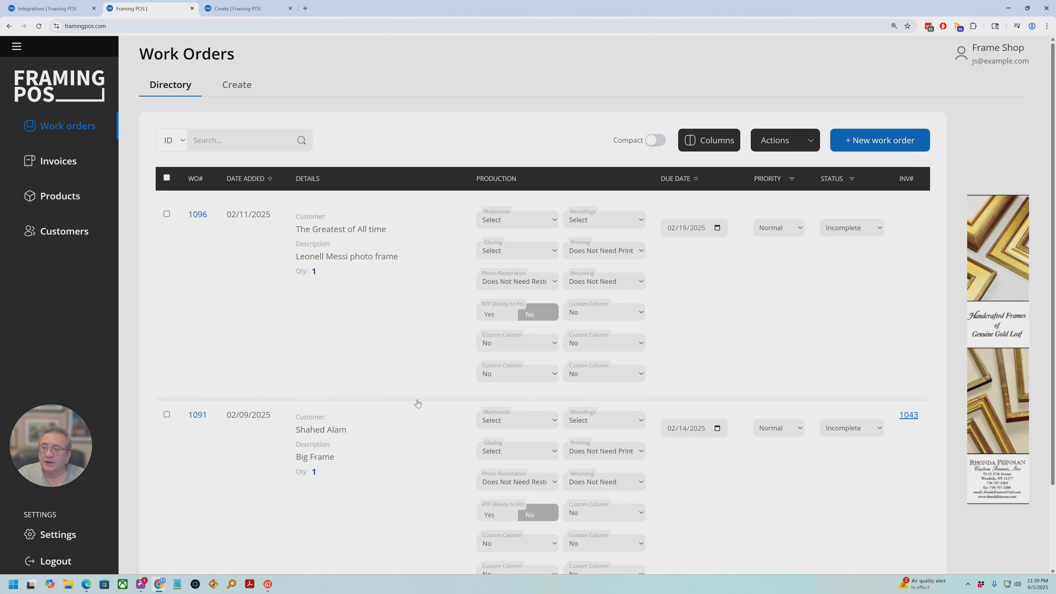
pyautogui.scroll(5, 417, 391)
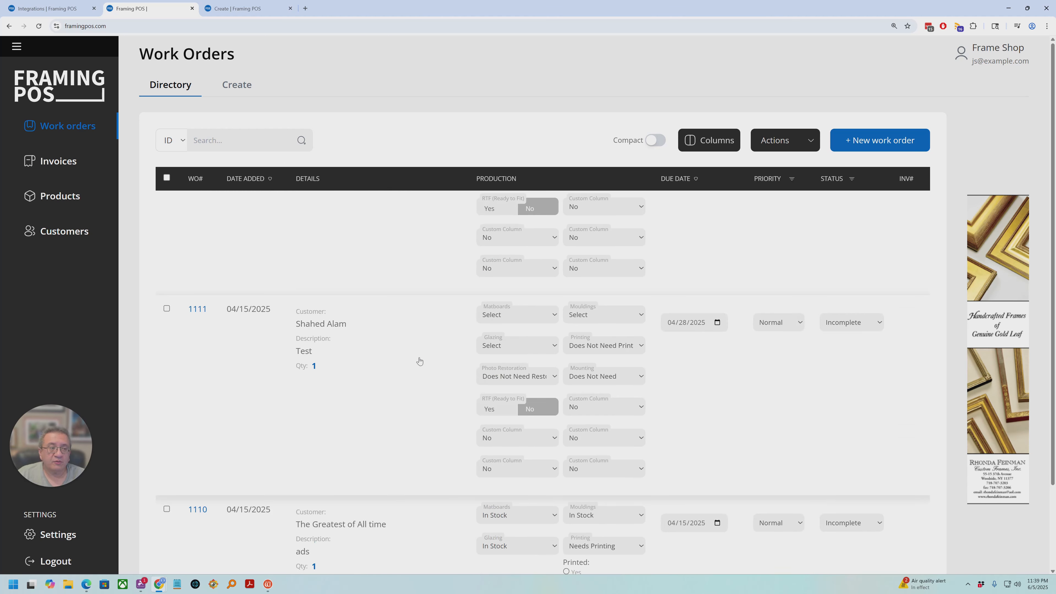
# Start a new work order and assign the Hollywood.com customer from the existing customer list.
pyautogui.click(867, 143)
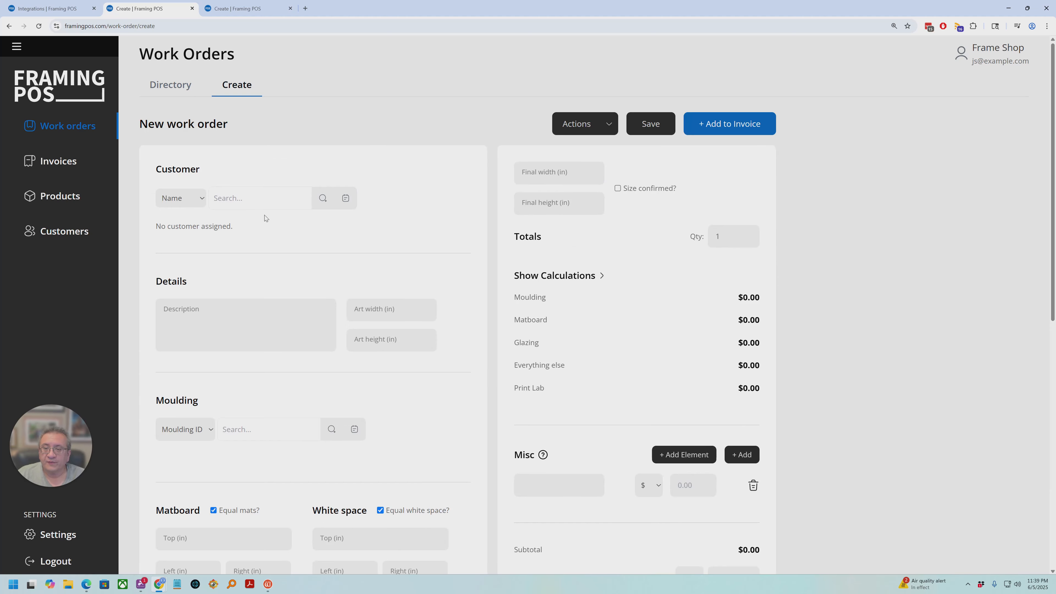
pyautogui.click(347, 199)
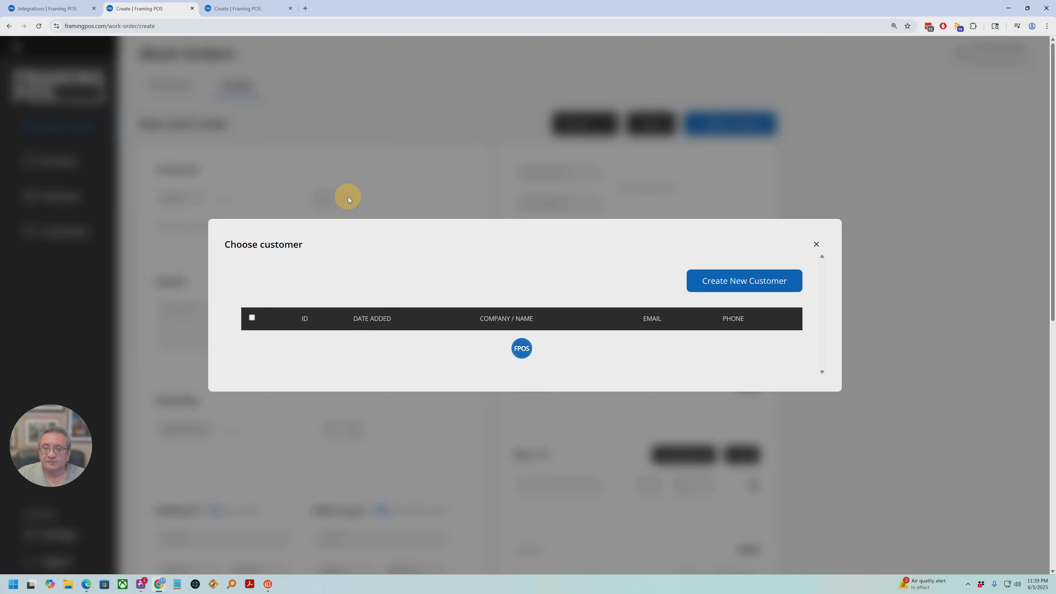
pyautogui.click(398, 241)
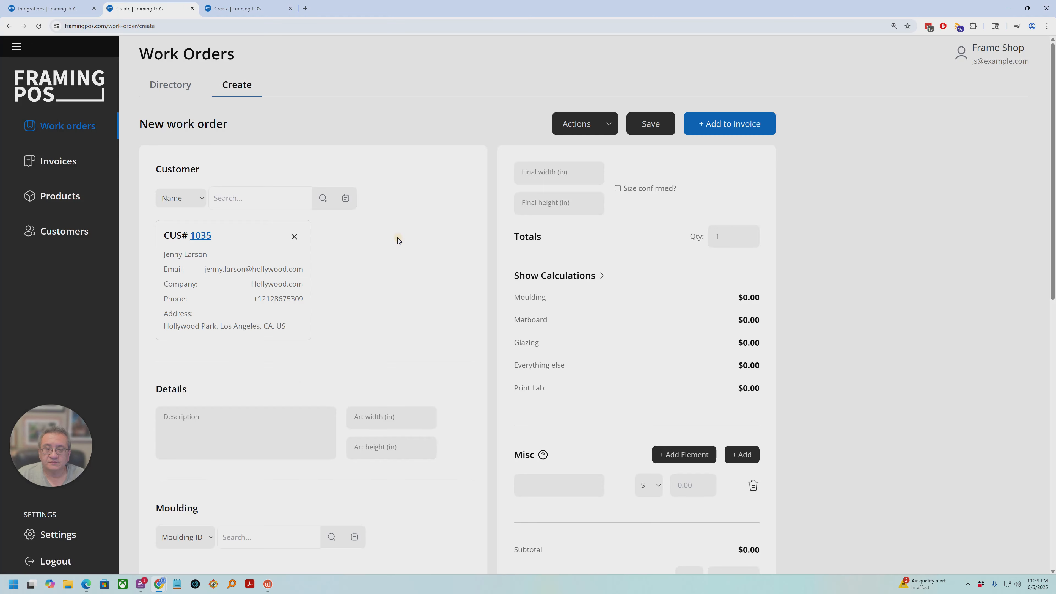
# Enter Diploma as the new work order's description and move on to the art width.
pyautogui.click(271, 417)
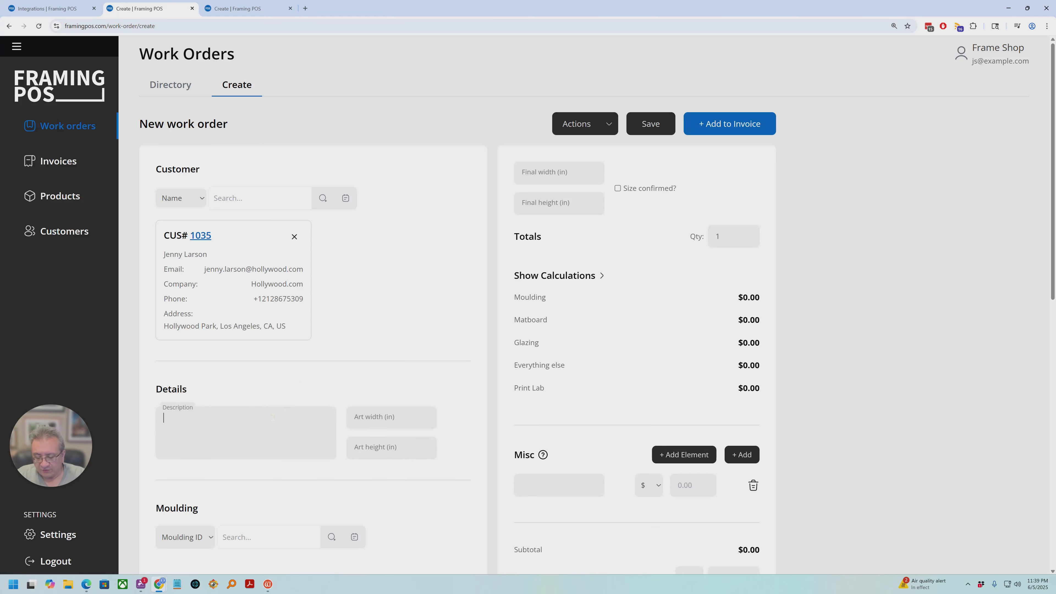
pyautogui.write('Diplp,a')
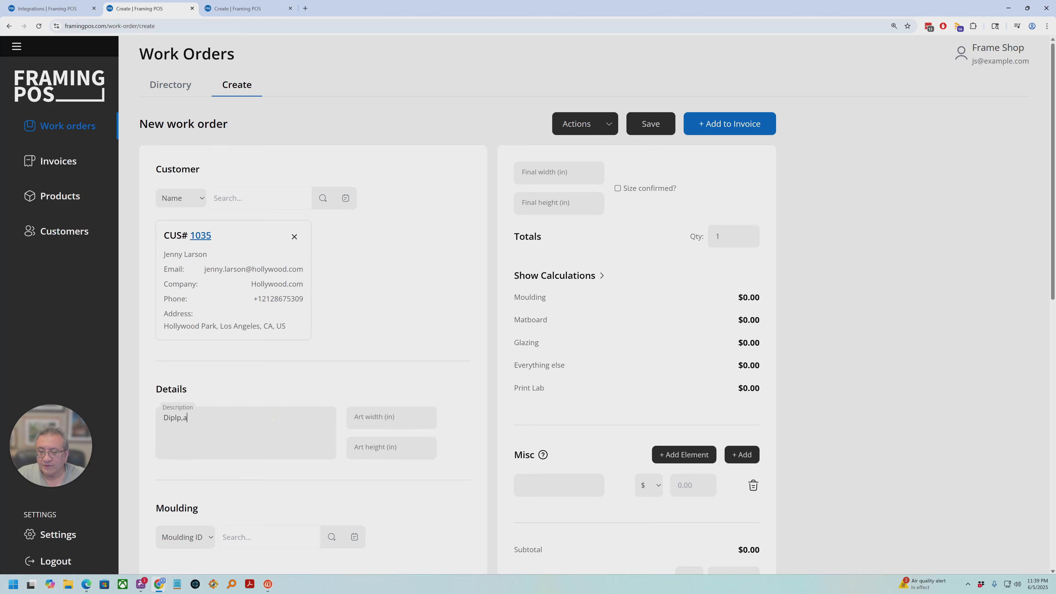
pyautogui.hotkey('ctrl', 'shift', 'i')
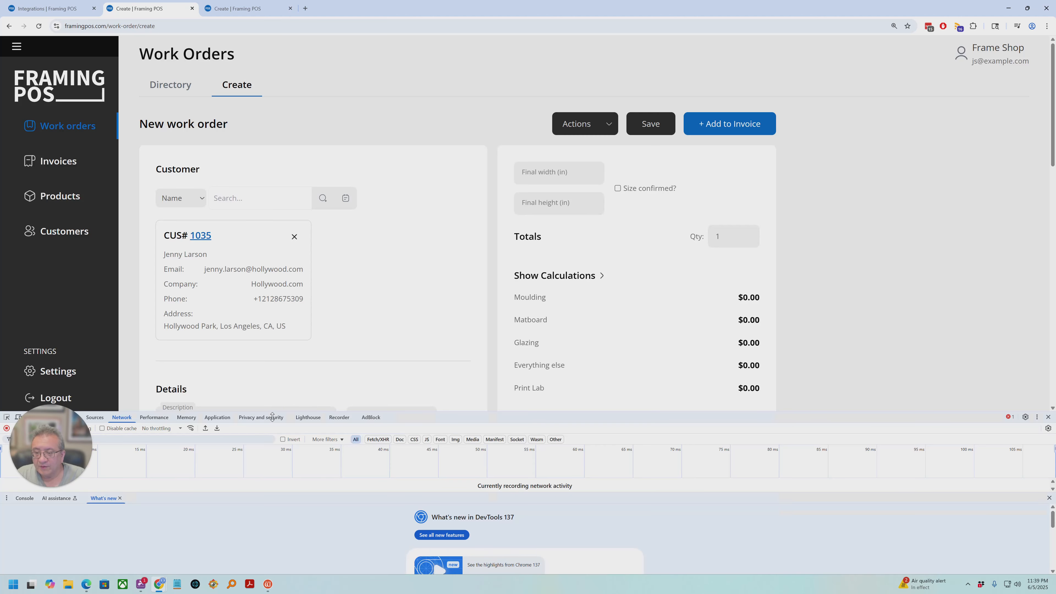
pyautogui.click(1047, 417)
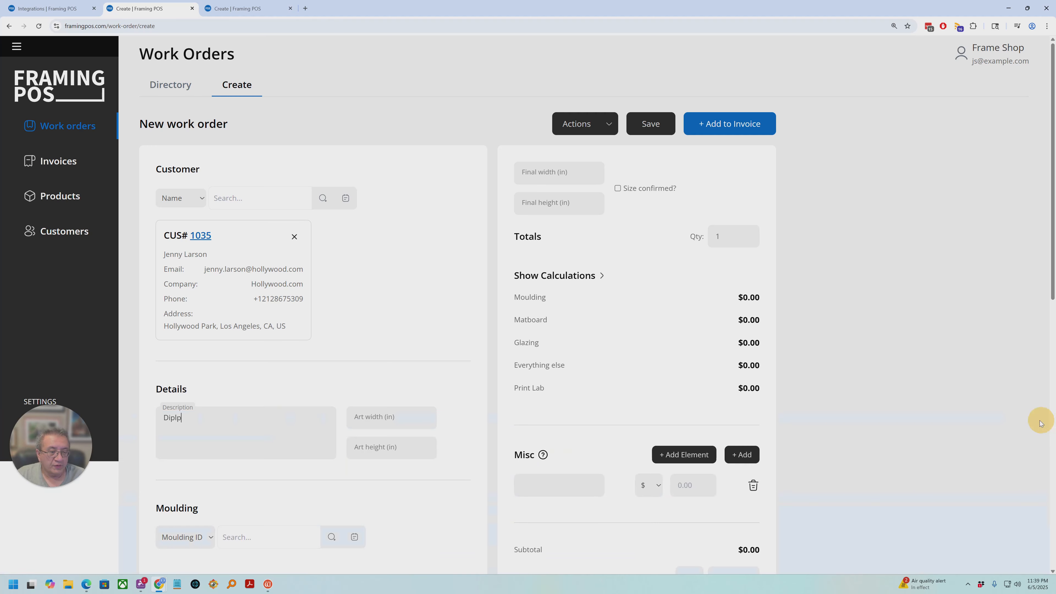
pyautogui.press('BackSpace')
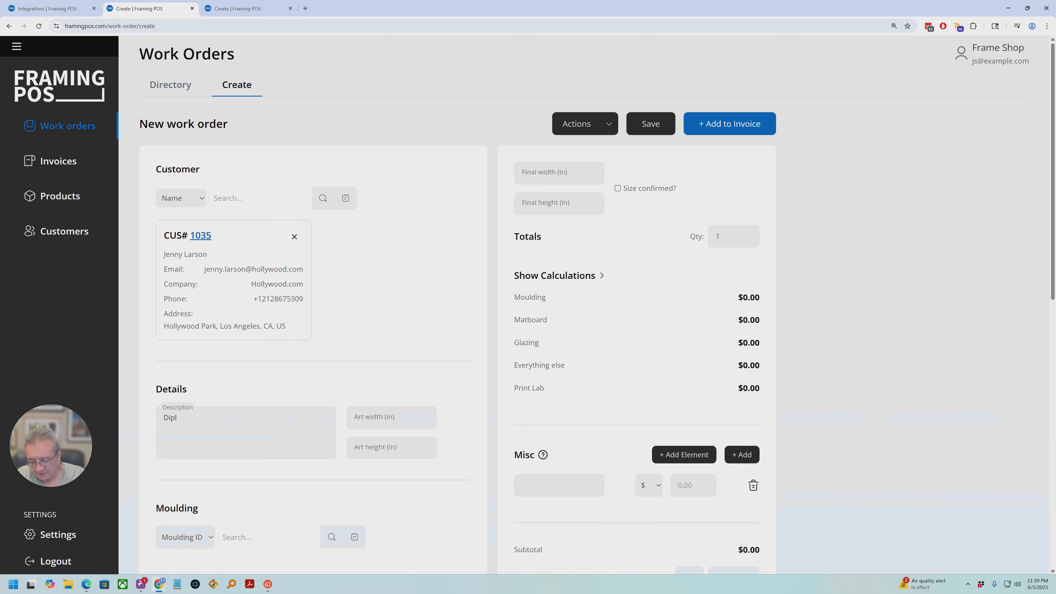
pyautogui.write('oma')
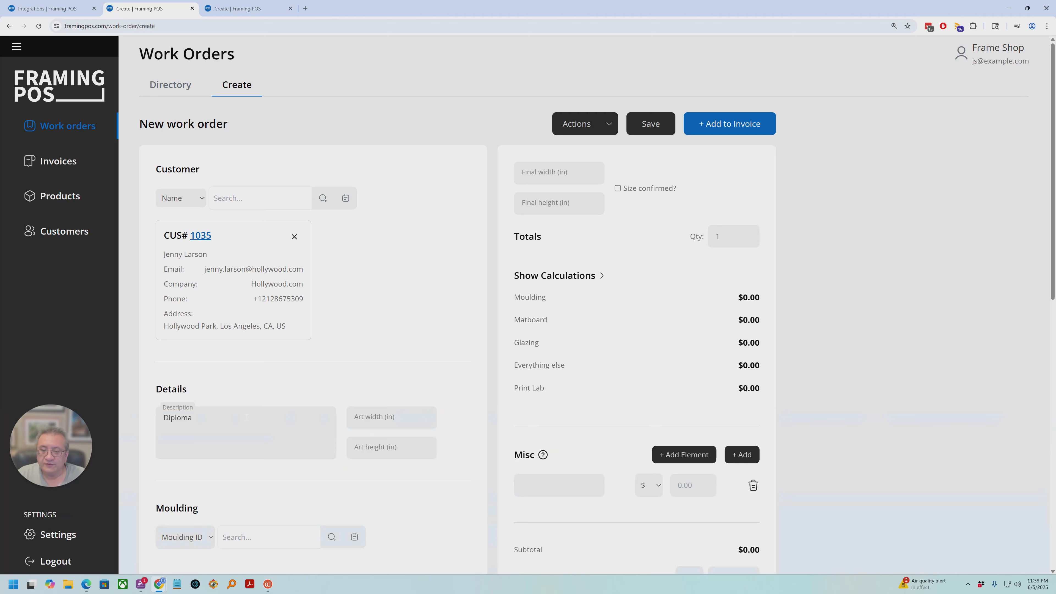
pyautogui.press('Tab')
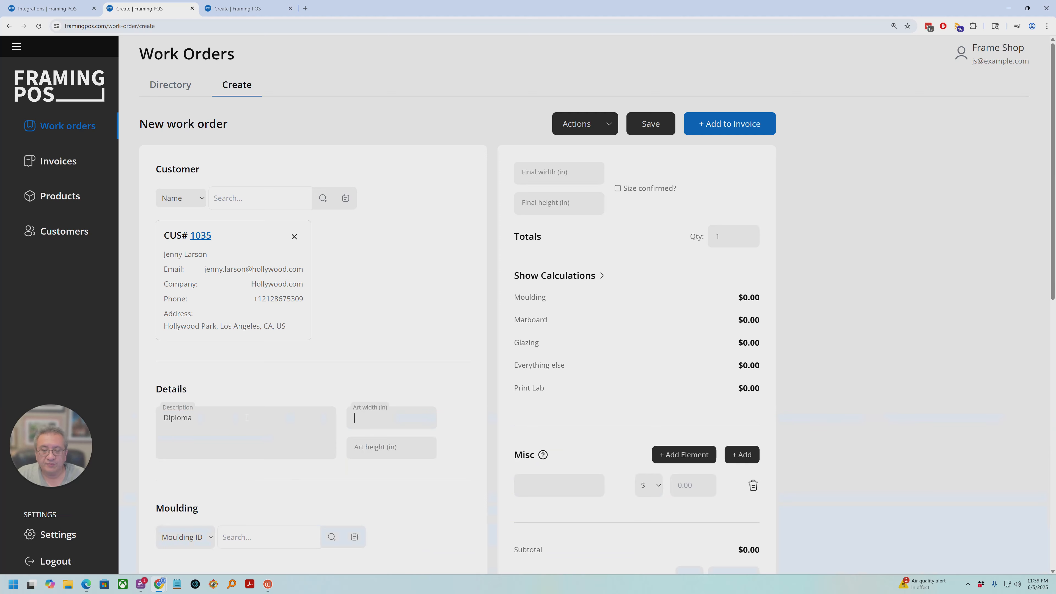
# Set the artwork size to 8 in wide by 10 in high.
pyautogui.press('Tab')
pyautogui.write('10')
pyautogui.scroll(-5, 246, 417)
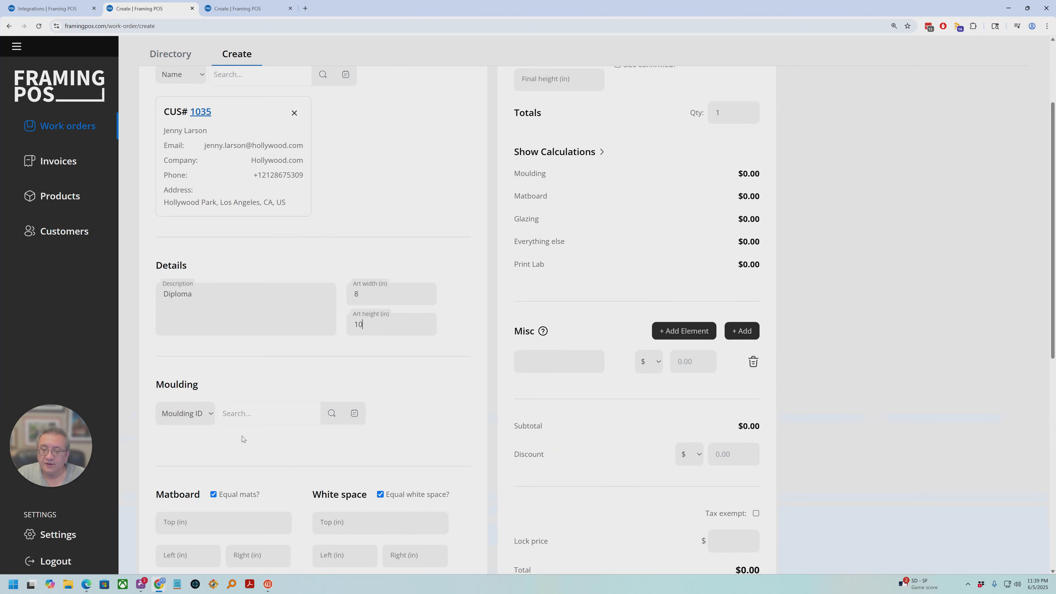
# Search for moulding 8446 and add the CMI Moulding 1 3/8" Black W/ Purple Lip version to the work order.
pyautogui.click(259, 330)
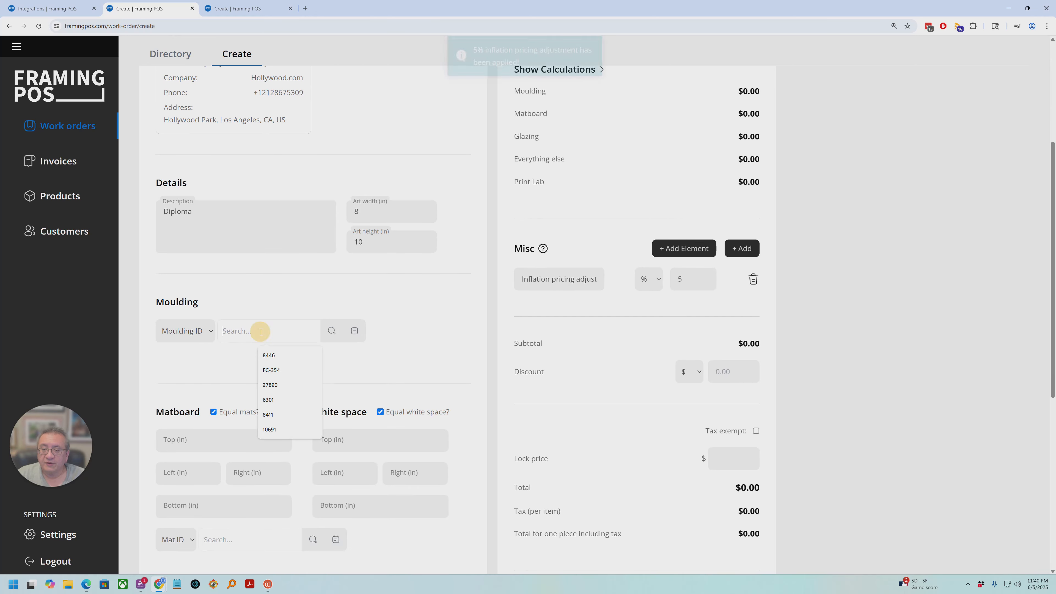
pyautogui.click(238, 336)
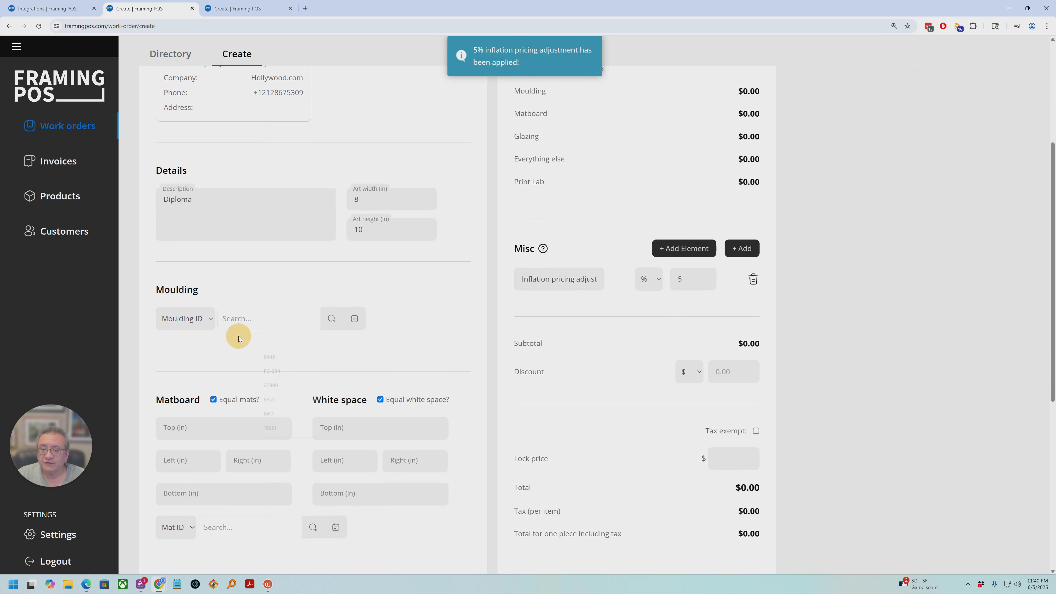
pyautogui.click(240, 317)
pyautogui.click(269, 344)
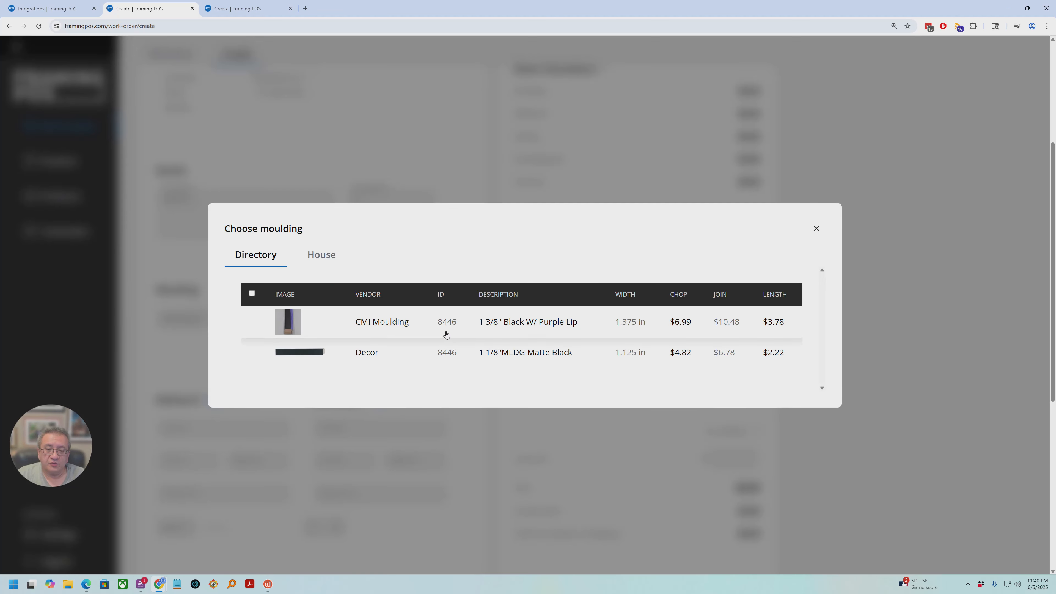
pyautogui.click(366, 323)
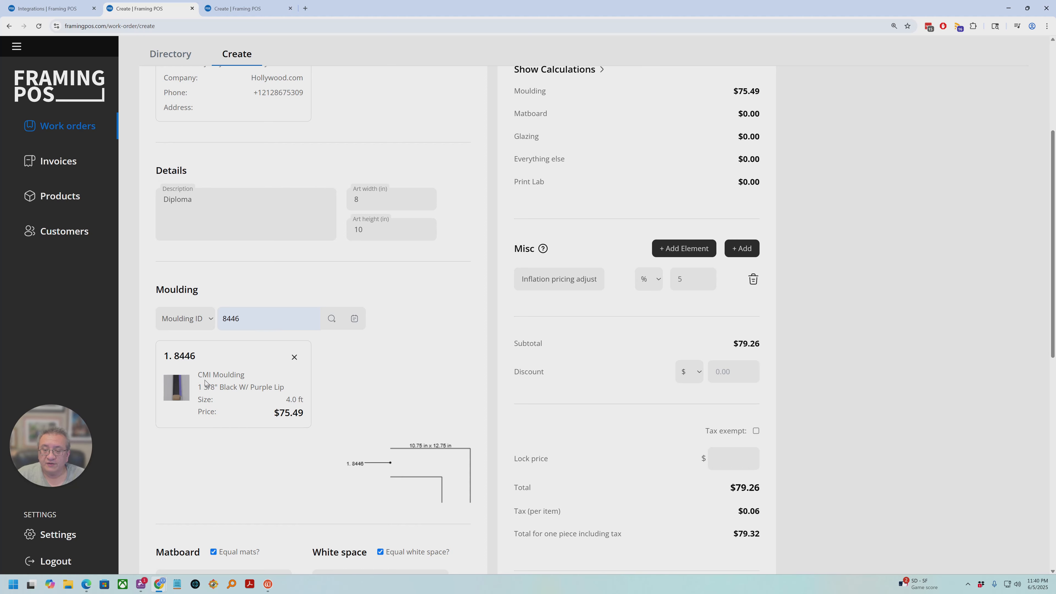
pyautogui.moveTo(198, 374); pyautogui.dragTo(369, 405)
pyautogui.scroll(-5, 406, 385)
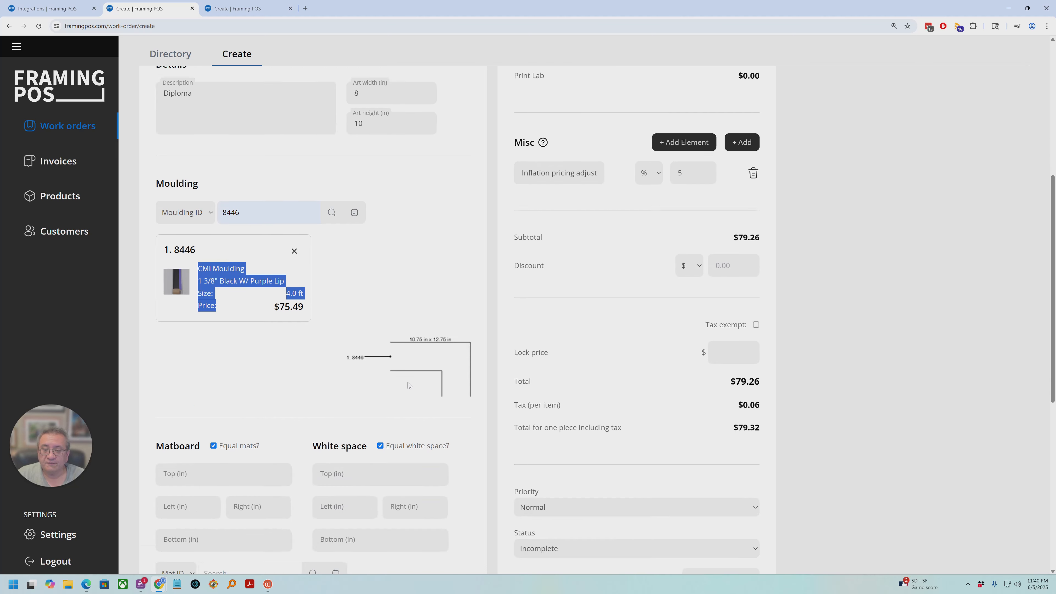
pyautogui.scroll(3, 403, 293)
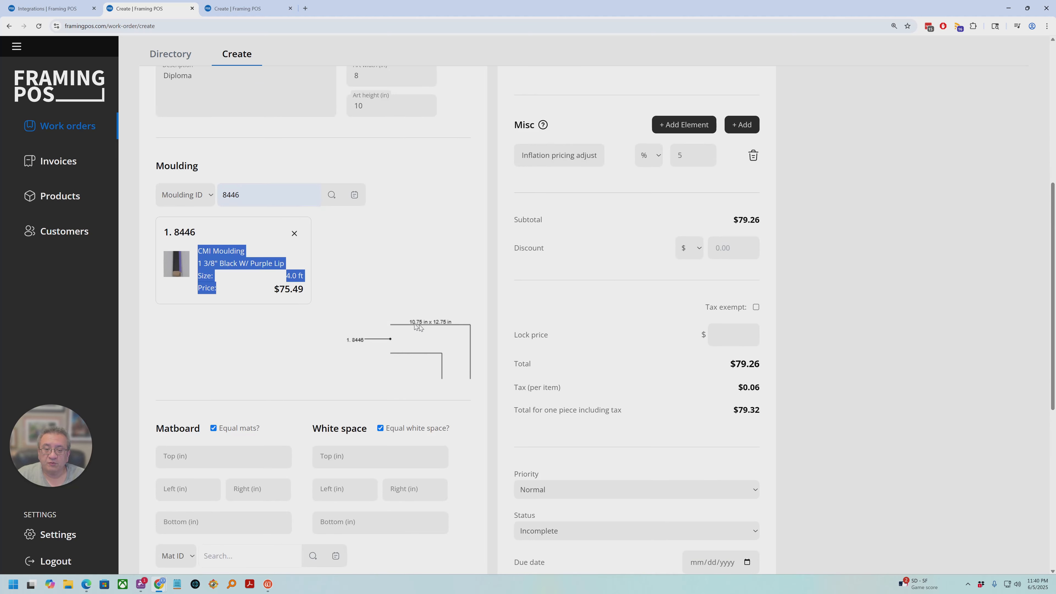
# Search for moulding 300cg and add the Vermont Hardwoods Aged #300 Cherry as a second moulding.
pyautogui.doubleClick(249, 195)
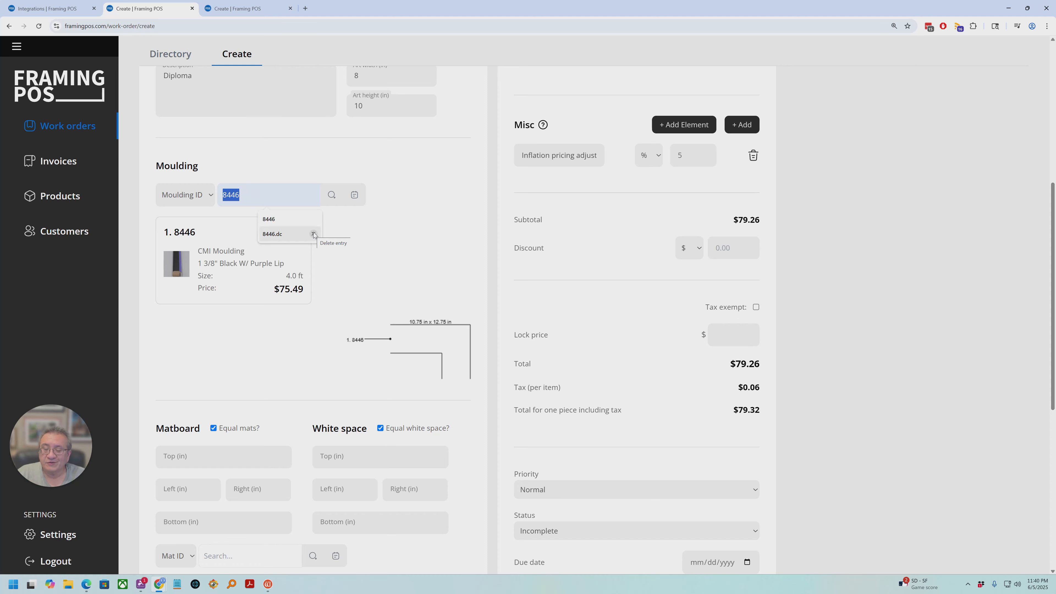
pyautogui.write('300c')
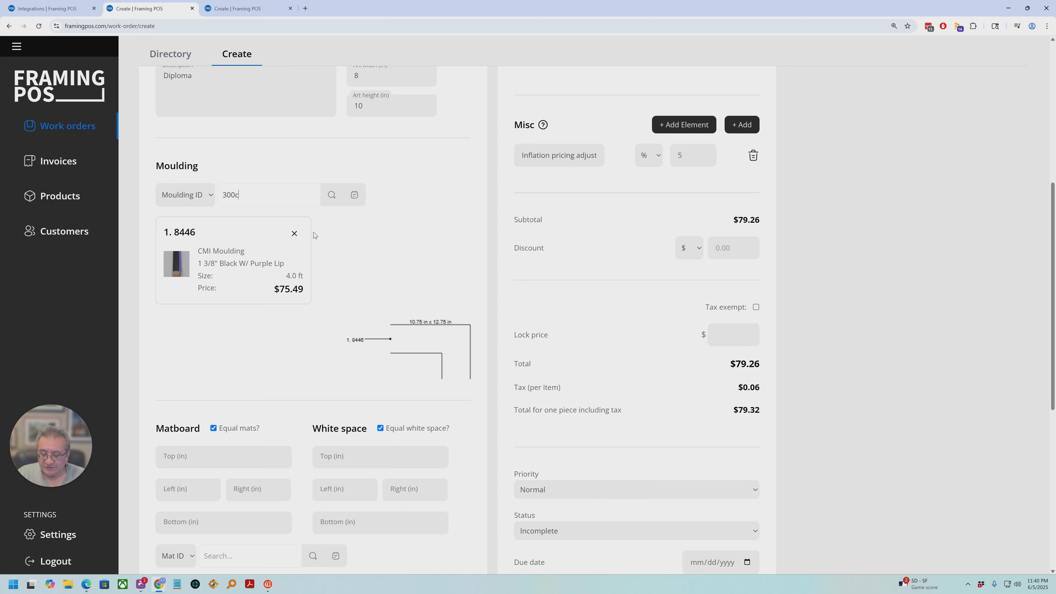
pyautogui.write('g')
pyautogui.press('Return')
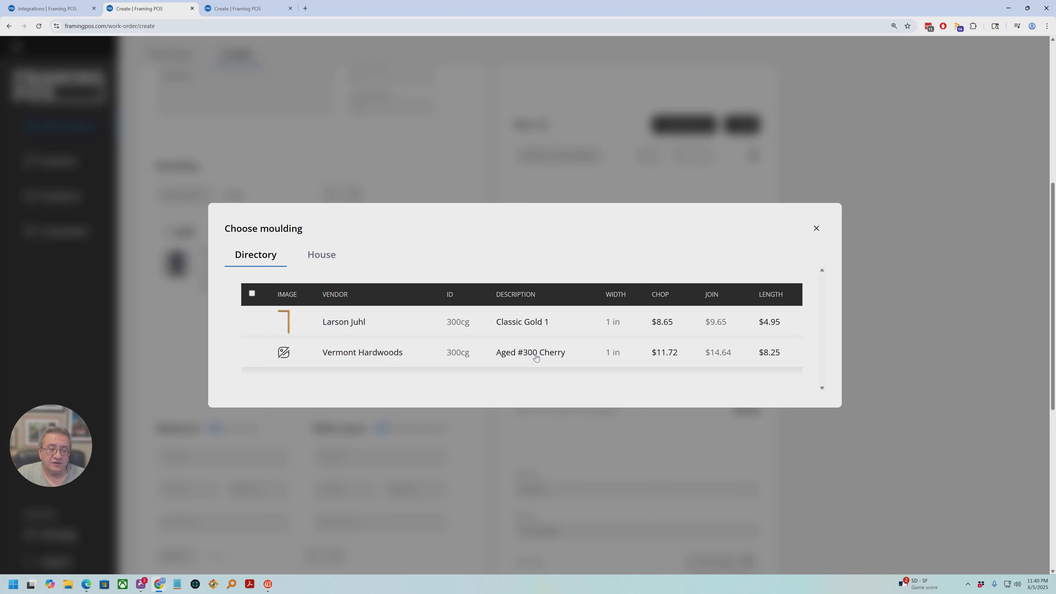
pyautogui.click(377, 353)
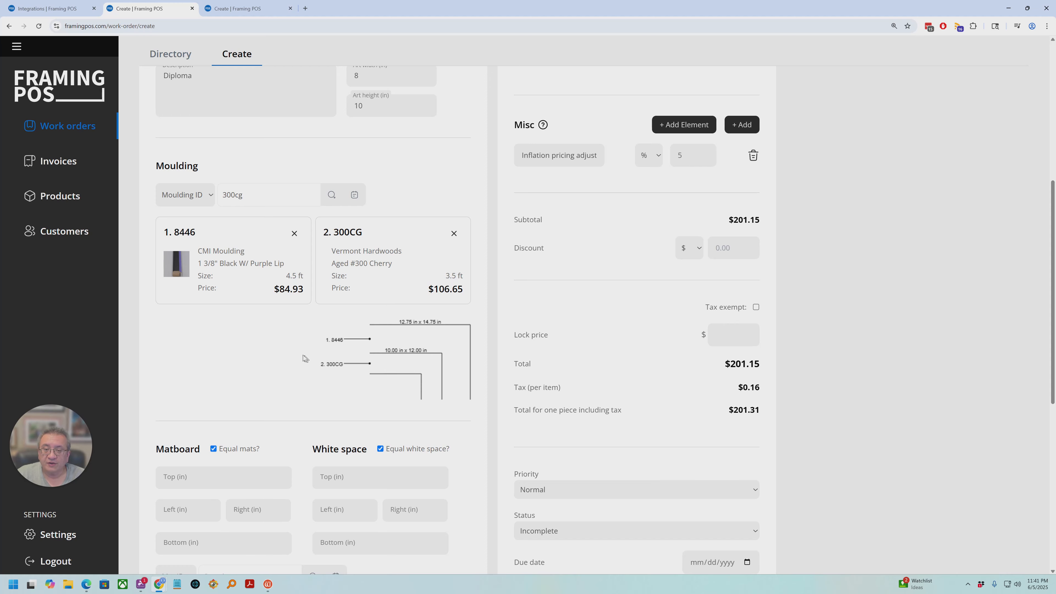
# Keep Equal mats enabled and set the matboard border to 2.5 in on all sides.
pyautogui.scroll(-5, 286, 342)
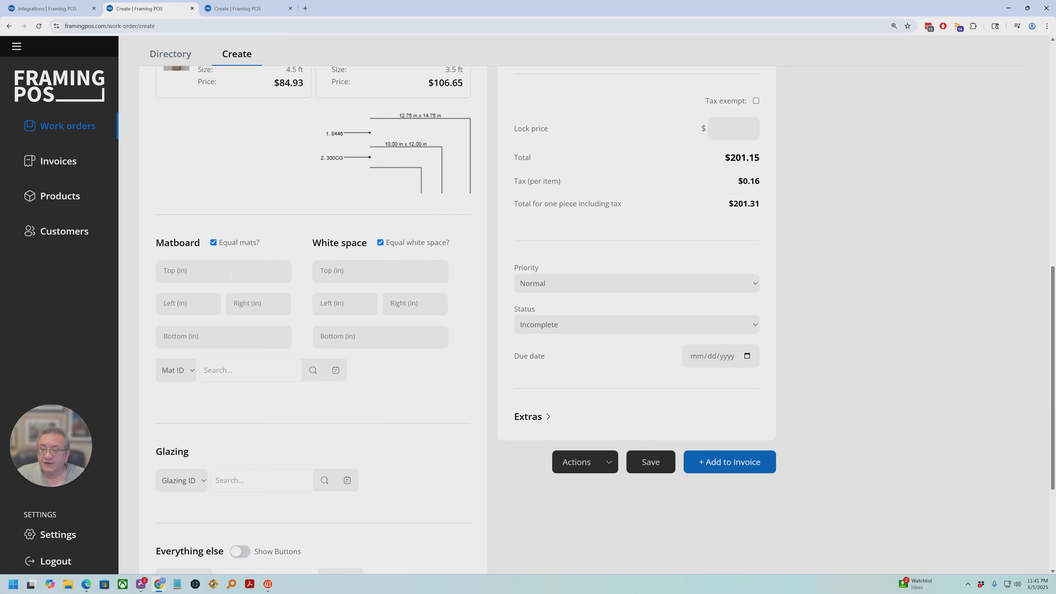
pyautogui.click(216, 243)
pyautogui.click(215, 242)
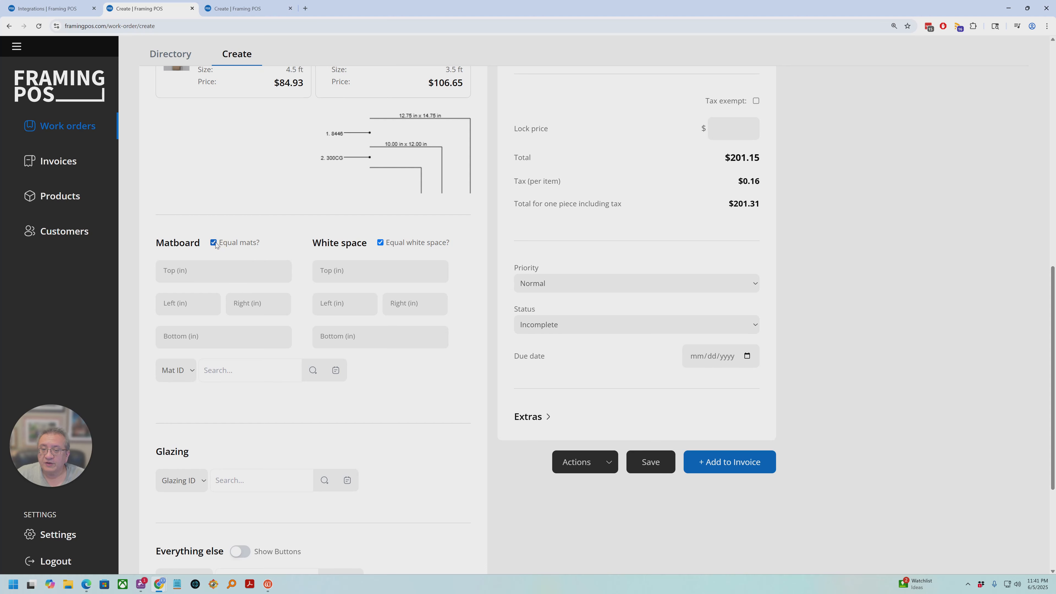
pyautogui.click(266, 273)
pyautogui.write('2.5')
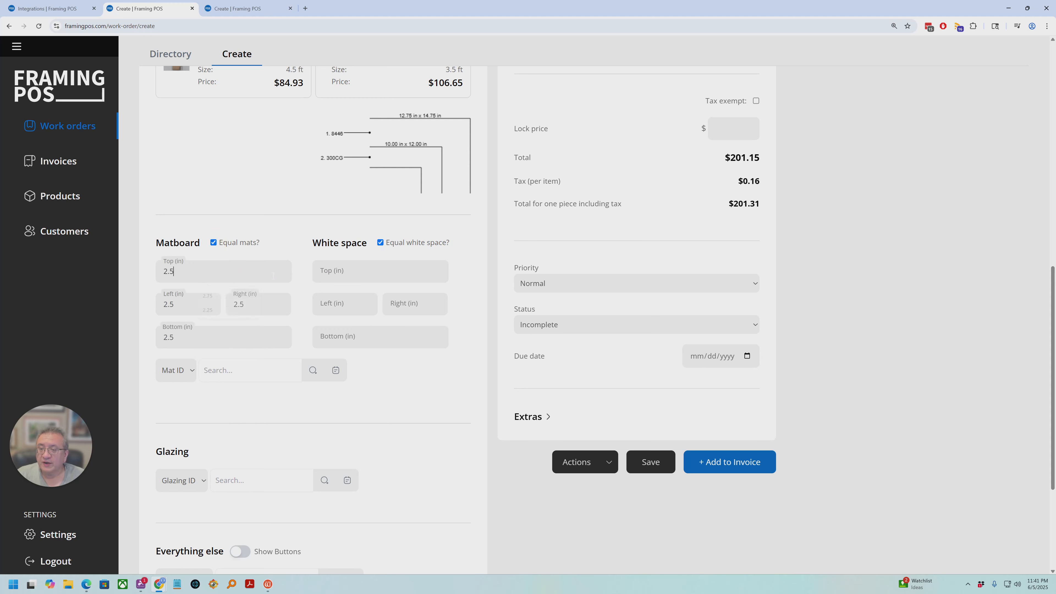
pyautogui.press('Tab')
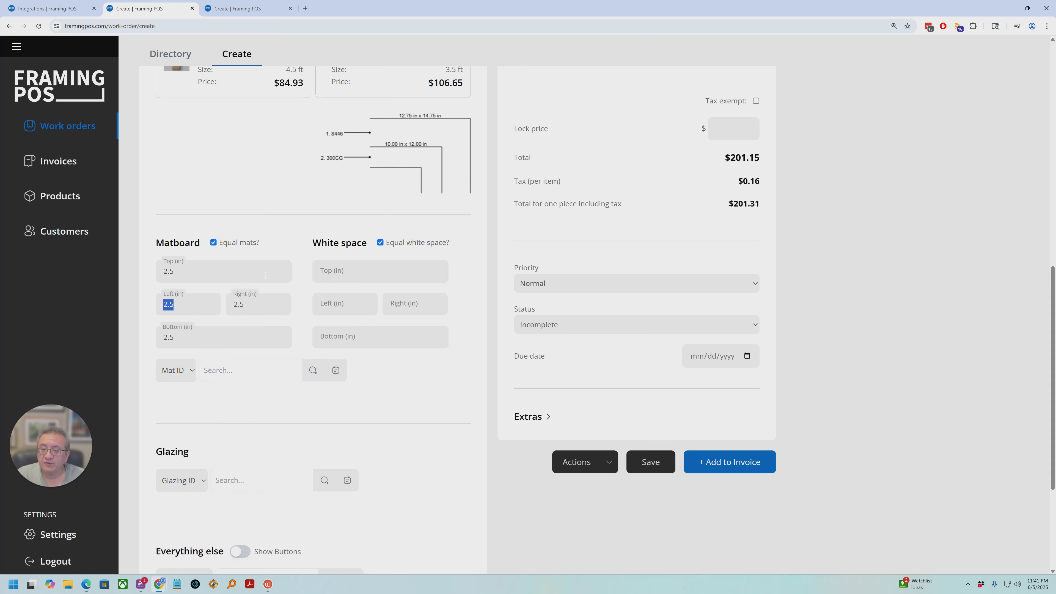
# Add the Crescent mat C9502 to the work order.
pyautogui.click(246, 372)
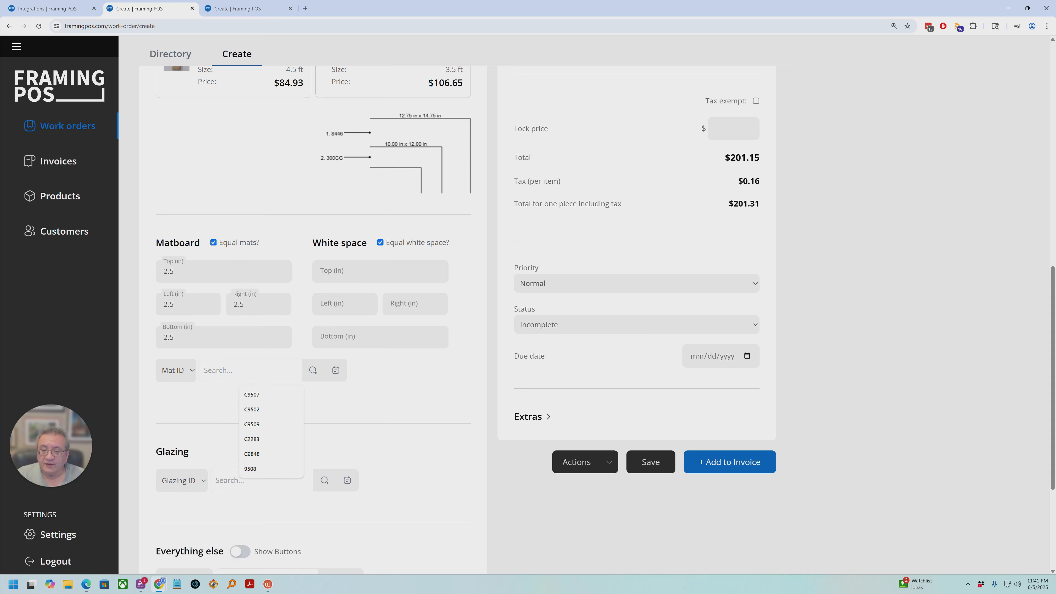
pyautogui.click(251, 408)
pyautogui.press('Return')
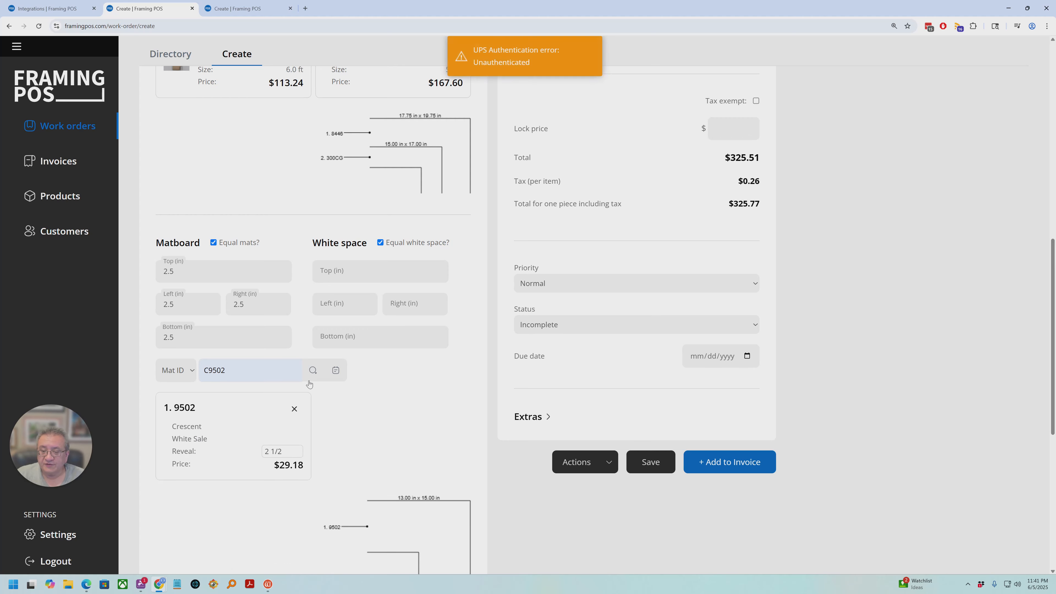
# Remove the second moulding, the Vermont Hardwoods 300CG, from the work order.
pyautogui.scroll(4, 410, 387)
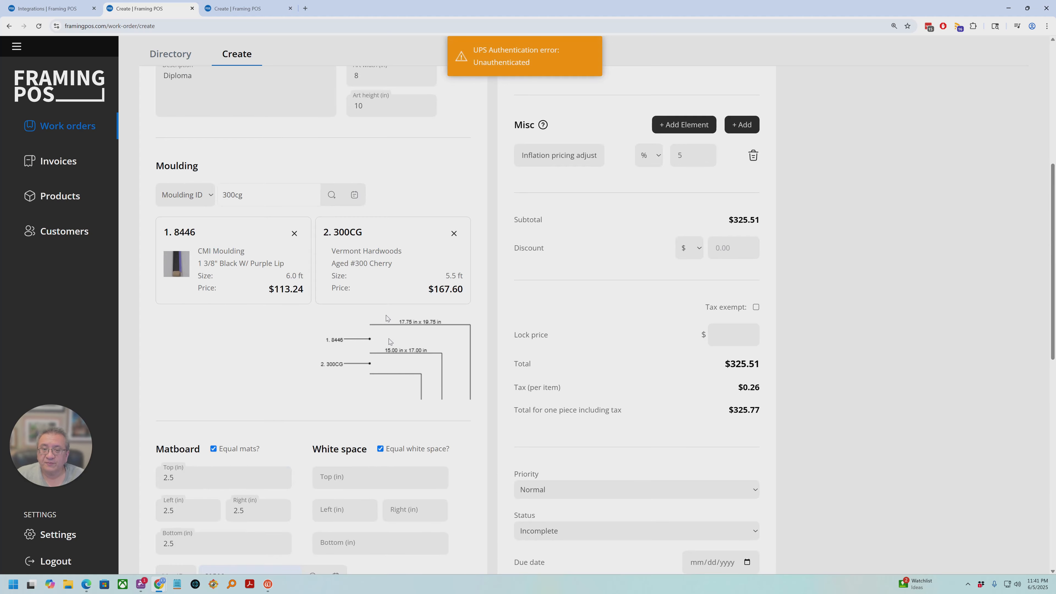
pyautogui.click(455, 233)
pyautogui.scroll(-6, 319, 366)
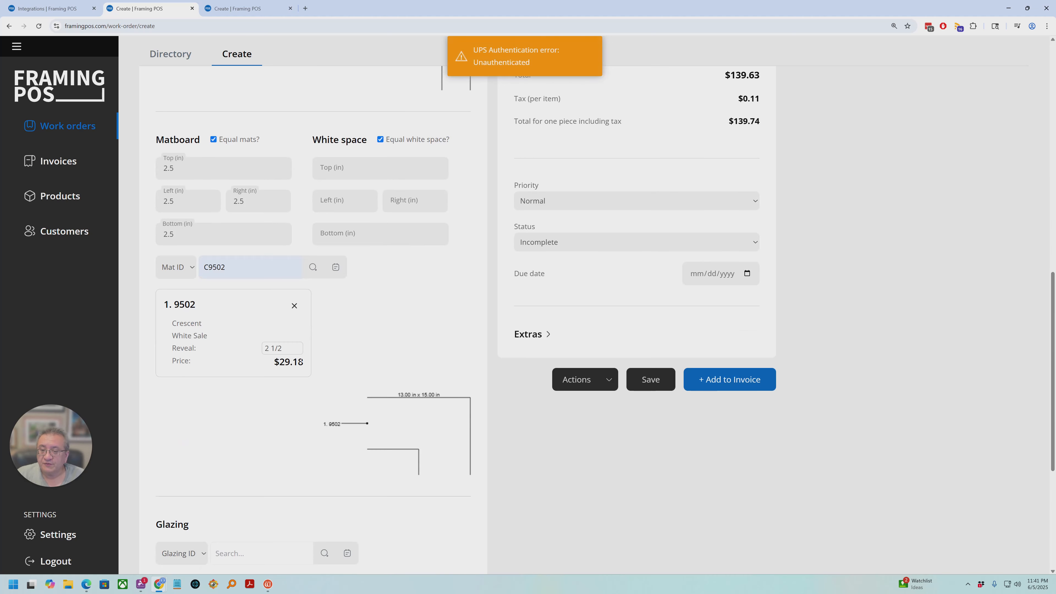
# Add the Crescent mat C9507 as the second mat.
pyautogui.scroll(-2, 361, 361)
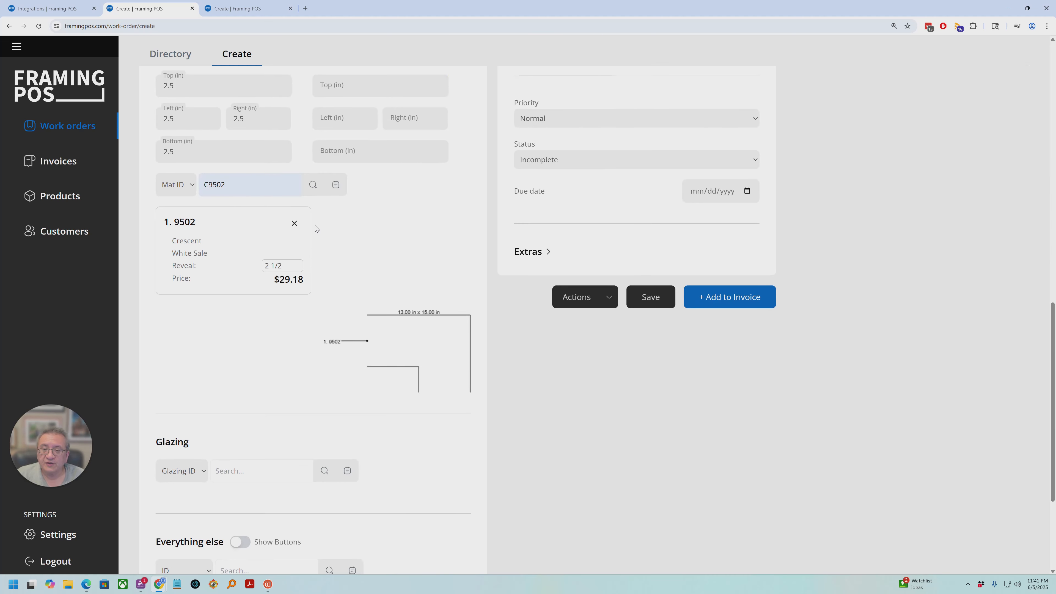
pyautogui.click(233, 185)
pyautogui.click(221, 185)
pyautogui.click(246, 184)
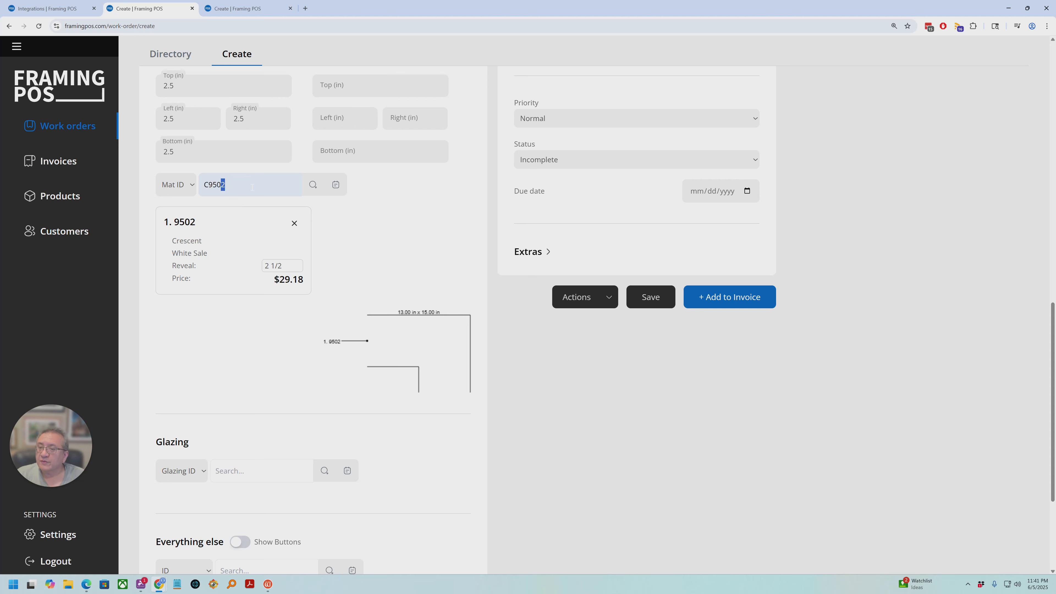
pyautogui.press('BackSpace')
pyautogui.write('7')
pyautogui.press('Return')
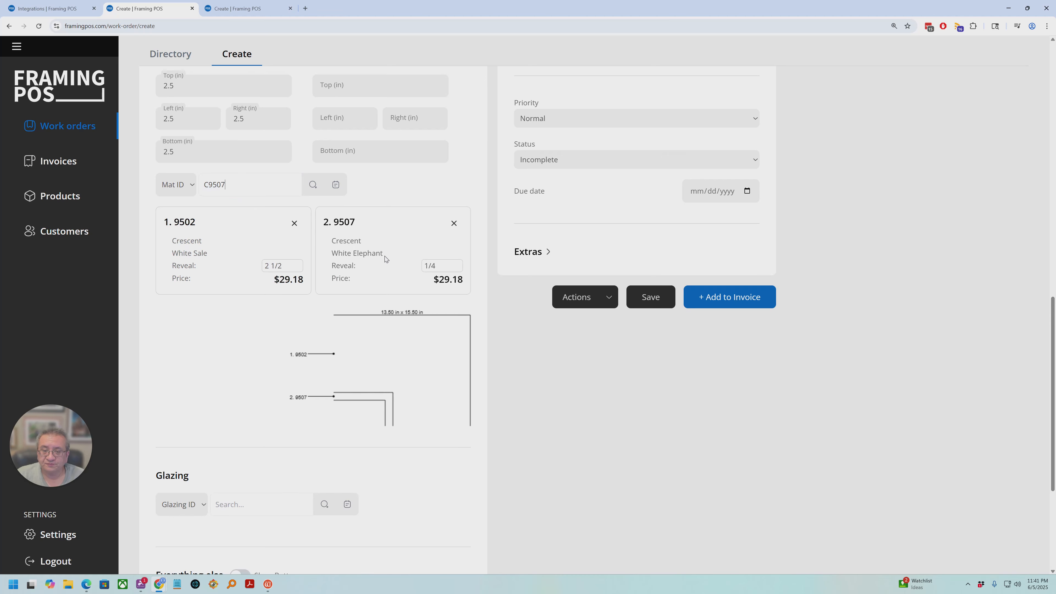
# Try reveals of 1/2, 1 and 2 in on the second mat, 9507.
pyautogui.hotkey('ctrl', 'a')
pyautogui.write('.5')
pyautogui.press('Return')
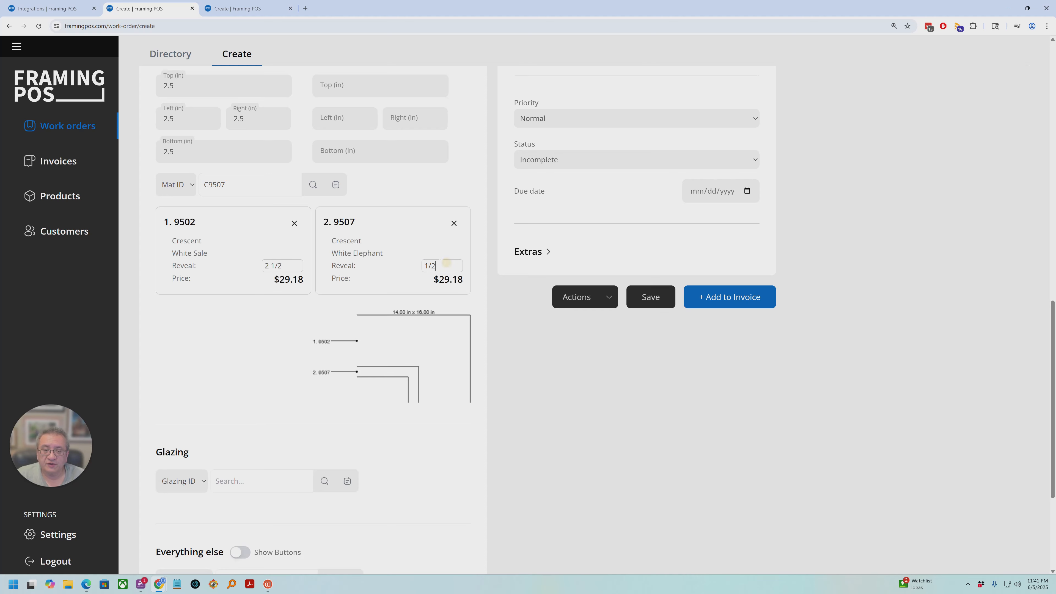
pyautogui.hotkey('ctrl', 'a')
pyautogui.write('1')
pyautogui.press('Return')
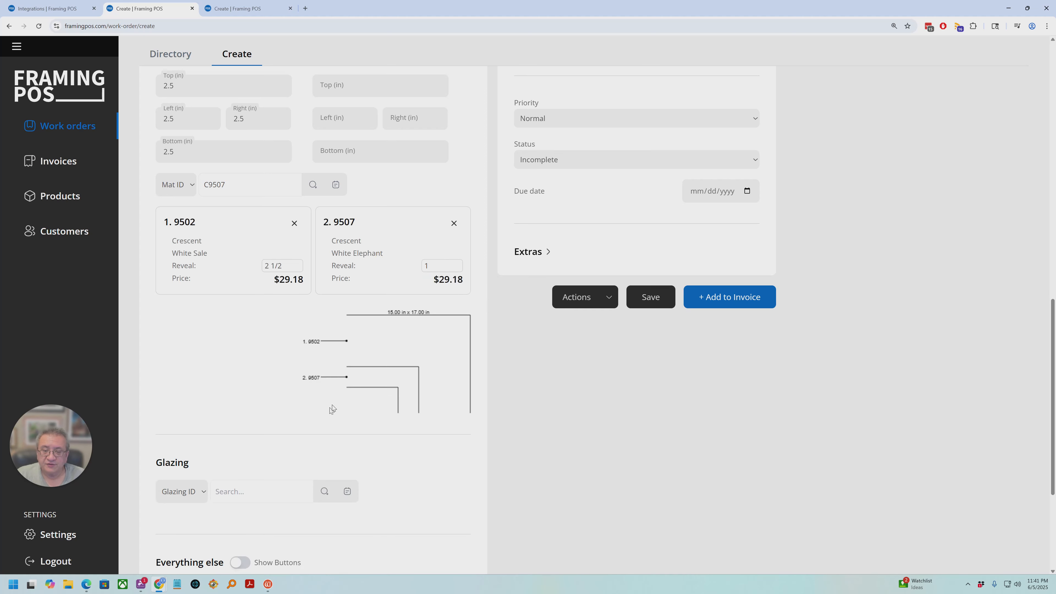
pyautogui.click(428, 266)
pyautogui.hotkey('ctrl', 'a')
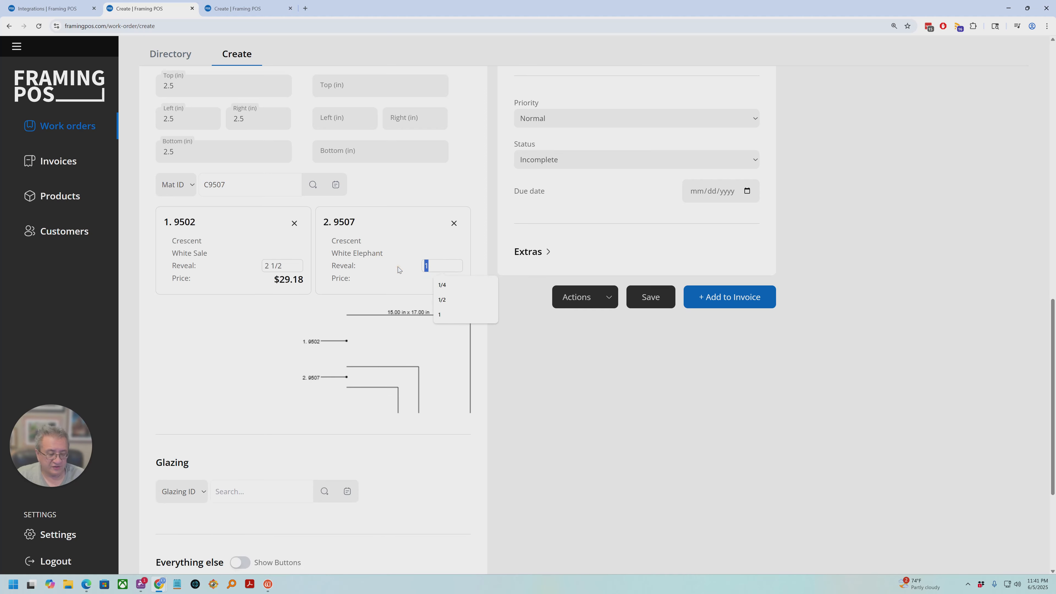
pyautogui.write('2')
pyautogui.press('Return')
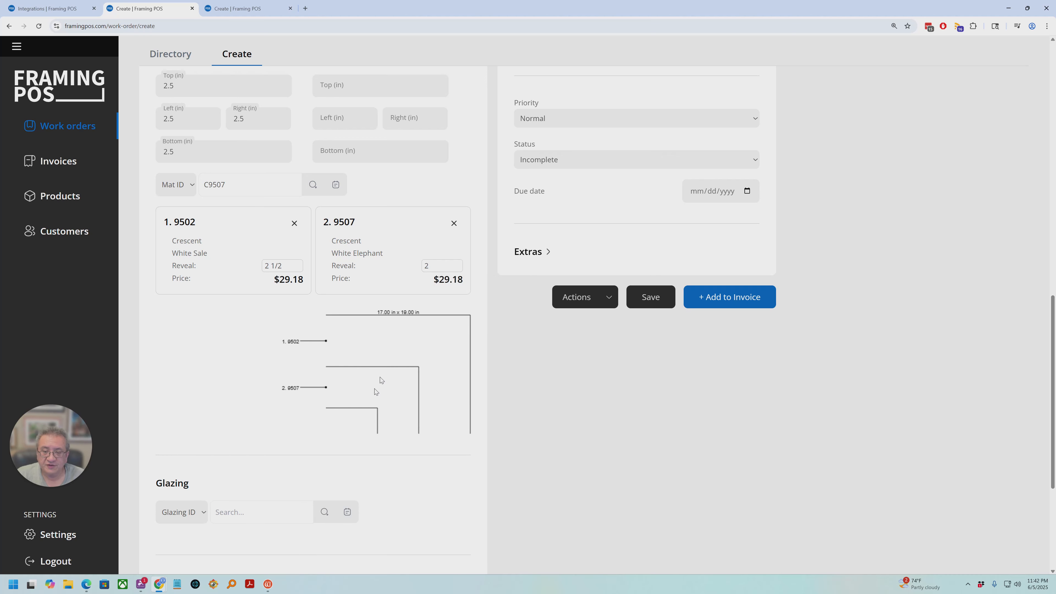
# Set the second mat's reveal to 1/4 in.
pyautogui.moveTo(432, 266); pyautogui.dragTo(417, 265)
pyautogui.write('1/4')
pyautogui.press('Return')
# Choose Tru Vue TVA2 Optium Acrylic from the glazing directory for the work order.
pyautogui.scroll(-5, 298, 337)
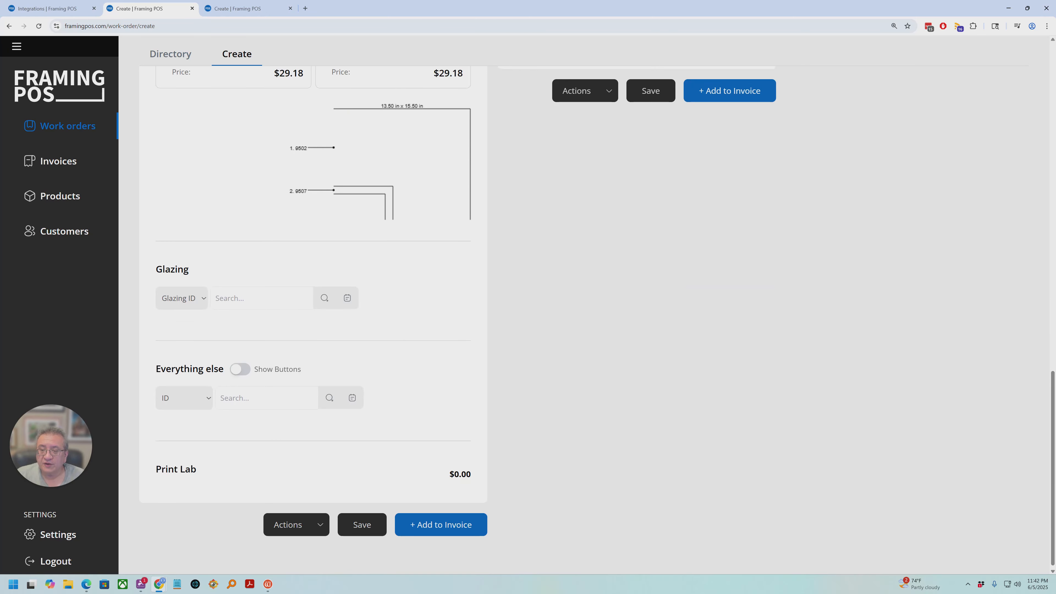
pyautogui.click(346, 300)
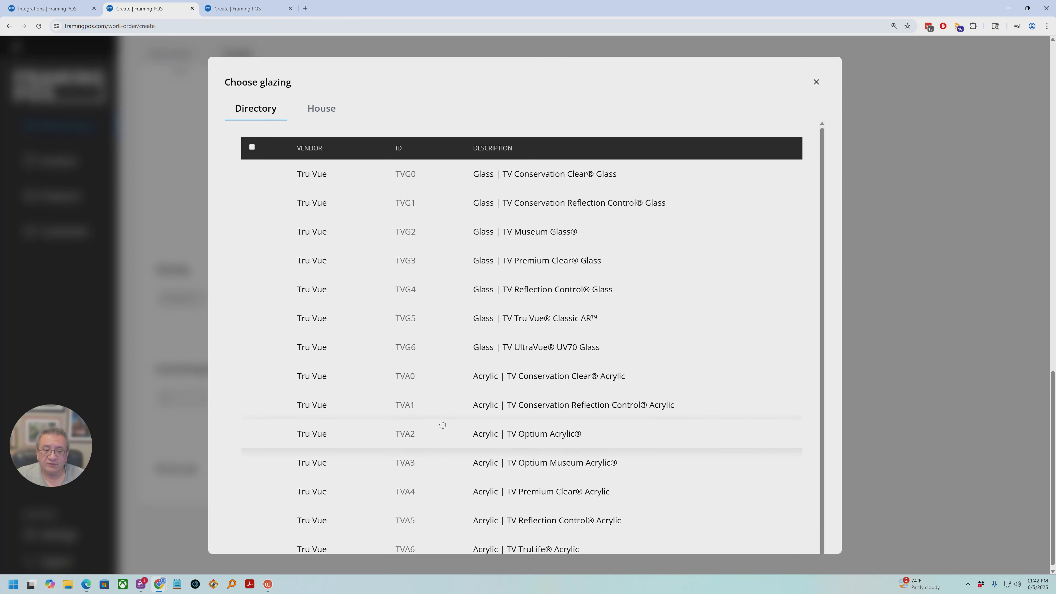
pyautogui.click(410, 434)
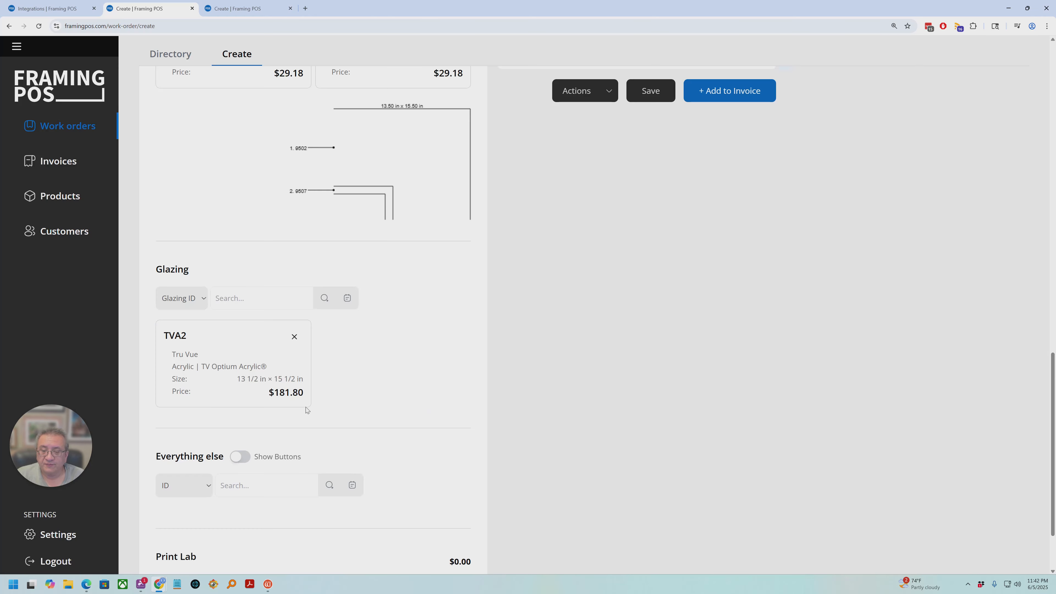
# Show the Everything else options as buttons and add the Mount on Kooltack Thin 1/8 32x40 backing.
pyautogui.scroll(-2, 306, 410)
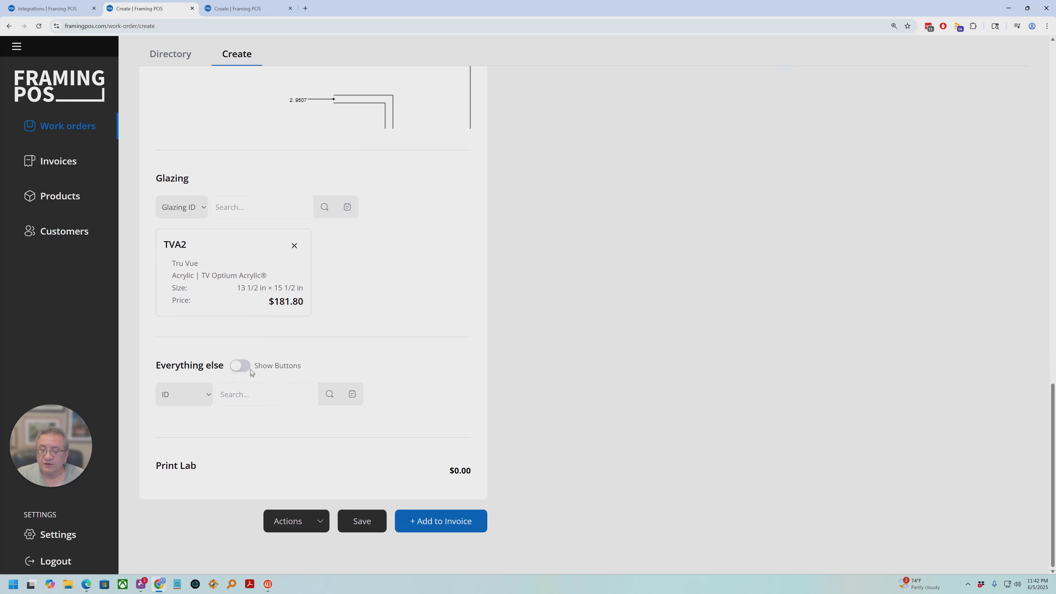
pyautogui.click(244, 366)
pyautogui.scroll(-5, 409, 336)
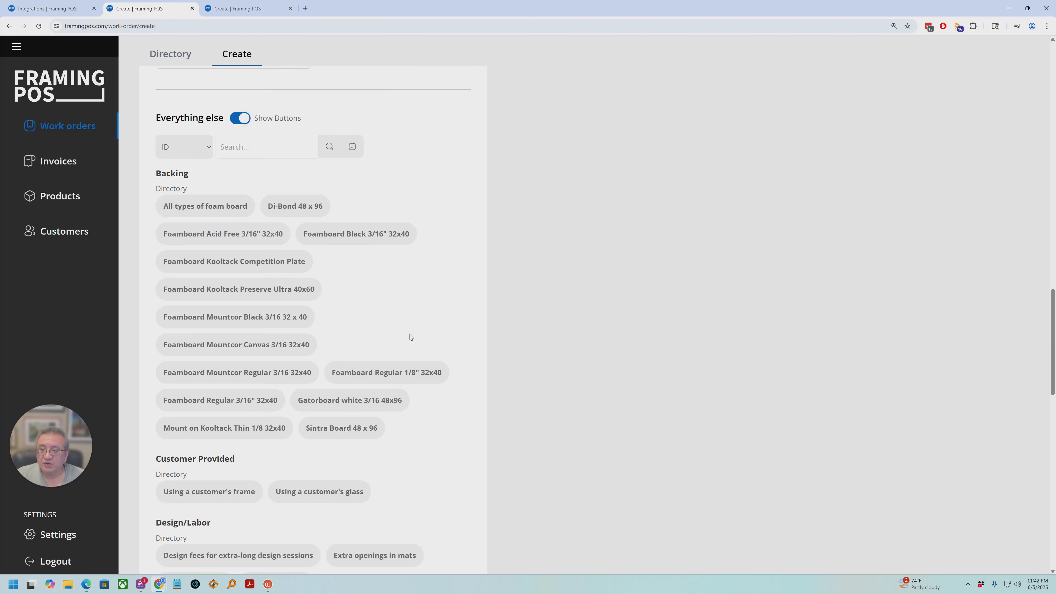
pyautogui.scroll(-5, 393, 337)
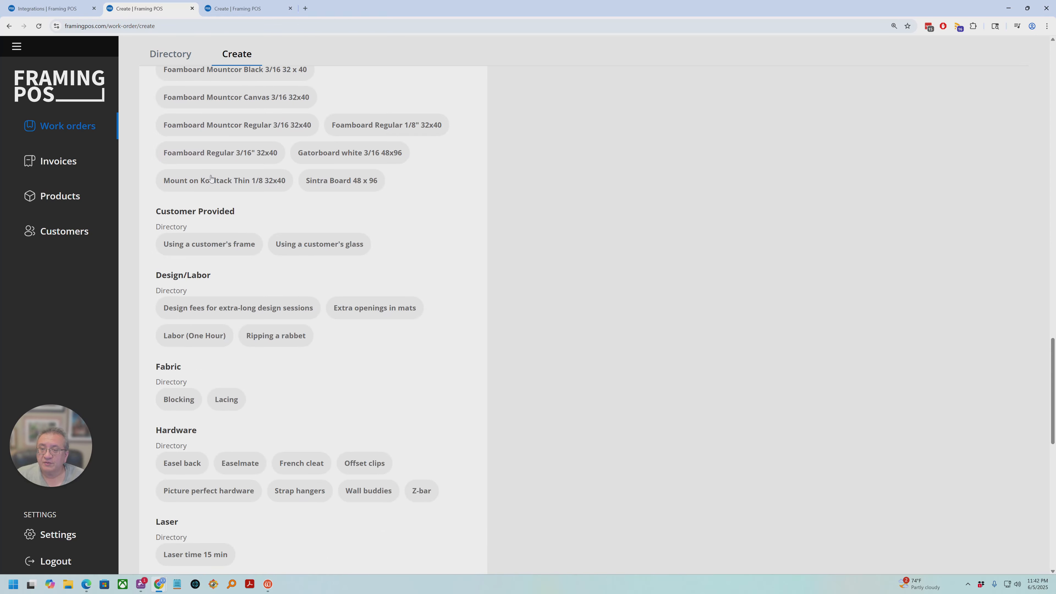
# Add Spacers 1/4" Black and the PITA charge P5 adds 50 to the work order.
pyautogui.scroll(-6, 206, 187)
pyautogui.scroll(-9, 206, 186)
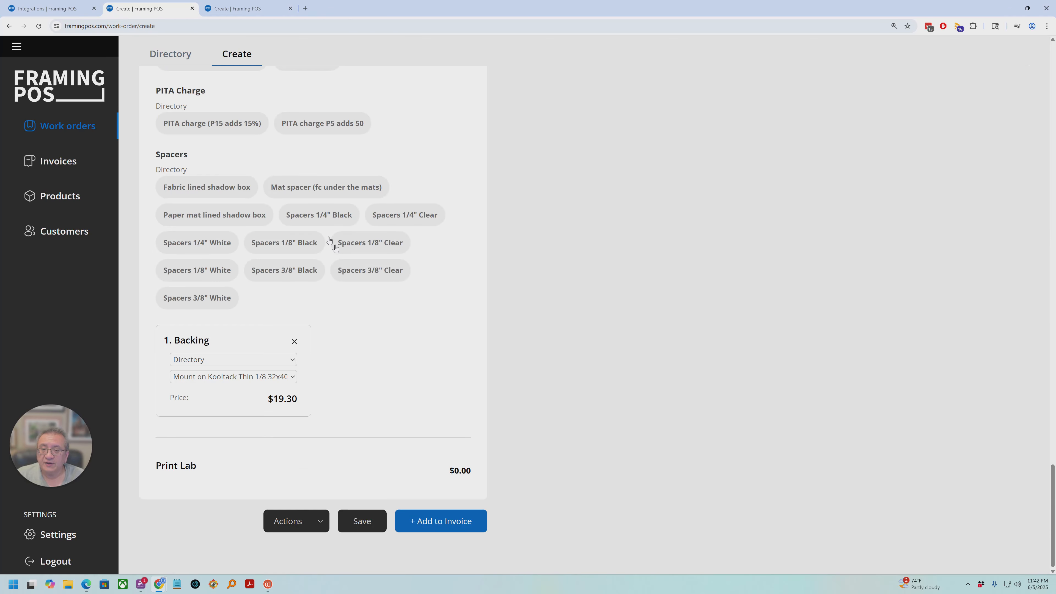
pyautogui.click(302, 219)
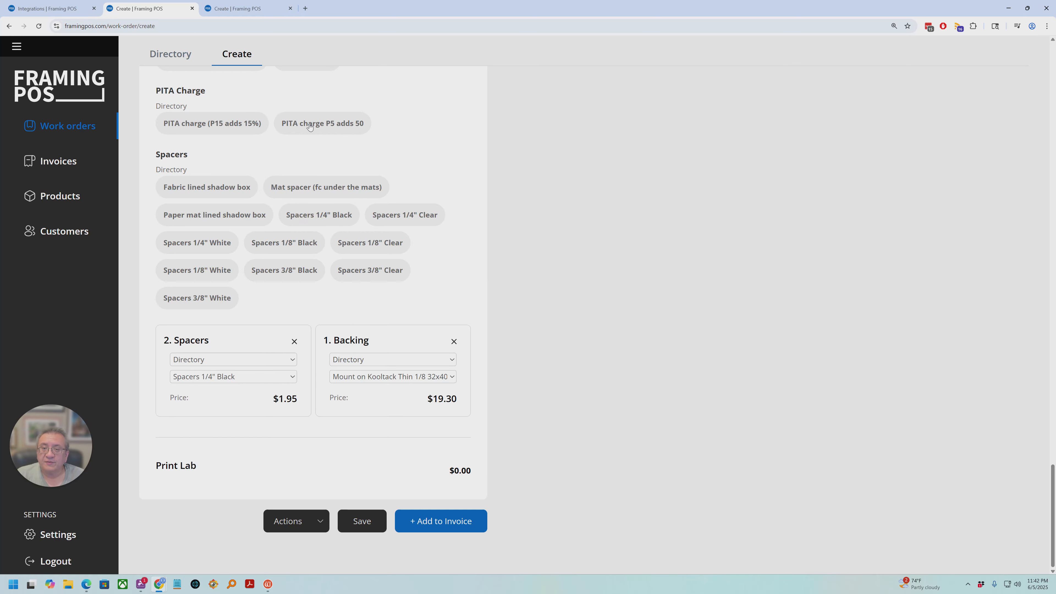
pyautogui.click(320, 125)
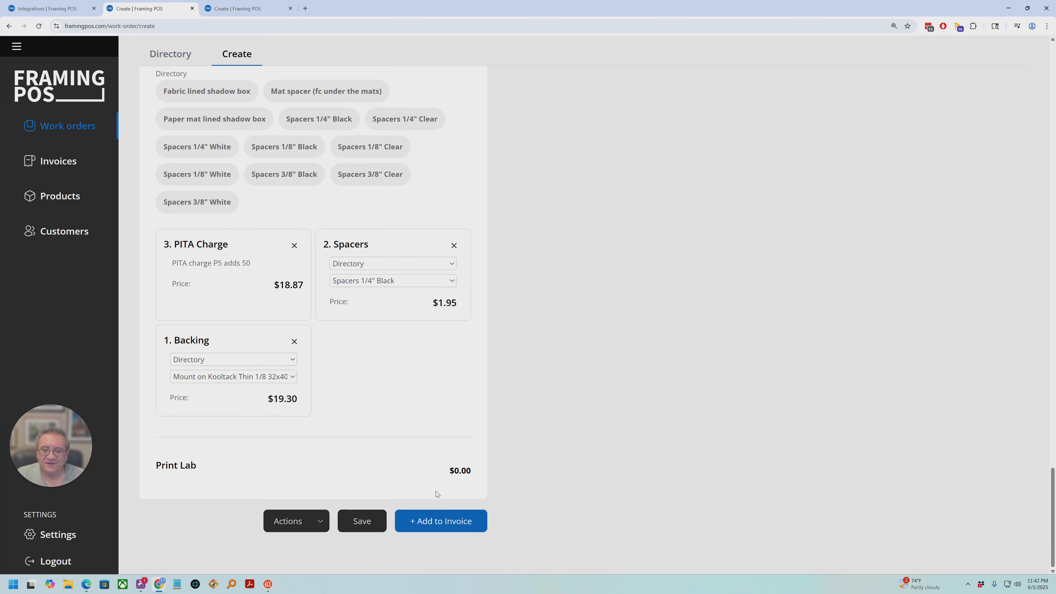
# Review the added extras and set the work order's final width to 13 5/8 in.
pyautogui.scroll(5, 420, 467)
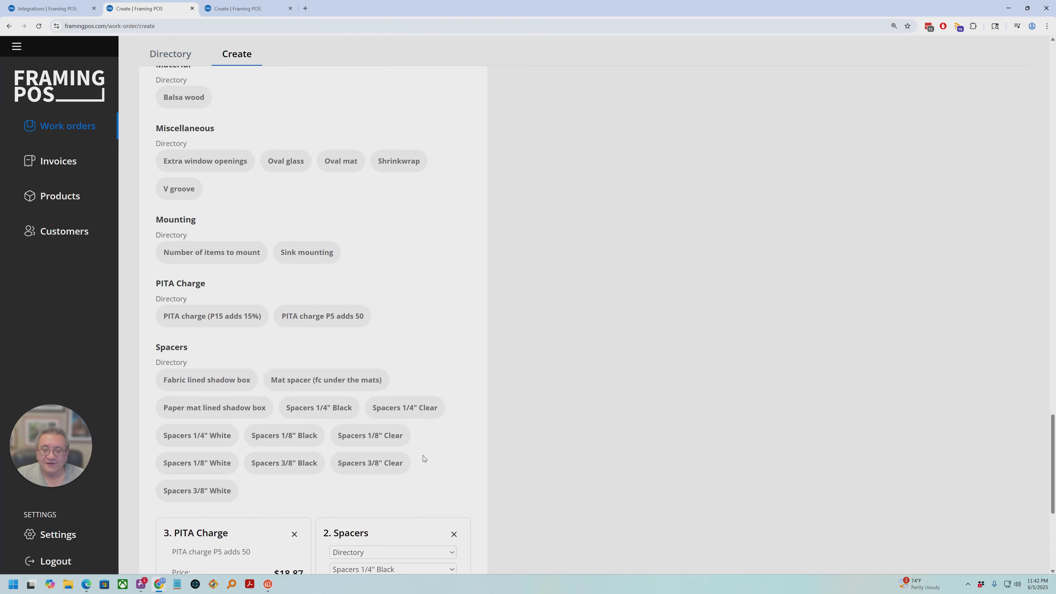
pyautogui.scroll(-5, 421, 461)
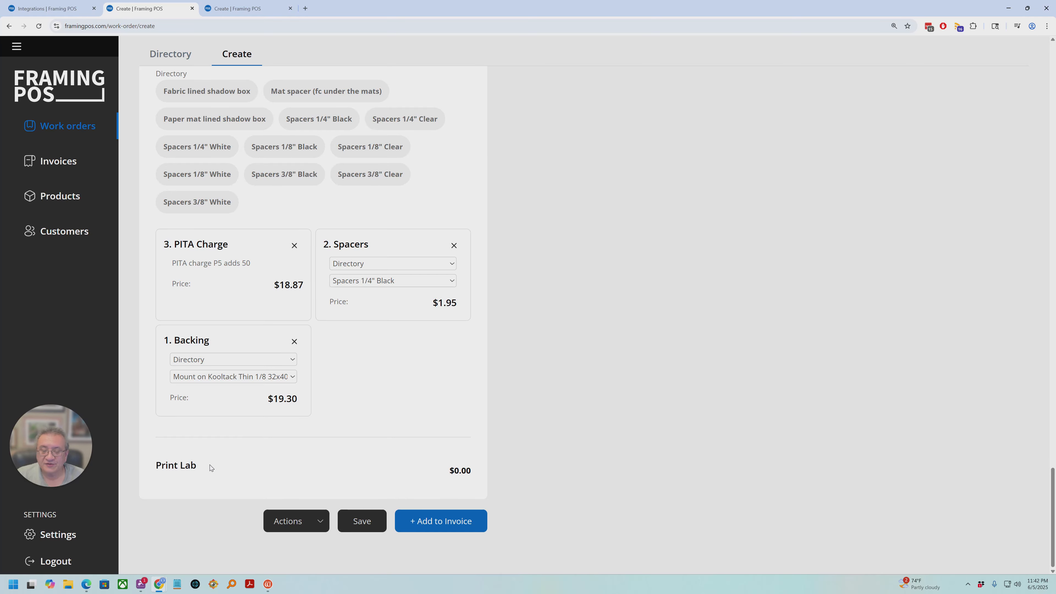
pyautogui.scroll(10, 442, 410)
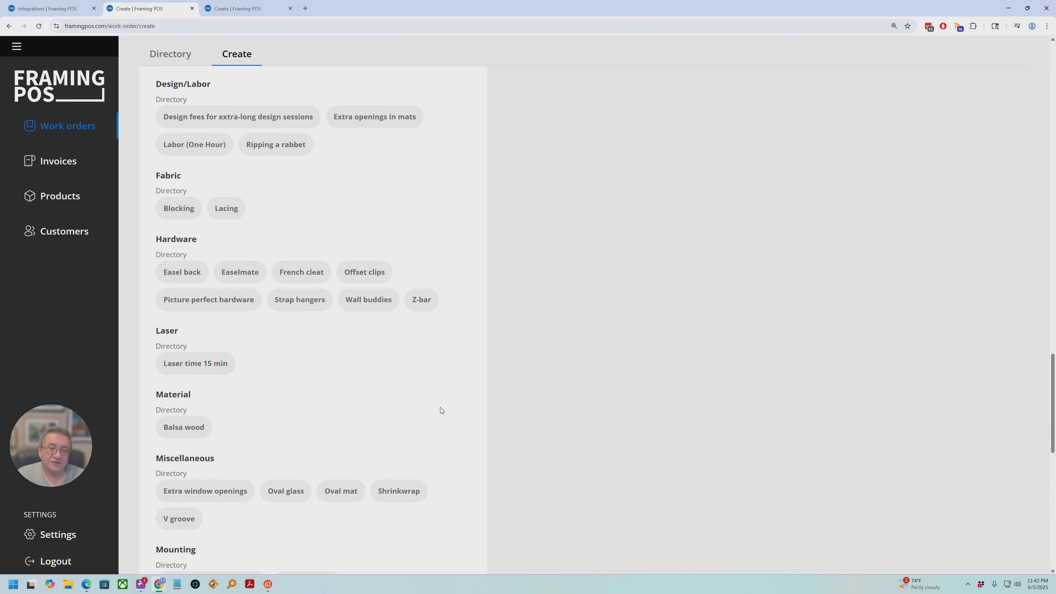
pyautogui.scroll(10, 441, 410)
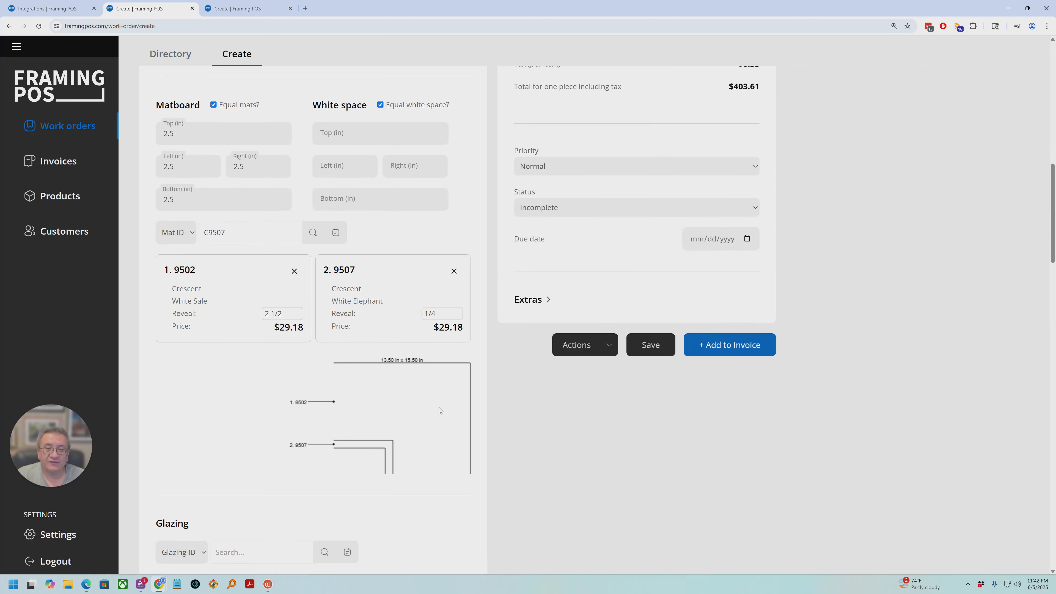
pyautogui.scroll(10, 440, 410)
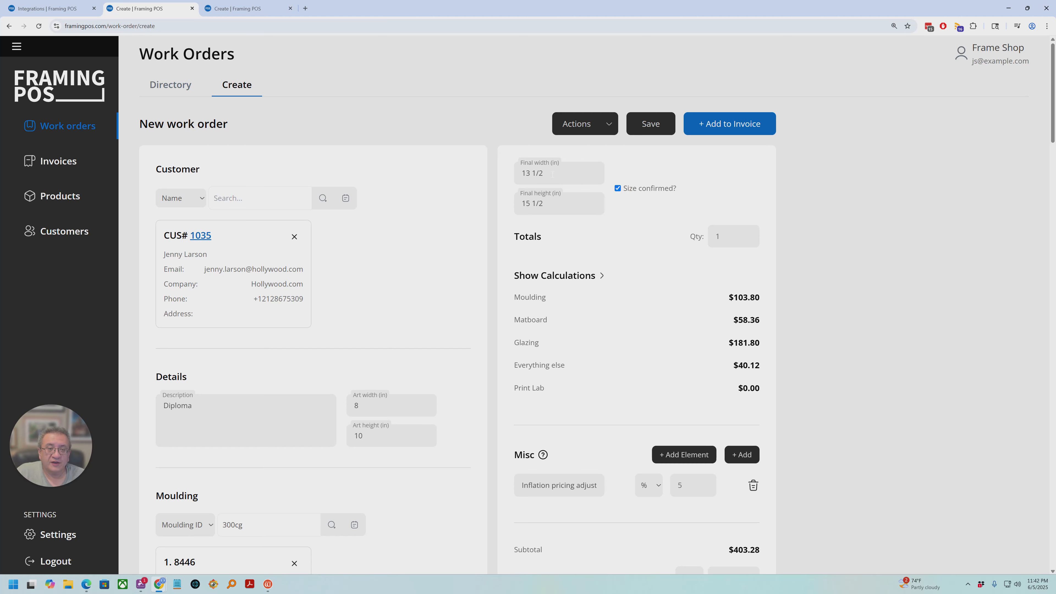
pyautogui.moveTo(552, 173); pyautogui.dragTo(515, 175)
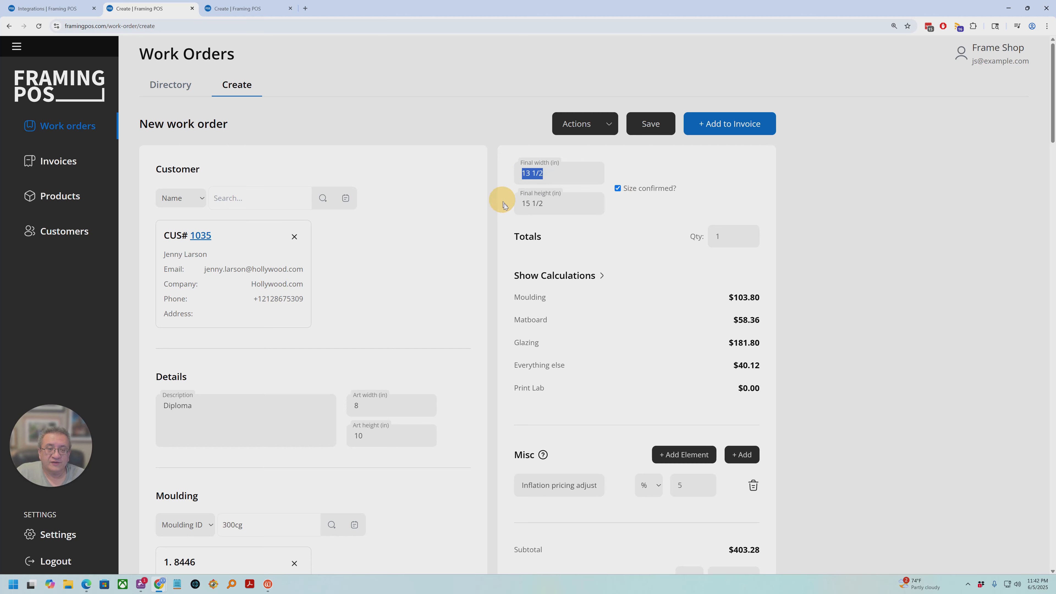
pyautogui.click(375, 410)
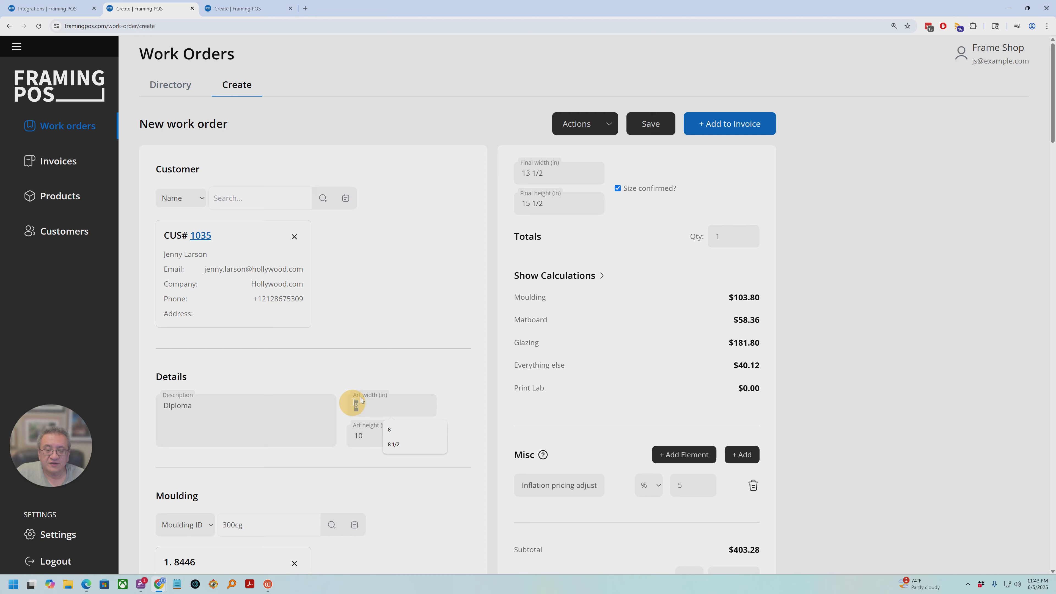
pyautogui.click(557, 174)
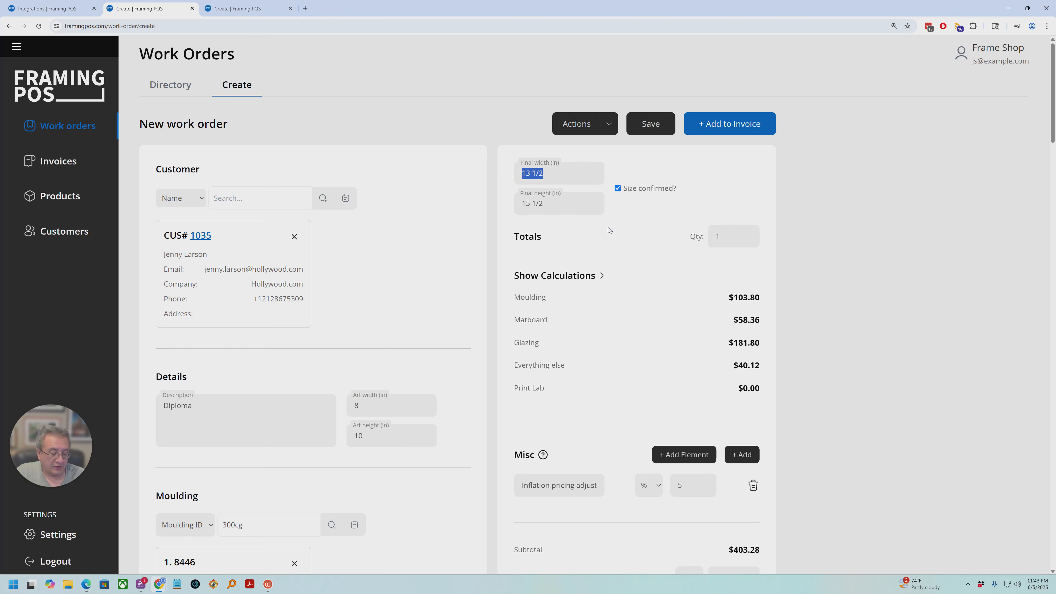
pyautogui.write('13 5/8')
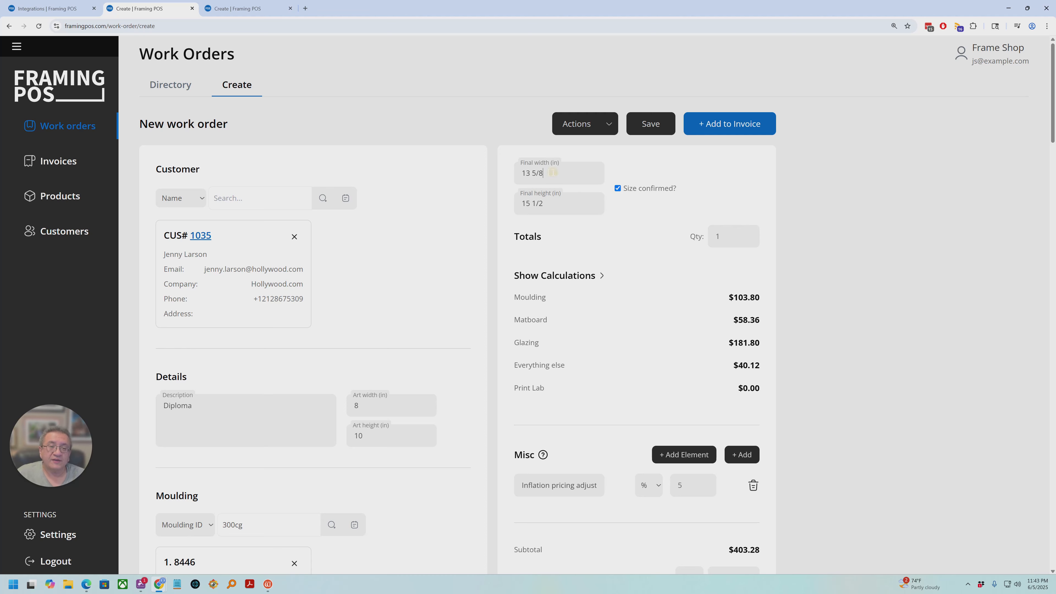
pyautogui.moveTo(552, 203); pyautogui.dragTo(527, 204)
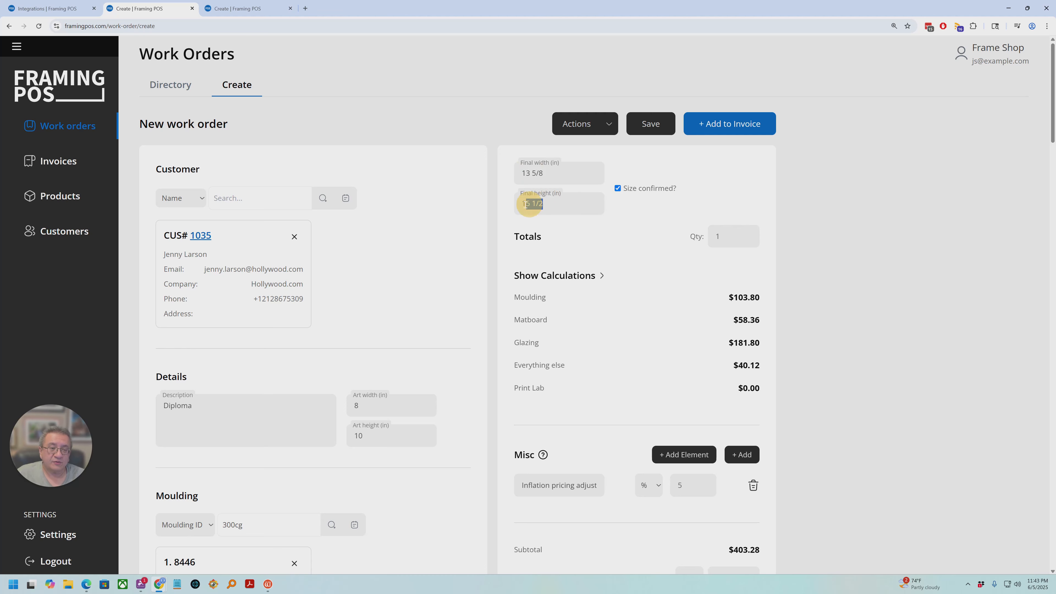
# Set the work order quantity to 4.
pyautogui.click(735, 238)
pyautogui.click(749, 234)
pyautogui.click(748, 234)
pyautogui.click(748, 234)
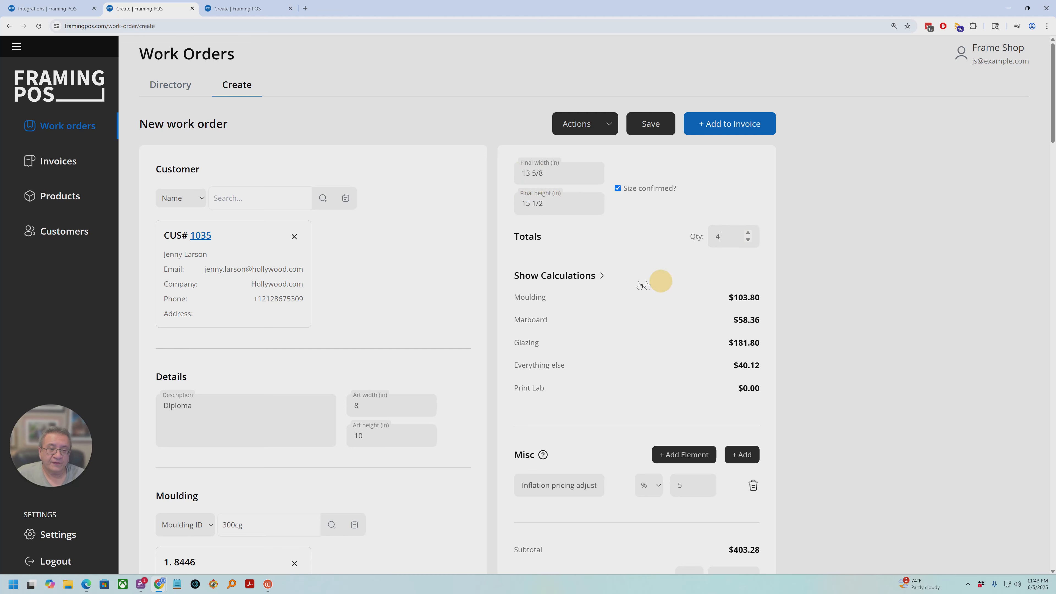
# Examine the cost and markup calculations behind each category price, and collapse them again.
pyautogui.click(572, 278)
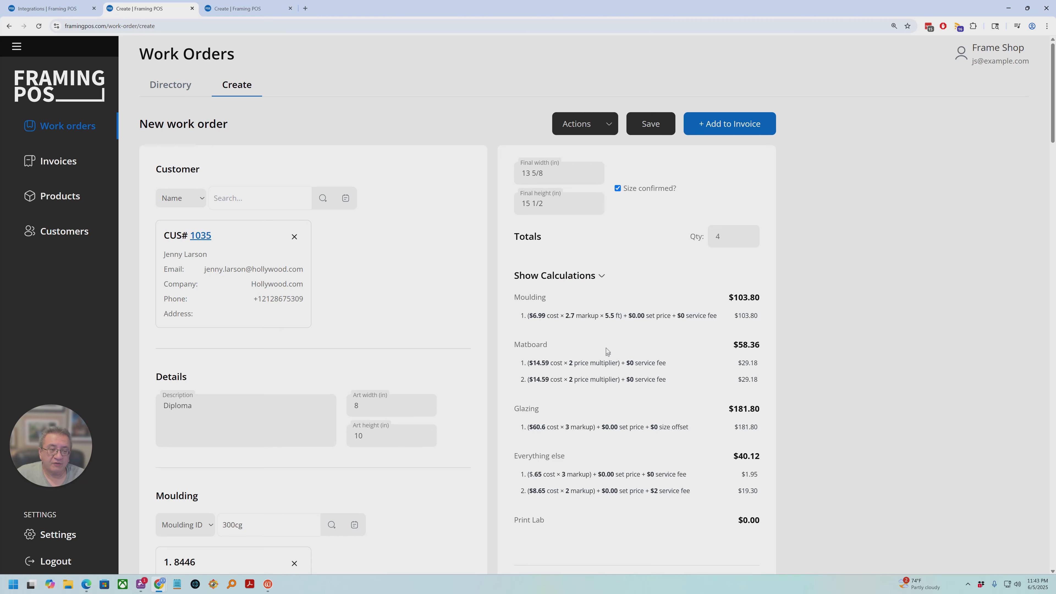
pyautogui.scroll(-2, 606, 352)
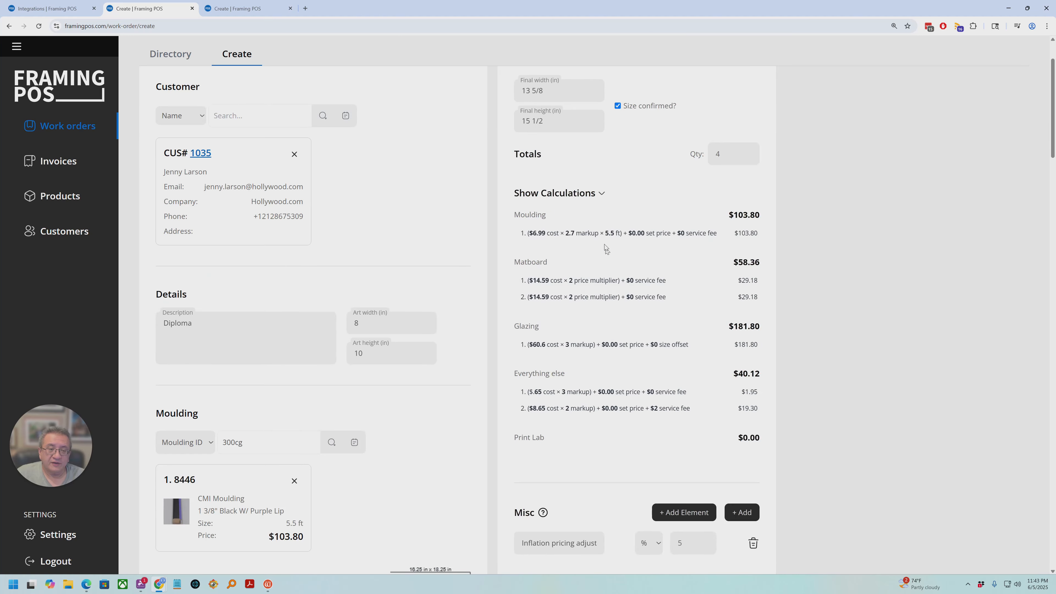
pyautogui.click(602, 196)
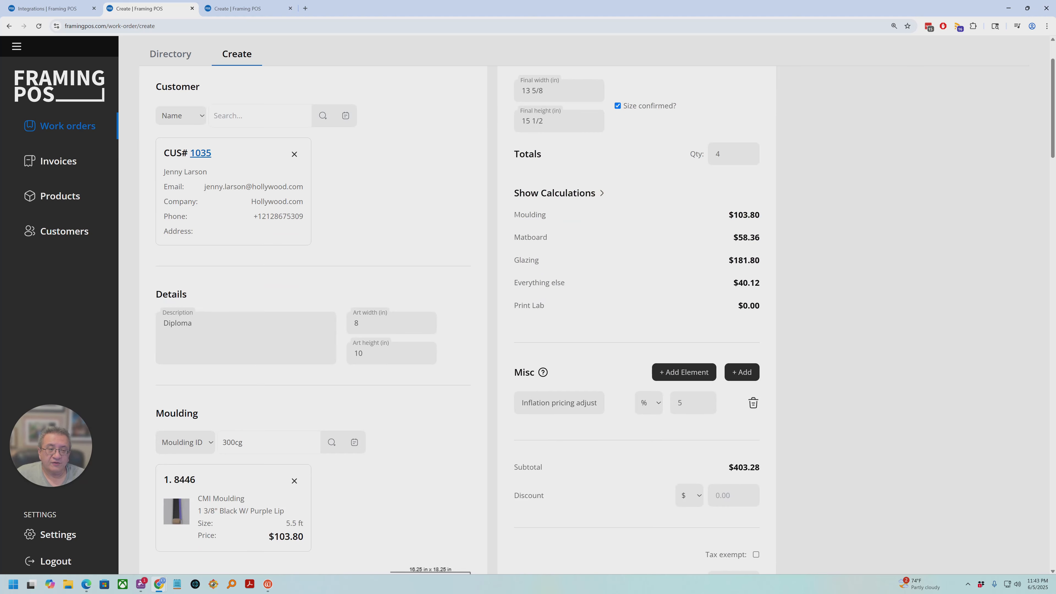
pyautogui.moveTo(514, 212); pyautogui.dragTo(510, 311)
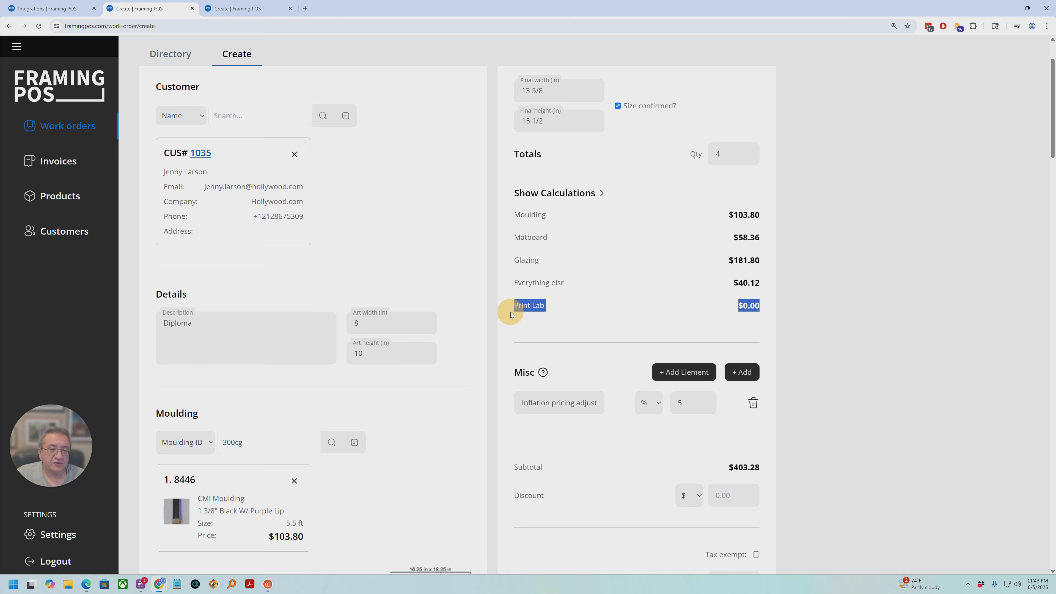
# Delete the inflation pricing adjustment from the work order's Misc charges.
pyautogui.scroll(-4, 625, 309)
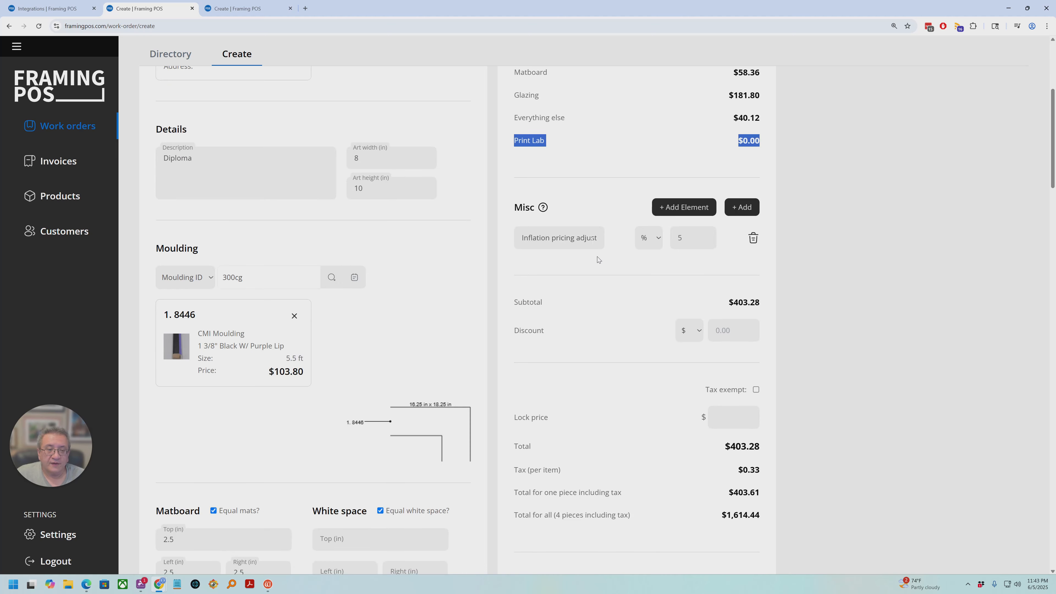
pyautogui.moveTo(537, 238); pyautogui.dragTo(621, 237)
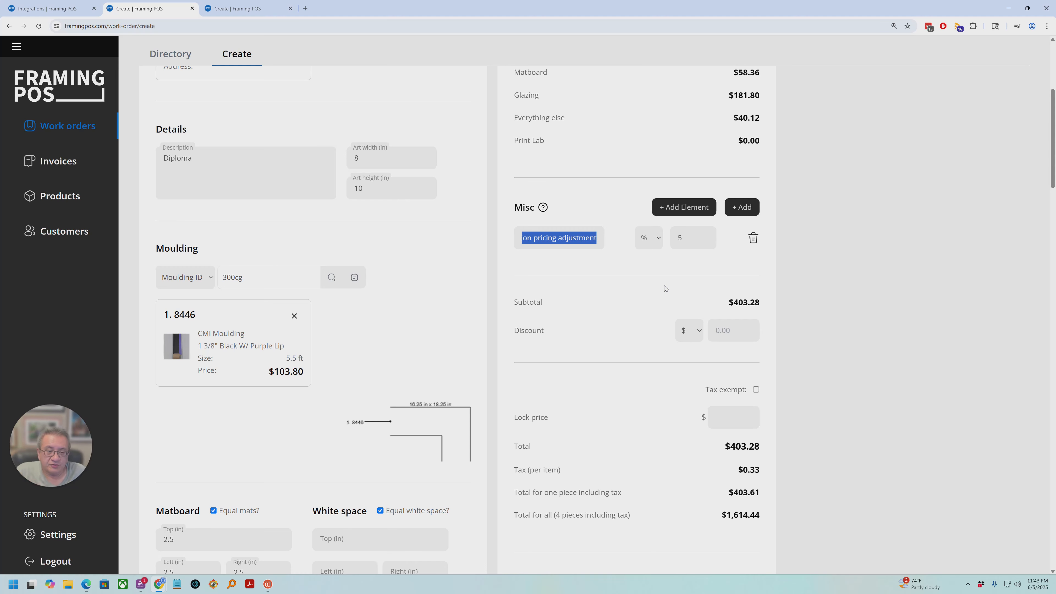
pyautogui.click(753, 238)
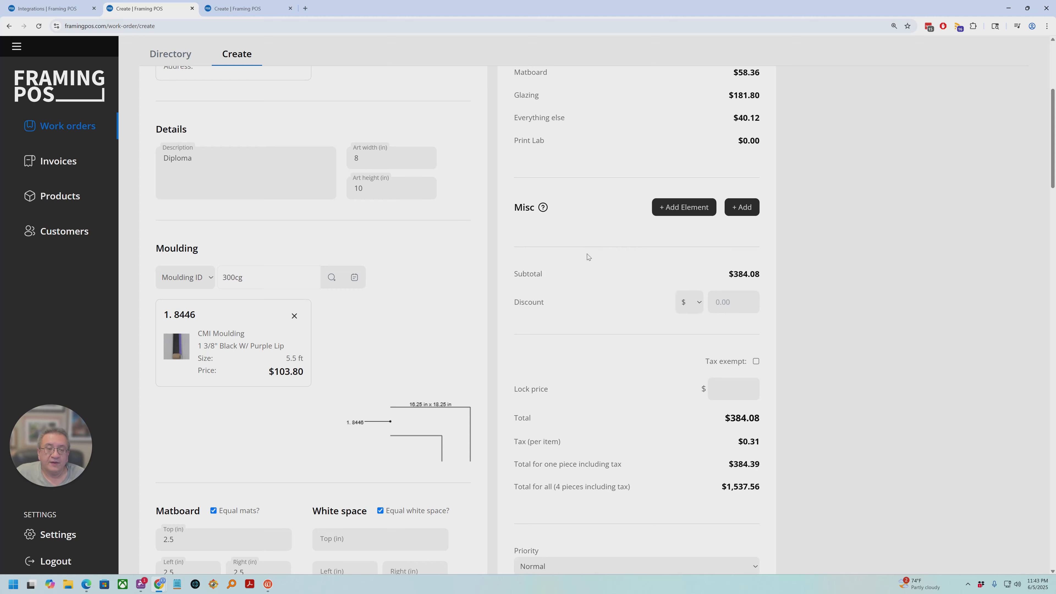
# Switch the discount type to %, and turn the tax exemption on and off again.
pyautogui.click(697, 306)
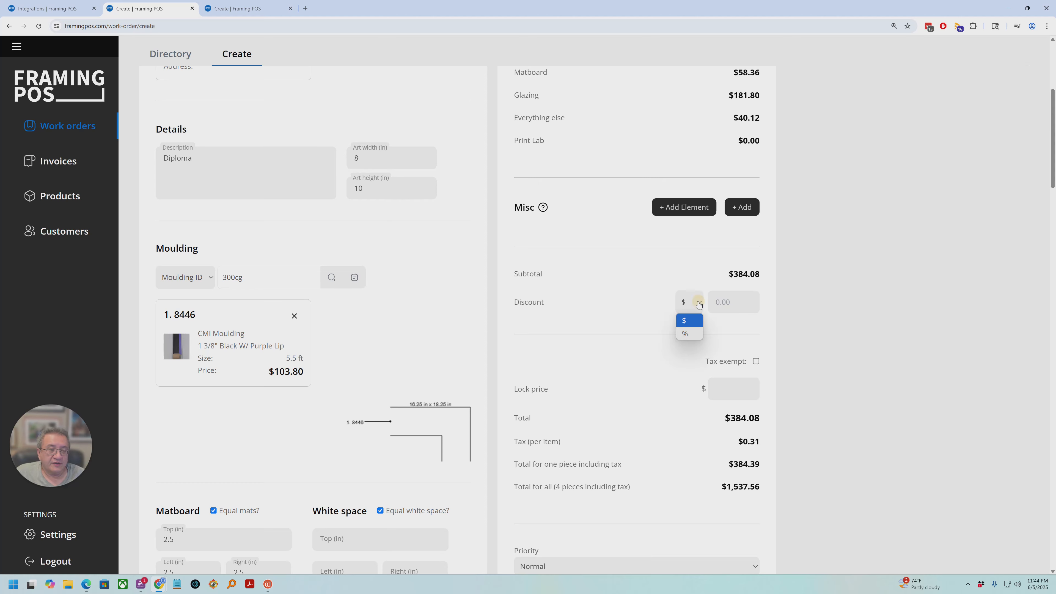
pyautogui.click(688, 333)
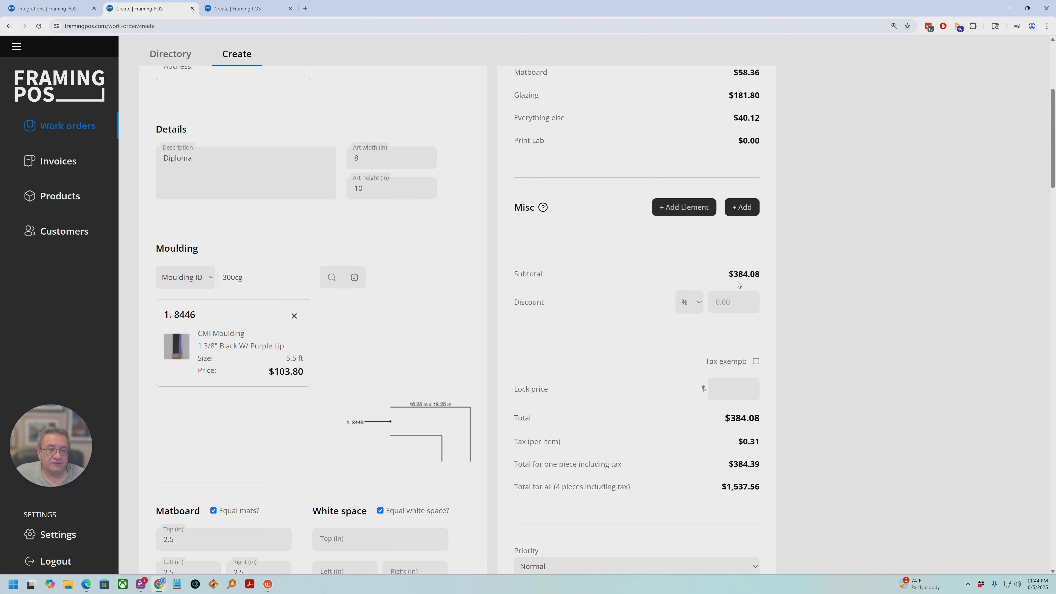
pyautogui.scroll(-1, 635, 381)
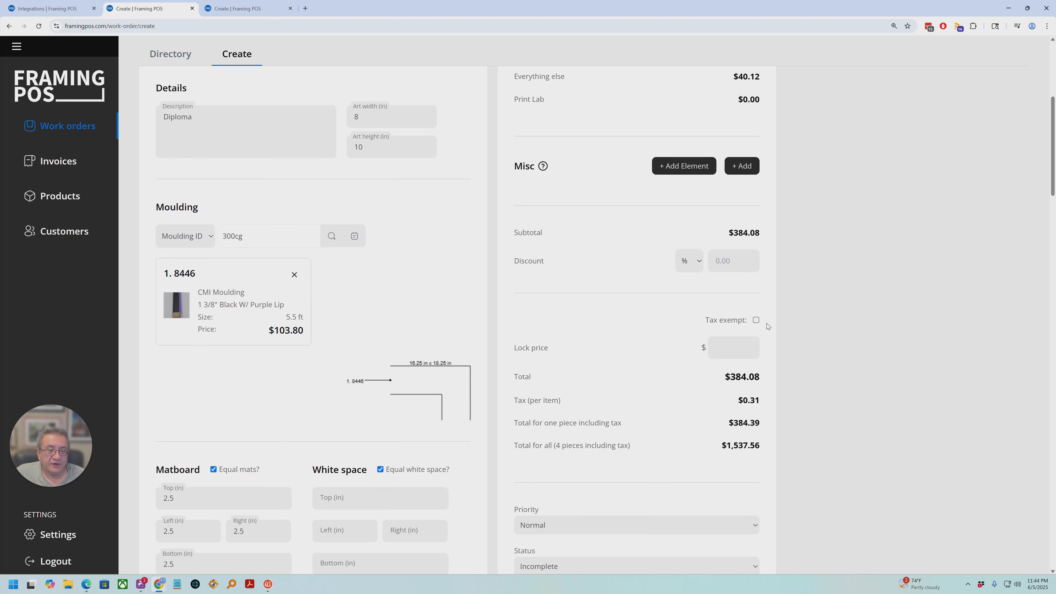
pyautogui.click(755, 320)
pyautogui.click(756, 320)
# Copy the subtotal into the lock price, round it to 380.00, and check the totals including tax.
pyautogui.moveTo(732, 233); pyautogui.dragTo(760, 234)
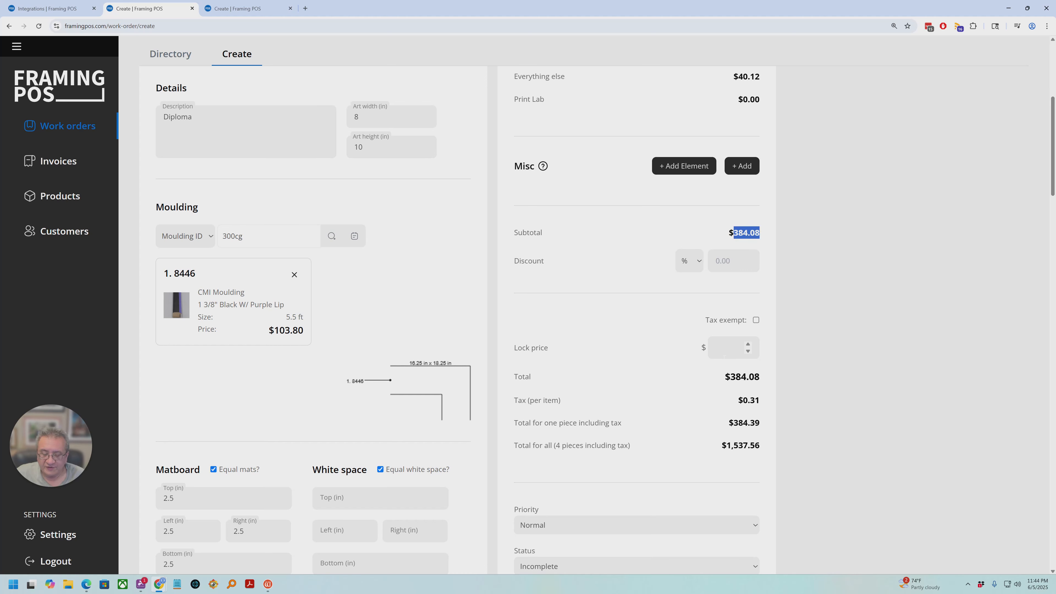
pyautogui.hotkey('ctrl', 'c')
pyautogui.click(726, 347)
pyautogui.hotkey('ctrl', 'v')
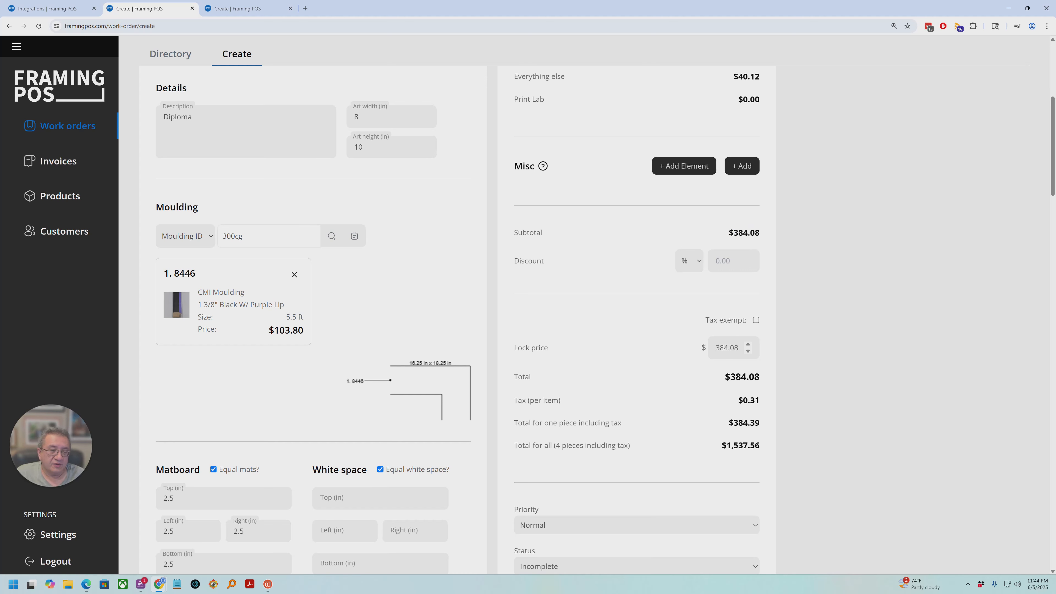
pyautogui.doubleClick(758, 348)
pyautogui.write('380.00')
pyautogui.click(681, 369)
pyautogui.moveTo(763, 403); pyautogui.dragTo(729, 426)
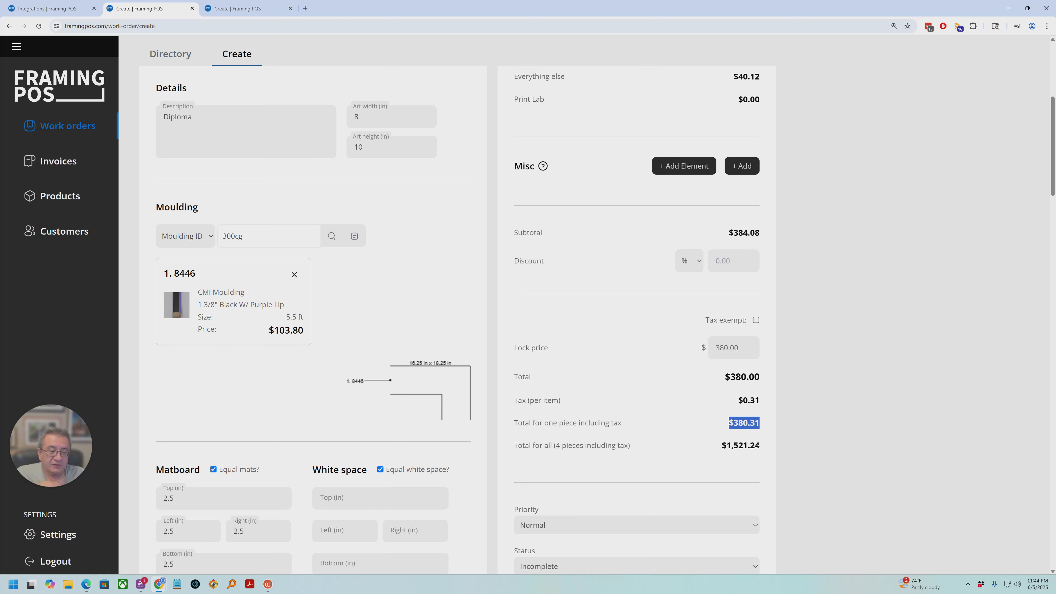
pyautogui.click(762, 446)
pyautogui.moveTo(514, 446); pyautogui.dragTo(634, 446)
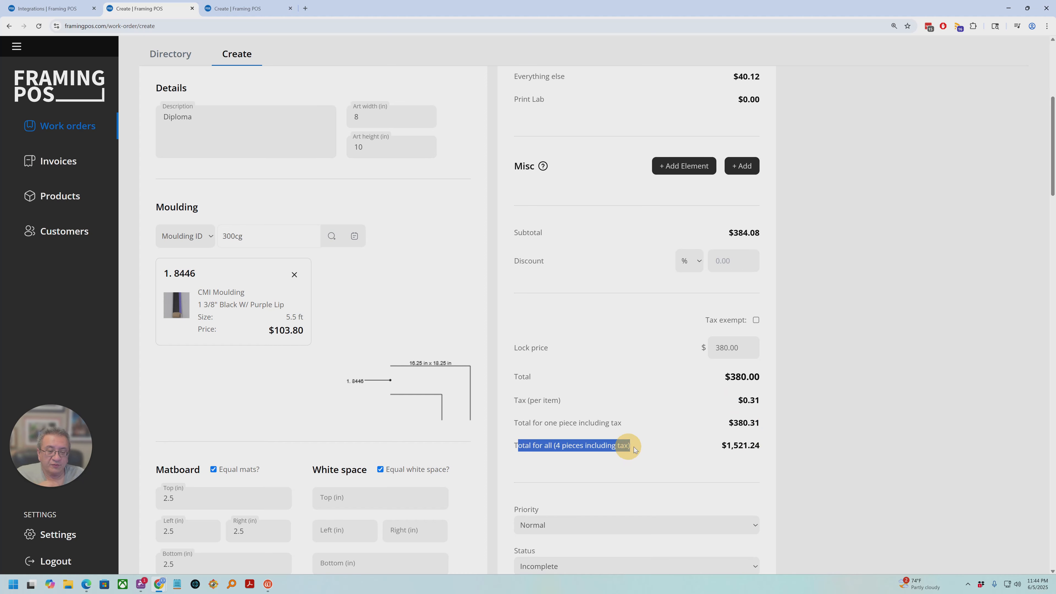
# Check the priority and status choices without changing them, and set the due date to 06/18/2025.
pyautogui.scroll(5, 647, 403)
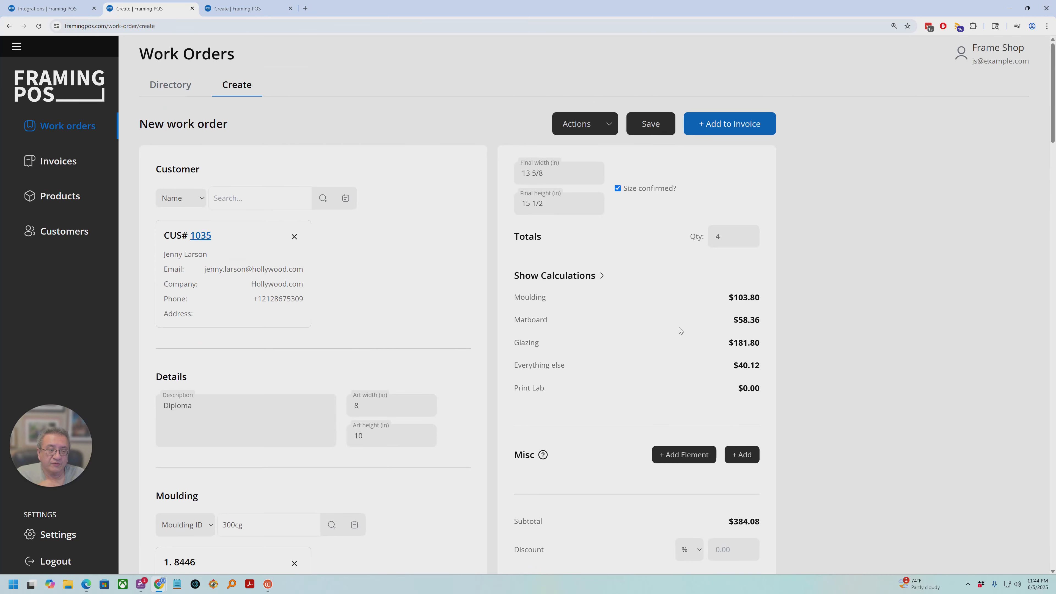
pyautogui.scroll(-10, 680, 331)
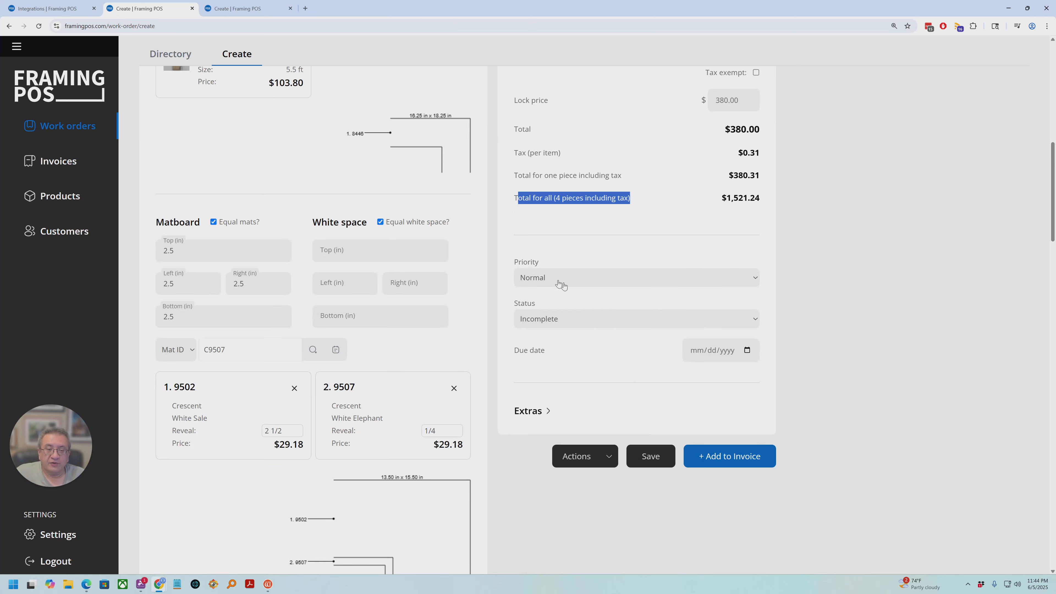
pyautogui.click(558, 282)
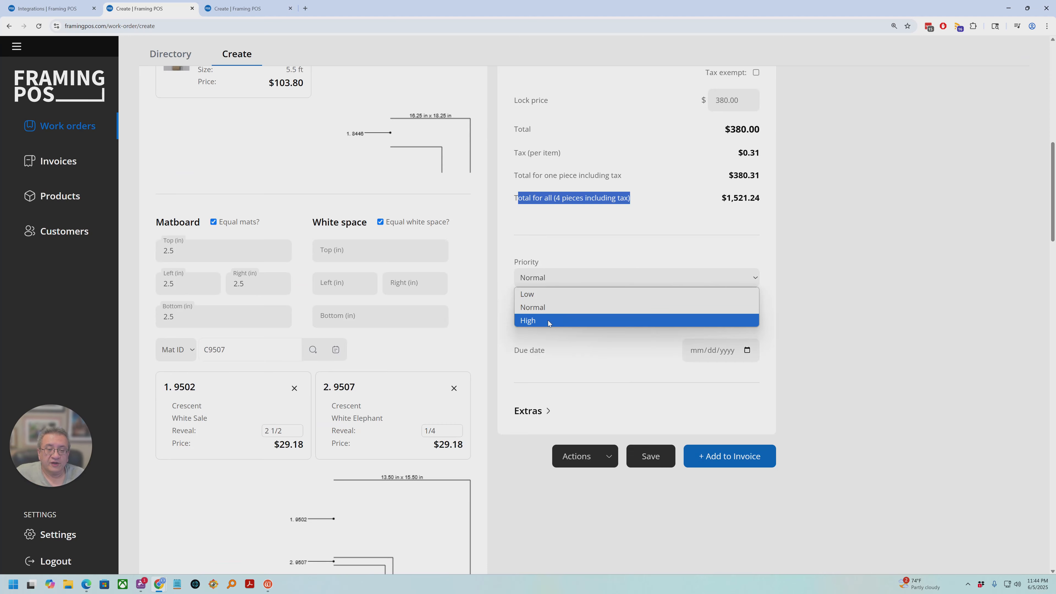
pyautogui.click(585, 276)
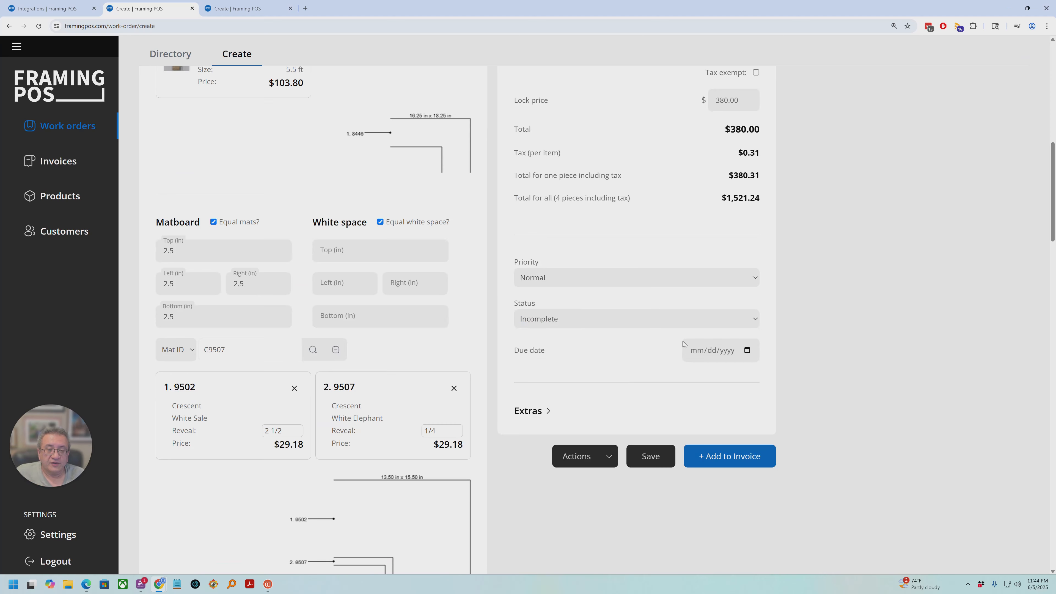
pyautogui.click(615, 319)
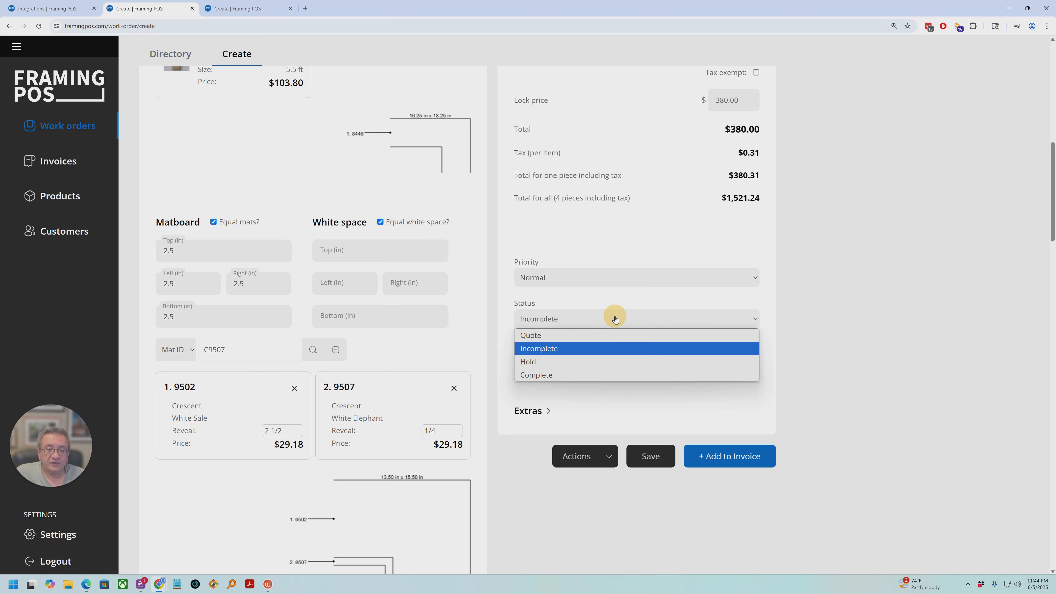
pyautogui.click(614, 319)
pyautogui.click(747, 350)
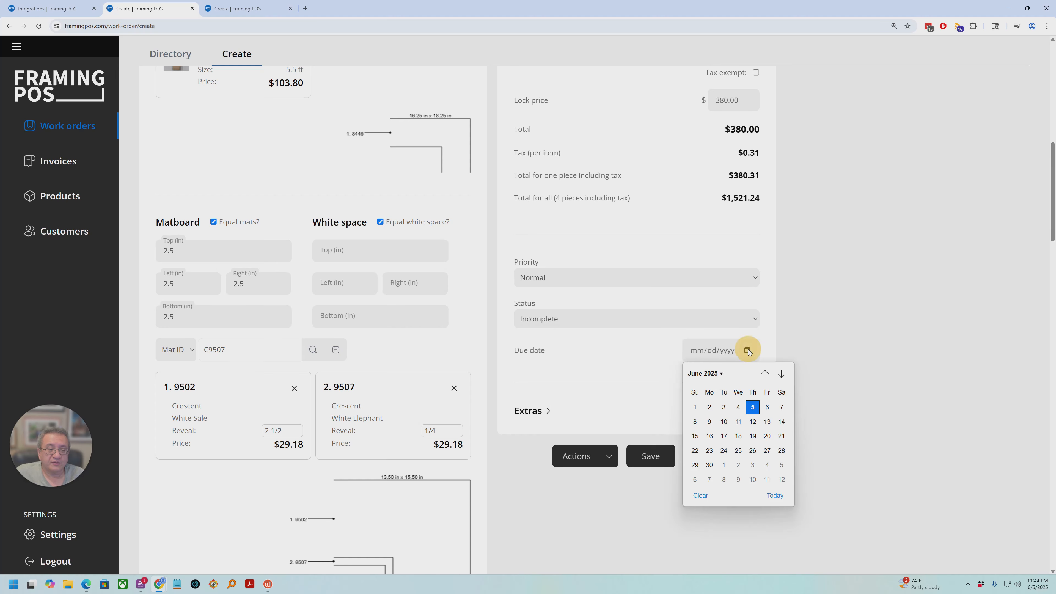
pyautogui.click(739, 436)
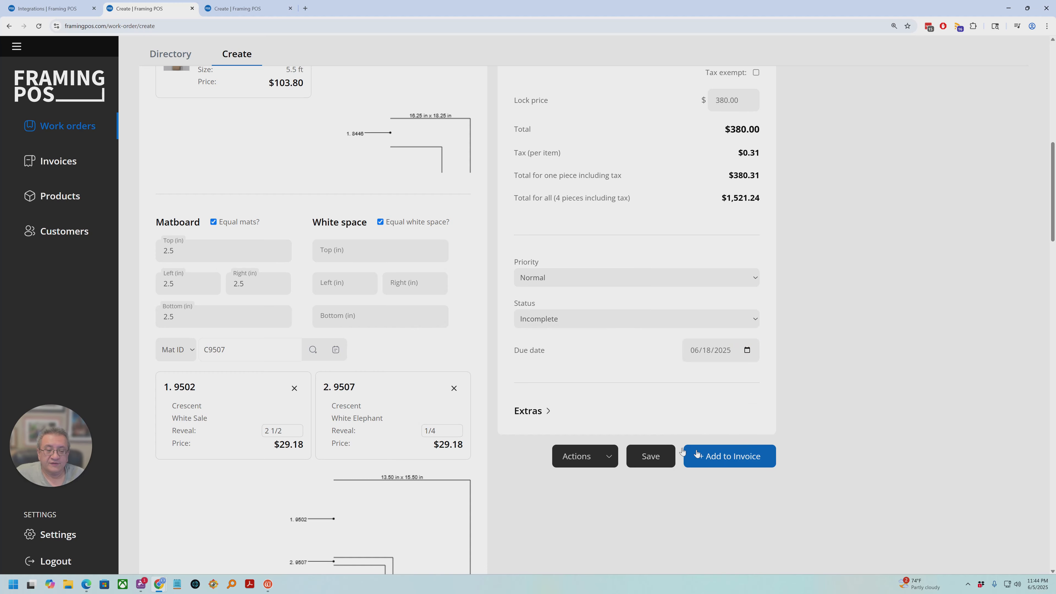
# Save the work order and reopen it from the directory with its Production section expanded.
pyautogui.click(649, 457)
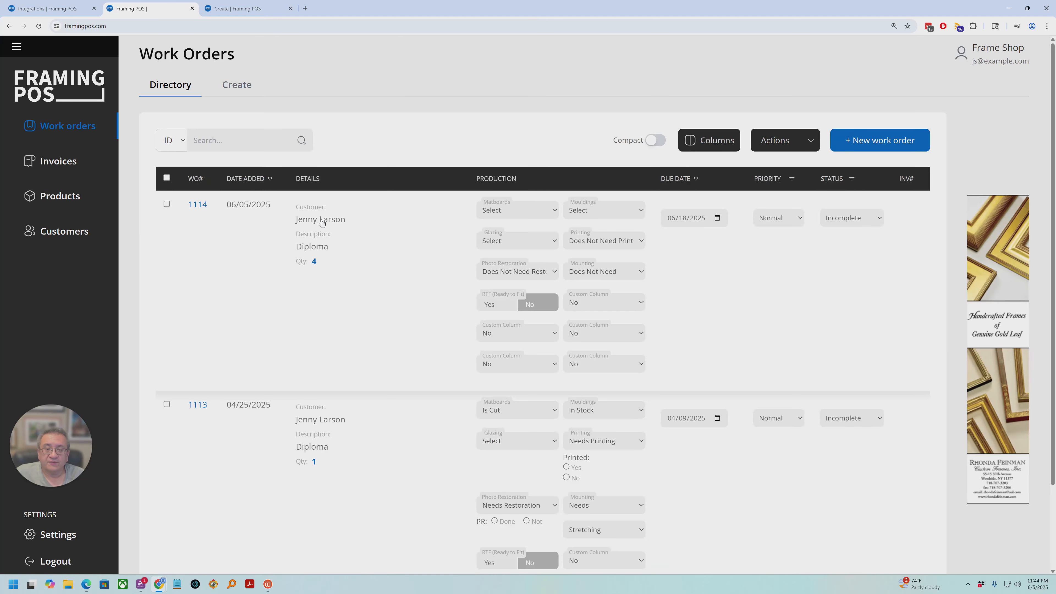
pyautogui.click(321, 221)
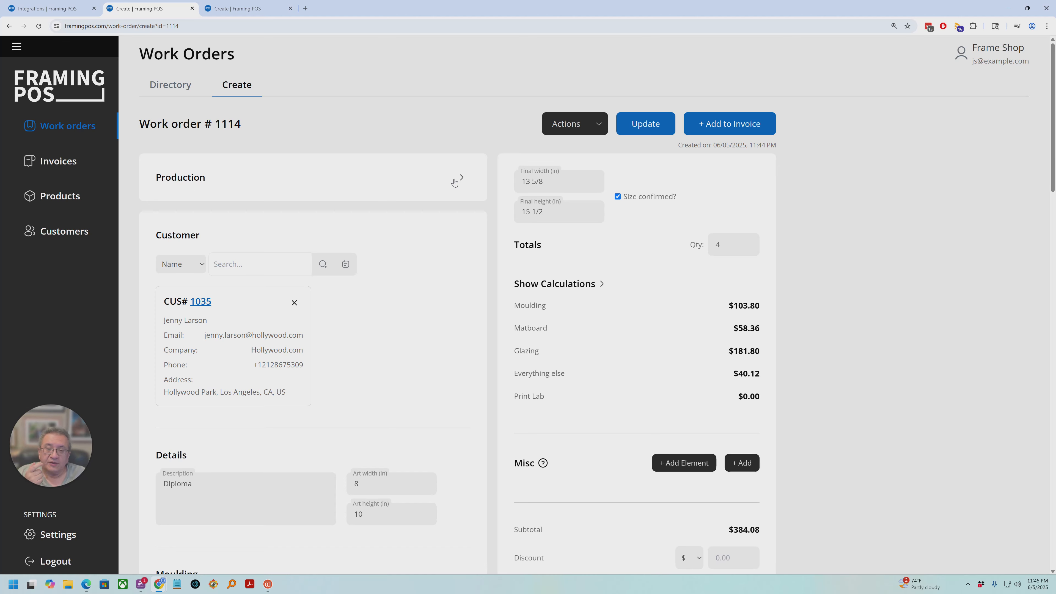
pyautogui.click(455, 181)
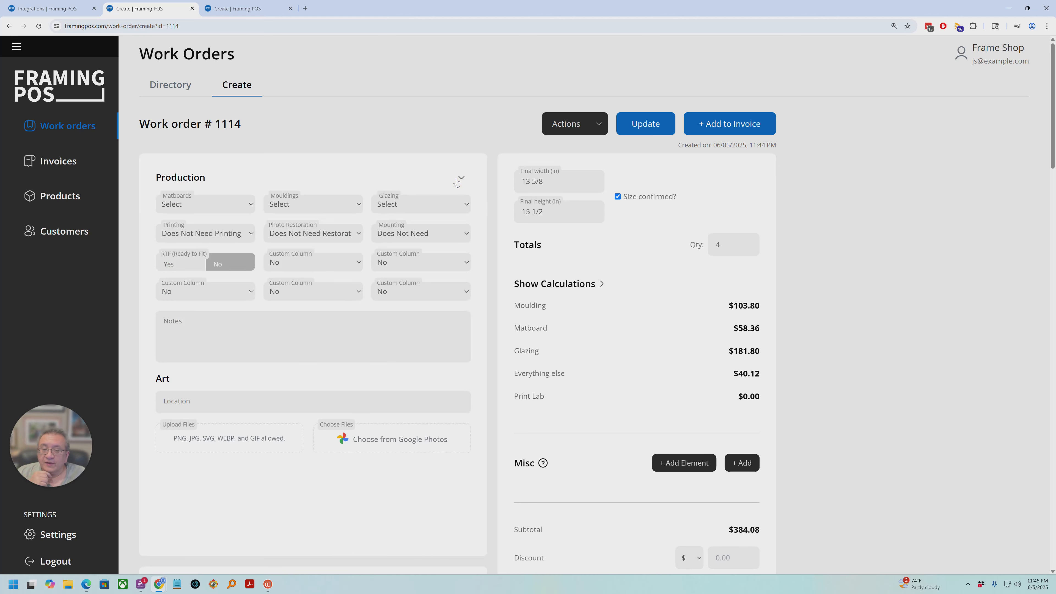
# Set the production status of the matboards, mouldings and glazing to In Stock.
pyautogui.click(229, 206)
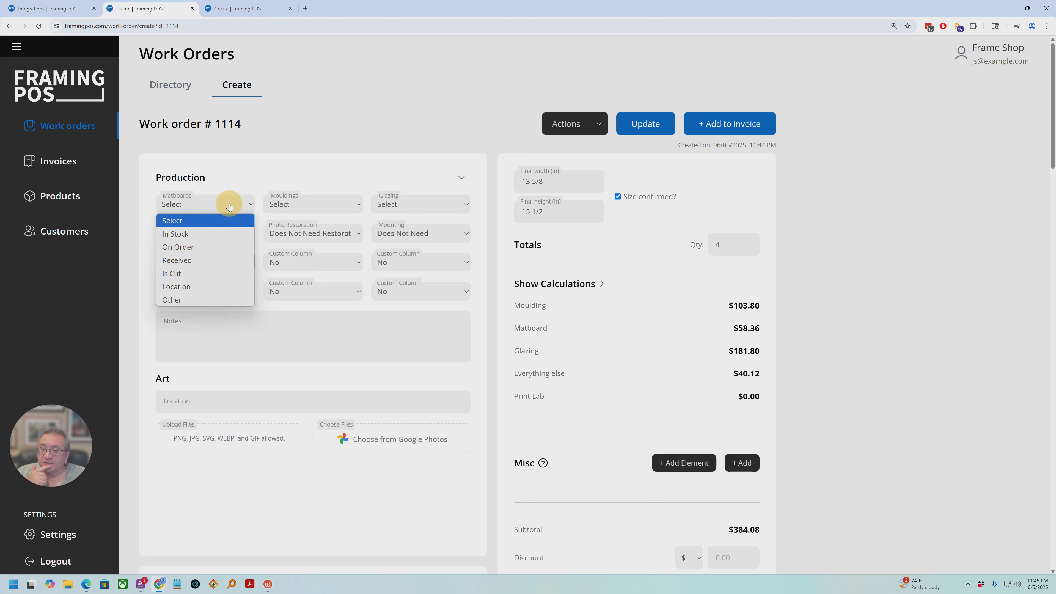
pyautogui.click(207, 233)
pyautogui.click(308, 206)
pyautogui.click(314, 234)
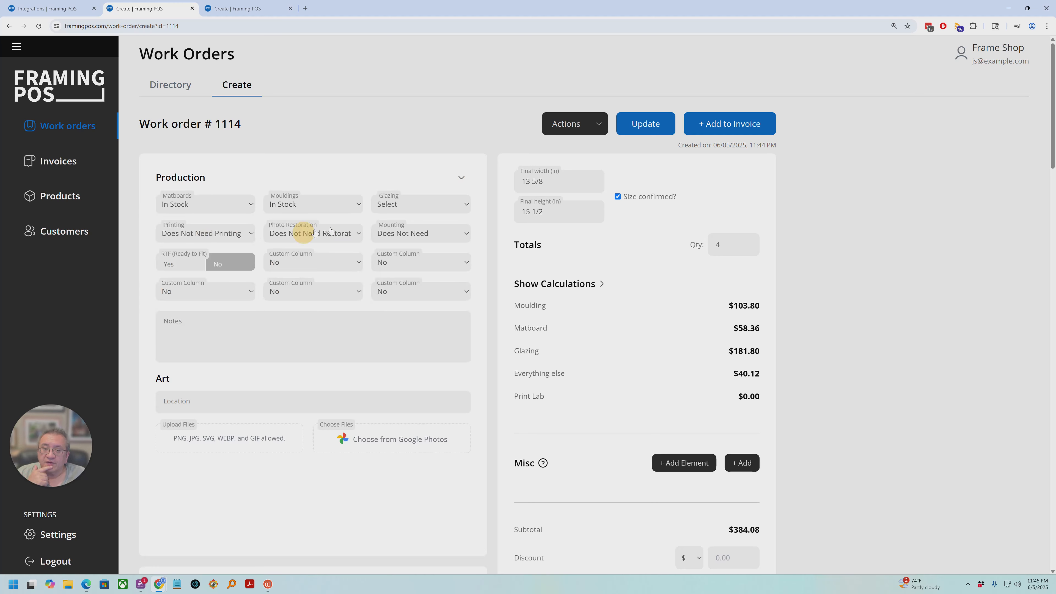
pyautogui.click(426, 206)
pyautogui.click(416, 233)
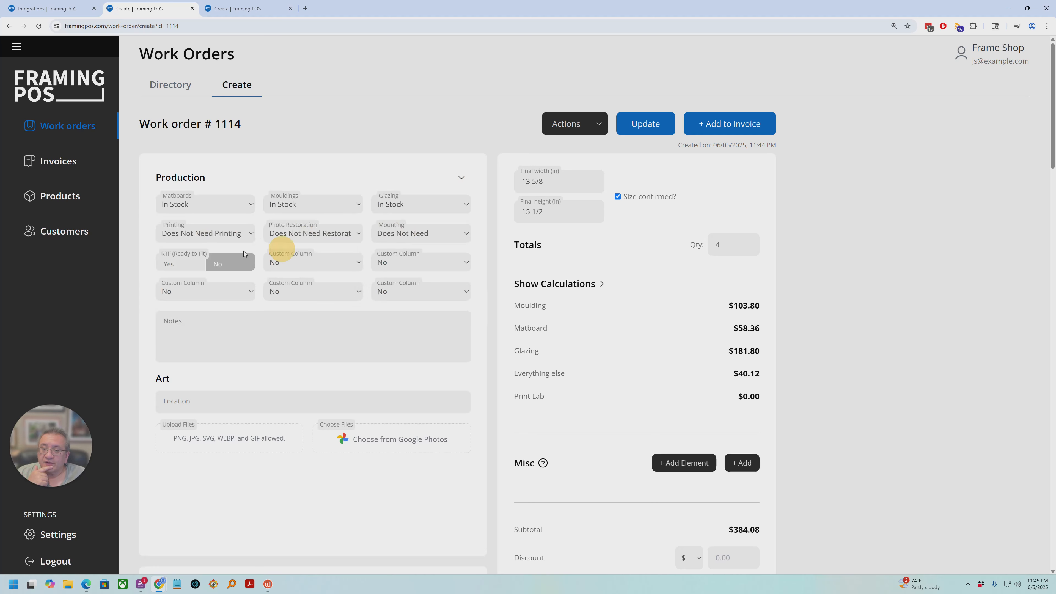
# Set printing to Needs Printing with Printed at Yes, and photo restoration to Needs Restoration with PR at Done.
pyautogui.click(194, 235)
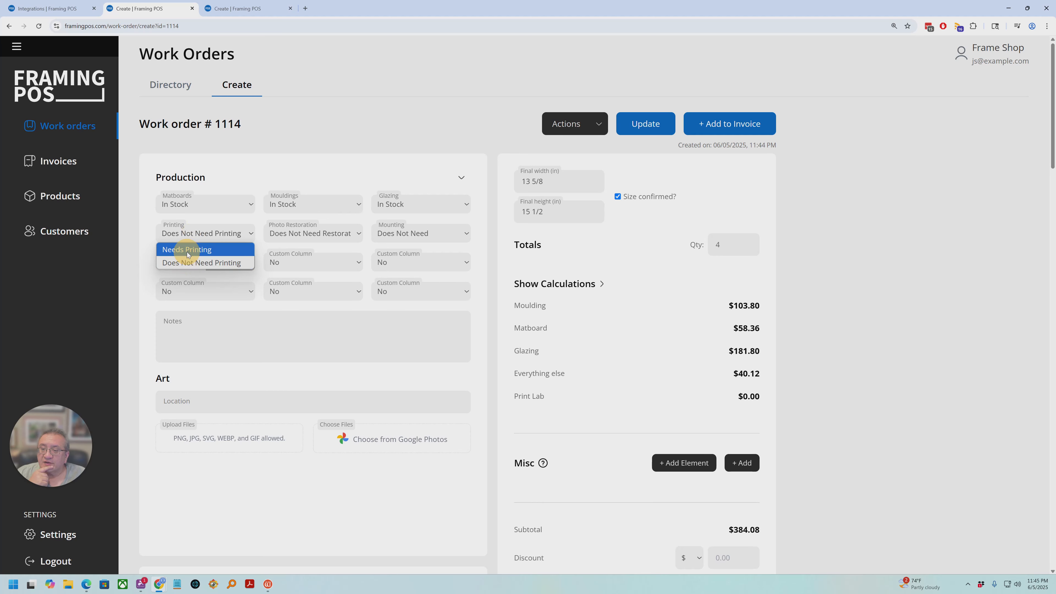
pyautogui.click(188, 249)
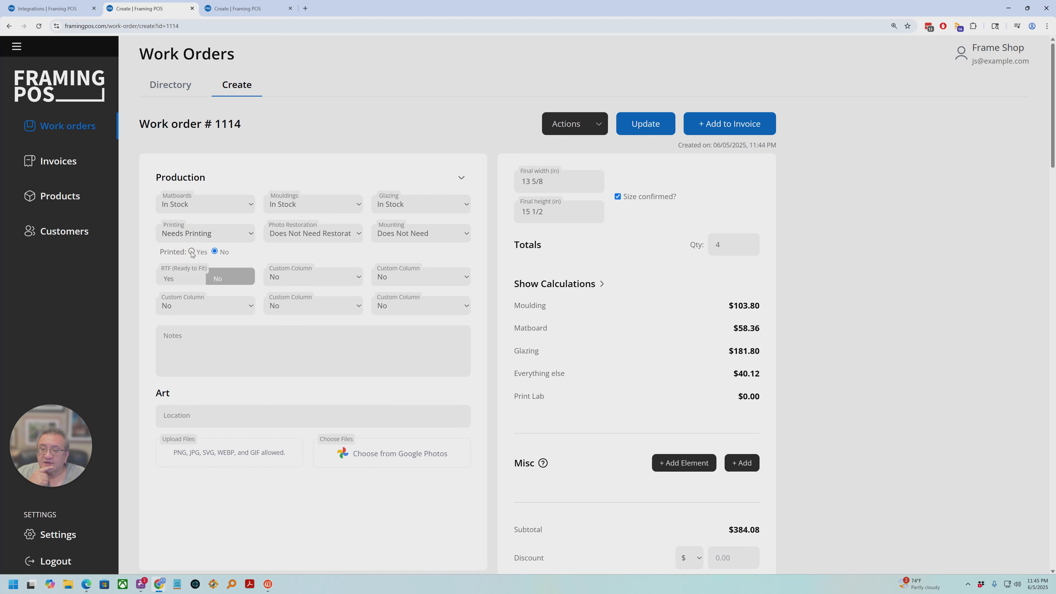
pyautogui.click(192, 251)
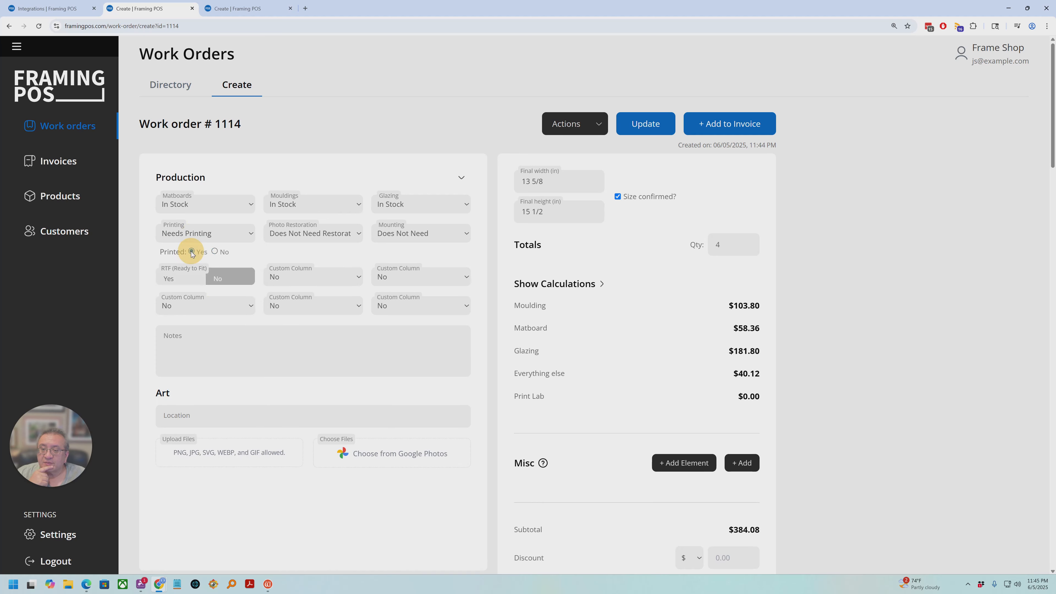
pyautogui.click(312, 237)
pyautogui.click(297, 247)
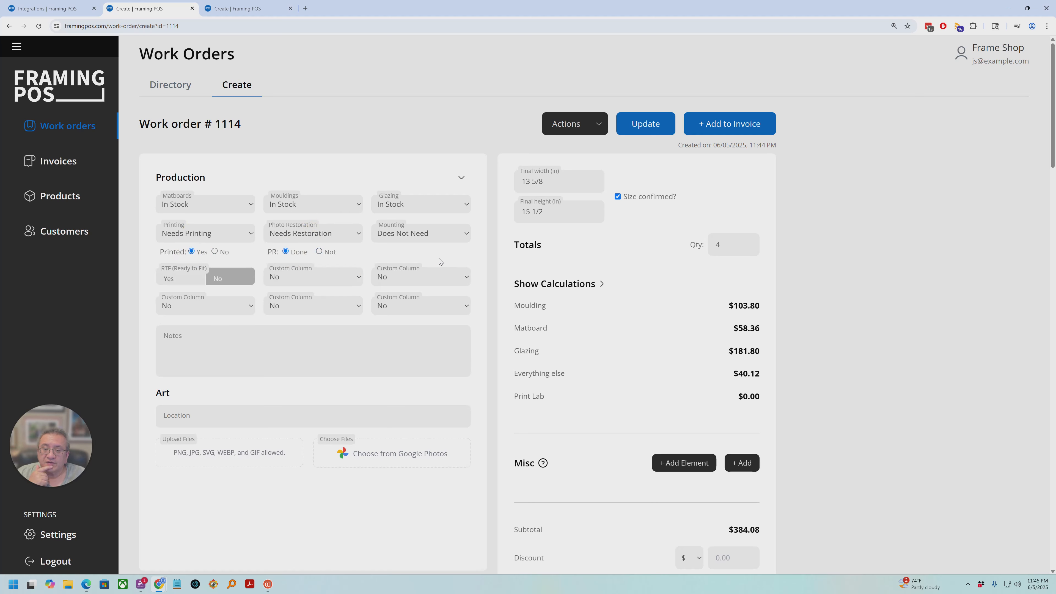
# Set mounting to Needs with the Drymount method, and mark the order ready to fit as Yes.
pyautogui.click(414, 236)
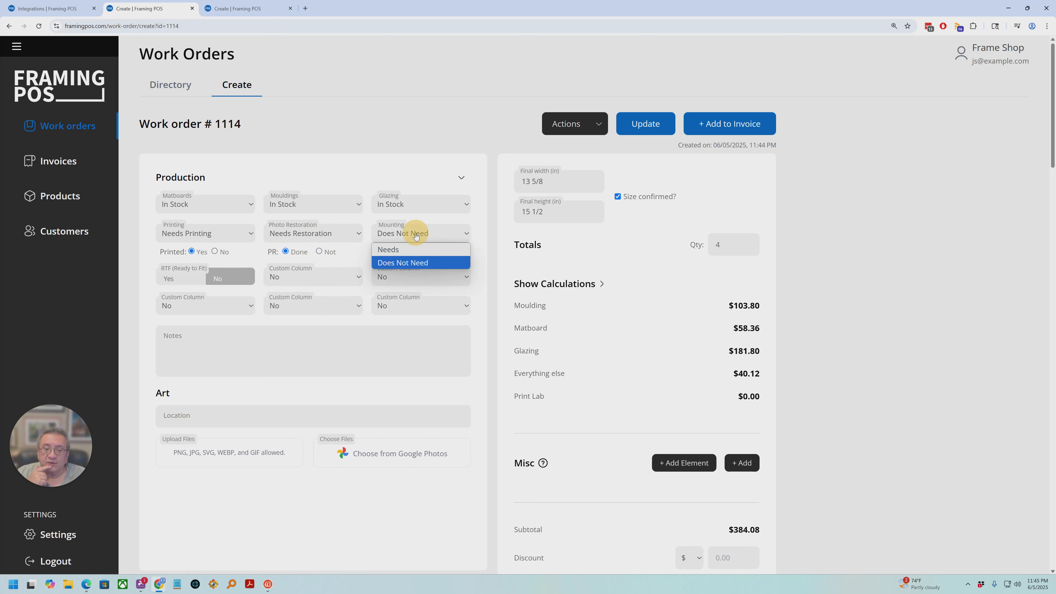
pyautogui.click(385, 251)
pyautogui.click(390, 256)
pyautogui.click(397, 273)
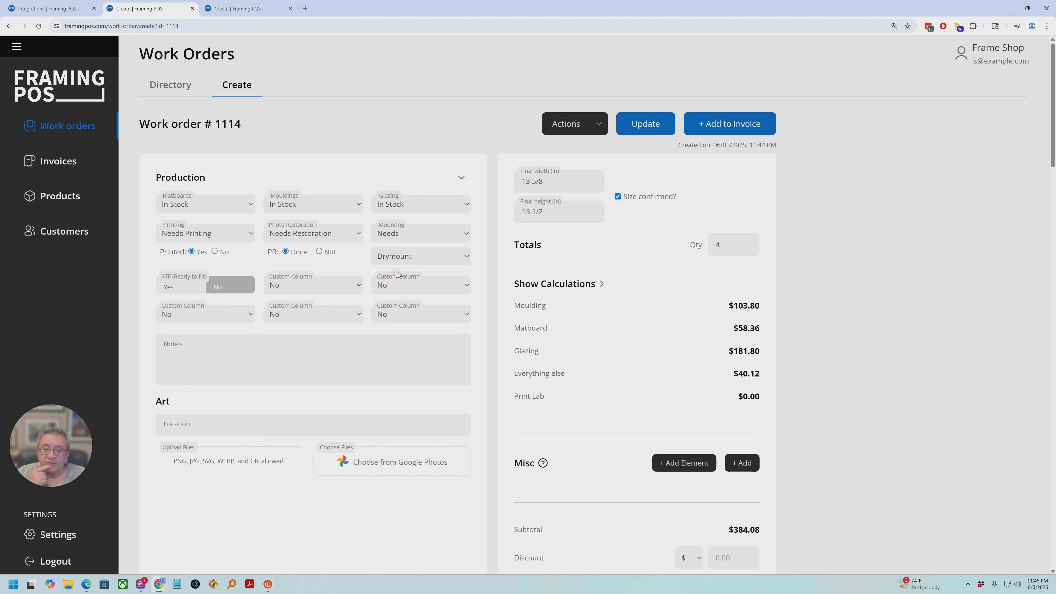
pyautogui.click(184, 290)
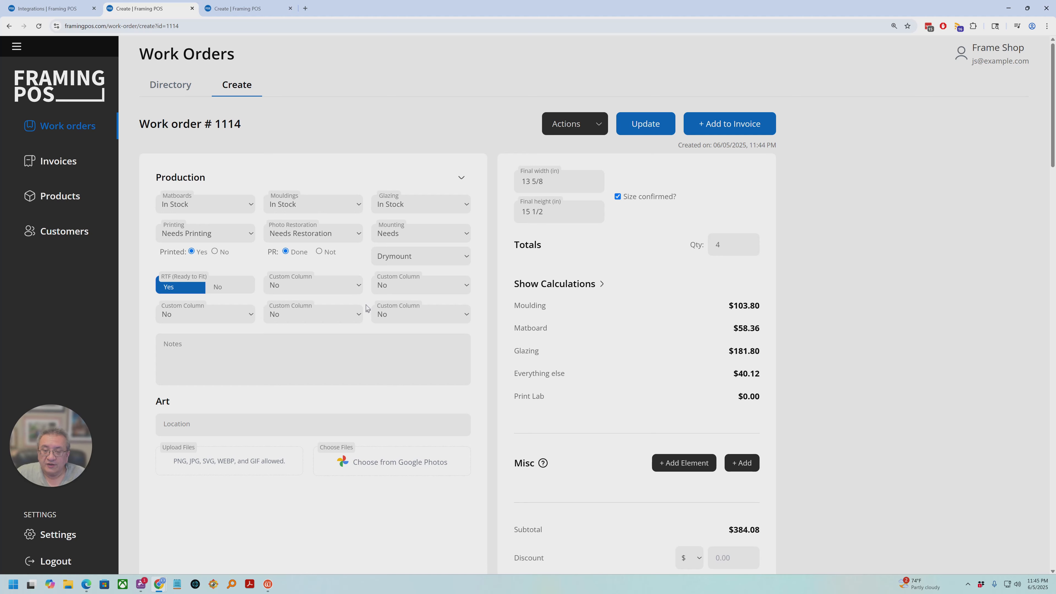
# Check the choices of a custom column without changing it, and enter the production note "notes go here!".
pyautogui.click(349, 292)
pyautogui.click(349, 286)
pyautogui.click(425, 354)
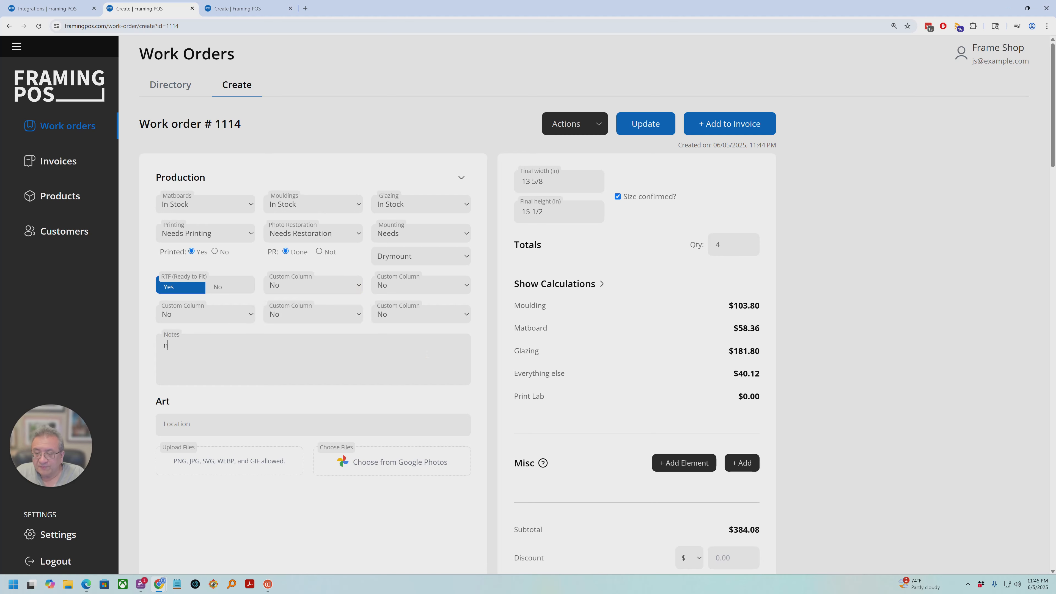
pyautogui.write('notes go here')
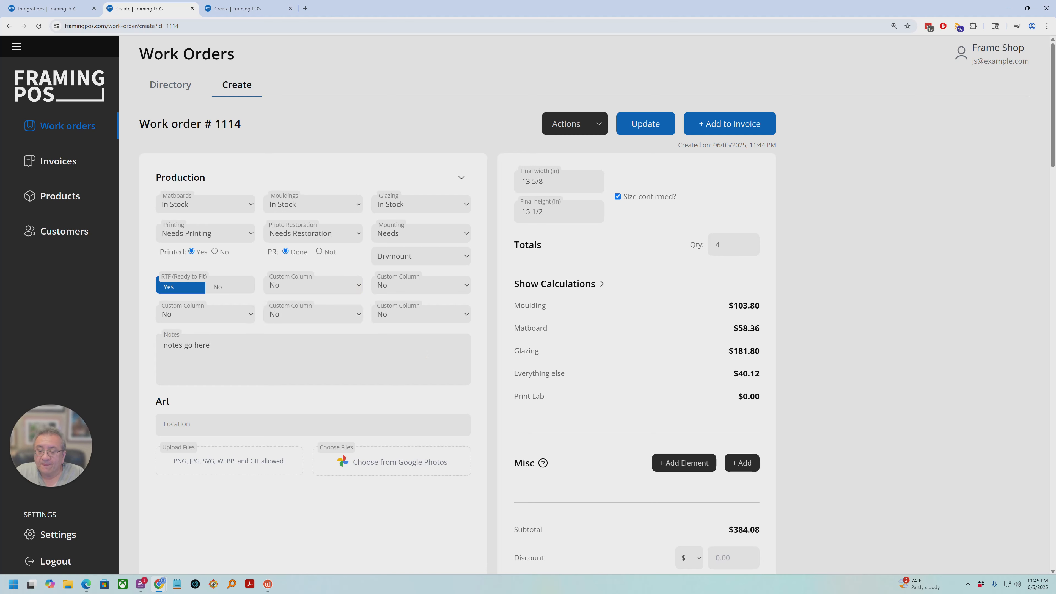
pyautogui.write('!')
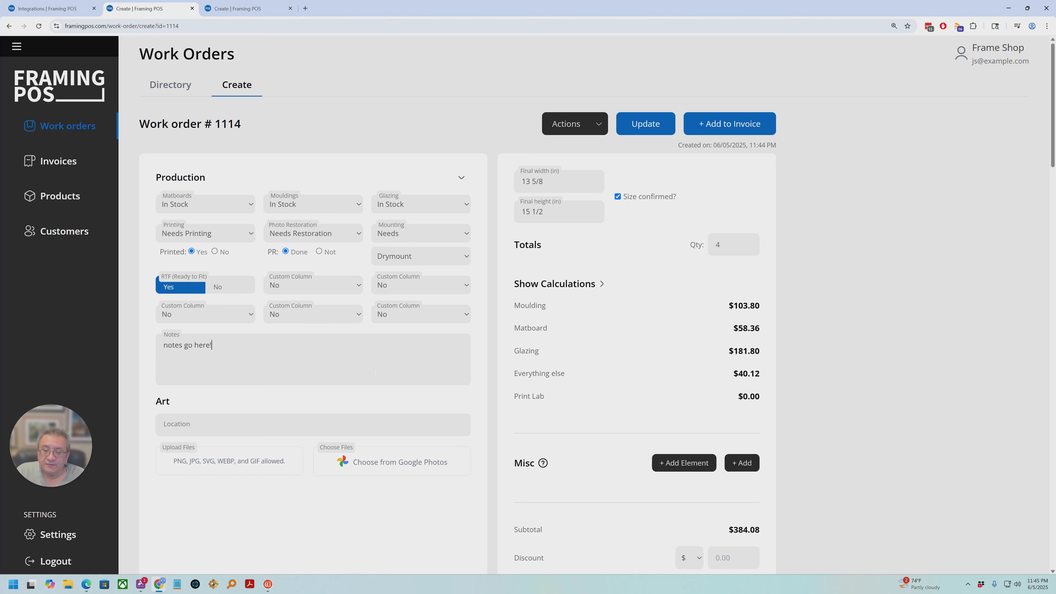
# Upload the portrait photo of the player in the black-and-white jersey from the temp folder as the order's art.
pyautogui.scroll(-3, 374, 369)
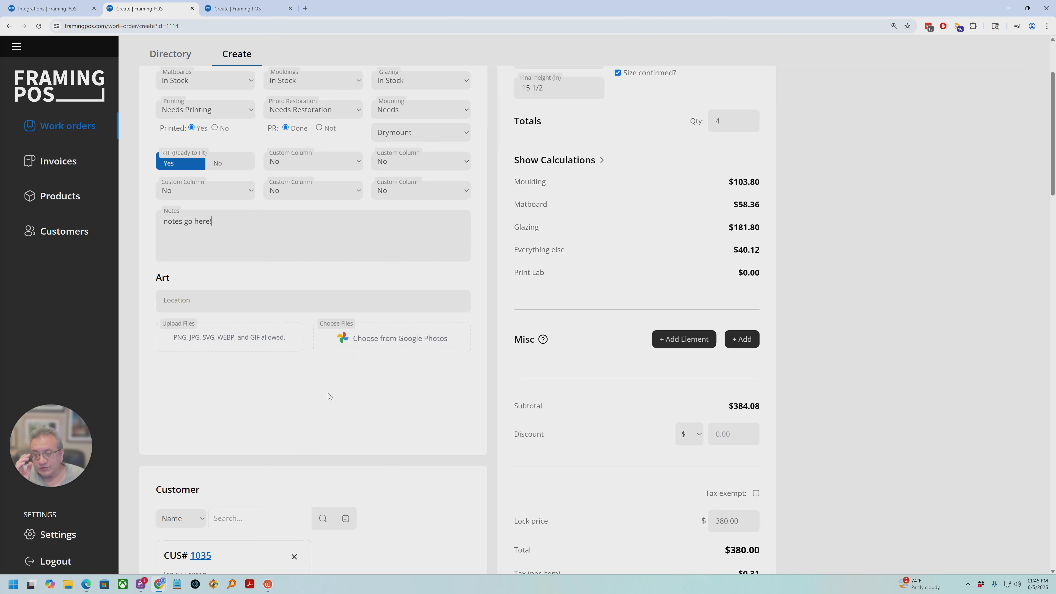
pyautogui.click(225, 339)
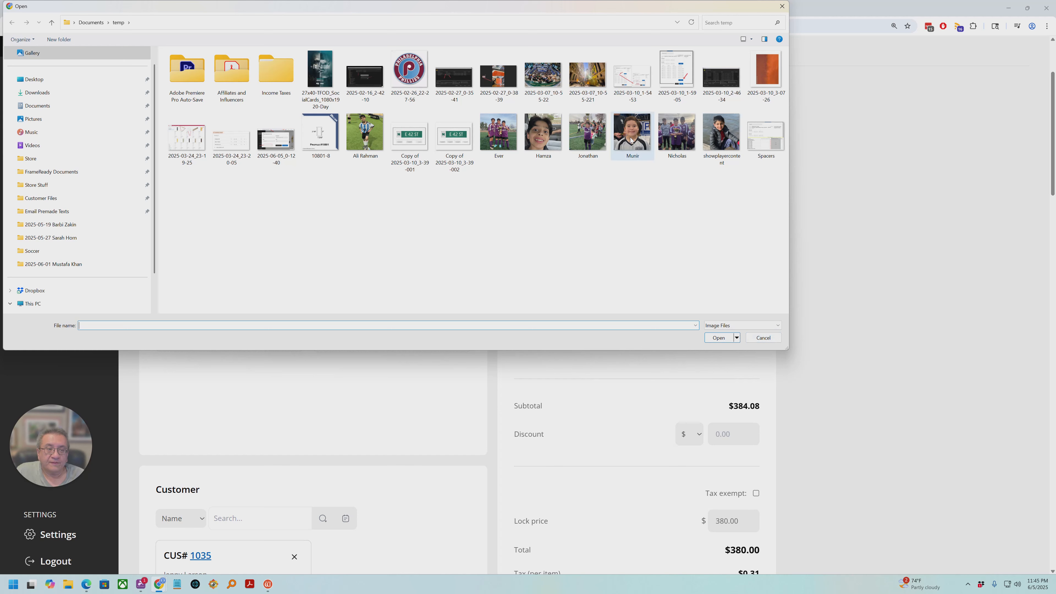
pyautogui.click(642, 134)
pyautogui.doubleClick(642, 134)
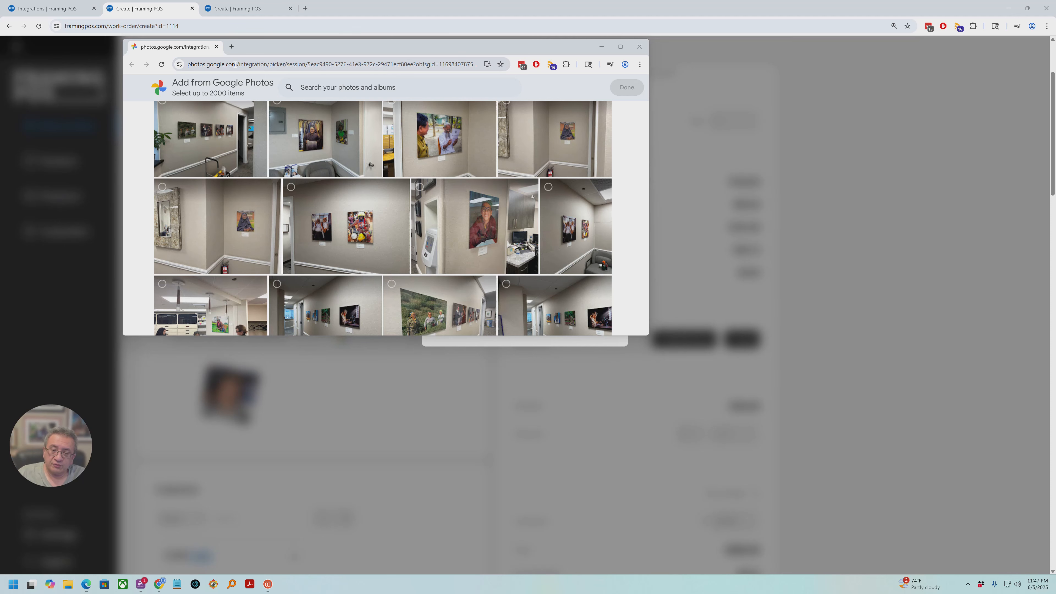
# Add two photos of wall-mounted pictures from Google Photos to the order's art and view them.
pyautogui.click(329, 151)
pyautogui.click(439, 140)
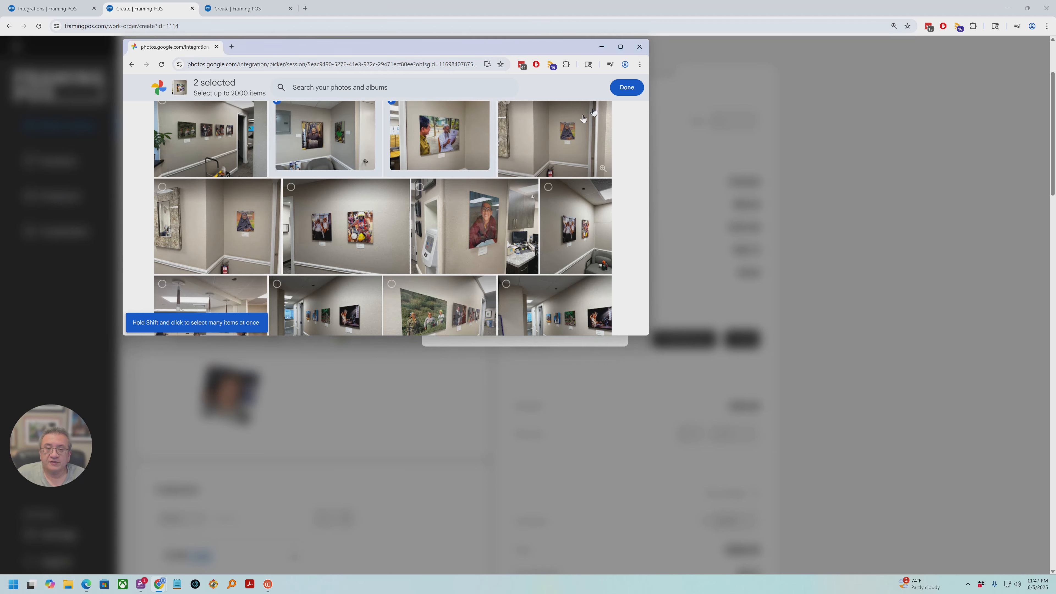
pyautogui.click(625, 88)
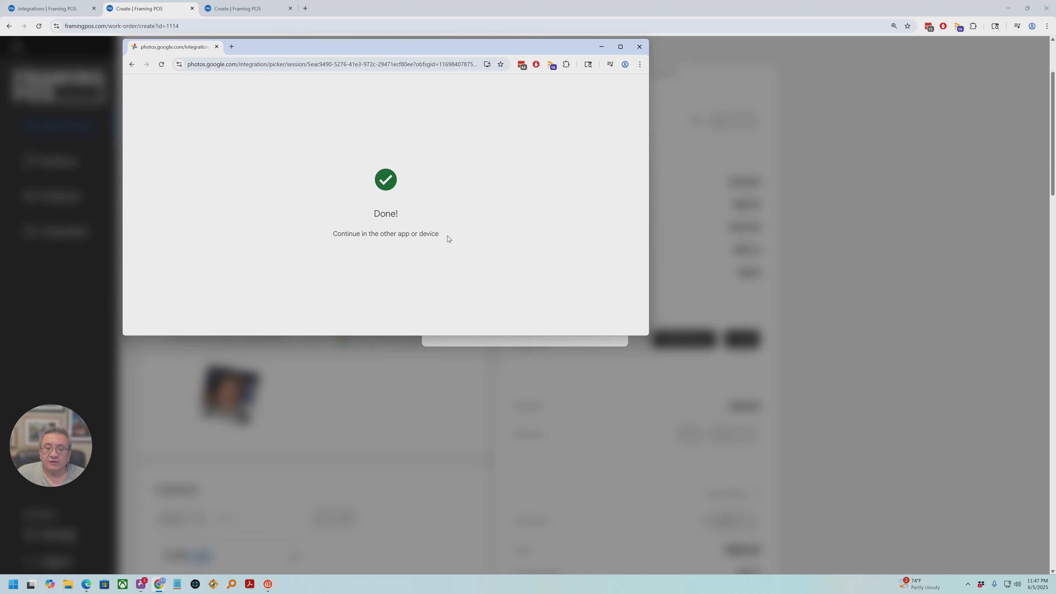
pyautogui.click(637, 46)
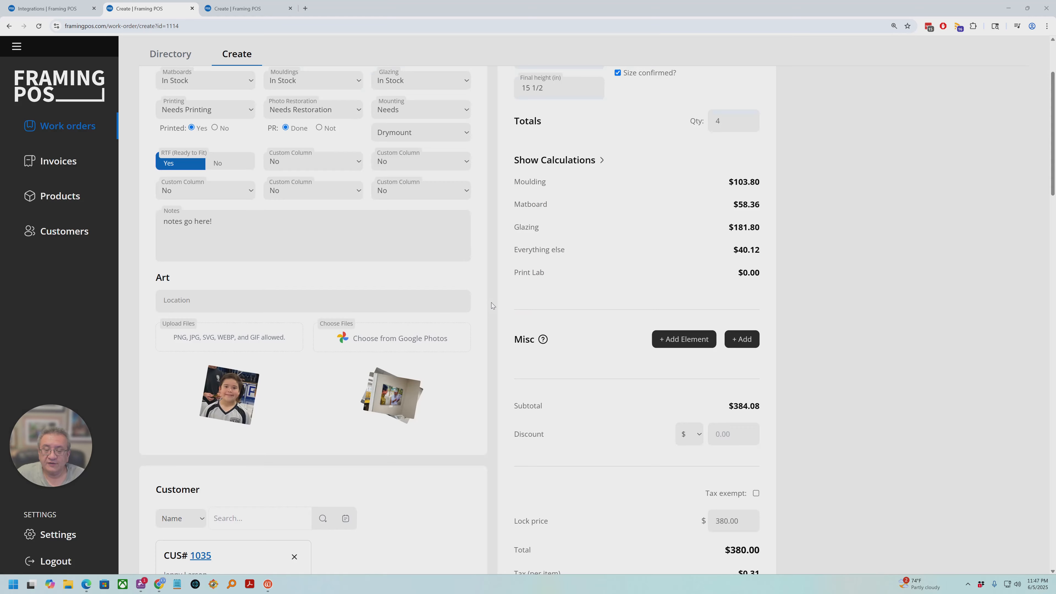
pyautogui.click(394, 396)
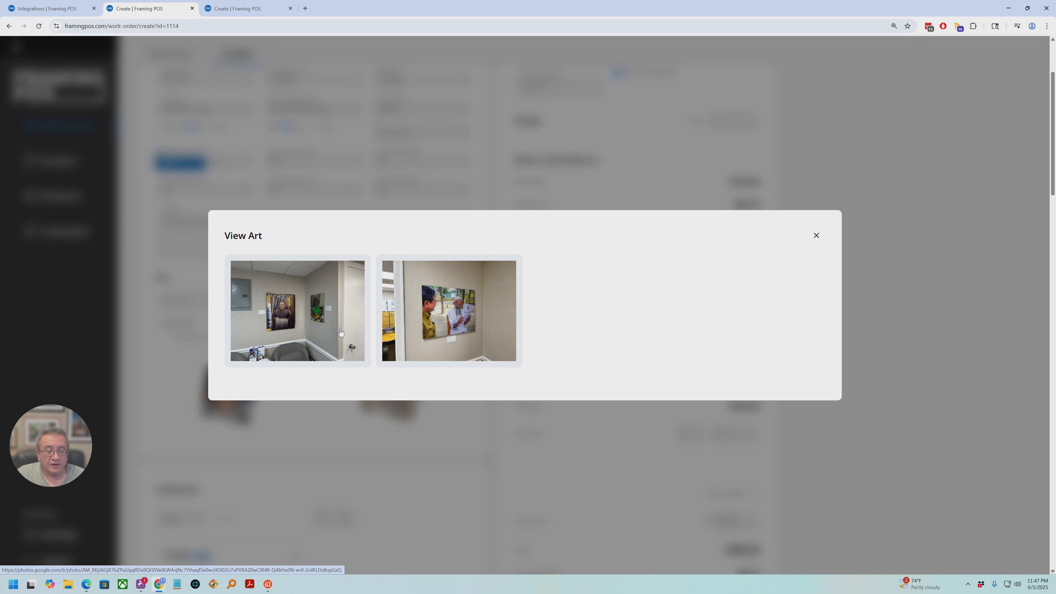
pyautogui.press('Escape')
# Preview the stripped work order printout, examine its QR code area, and cancel the print.
pyautogui.scroll(3, 589, 335)
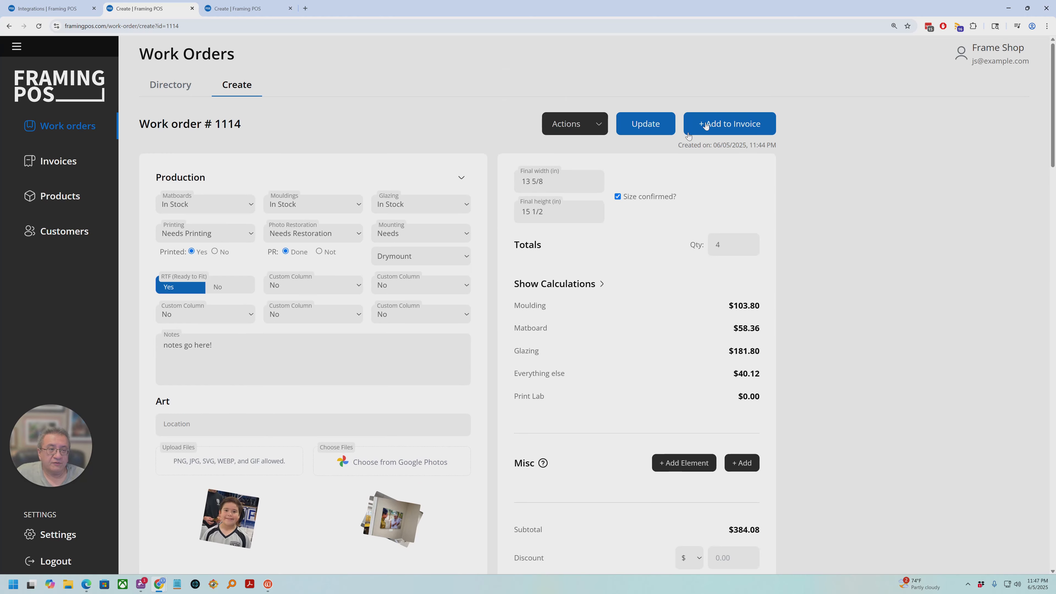
pyautogui.click(601, 125)
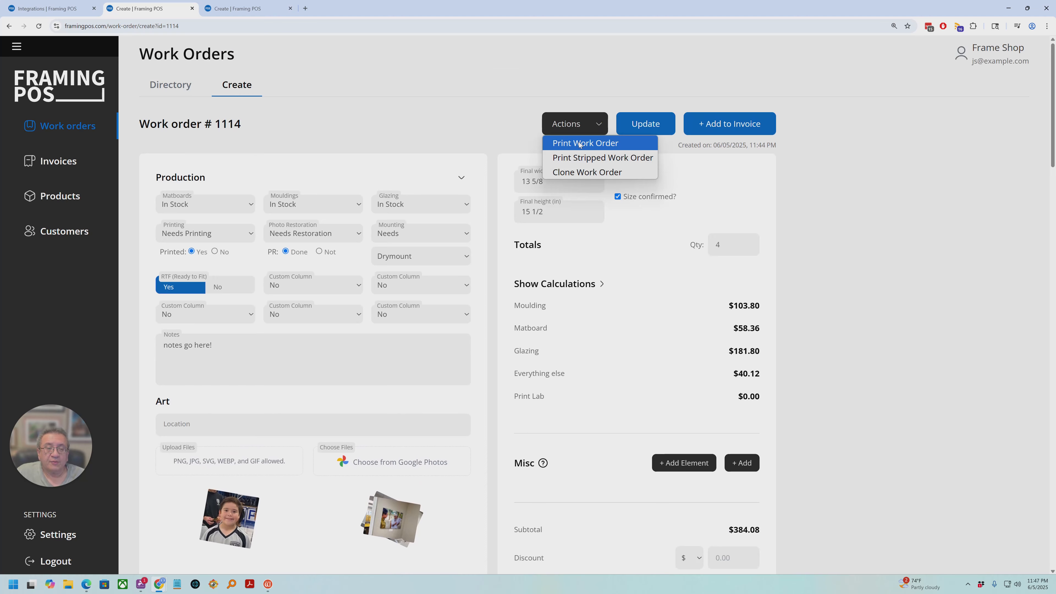
pyautogui.click(586, 161)
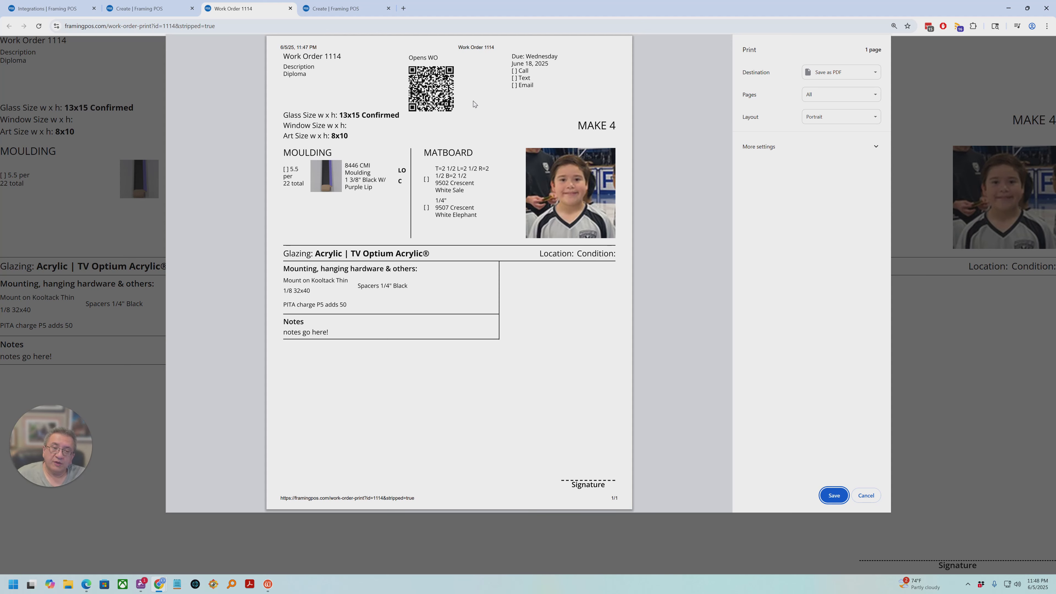
pyautogui.moveTo(404, 56); pyautogui.dragTo(463, 109)
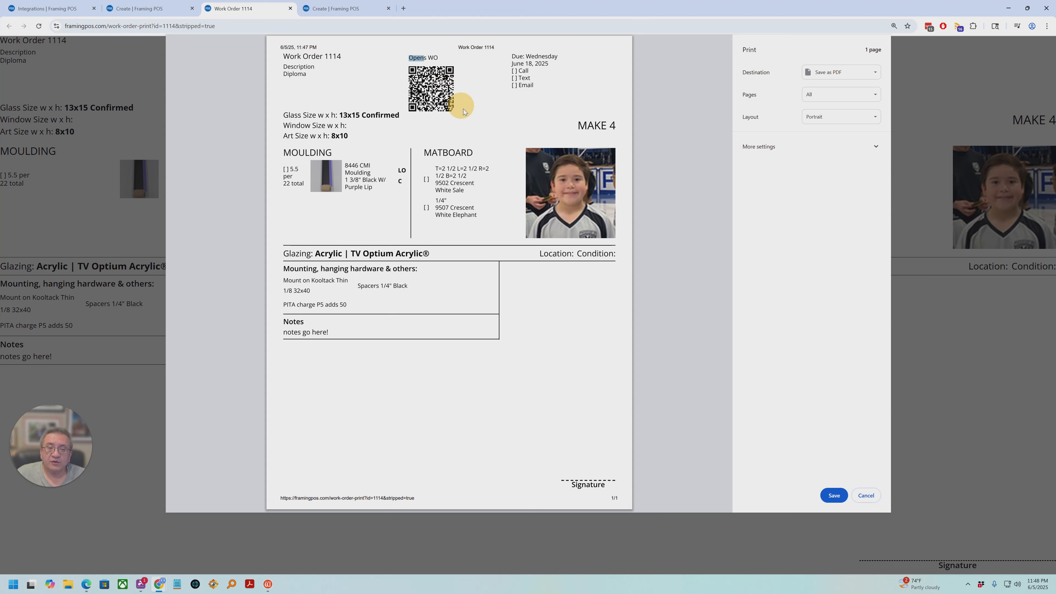
pyautogui.click(462, 109)
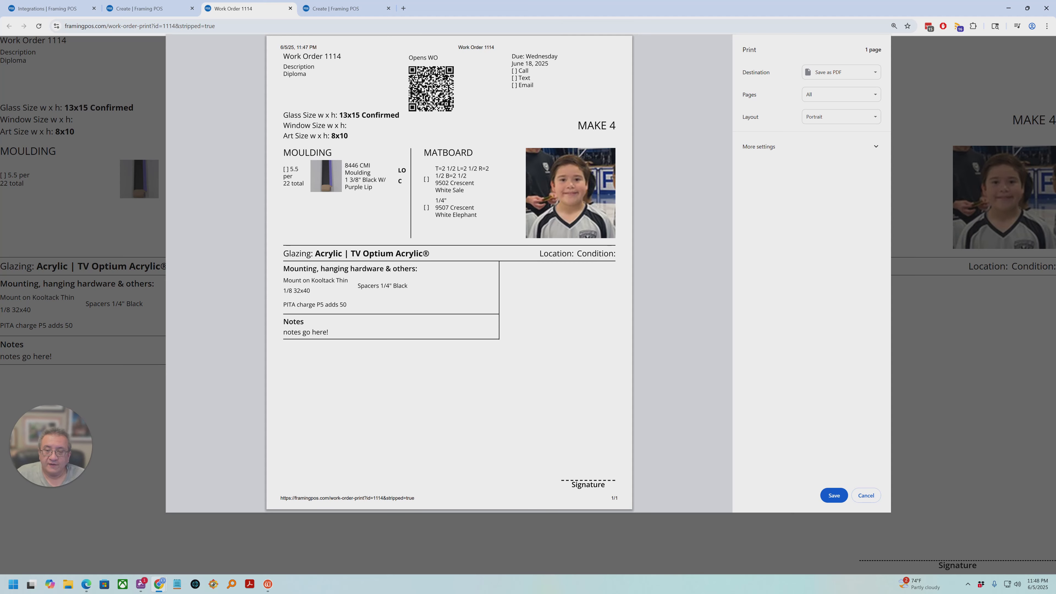
pyautogui.click(867, 495)
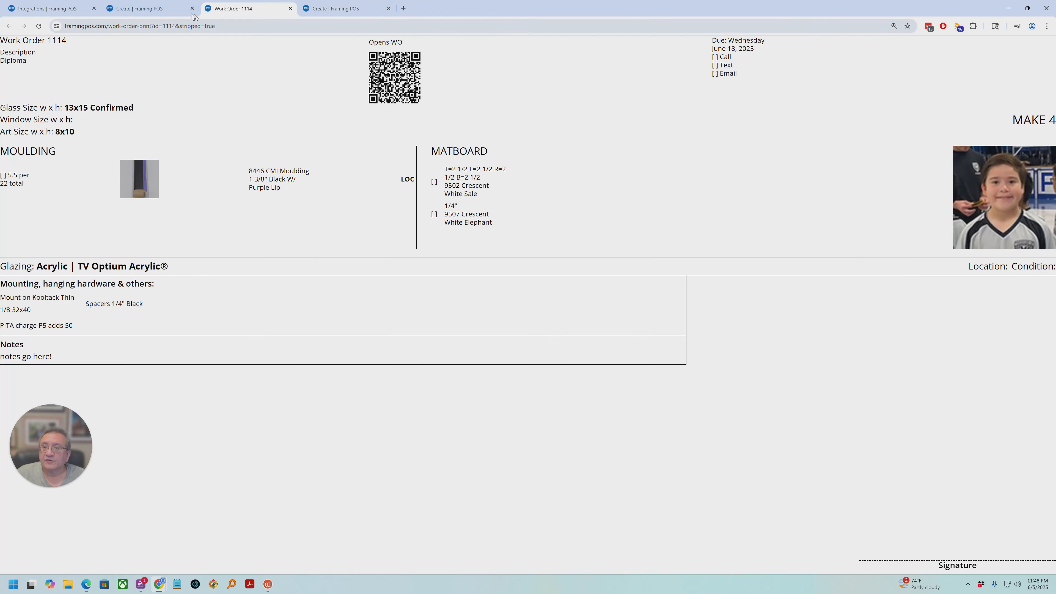
# Return to the work order and review its expanded Production section and the details below it.
pyautogui.click(164, 9)
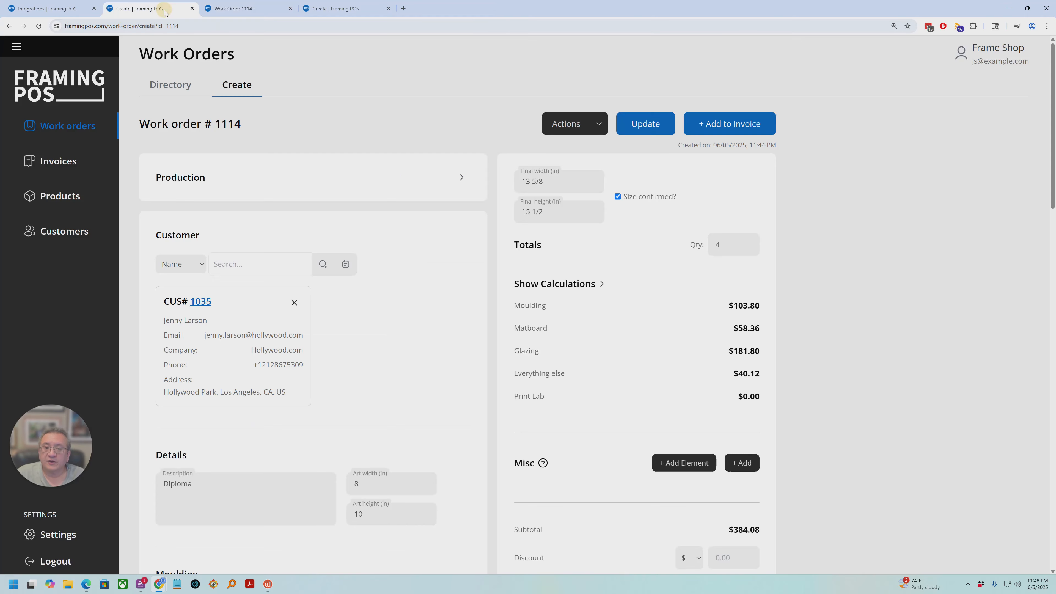
pyautogui.click(396, 168)
pyautogui.scroll(-6, 605, 351)
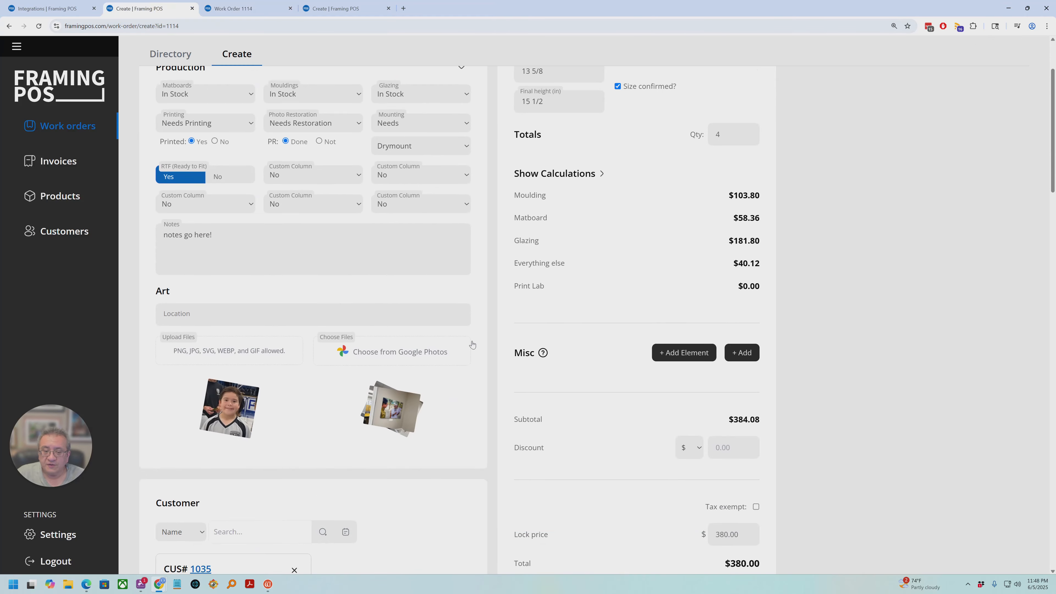
pyautogui.scroll(-5, 605, 352)
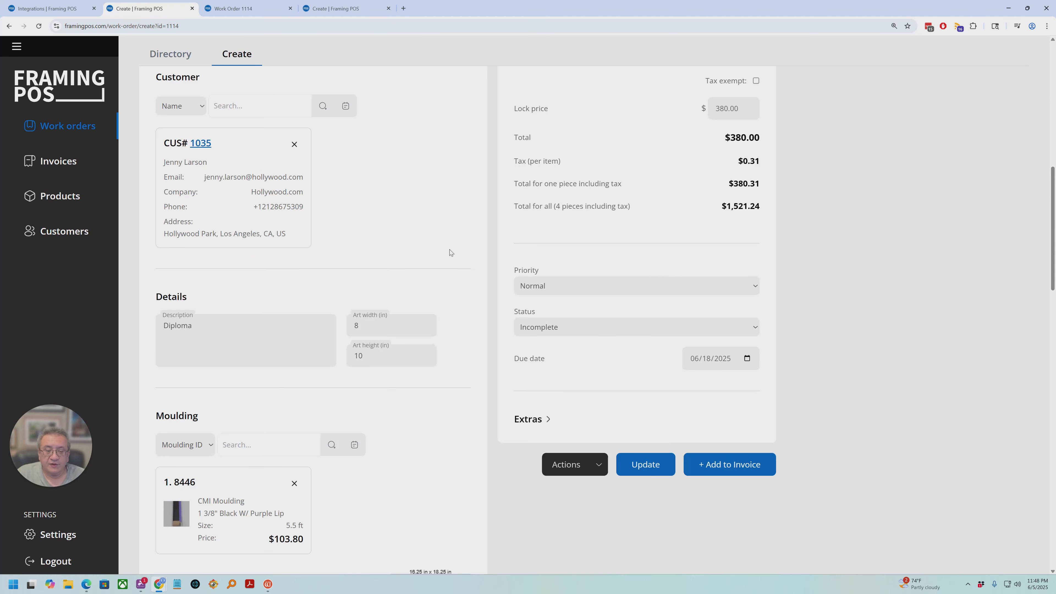
# Add the work order to a newly created invoice.
pyautogui.scroll(5, 449, 252)
pyautogui.scroll(2, 520, 202)
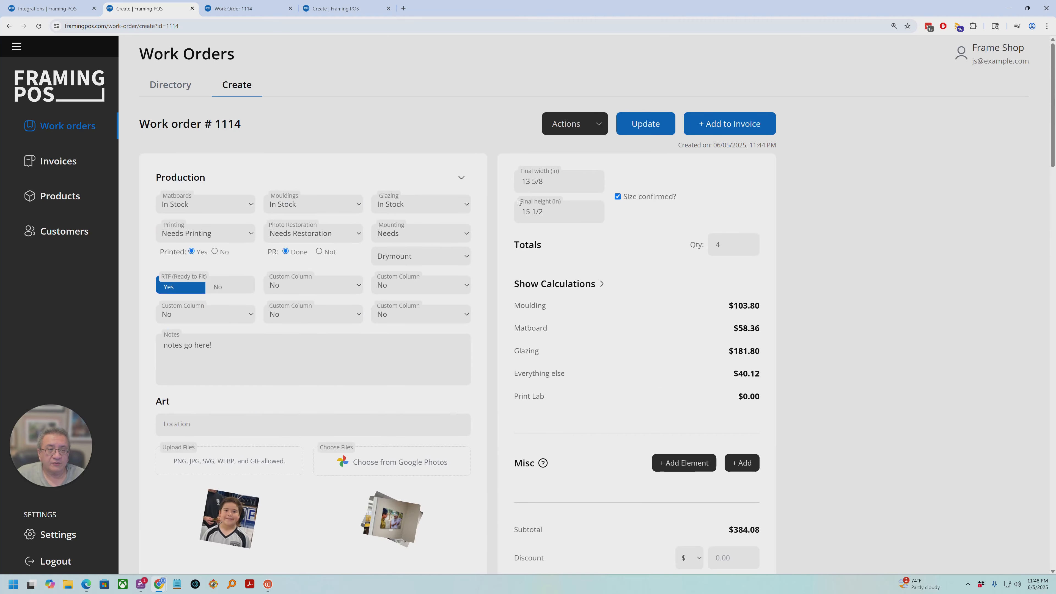
pyautogui.click(724, 124)
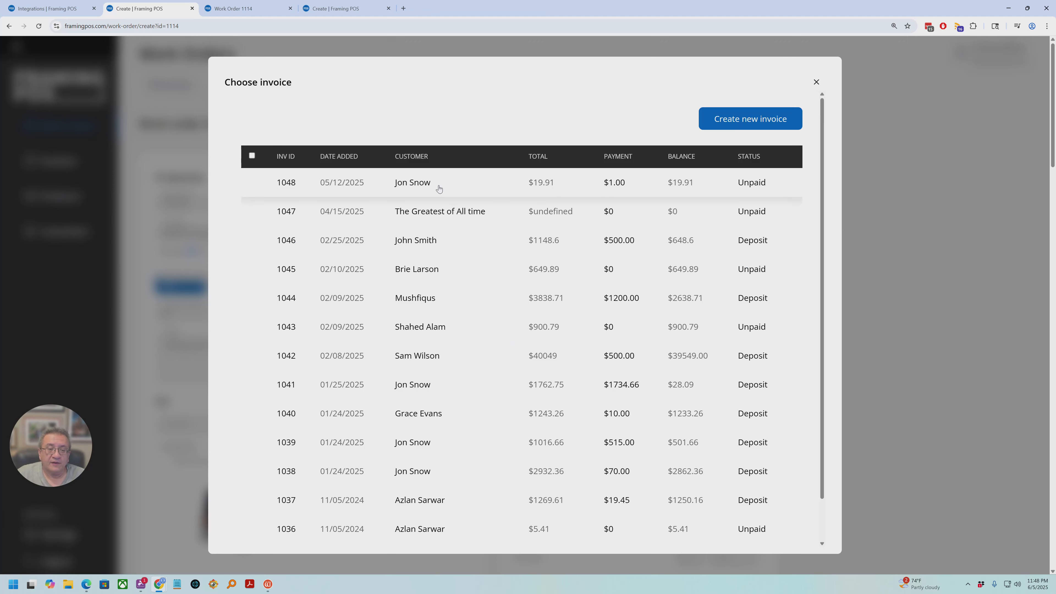
pyautogui.click(723, 120)
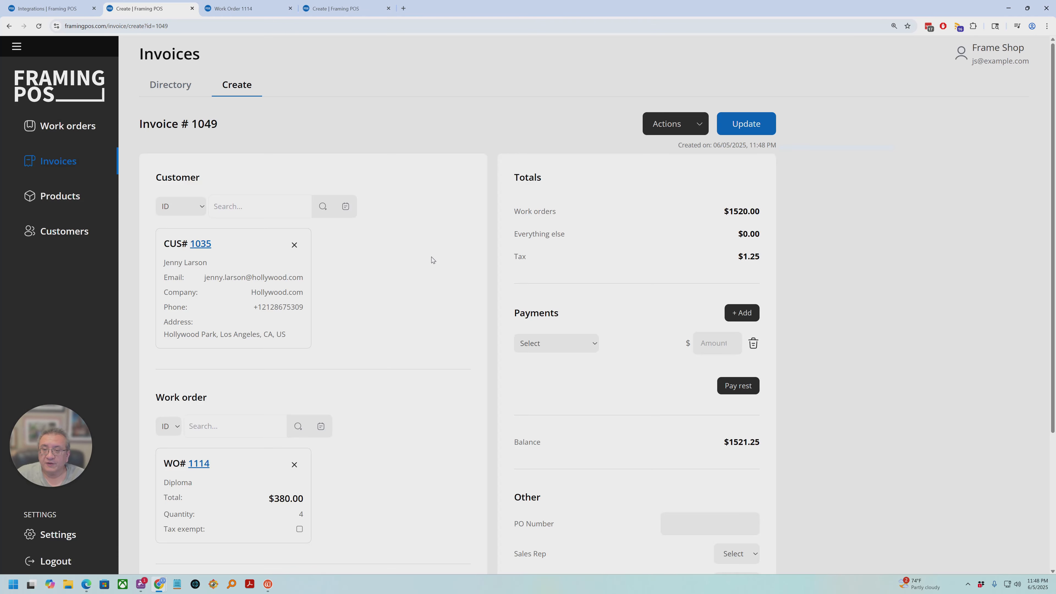
# View the invoice's customer record in a new tab, close the work order printout tab, and return to the invoice.
pyautogui.rightClick(200, 244)
pyautogui.click(233, 243)
pyautogui.click(328, 8)
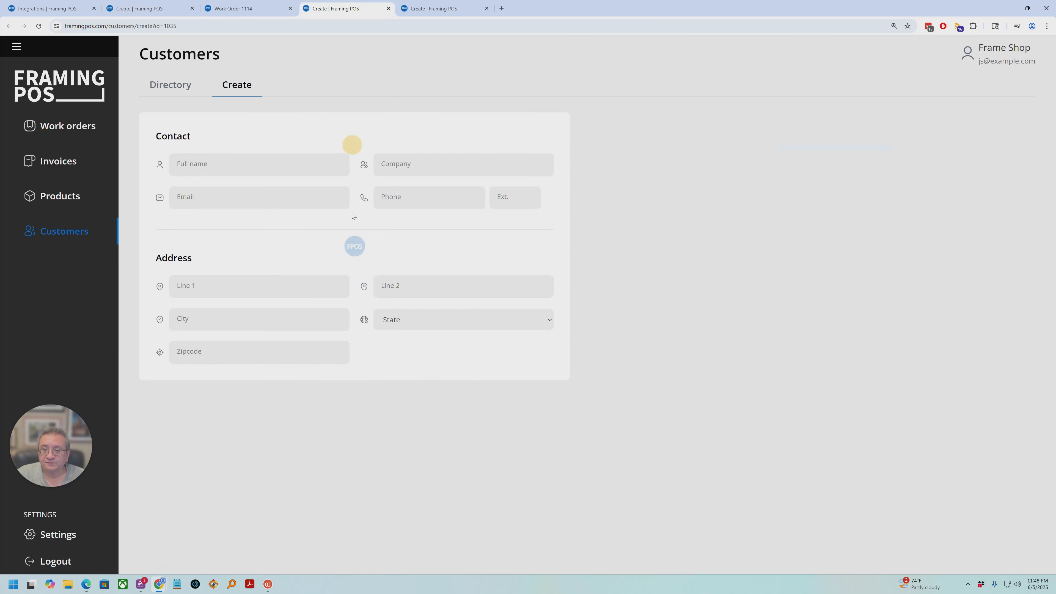
pyautogui.click(248, 8)
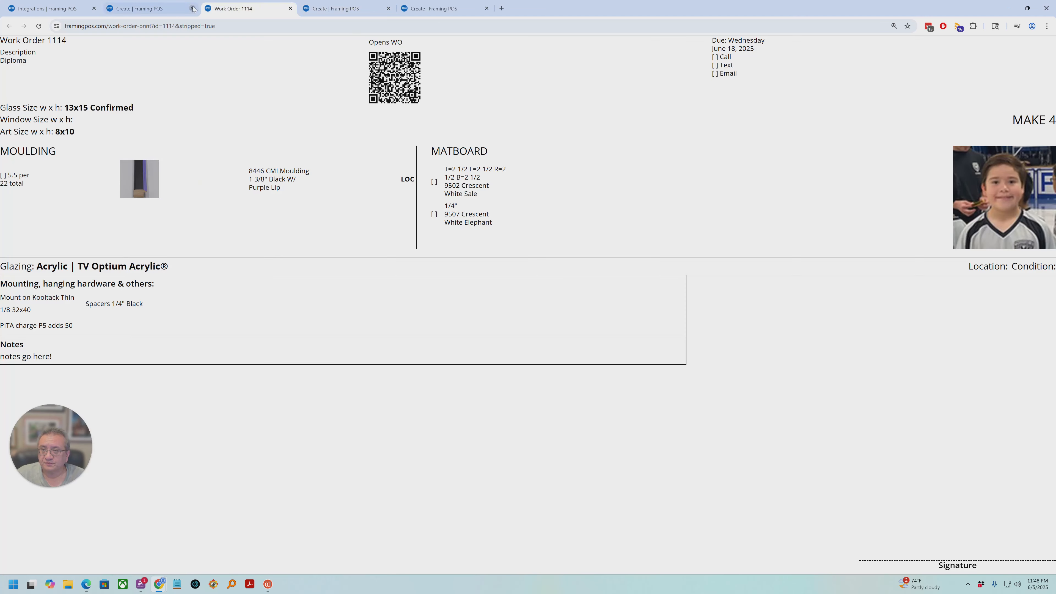
pyautogui.click(290, 9)
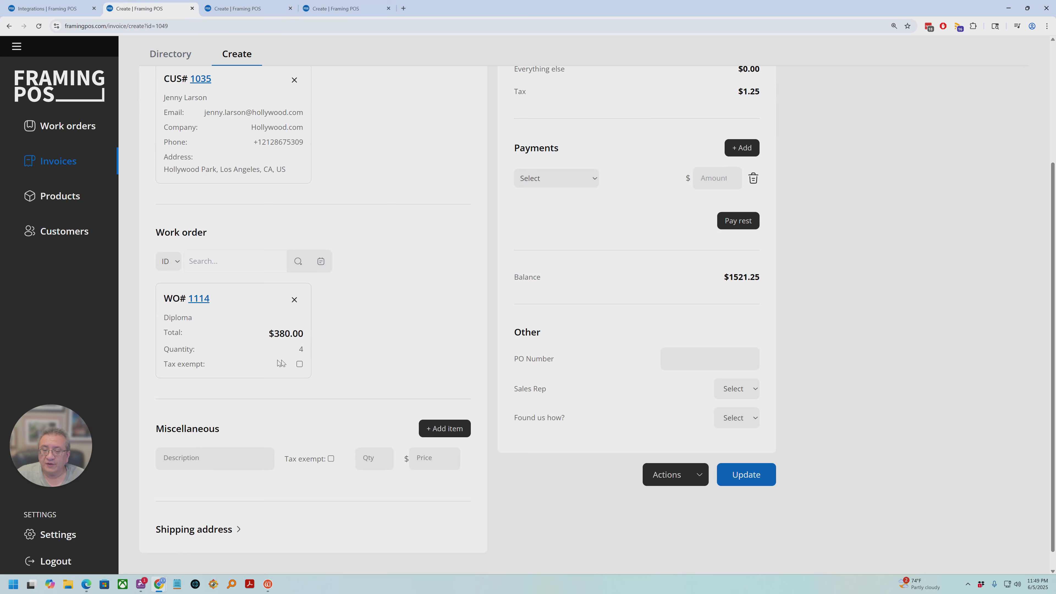
# Toggle the work order's tax exemption on and back off, and add a miscellaneous Delivery item with quantity 1 and price $55.
pyautogui.click(299, 366)
pyautogui.click(300, 364)
pyautogui.scroll(-1, 234, 406)
pyautogui.click(208, 439)
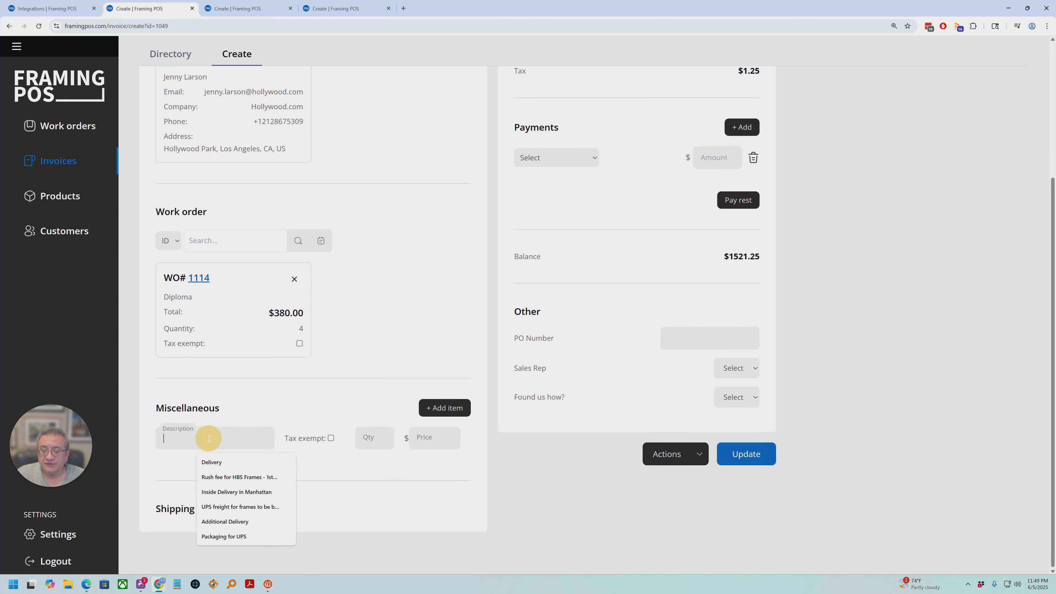
pyautogui.click(214, 466)
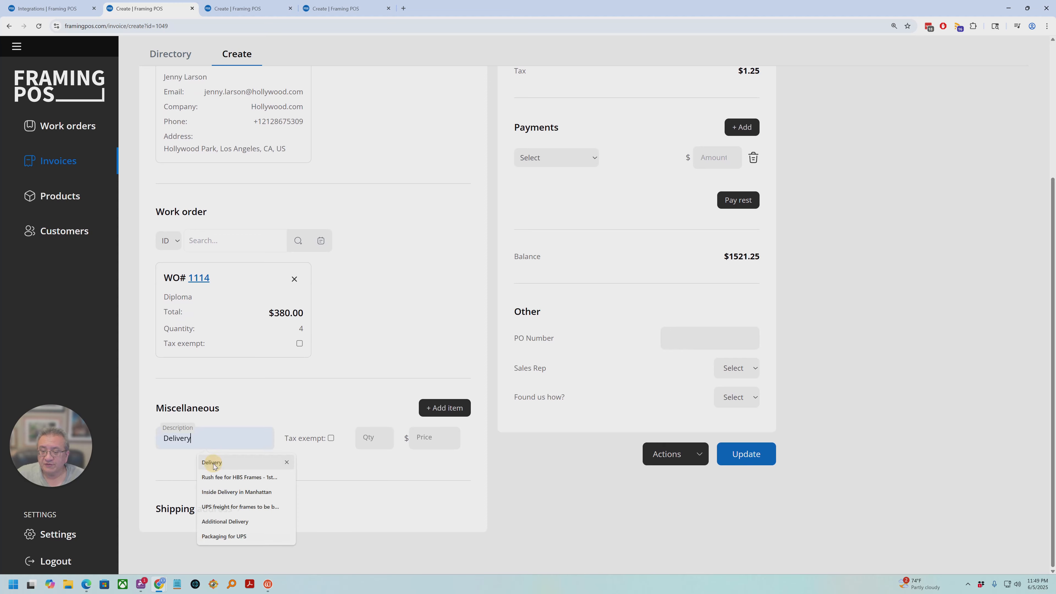
pyautogui.click(365, 438)
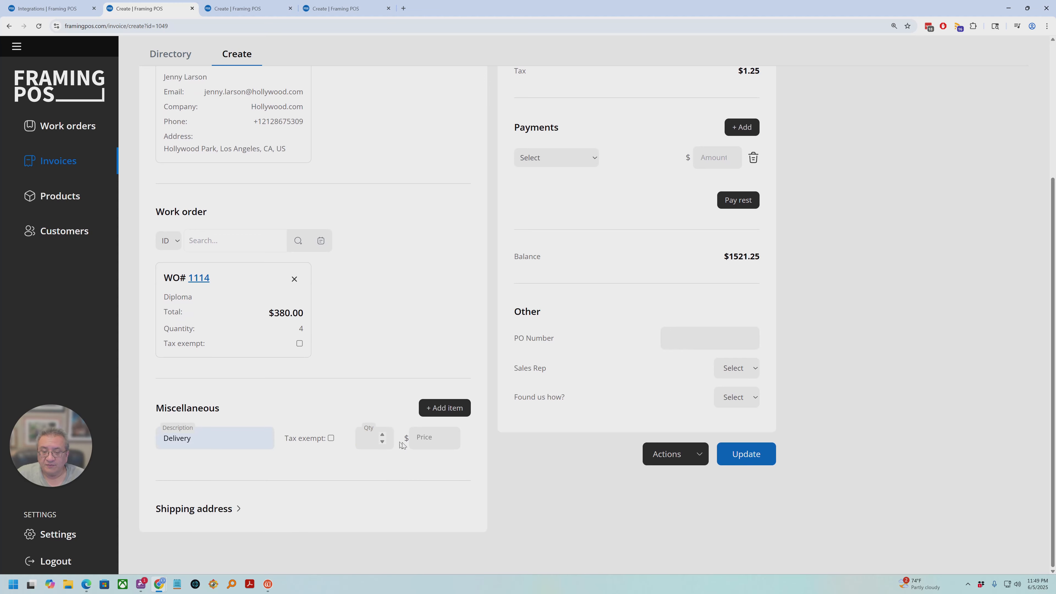
pyautogui.write('1')
pyautogui.press('Tab')
# Expand the invoice's shipping address details, review them and collapse the section again.
pyautogui.click(213, 510)
pyautogui.scroll(-3, 325, 449)
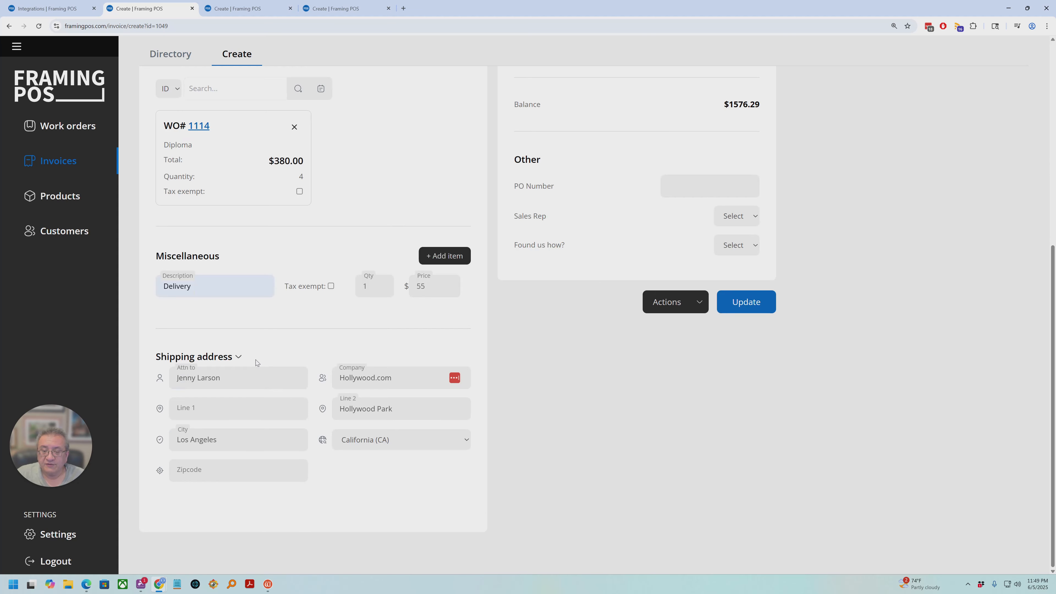
pyautogui.click(238, 356)
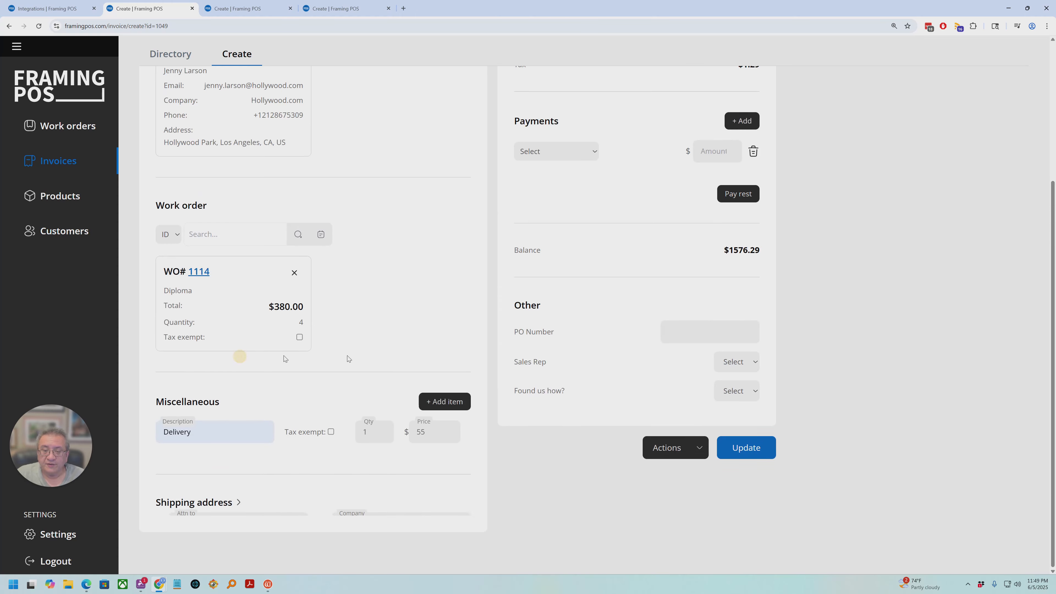
# Review the work order and everything-else amounts in the invoice totals against the listed work order and miscellaneous items.
pyautogui.scroll(5, 349, 359)
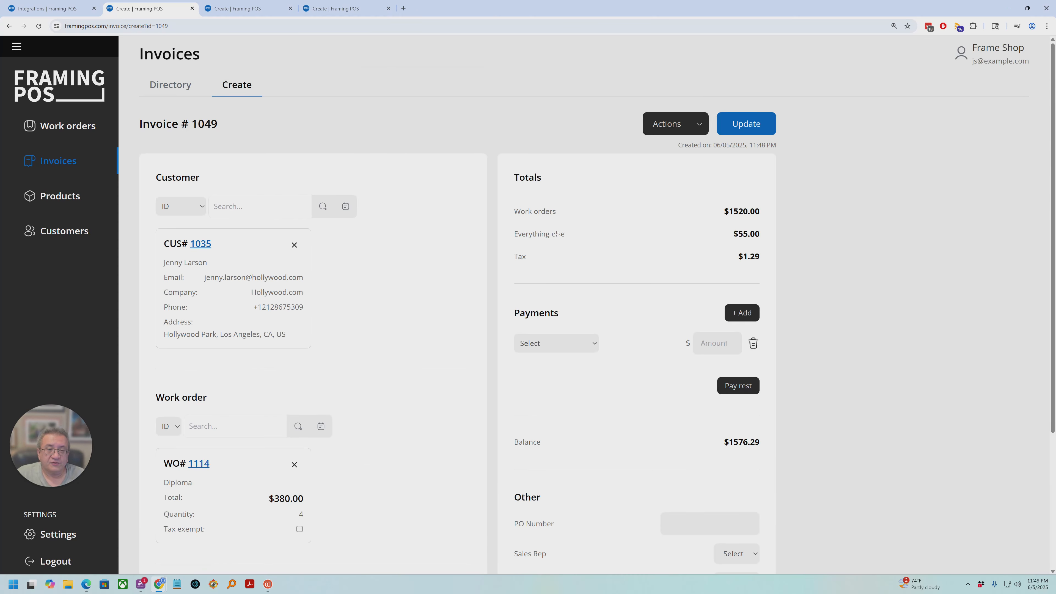
pyautogui.moveTo(522, 211); pyautogui.dragTo(737, 230)
pyautogui.scroll(-5, 358, 413)
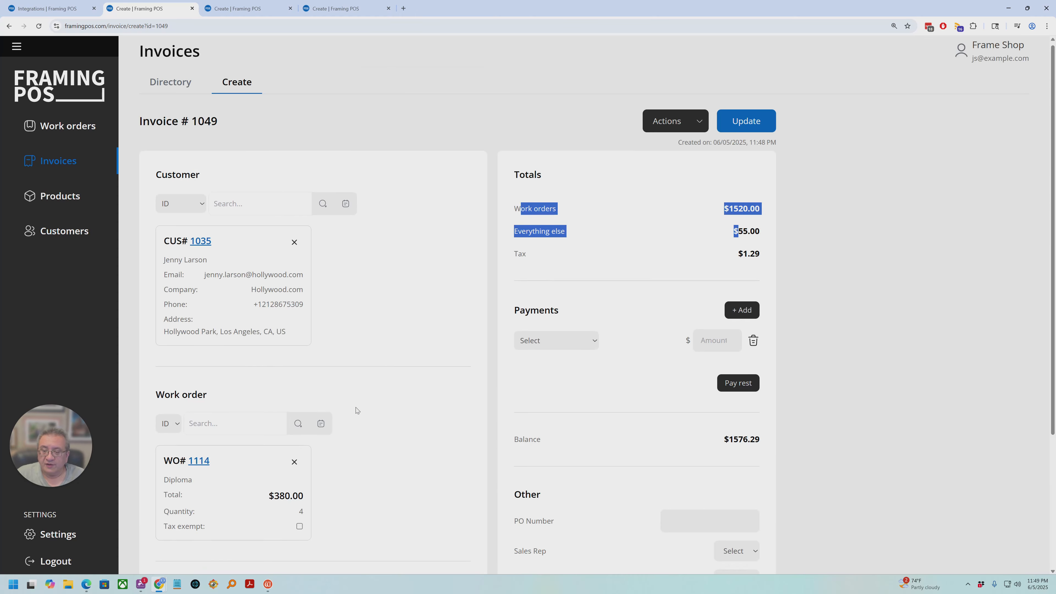
pyautogui.moveTo(159, 409); pyautogui.dragTo(246, 406)
pyautogui.scroll(5, 573, 280)
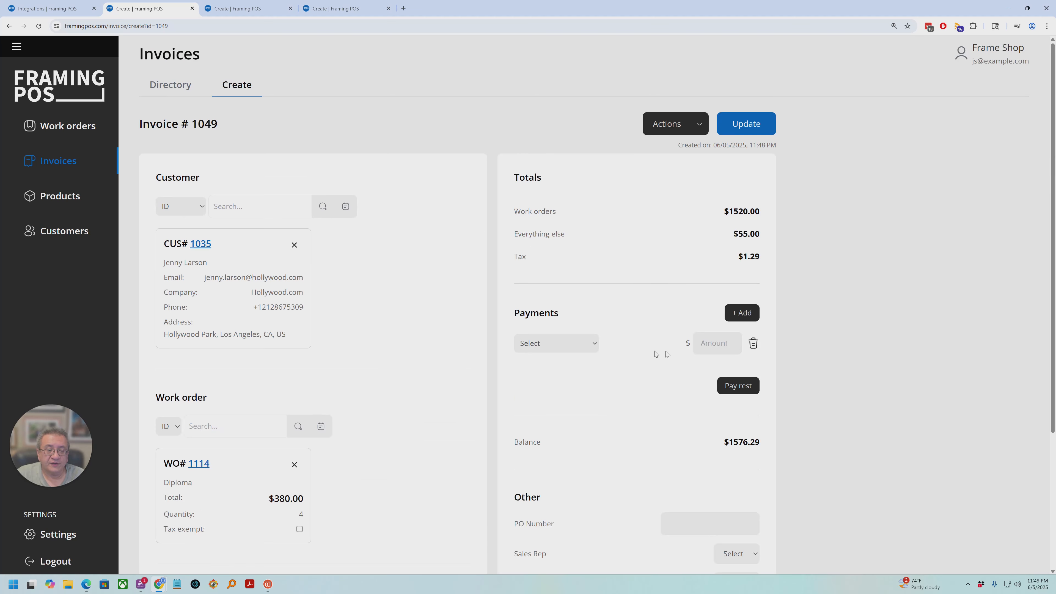
# Record a Square Terminal payment, fill in the full remaining balance, and reduce the amount to $500.
pyautogui.click(592, 341)
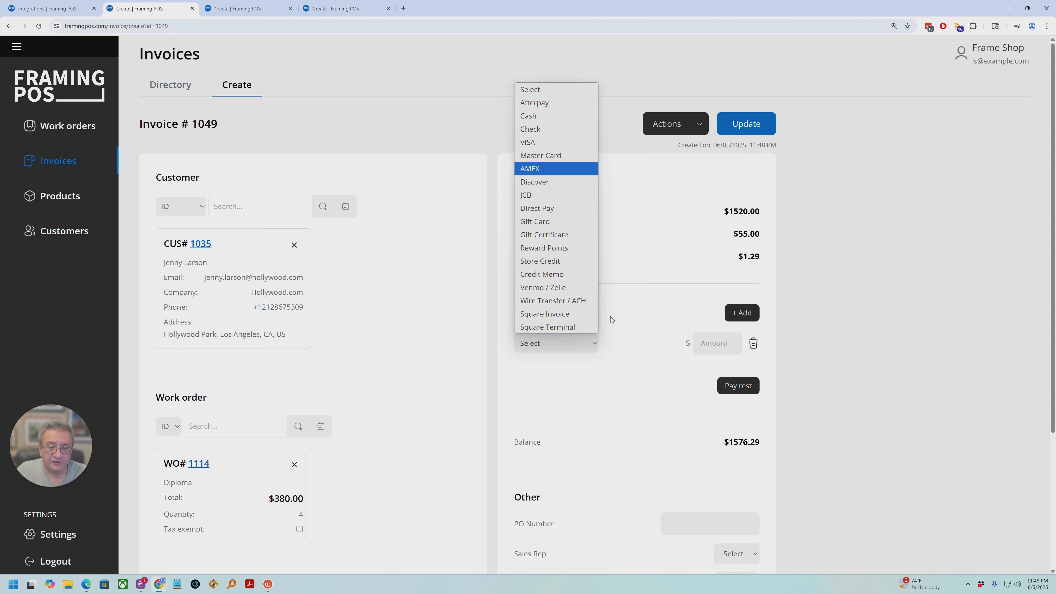
pyautogui.click(567, 325)
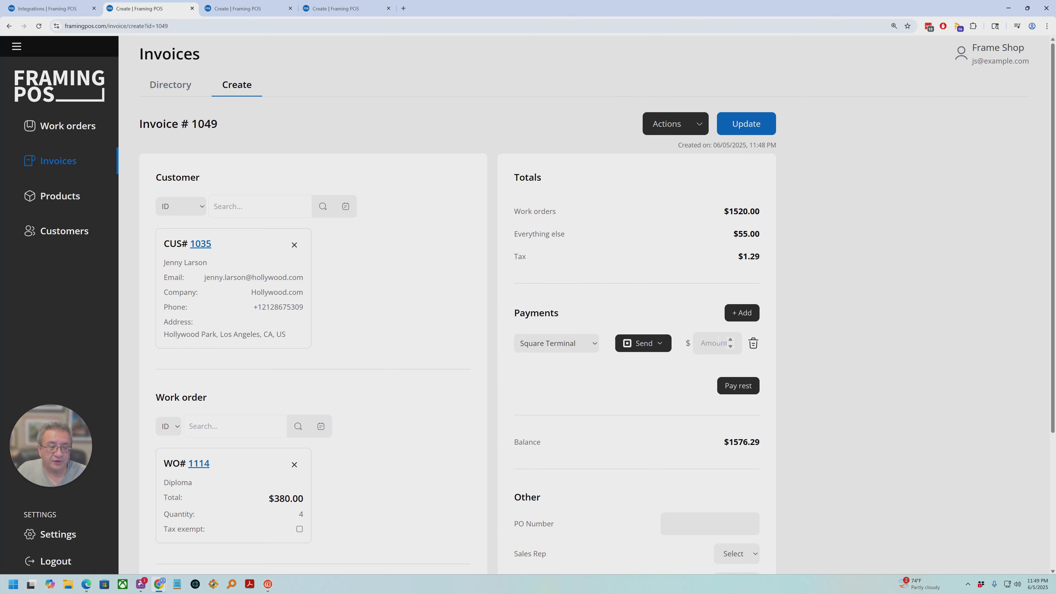
pyautogui.click(737, 387)
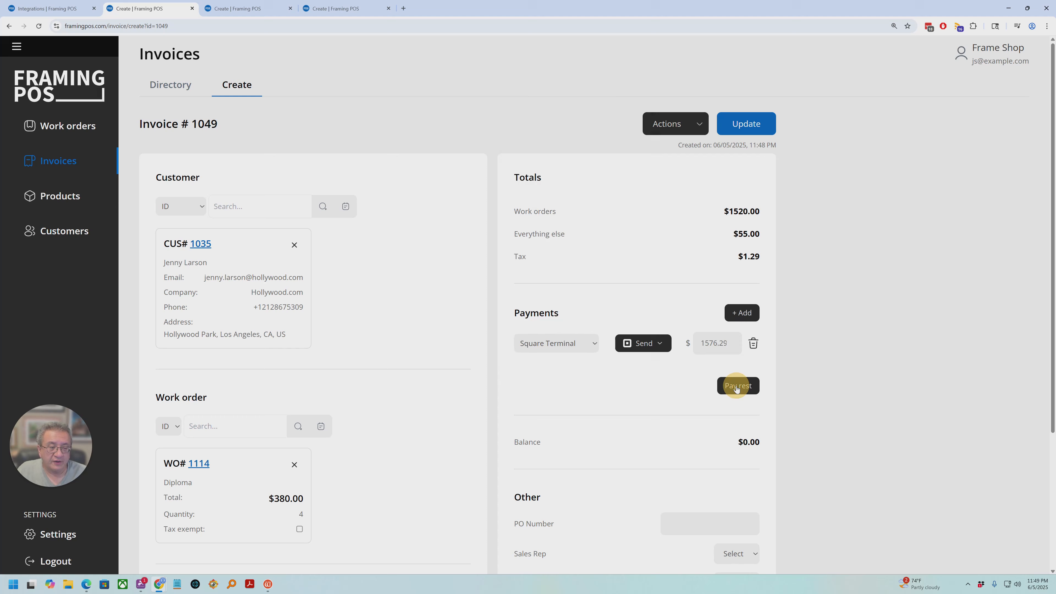
pyautogui.doubleClick(719, 347)
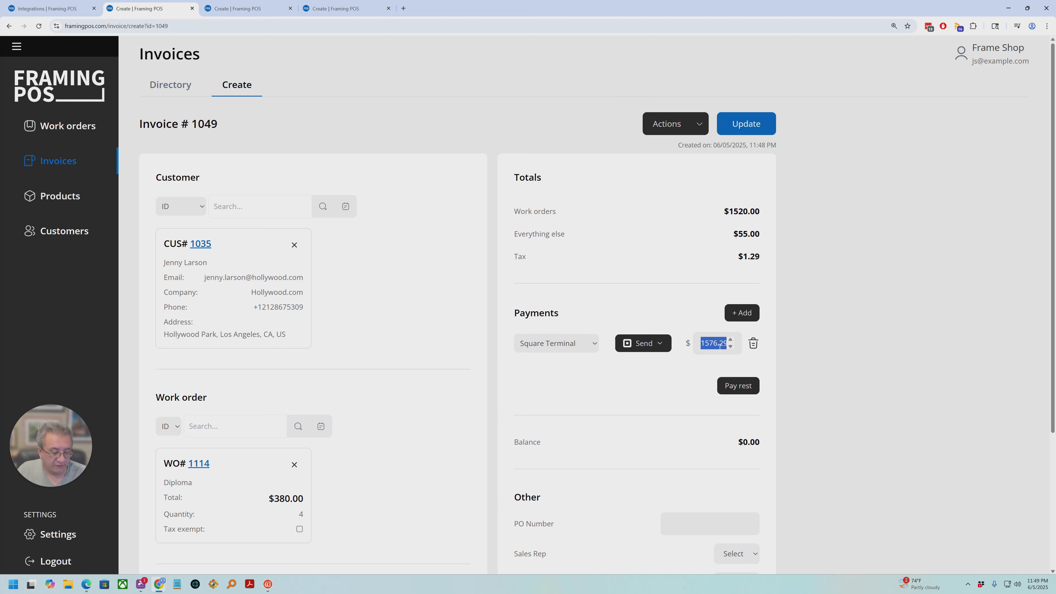
pyautogui.write('500')
pyautogui.click(657, 369)
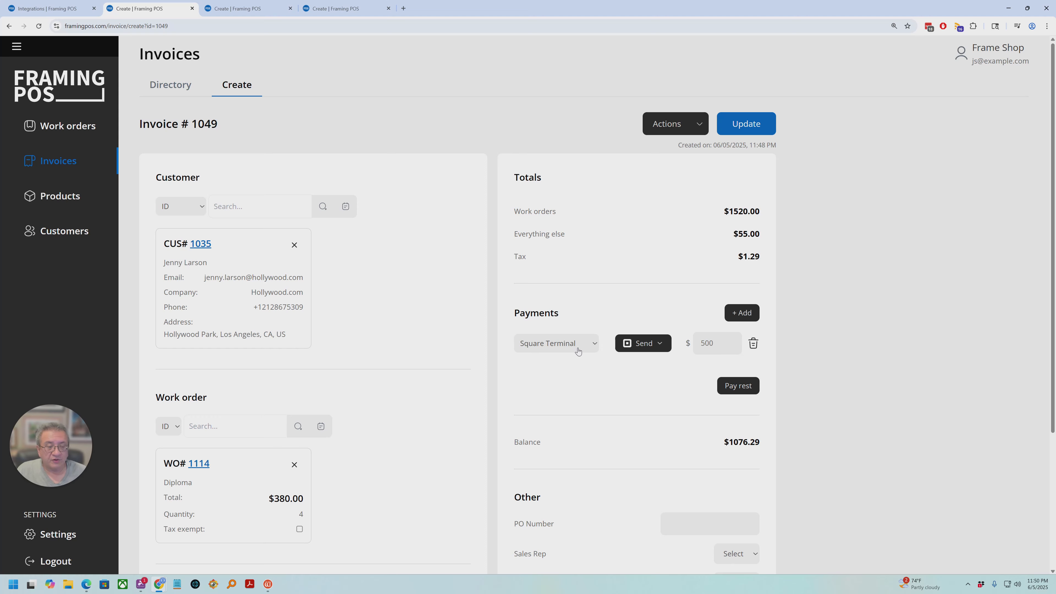
# Change the $500 payment's method to VISA, update the invoice, and examine the payment's timestamp.
pyautogui.click(592, 347)
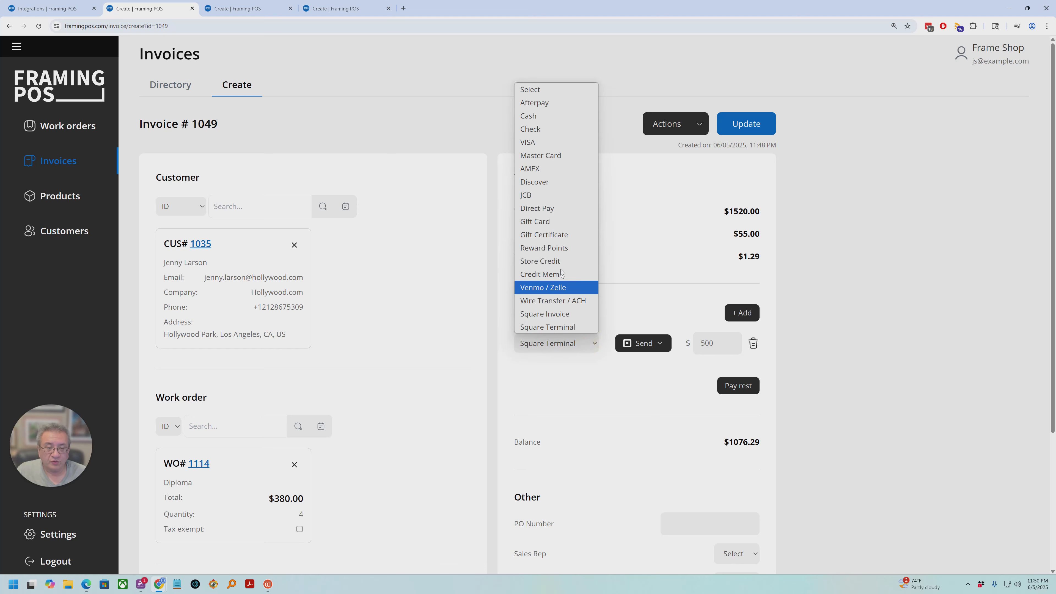
pyautogui.click(536, 142)
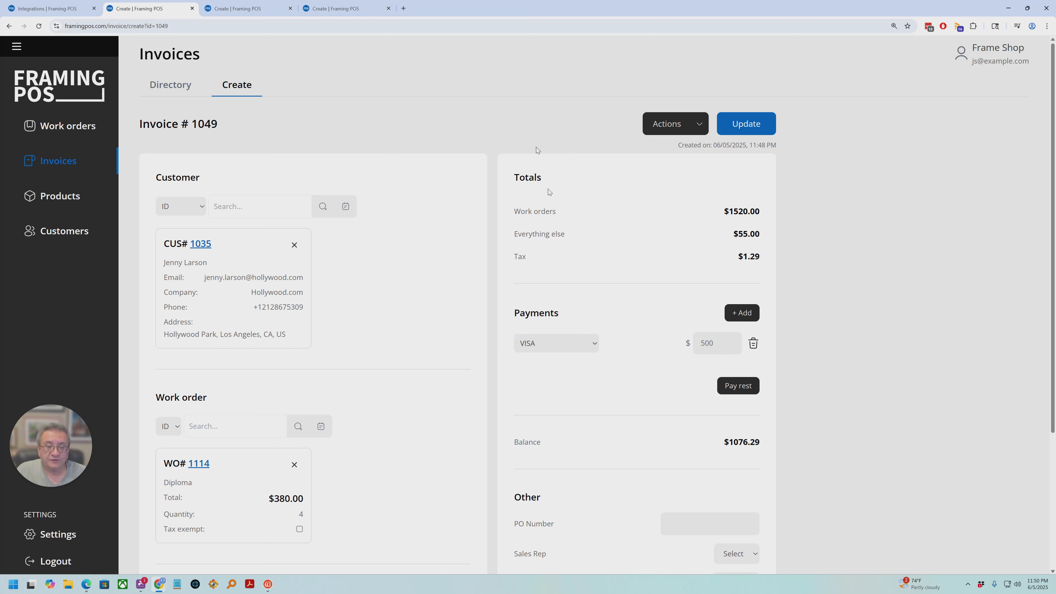
pyautogui.click(738, 129)
pyautogui.click(601, 344)
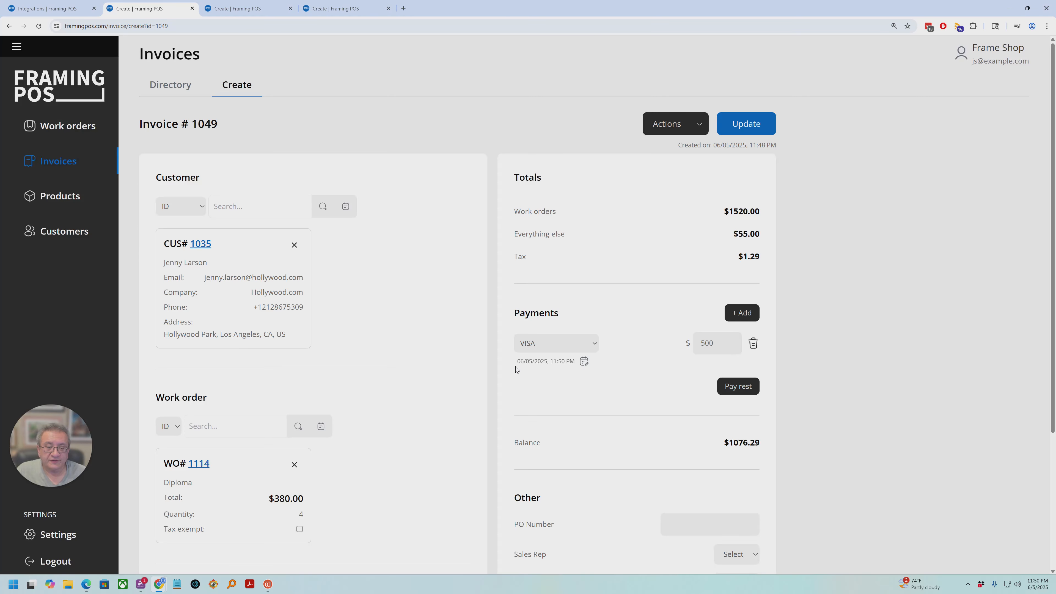
pyautogui.moveTo(517, 361); pyautogui.dragTo(599, 362)
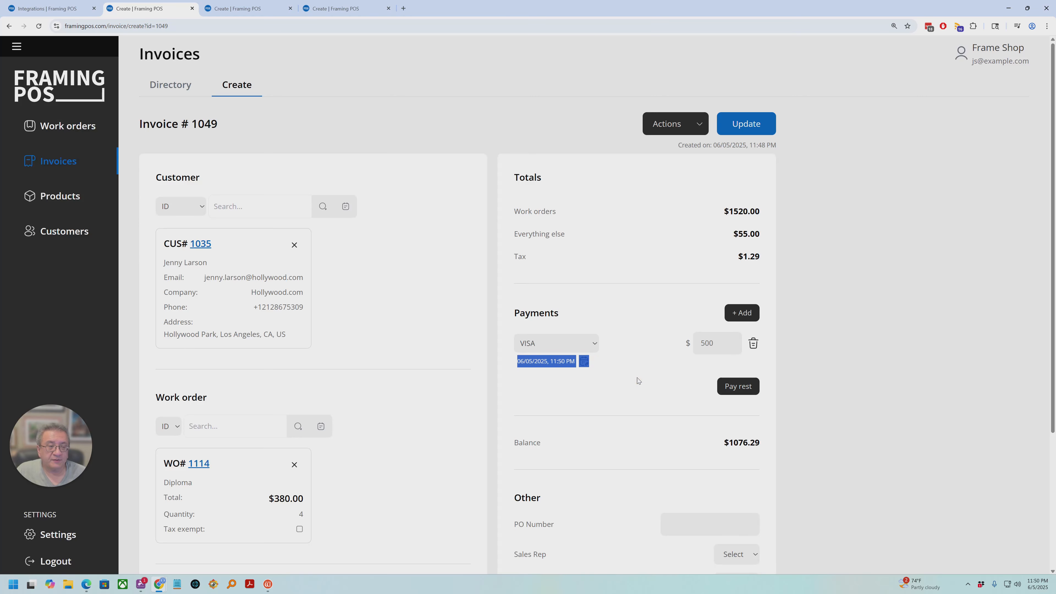
pyautogui.click(638, 381)
# Set the VISA payment's time to 9:50 PM on June 5, 2025 and update the invoice.
pyautogui.click(584, 361)
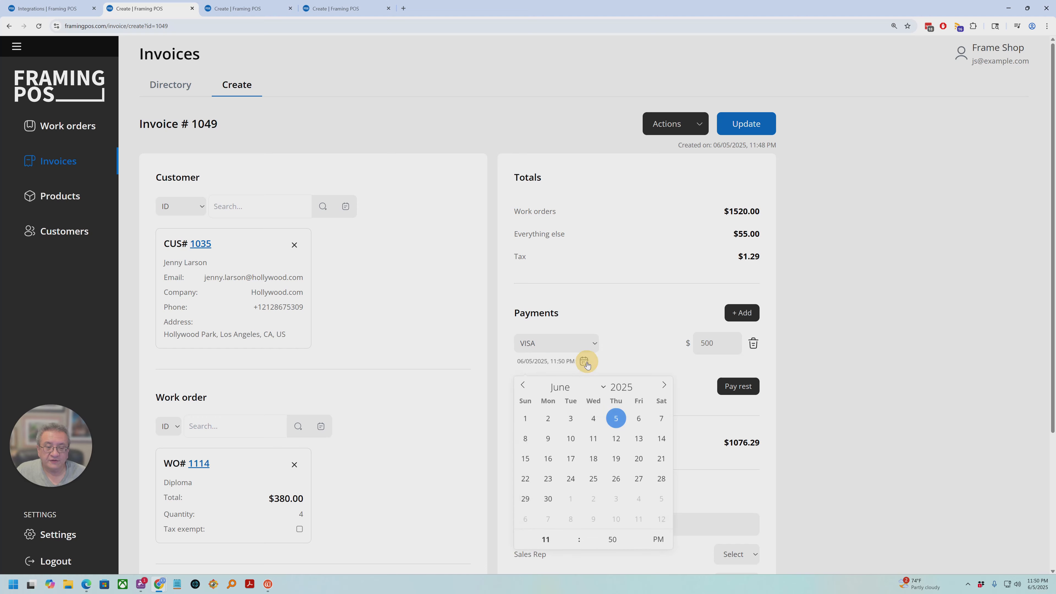
pyautogui.click(549, 538)
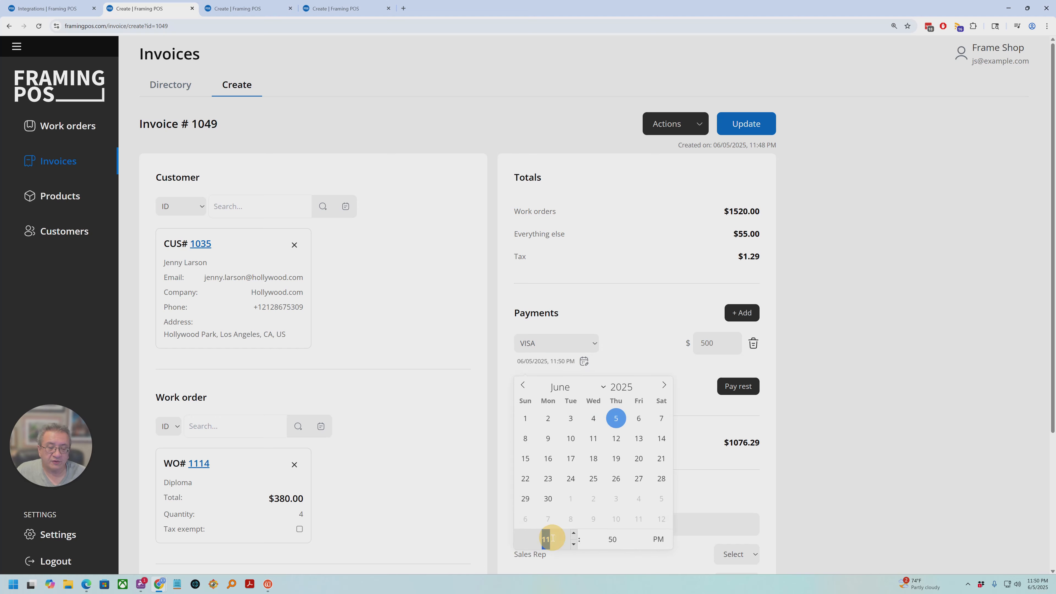
pyautogui.write('9')
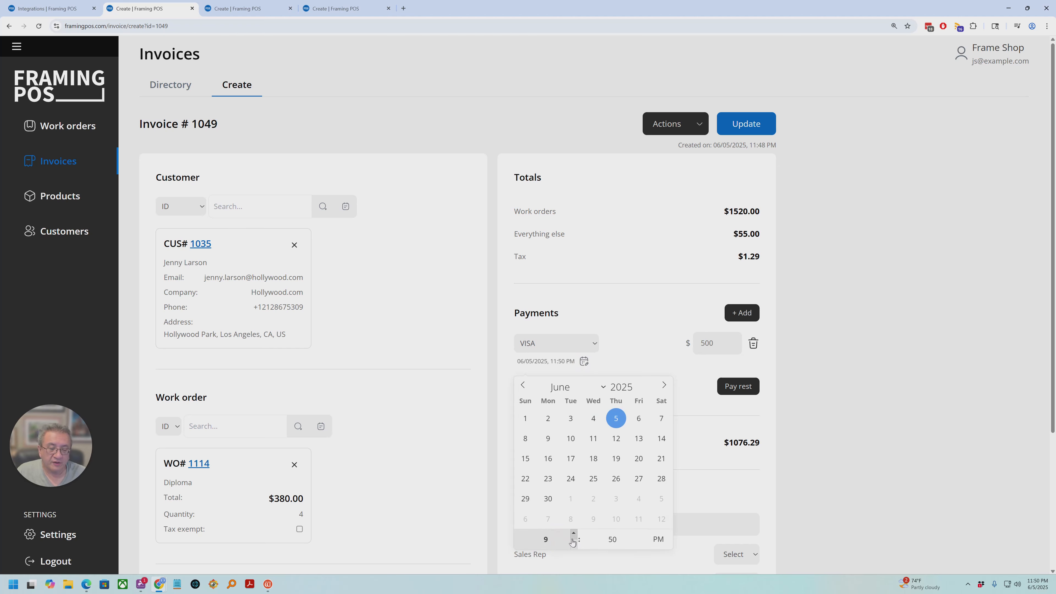
pyautogui.click(665, 331)
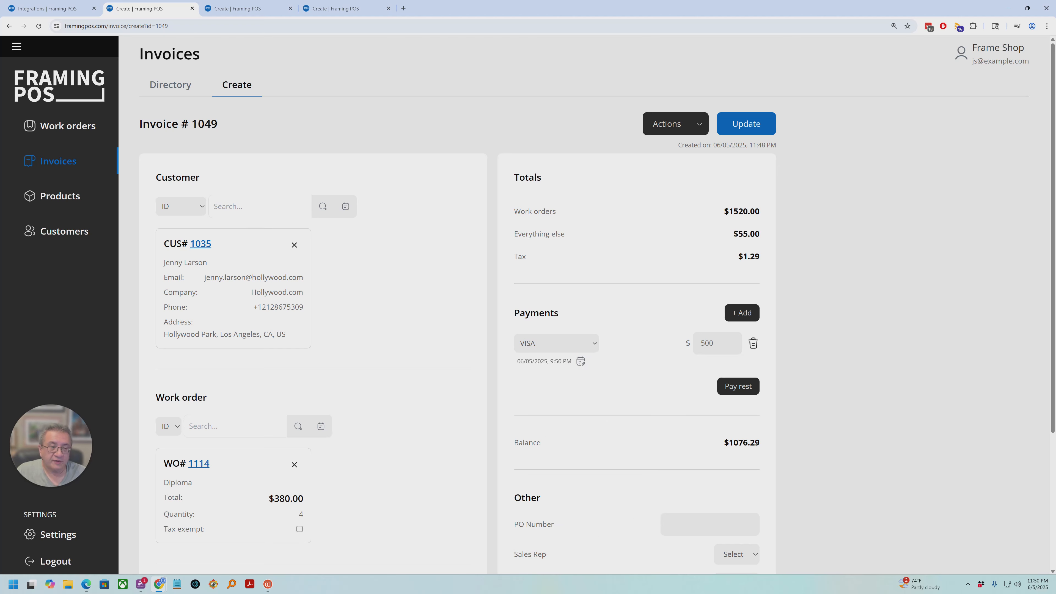
pyautogui.click(746, 124)
pyautogui.click(603, 342)
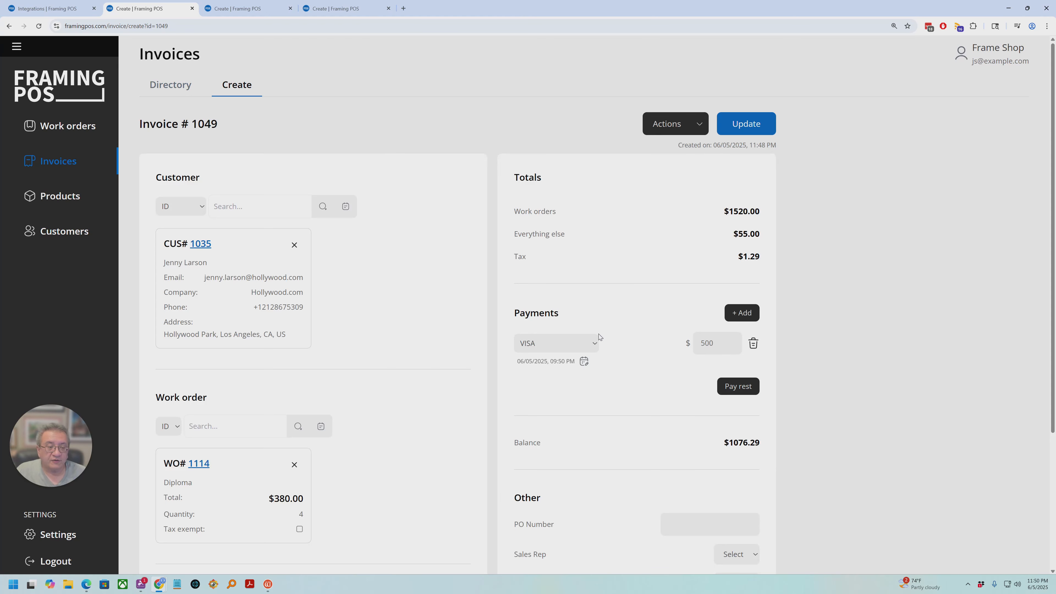
# Add a second payment by Square Invoice, check the customer's e-mail and phone, and fill in the remaining $1076.29.
pyautogui.scroll(-1, 620, 351)
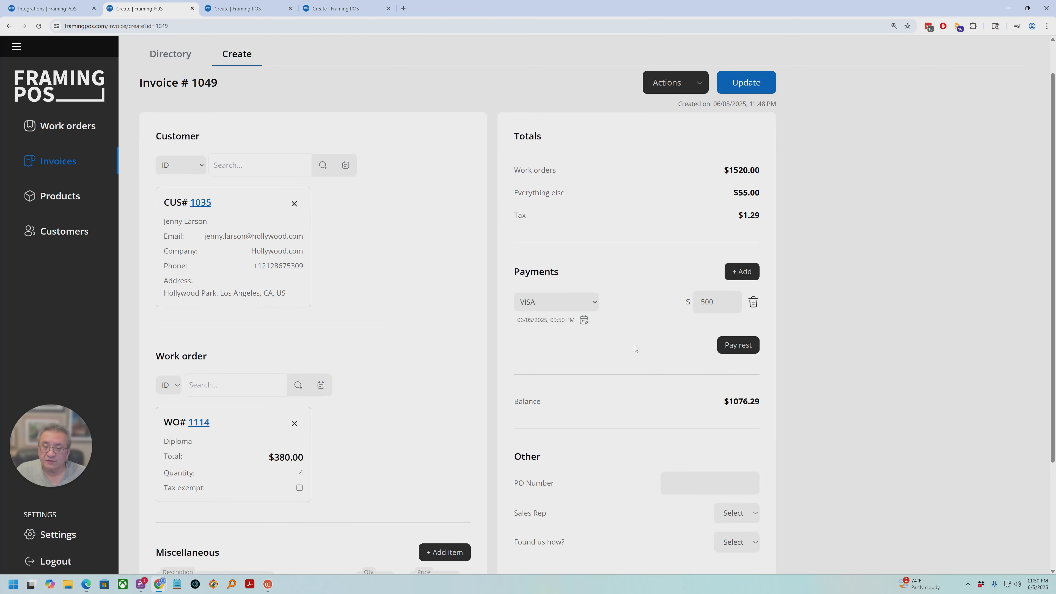
pyautogui.click(743, 271)
pyautogui.click(568, 349)
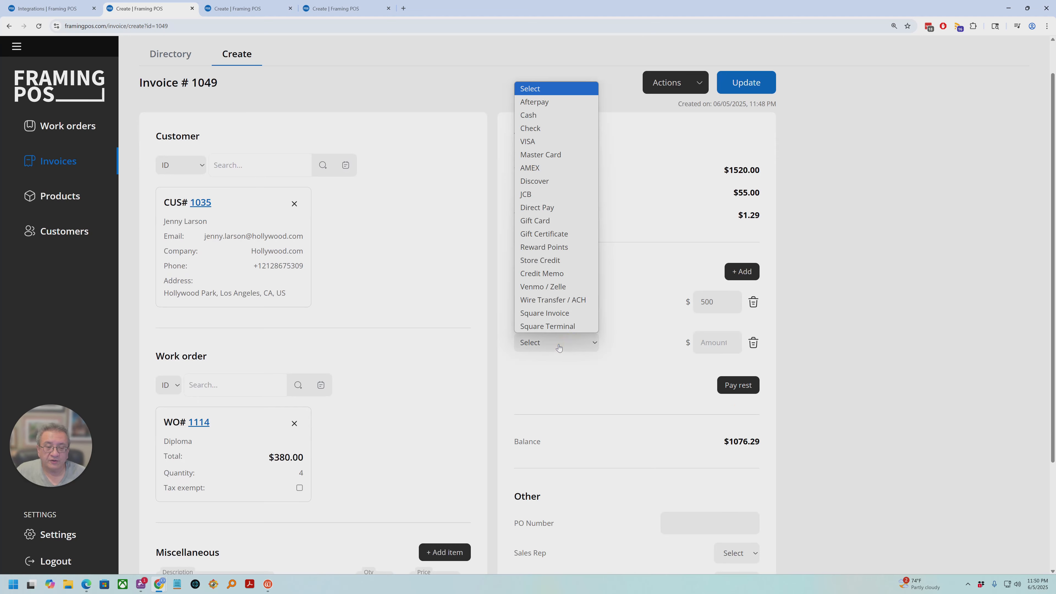
pyautogui.click(544, 318)
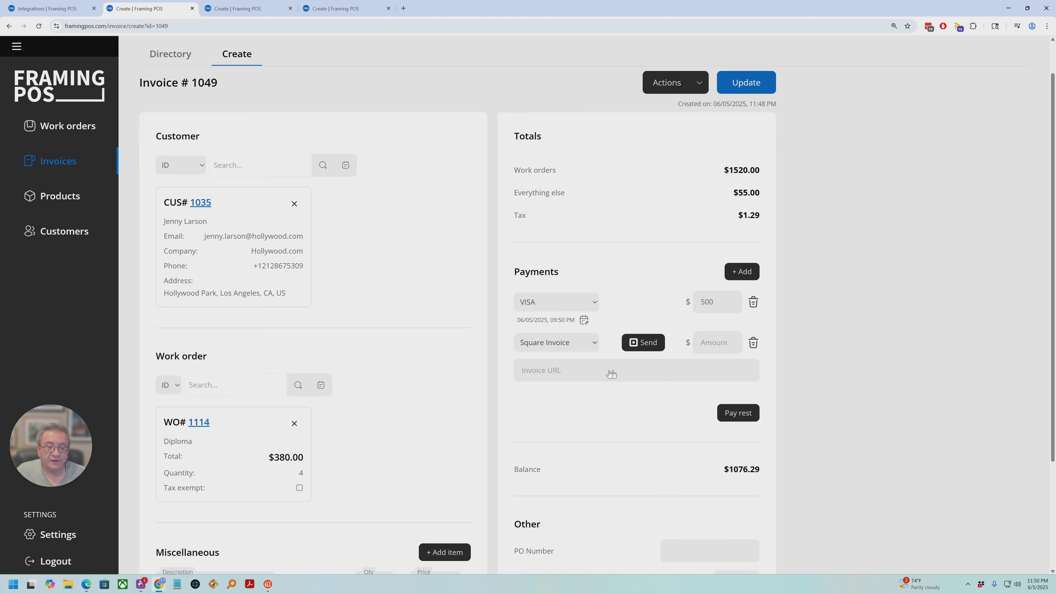
pyautogui.moveTo(302, 265); pyautogui.dragTo(255, 266)
pyautogui.moveTo(203, 237); pyautogui.dragTo(303, 236)
pyautogui.moveTo(252, 266); pyautogui.dragTo(305, 266)
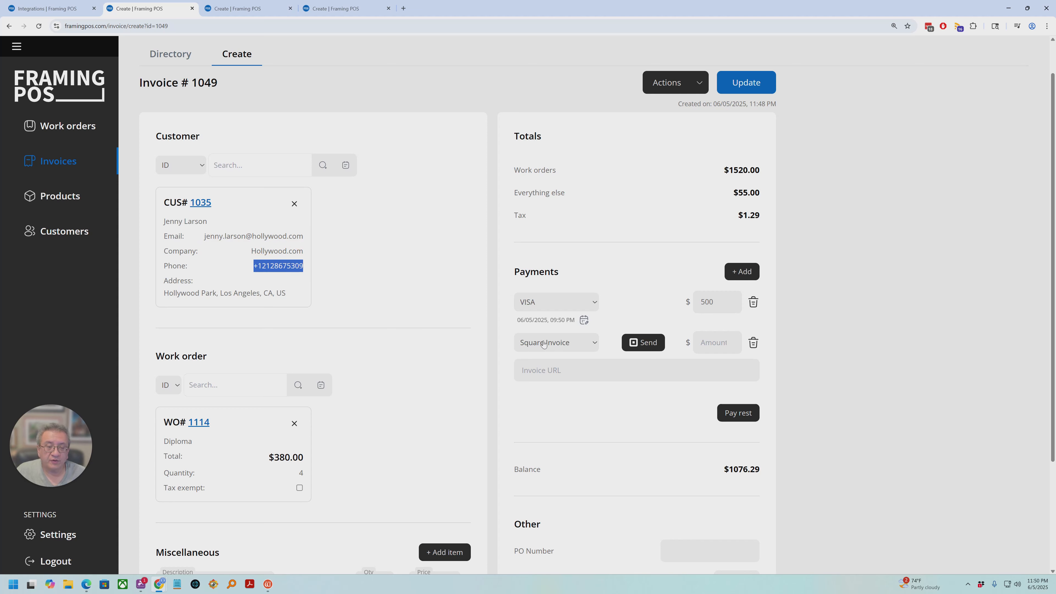
pyautogui.click(739, 416)
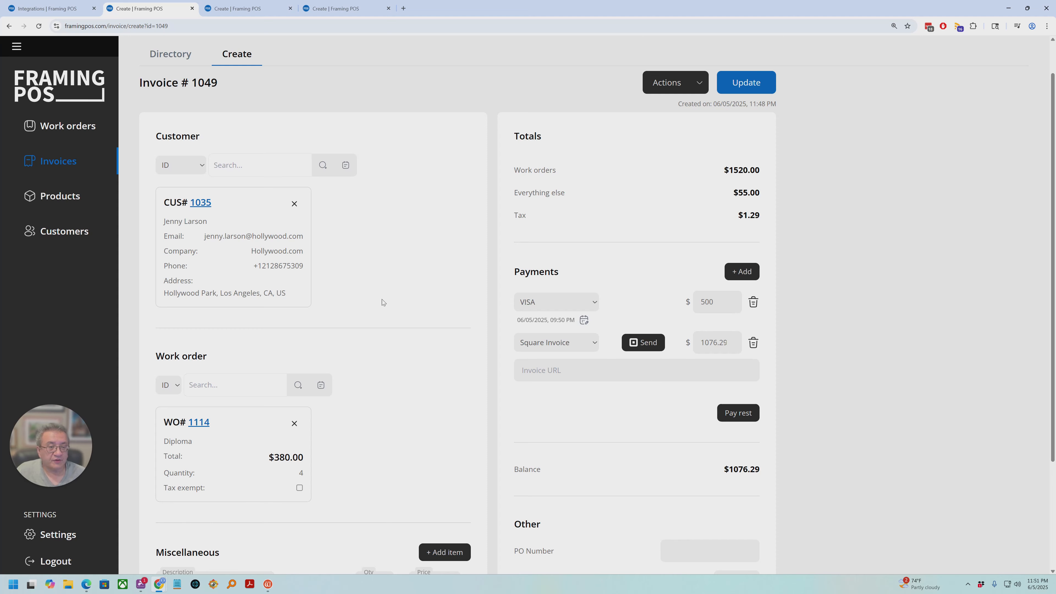
# Review the PO Number and Sales Rep fields in the invoice's Other section, including the available sales rep choices.
pyautogui.scroll(-2, 482, 361)
pyautogui.scroll(-1, 482, 361)
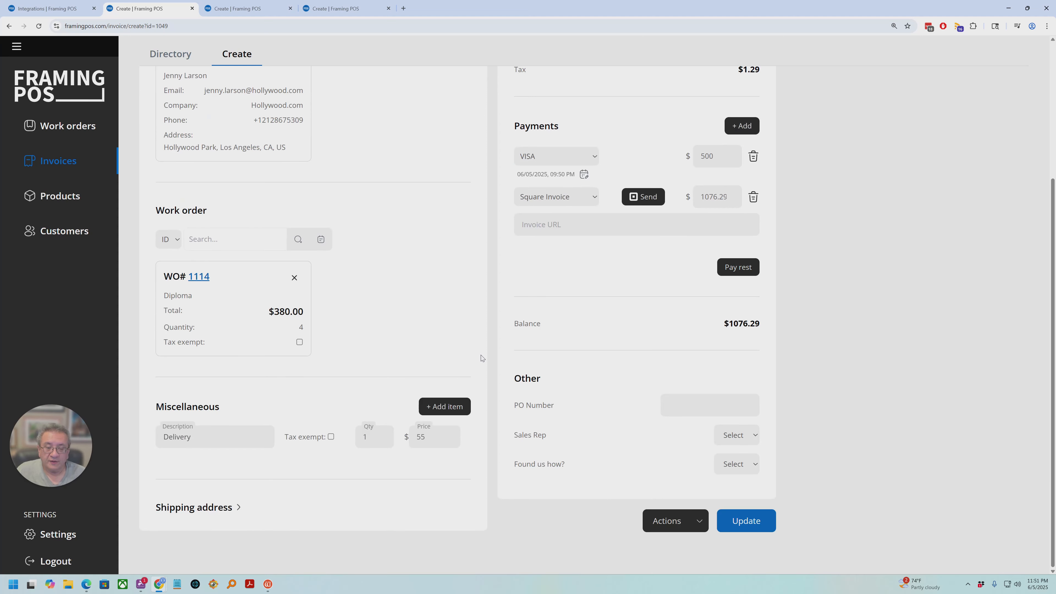
pyautogui.moveTo(523, 405); pyautogui.dragTo(617, 406)
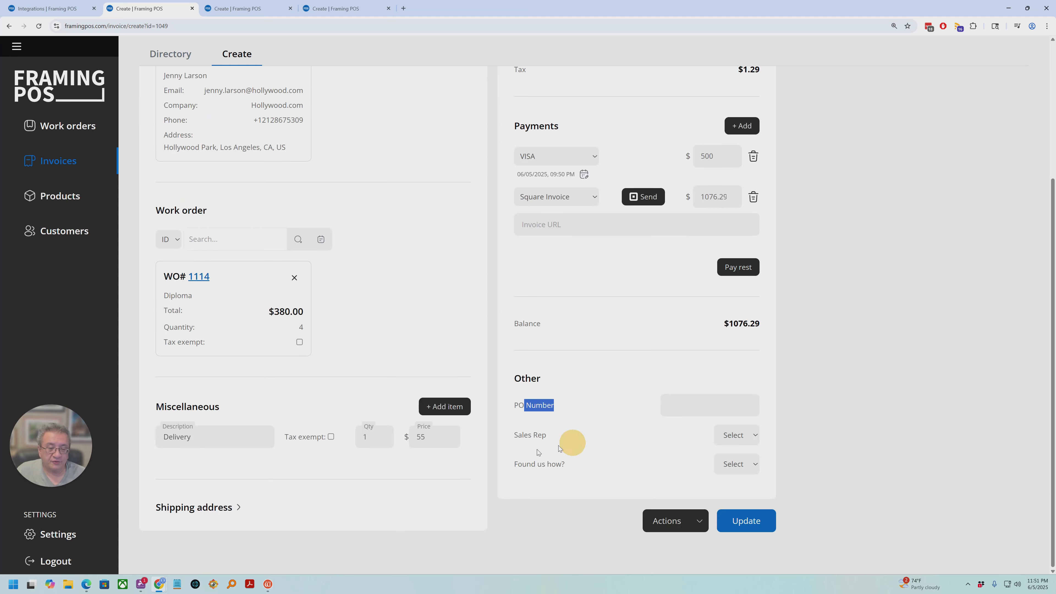
pyautogui.moveTo(518, 435); pyautogui.dragTo(689, 438)
pyautogui.click(741, 437)
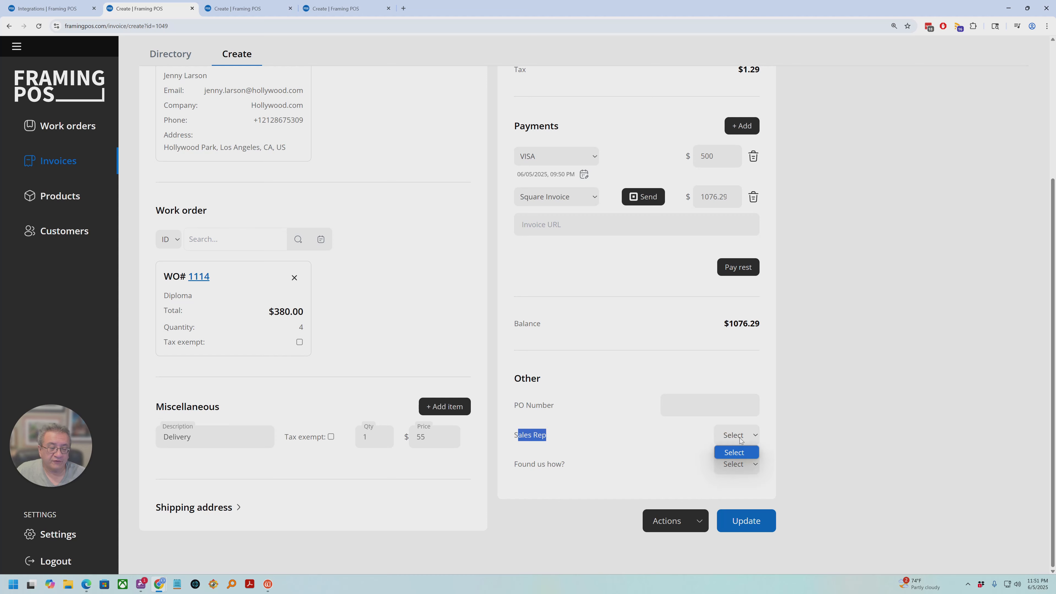
pyautogui.click(740, 439)
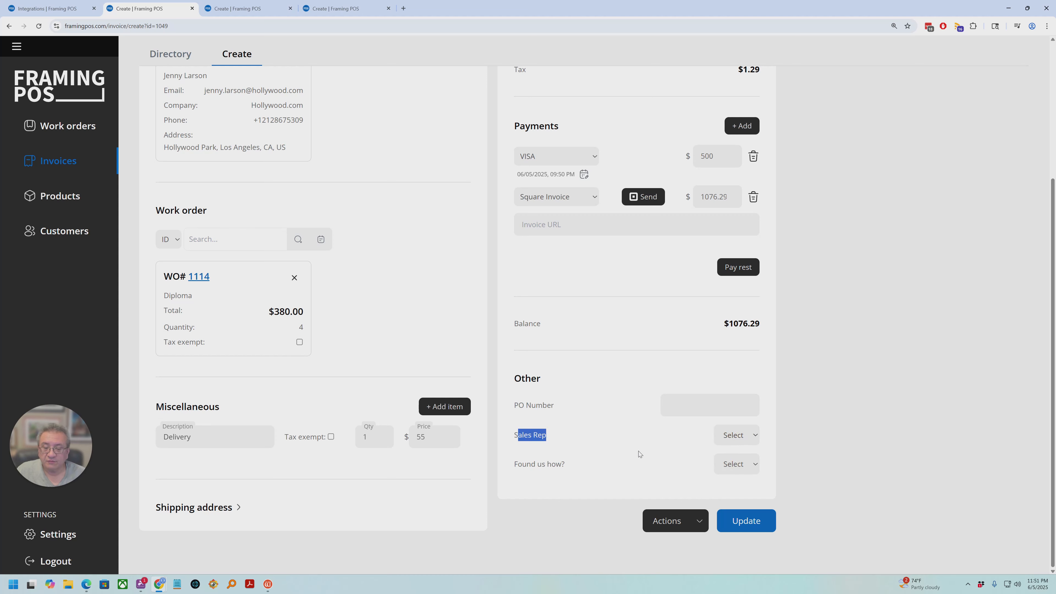
# Preview the invoice printout and cancel the print to view the invoice page.
pyautogui.scroll(4, 639, 453)
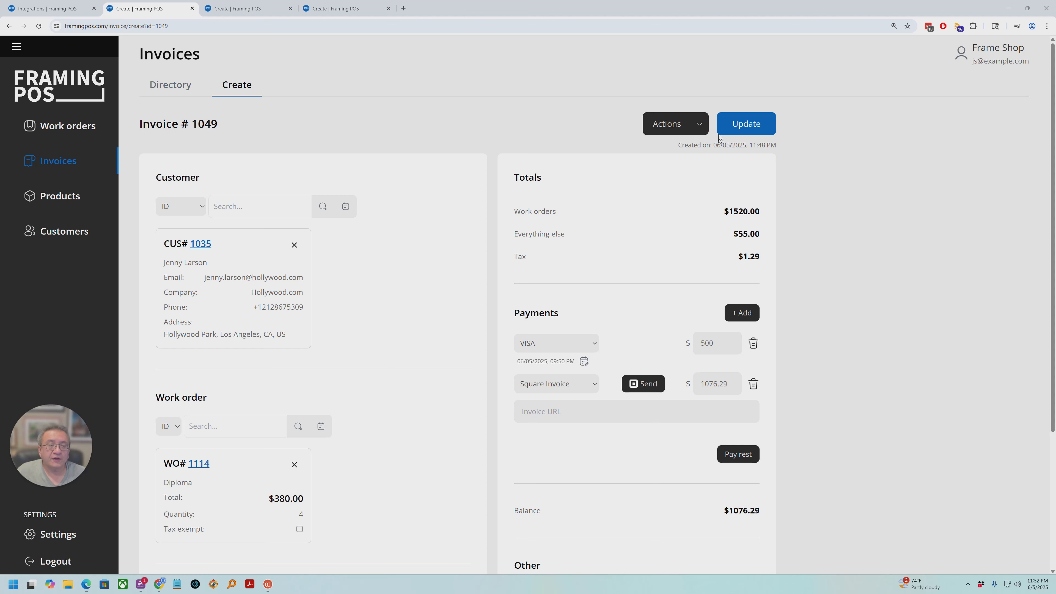
pyautogui.click(699, 124)
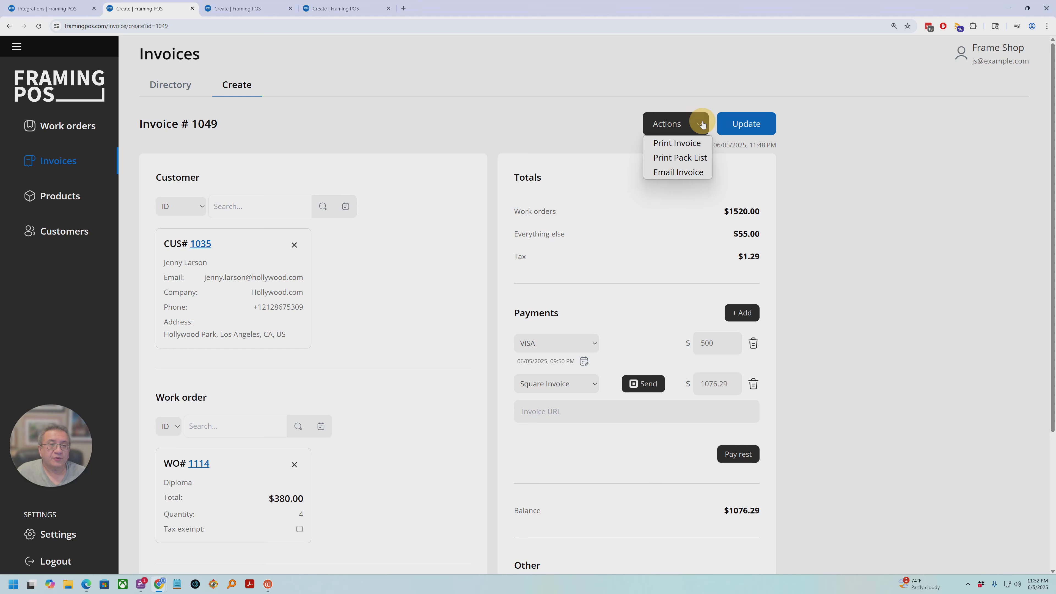
pyautogui.click(674, 144)
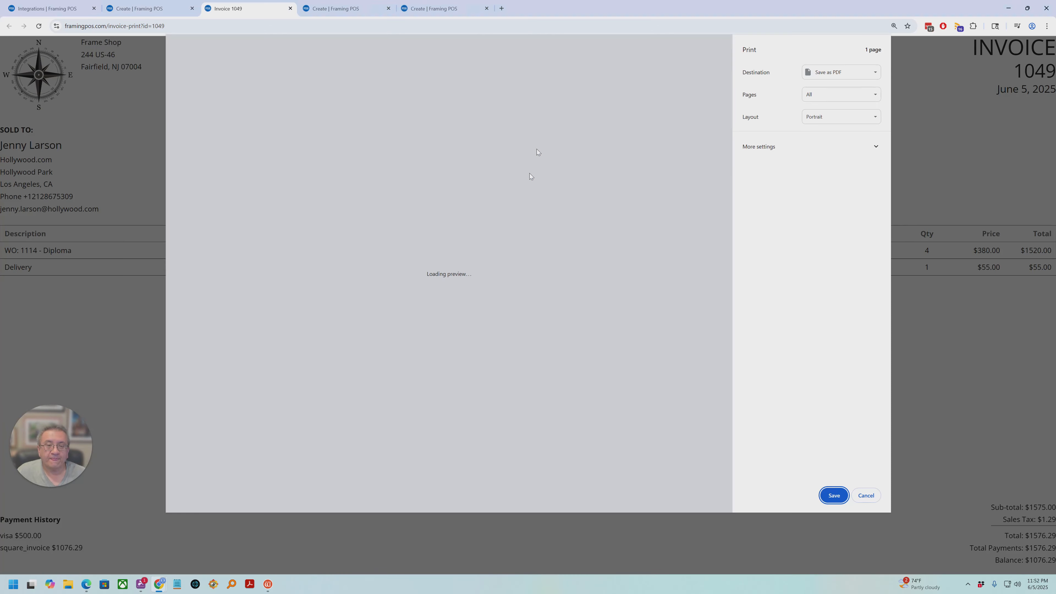
pyautogui.click(866, 495)
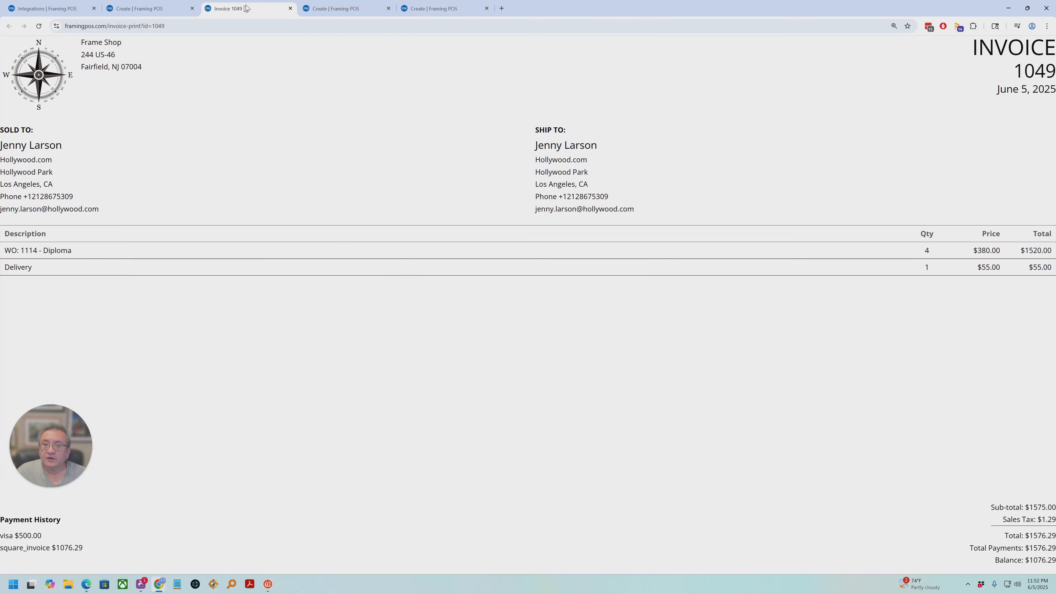
# Preview the invoice's pack list, examine its QR code, number and ship-to phone, and close the printout without printing.
pyautogui.click(175, 8)
pyautogui.click(703, 124)
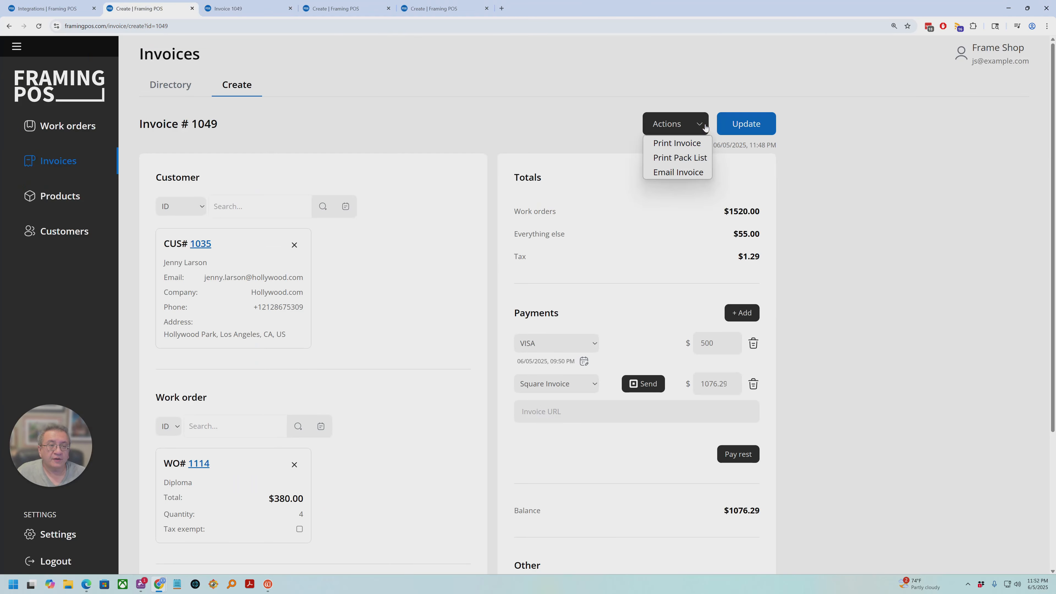
pyautogui.click(674, 159)
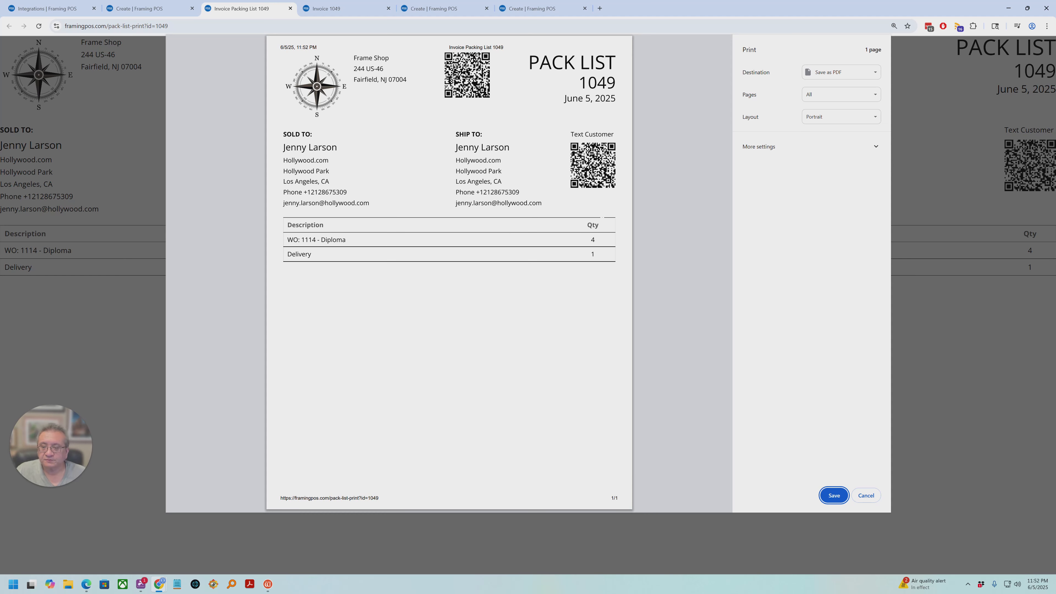
pyautogui.click(496, 85)
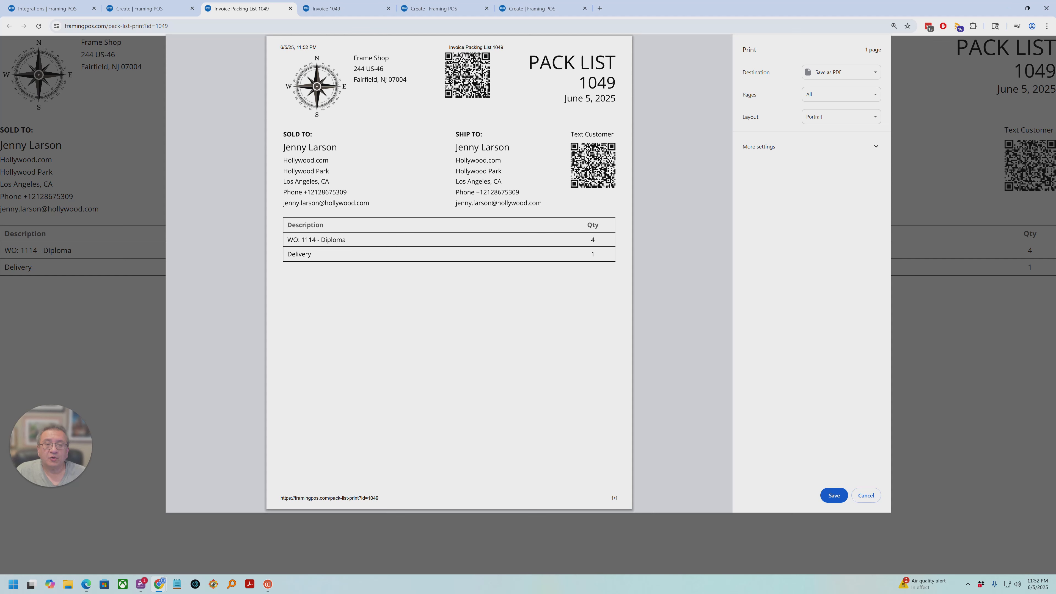
pyautogui.moveTo(582, 82); pyautogui.dragTo(627, 82)
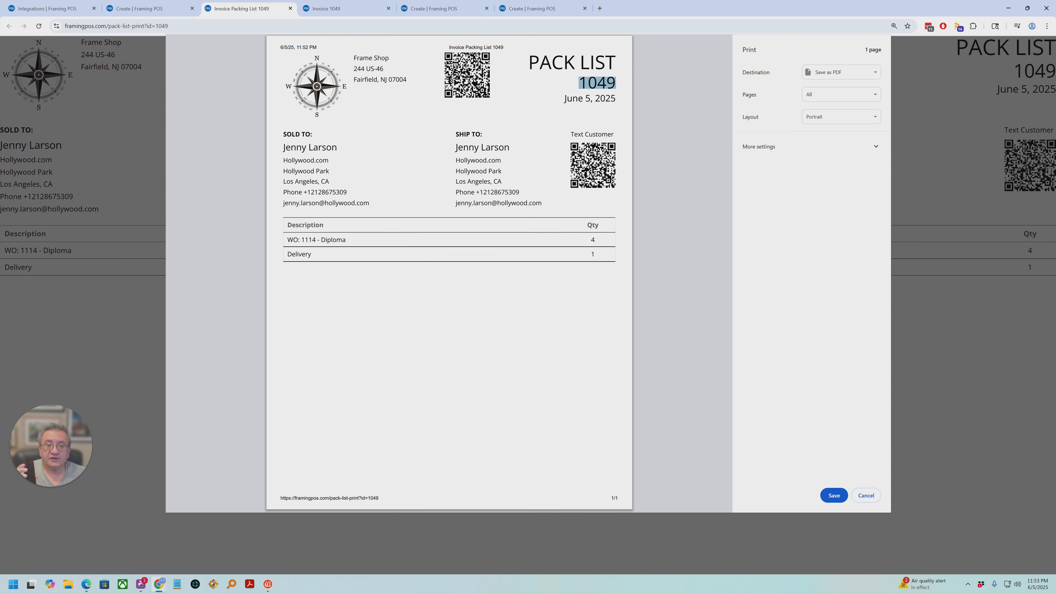
pyautogui.moveTo(475, 192); pyautogui.dragTo(519, 192)
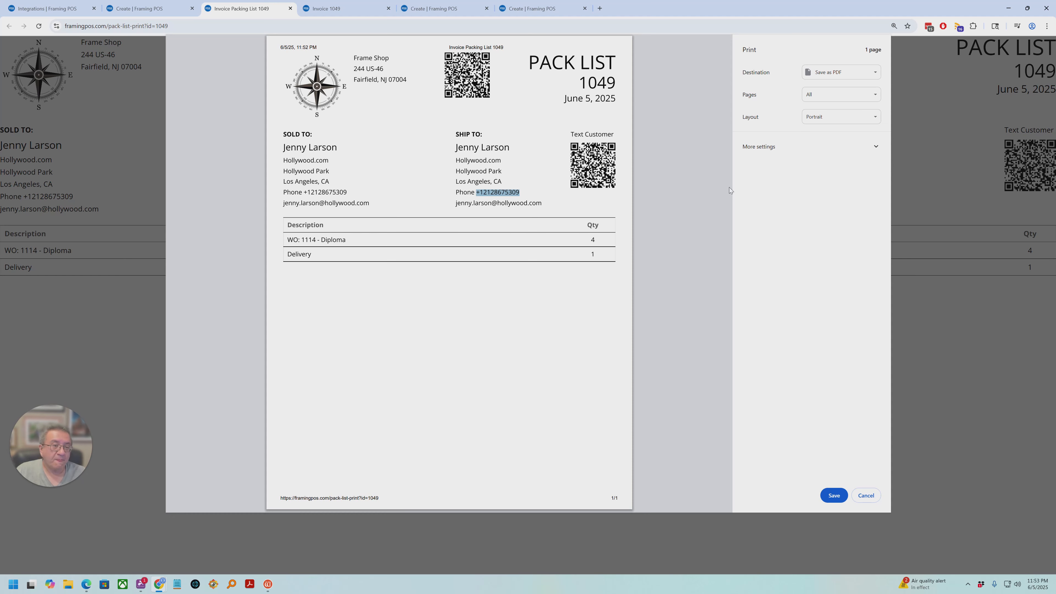
pyautogui.click(867, 495)
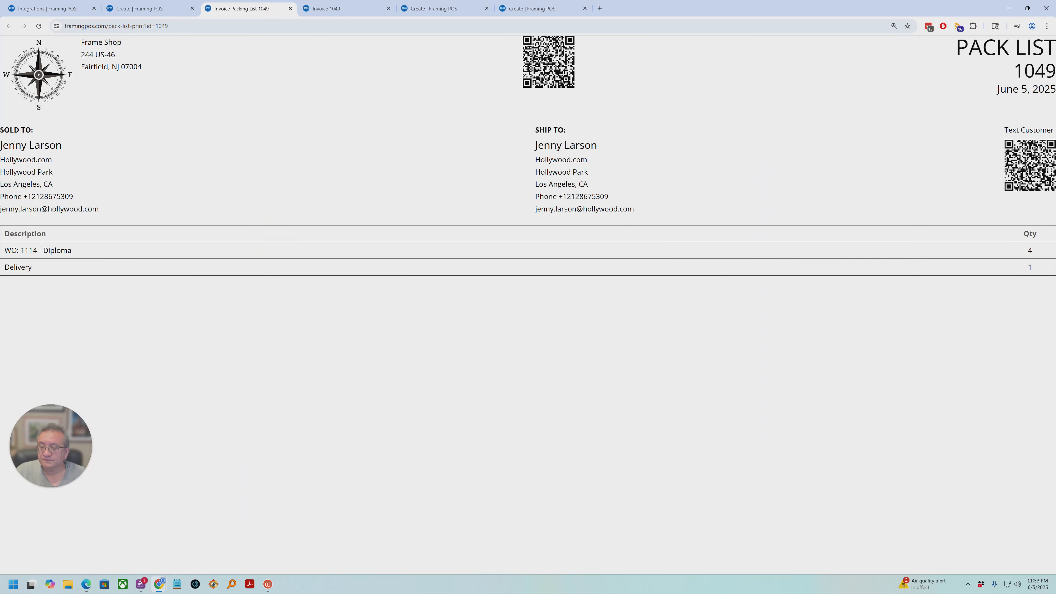
pyautogui.hotkey('ctrl', 'w')
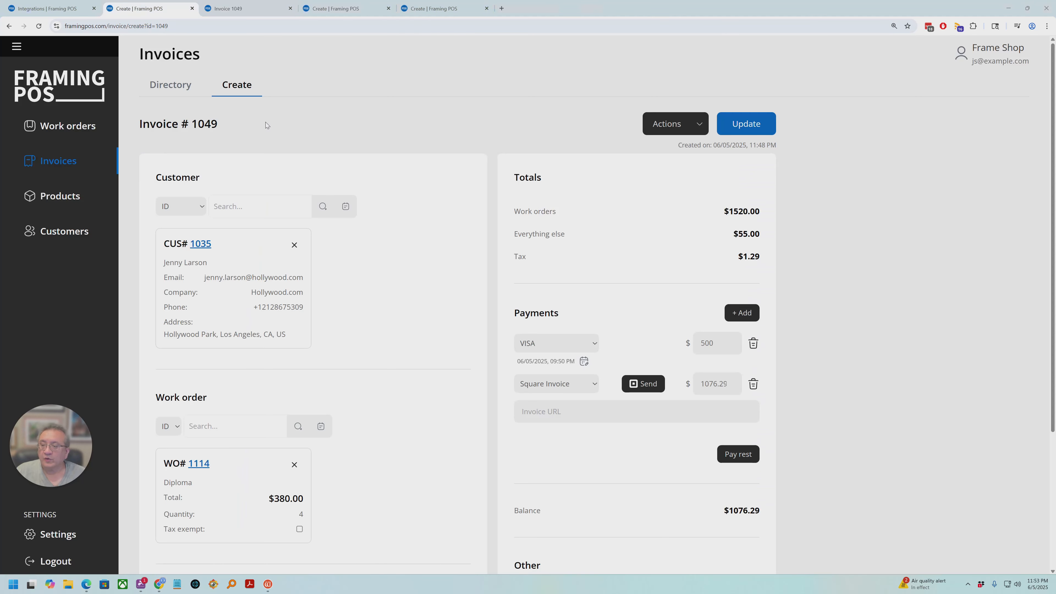
# Open the mouldings product directory and look through the vendors available for filtering the list.
pyautogui.click(59, 197)
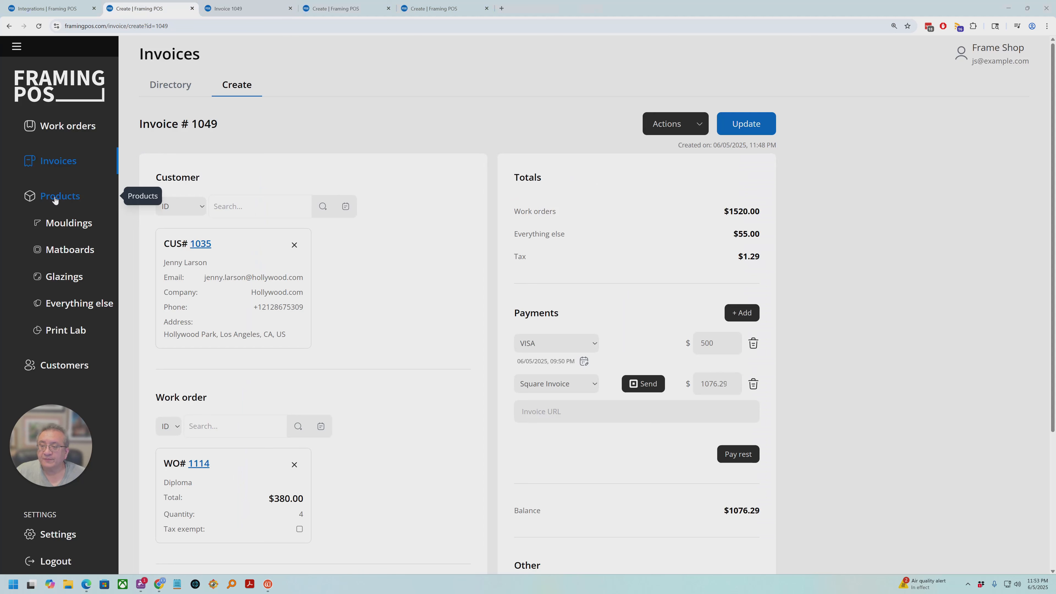
pyautogui.click(55, 200)
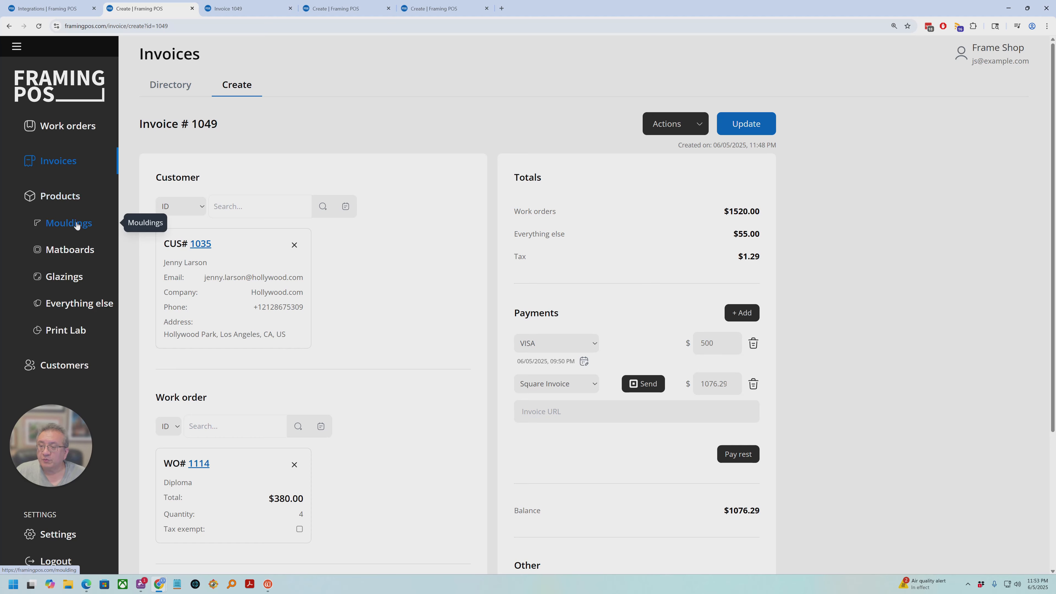
pyautogui.click(78, 224)
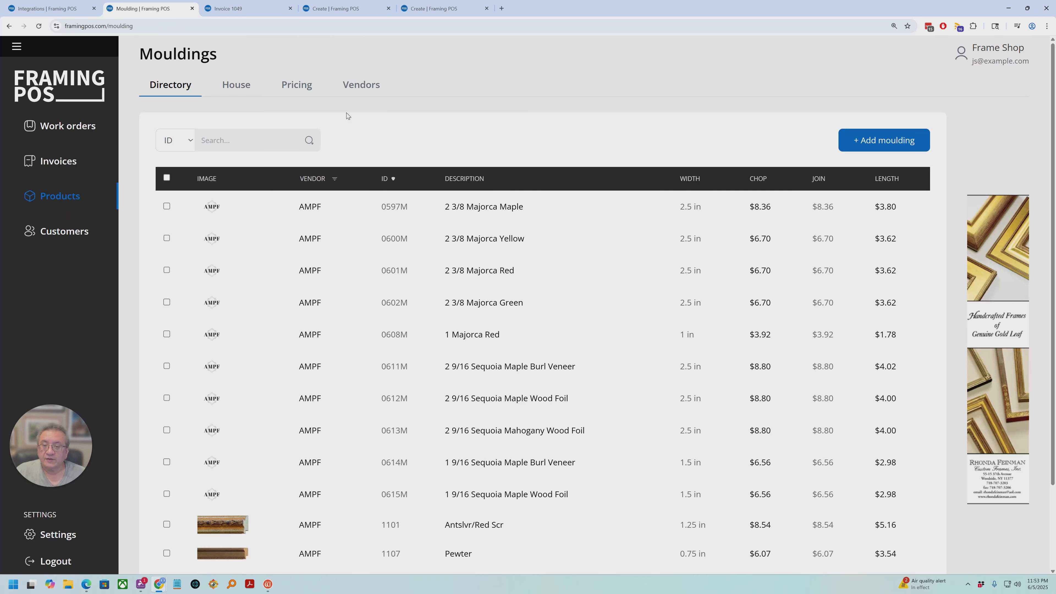
pyautogui.click(339, 179)
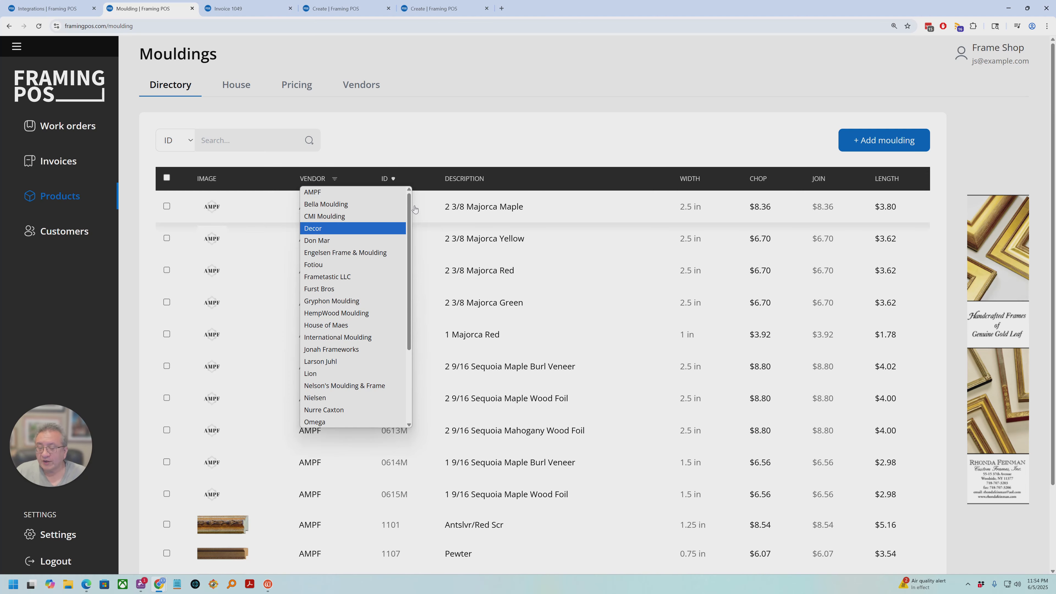
pyautogui.scroll(-3, 352, 336)
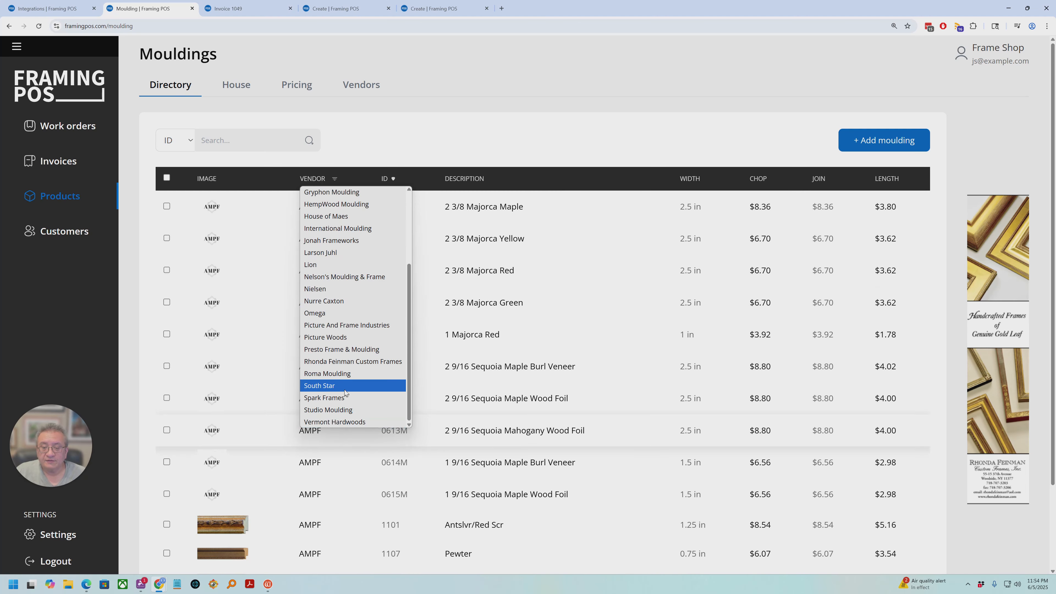
pyautogui.scroll(3, 345, 300)
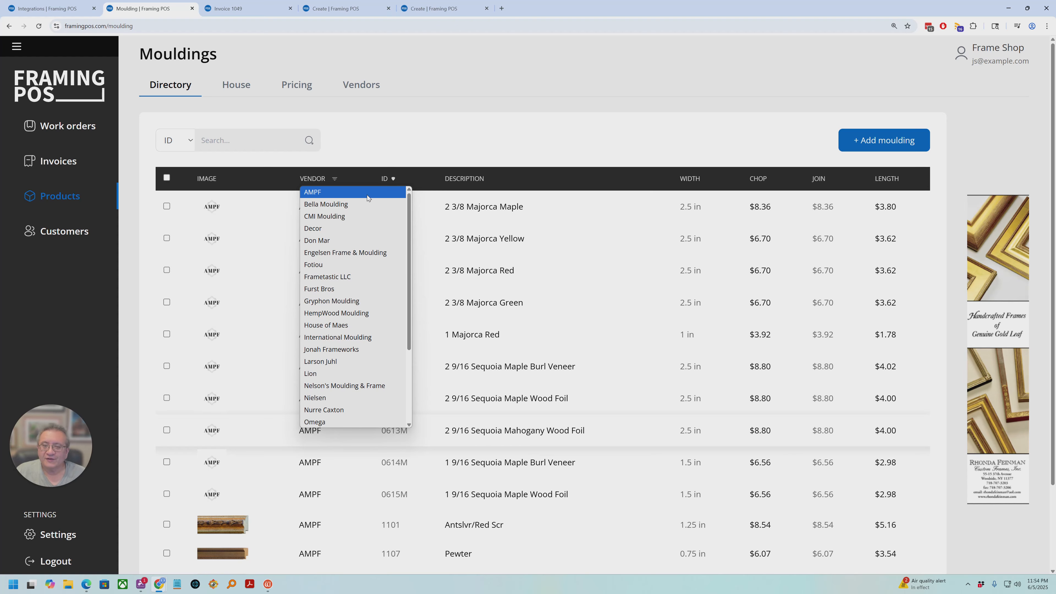
pyautogui.click(451, 116)
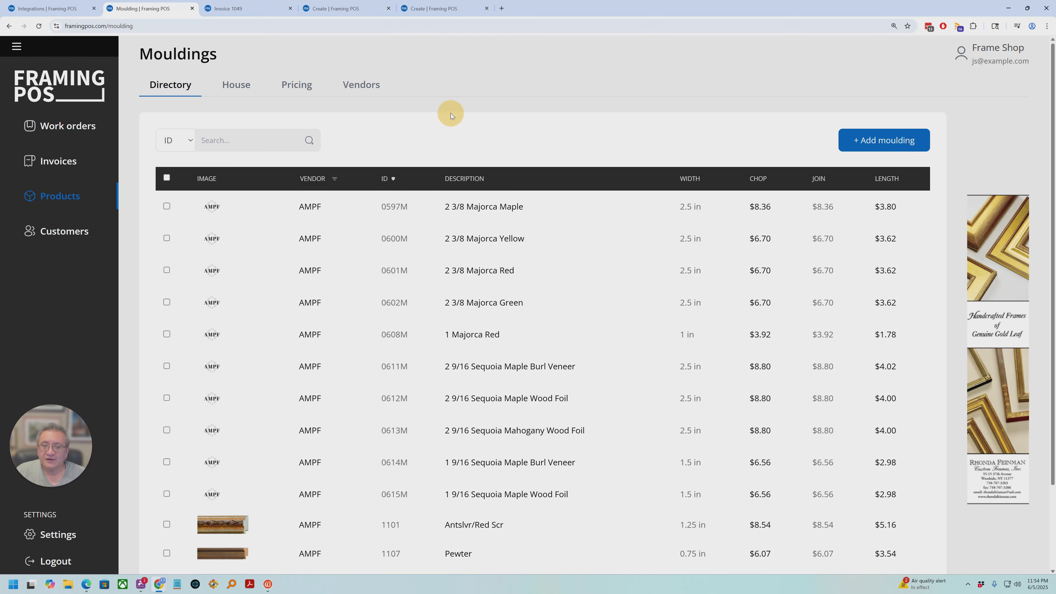
# Filter the mouldings by Engelsen Frame & Moulding and view each product image of the 1112 - 2-1/2" Gold moulding.
pyautogui.click(334, 179)
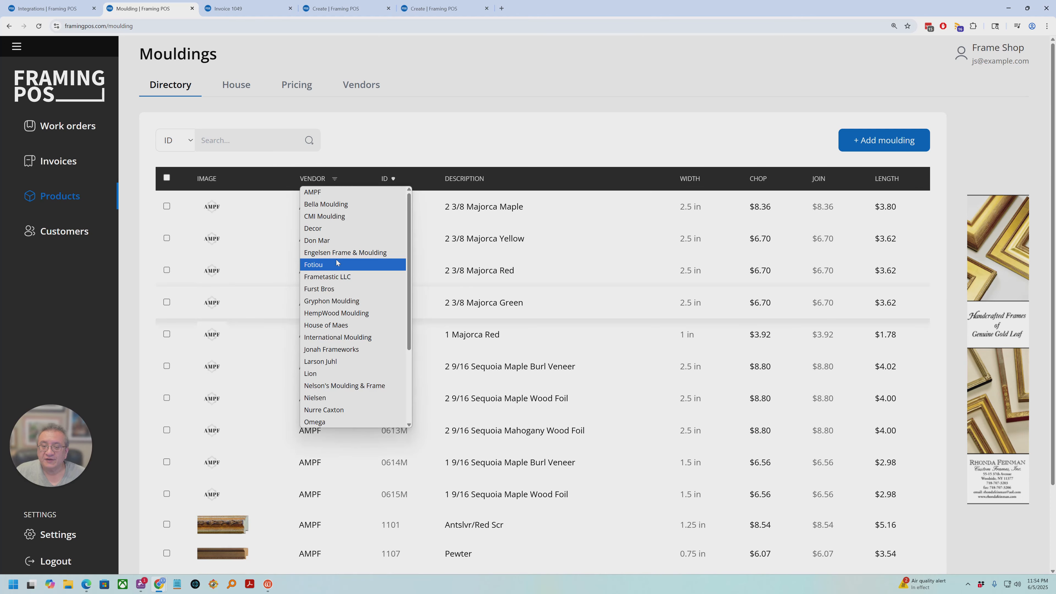
pyautogui.click(340, 247)
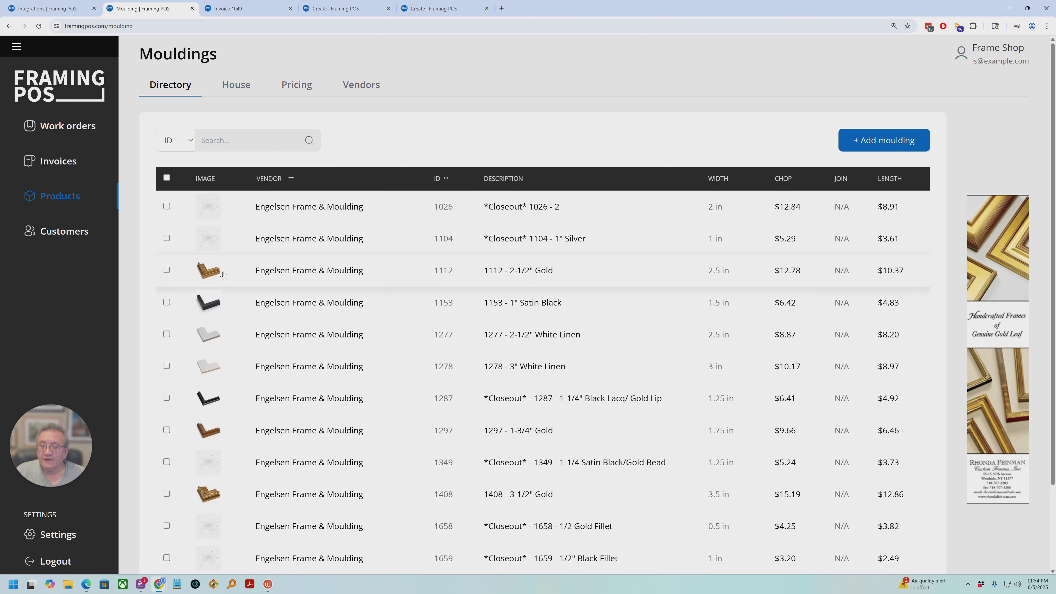
pyautogui.click(214, 271)
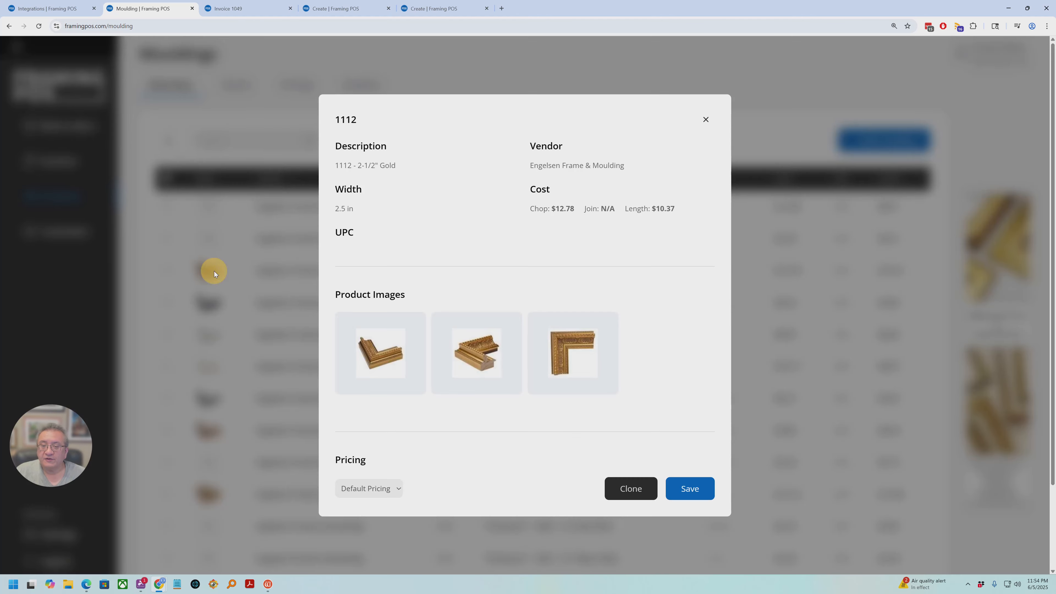
pyautogui.click(388, 355)
pyautogui.click(602, 267)
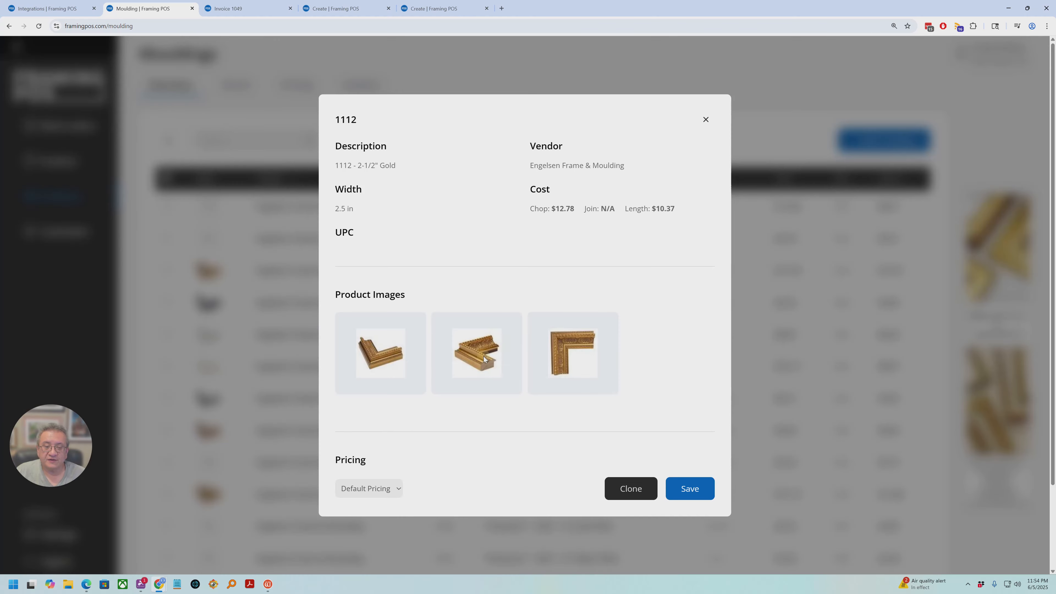
pyautogui.click(483, 356)
pyautogui.click(603, 267)
pyautogui.click(556, 347)
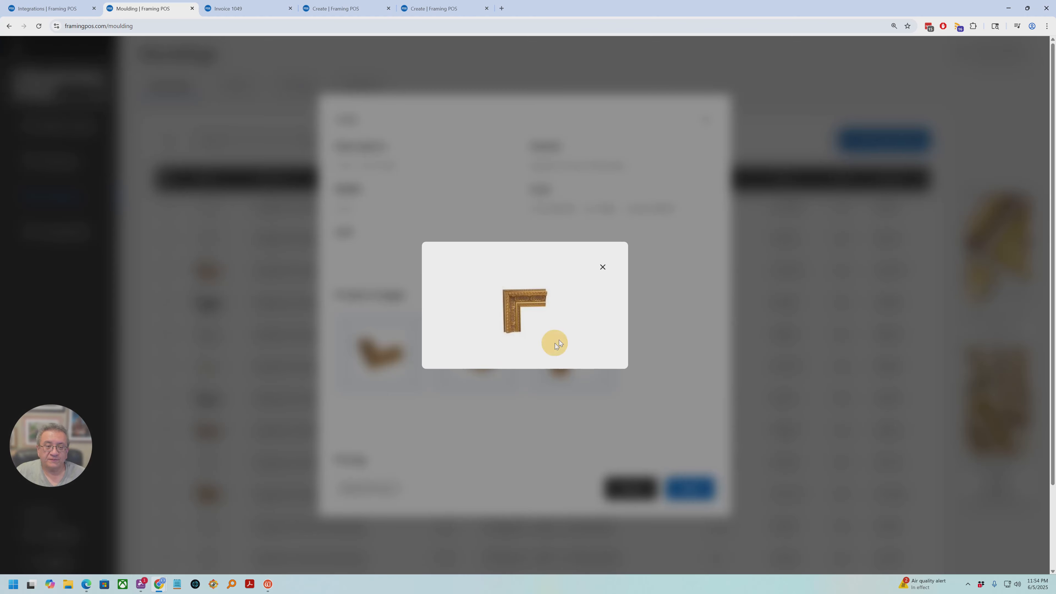
pyautogui.click(603, 267)
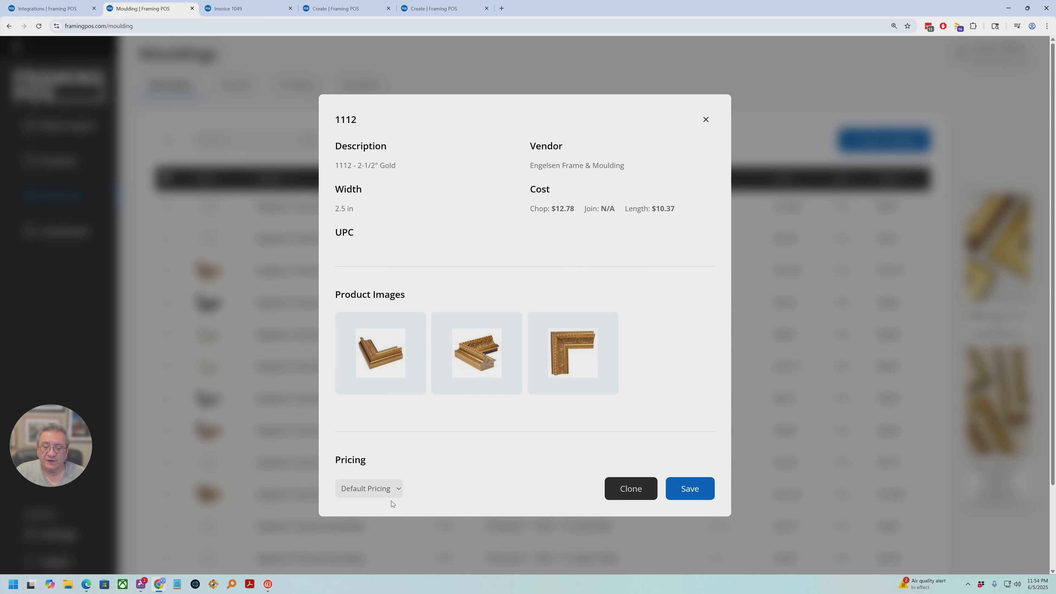
# Review the pricing choices for moulding 1112 and close its details without saving.
pyautogui.click(373, 490)
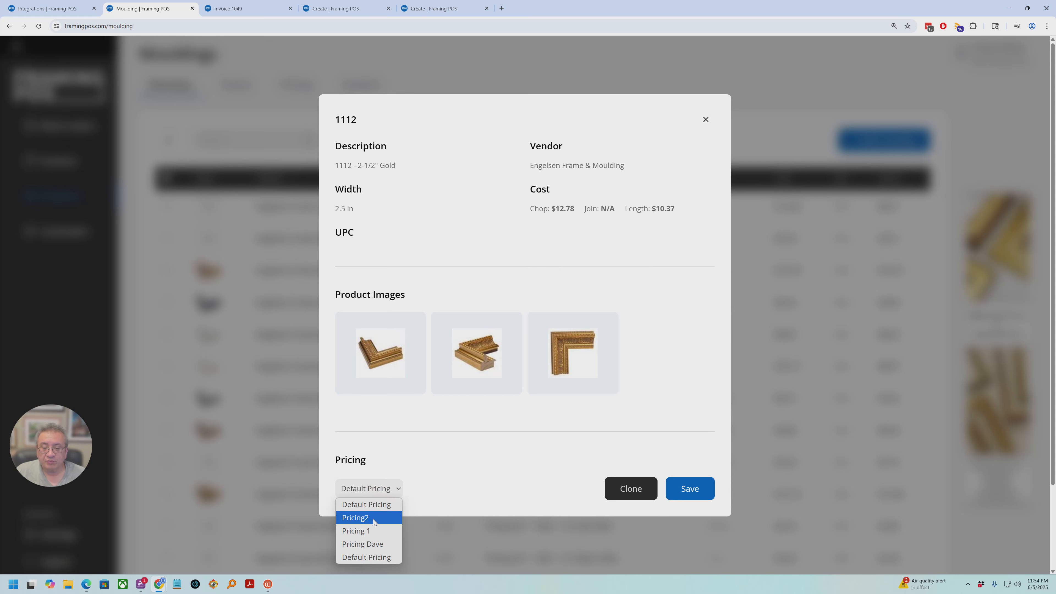
pyautogui.click(461, 473)
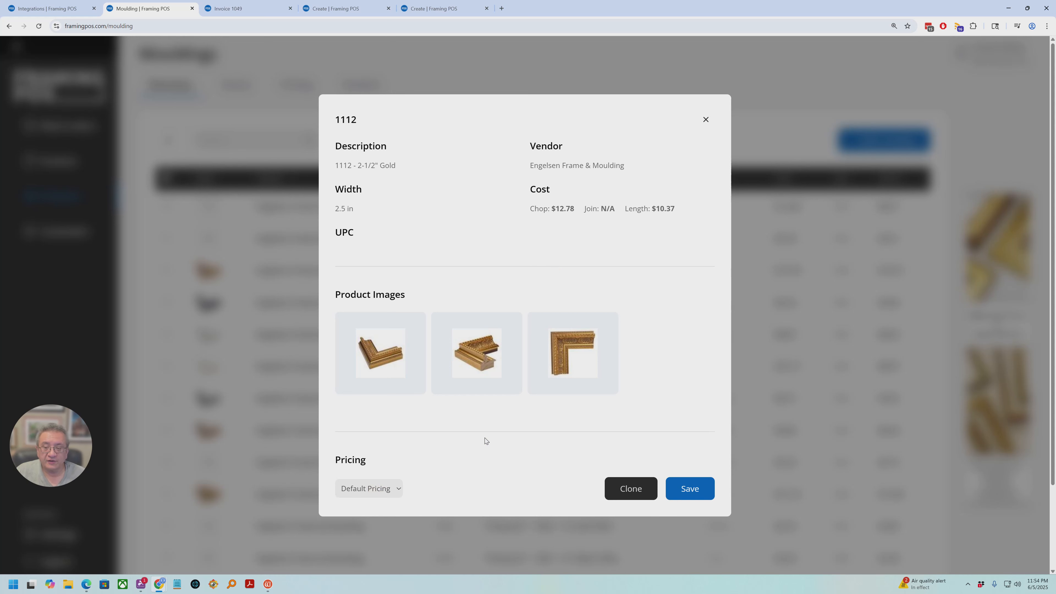
pyautogui.click(705, 119)
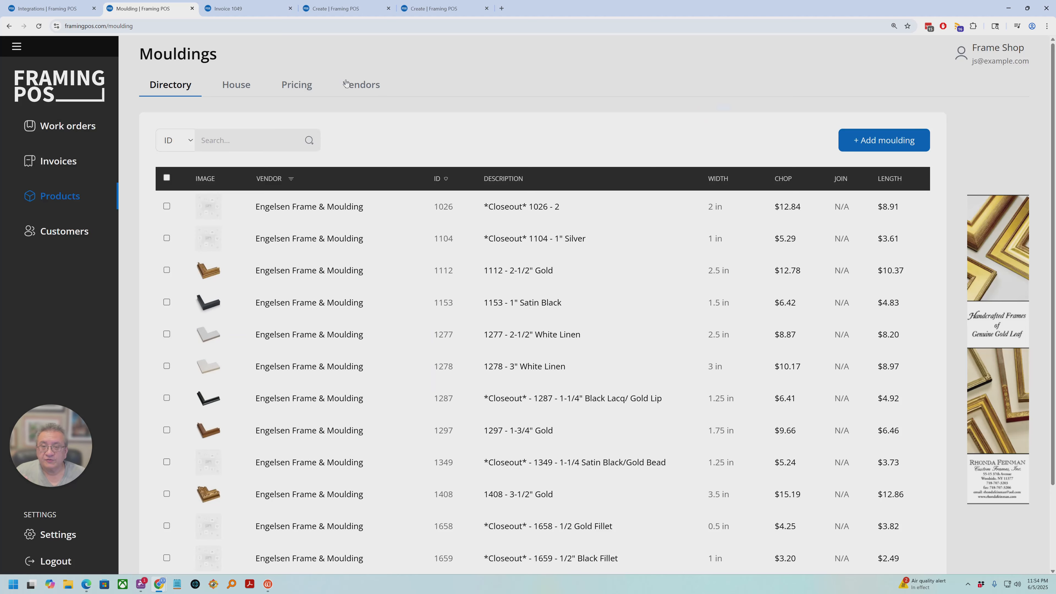
# Review the moulding vendor list, Engelsen Frame & Moulding's applied pricing choices, and the house mouldings.
pyautogui.click(356, 89)
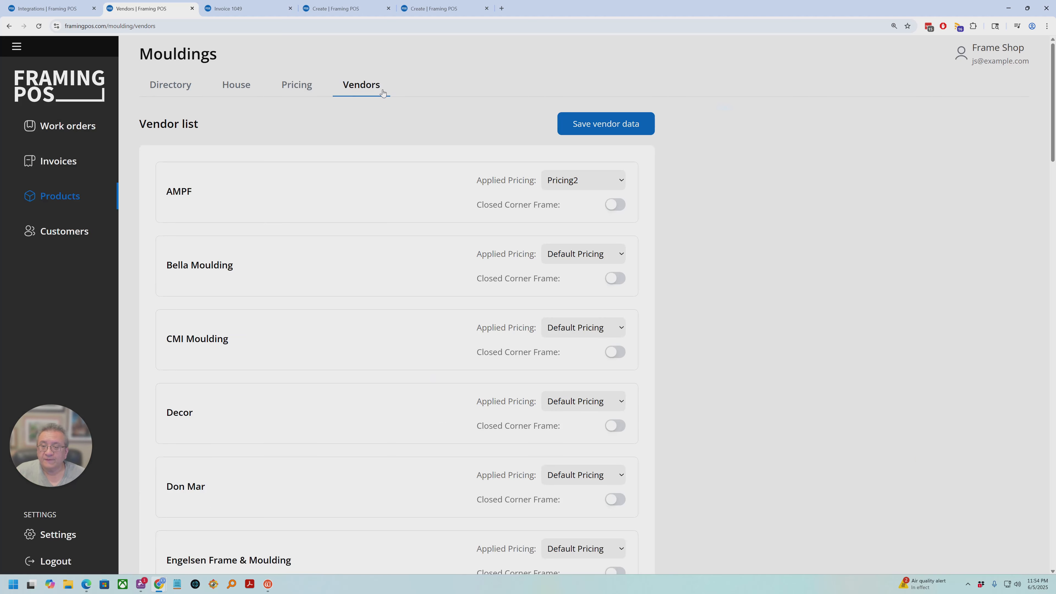
pyautogui.scroll(-15, 365, 349)
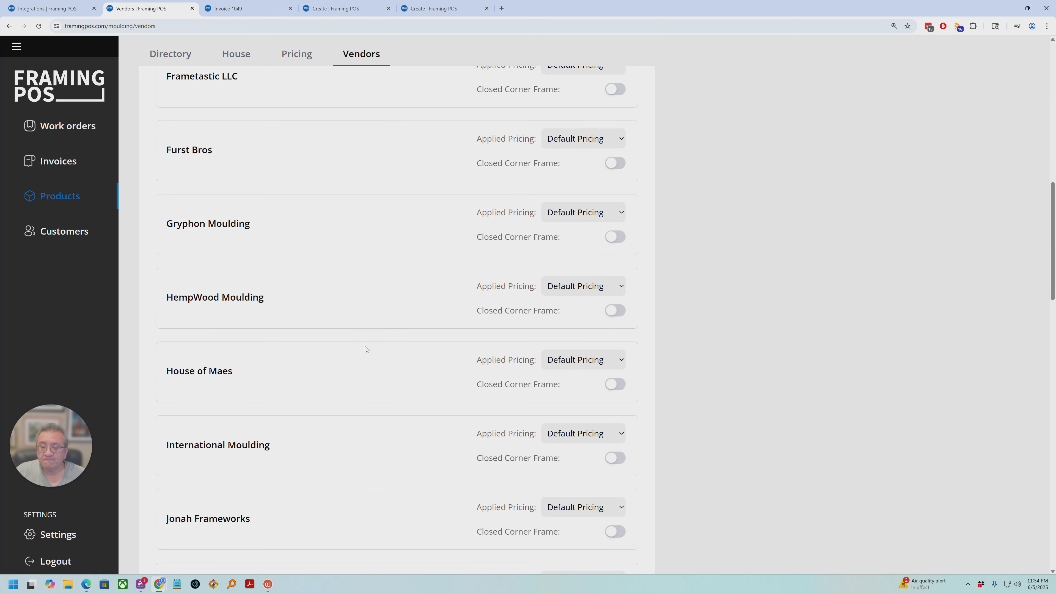
pyautogui.scroll(4, 365, 349)
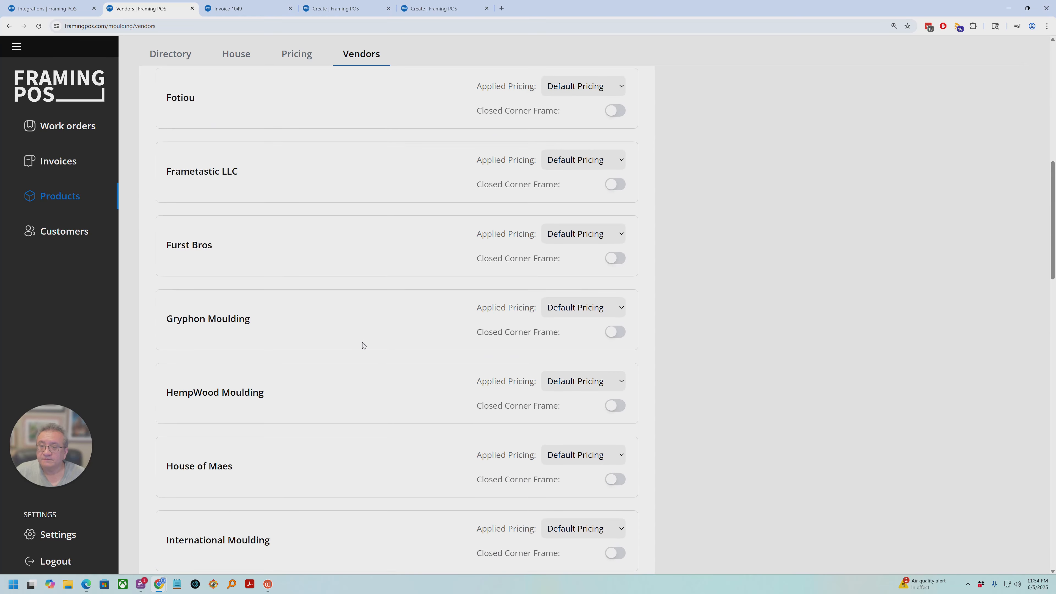
pyautogui.scroll(3, 363, 345)
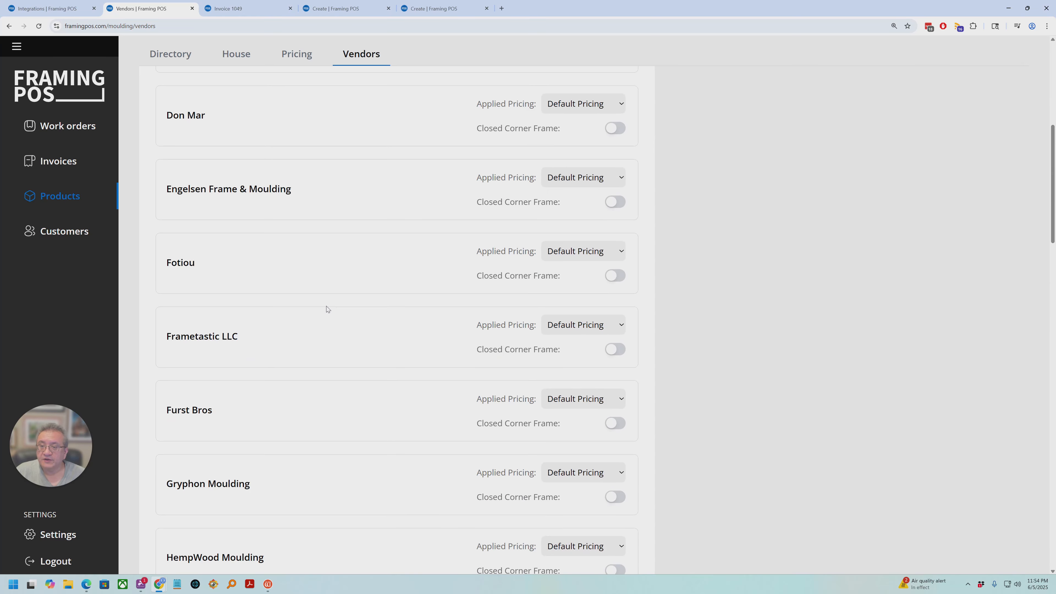
pyautogui.click(560, 178)
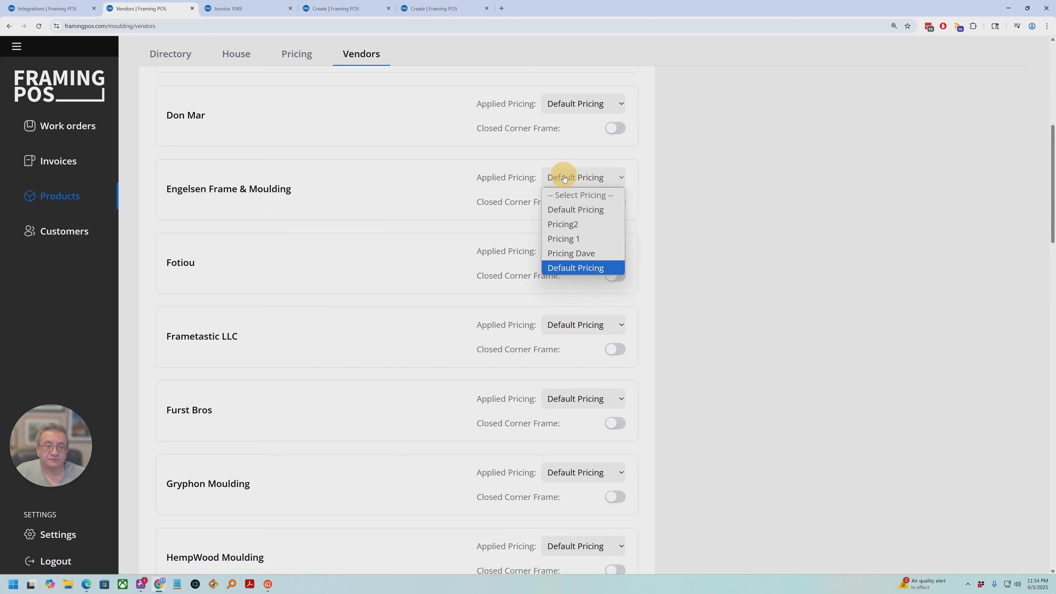
pyautogui.click(454, 176)
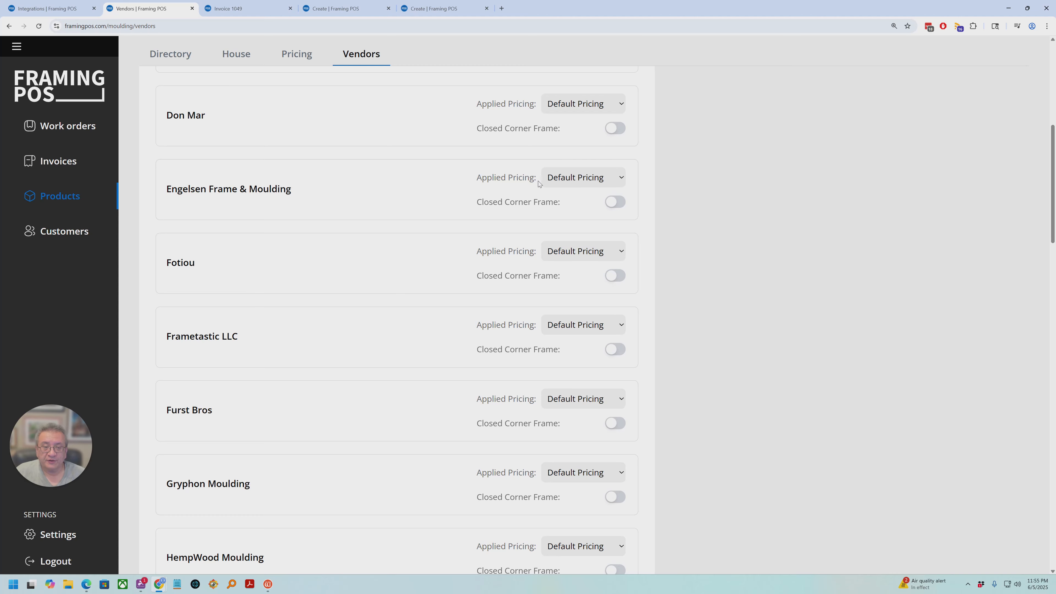
pyautogui.click(562, 178)
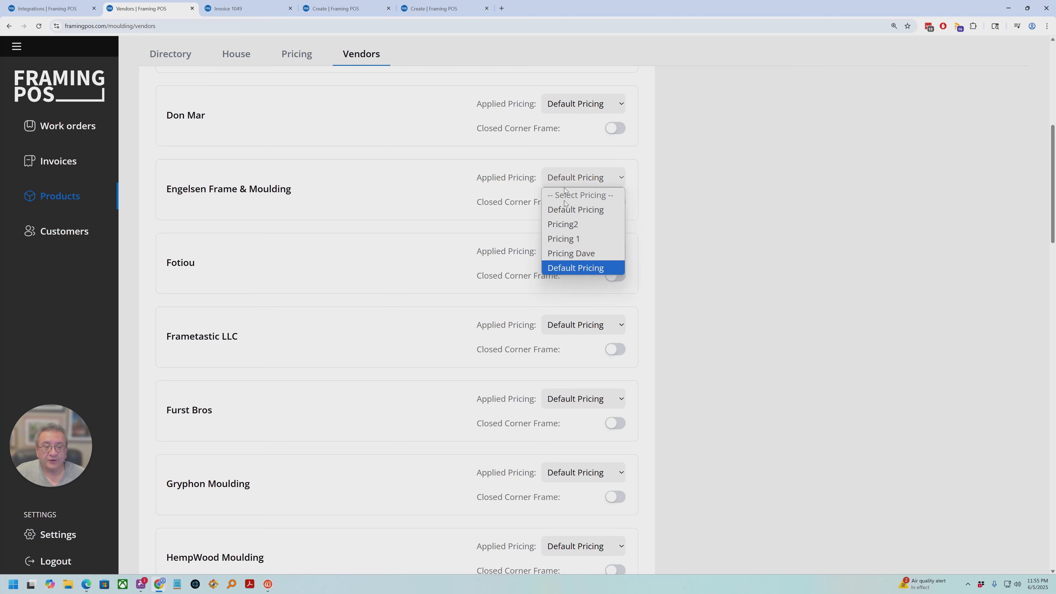
pyautogui.click(385, 199)
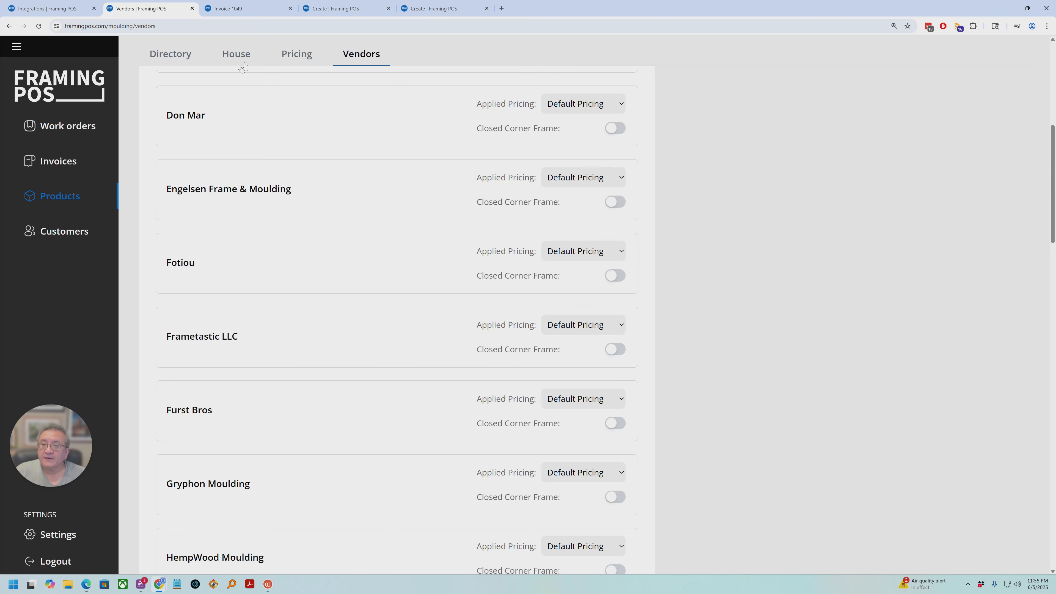
pyautogui.click(238, 56)
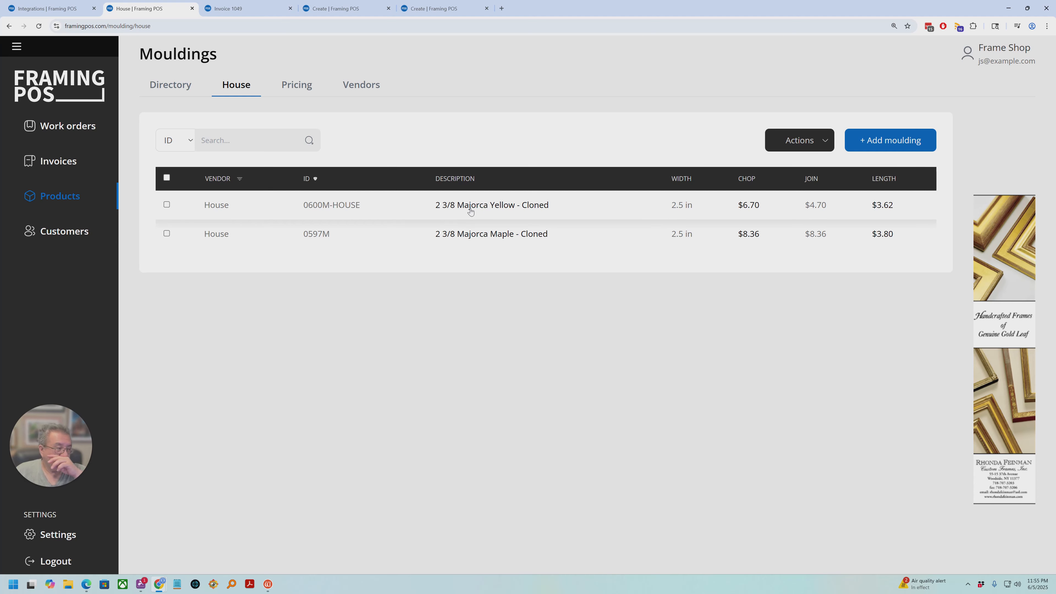
# Clone the AMPF Pewter moulding 1107 from the directory as a house moulding with the ID 1107-House.
pyautogui.click(162, 86)
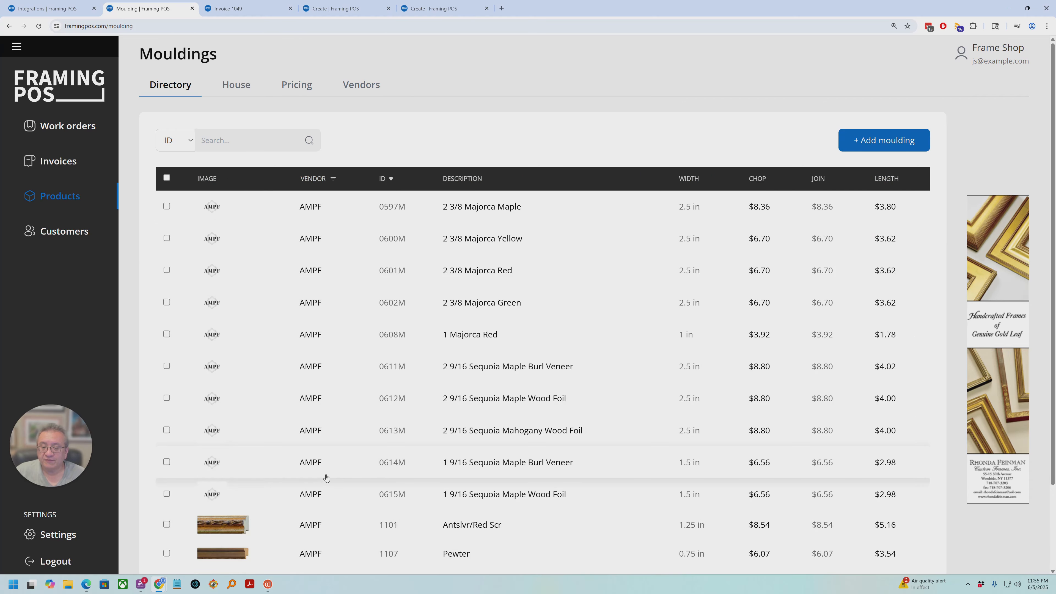
pyautogui.scroll(-2, 326, 477)
pyautogui.click(306, 474)
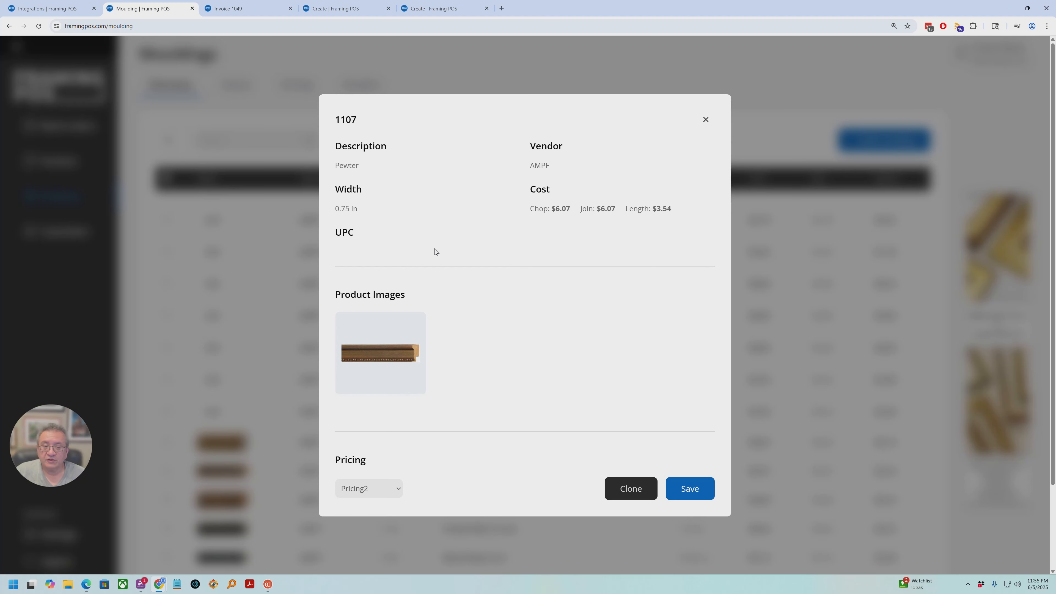
pyautogui.click(626, 489)
pyautogui.click(377, 244)
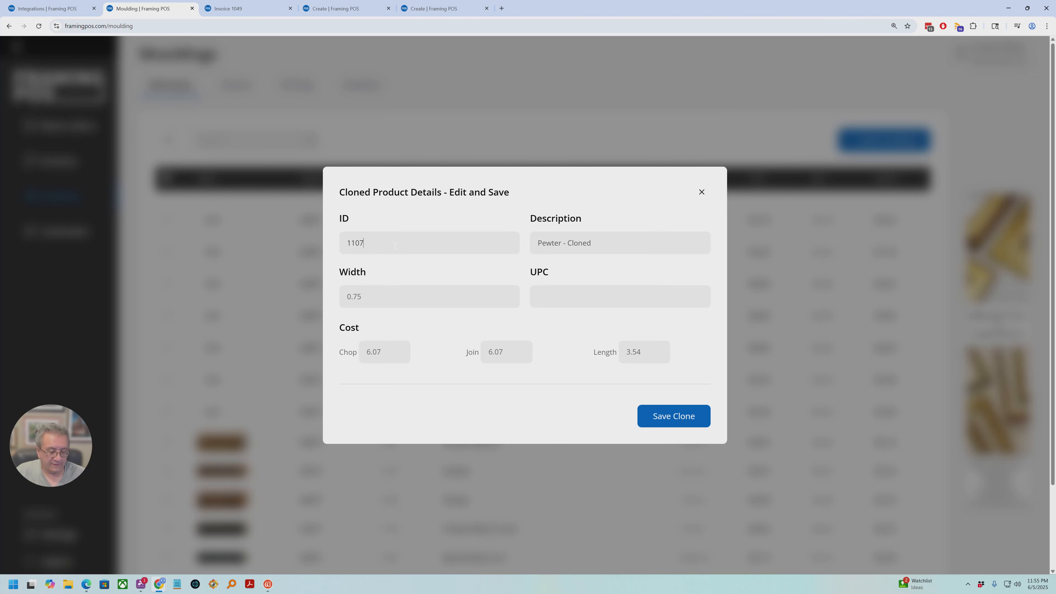
pyautogui.write('-House')
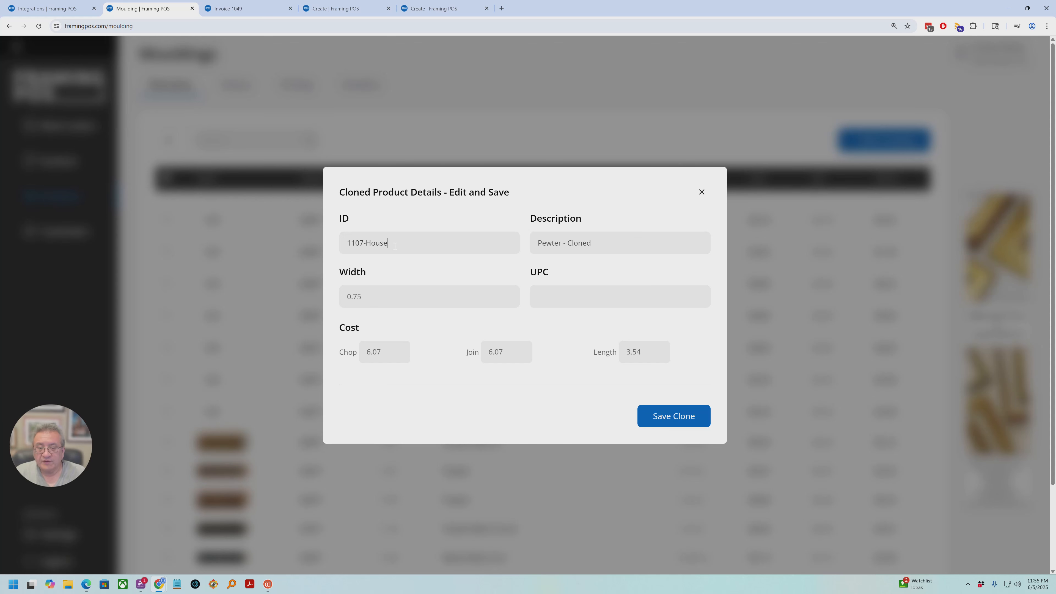
pyautogui.click(673, 421)
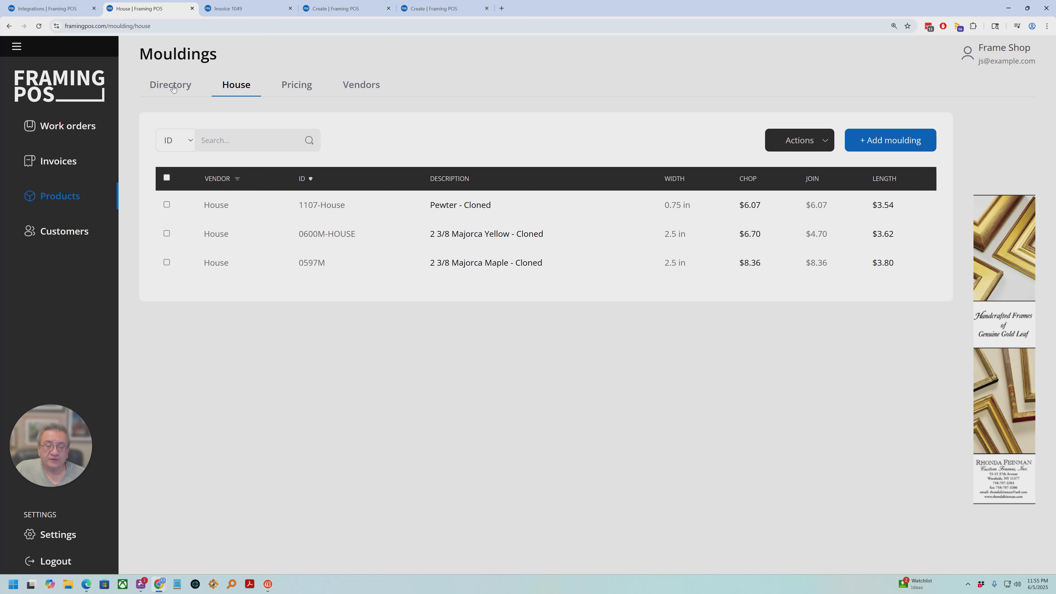
# Review the editable details and chop cost of house moulding 1107-House, and close them without saving.
pyautogui.click(319, 208)
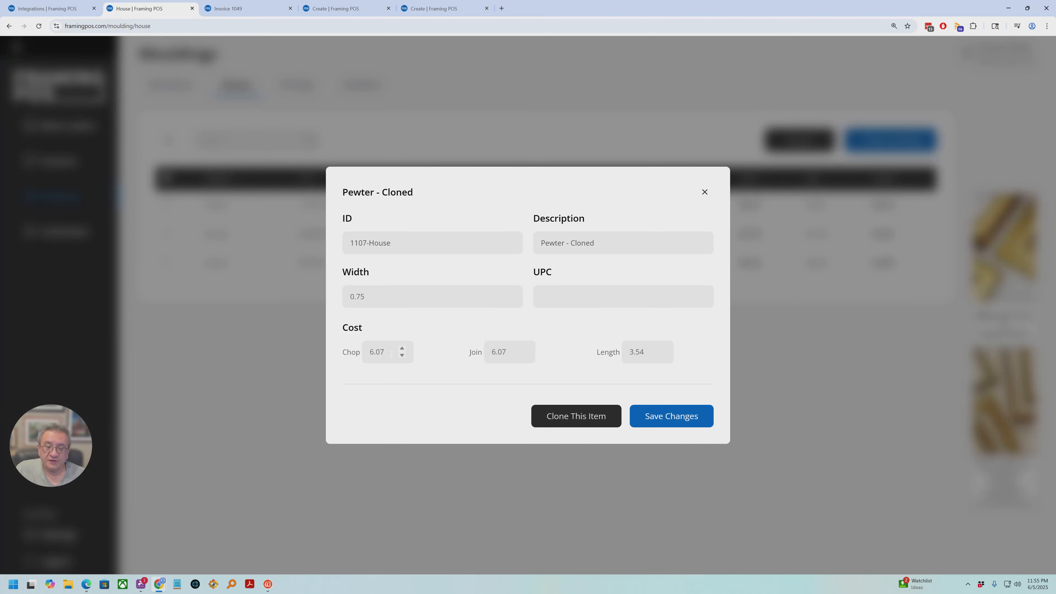
pyautogui.doubleClick(365, 352)
pyautogui.click(704, 192)
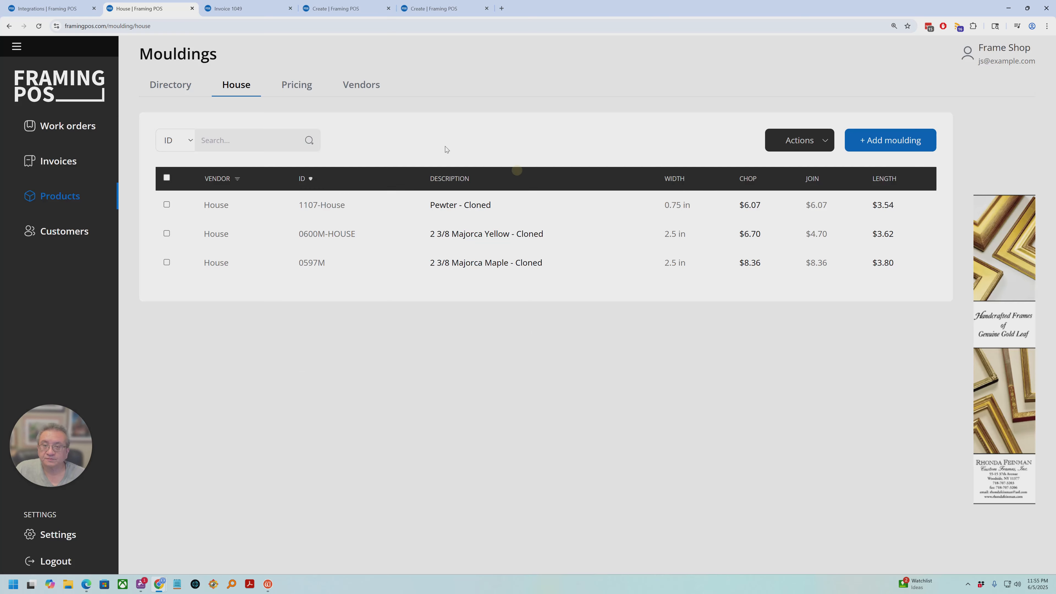
# Examine the starred Default Pricing for mouldings, including its wholesale cost ranges, markups and retail price formula.
pyautogui.click(296, 86)
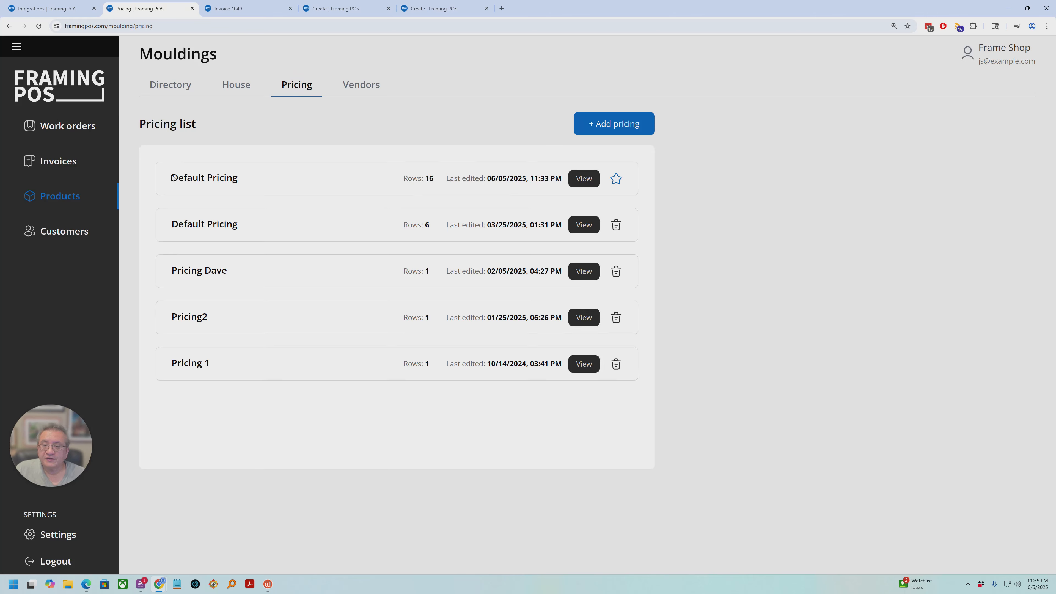
pyautogui.moveTo(172, 178); pyautogui.dragTo(511, 209)
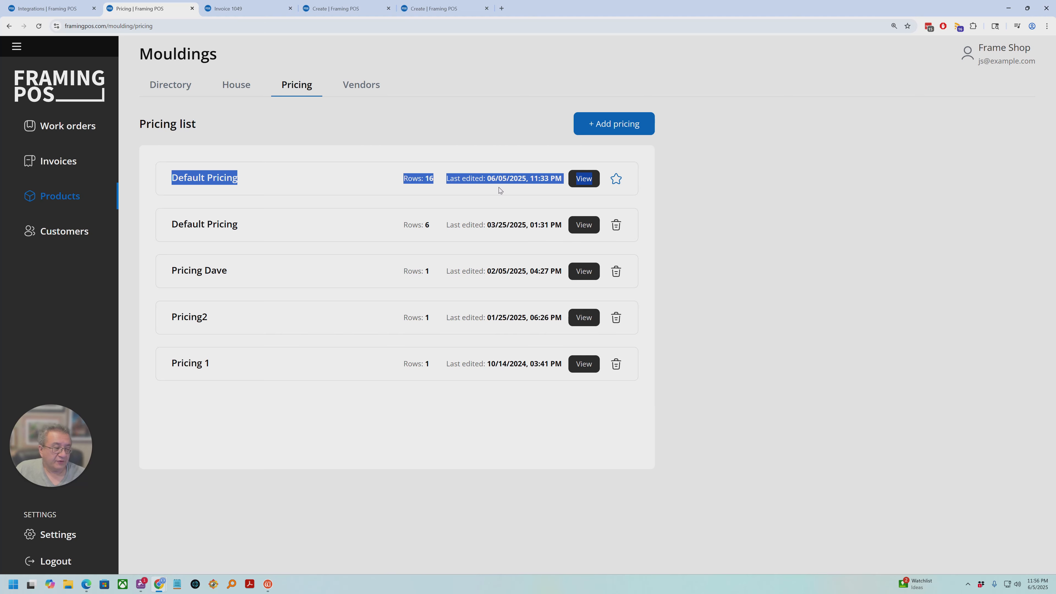
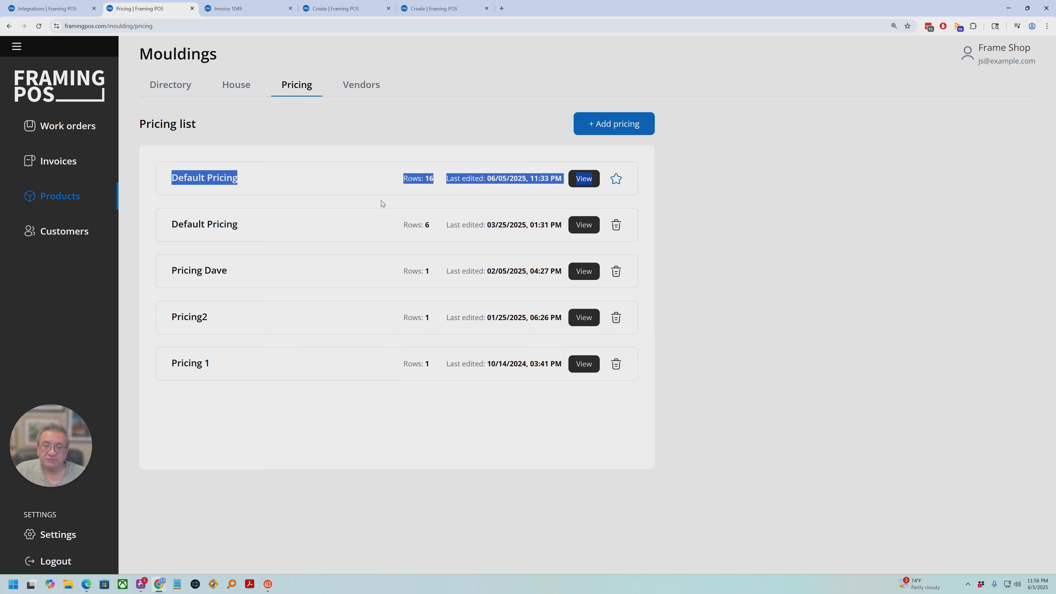
pyautogui.click(584, 178)
pyautogui.scroll(-8, 607, 269)
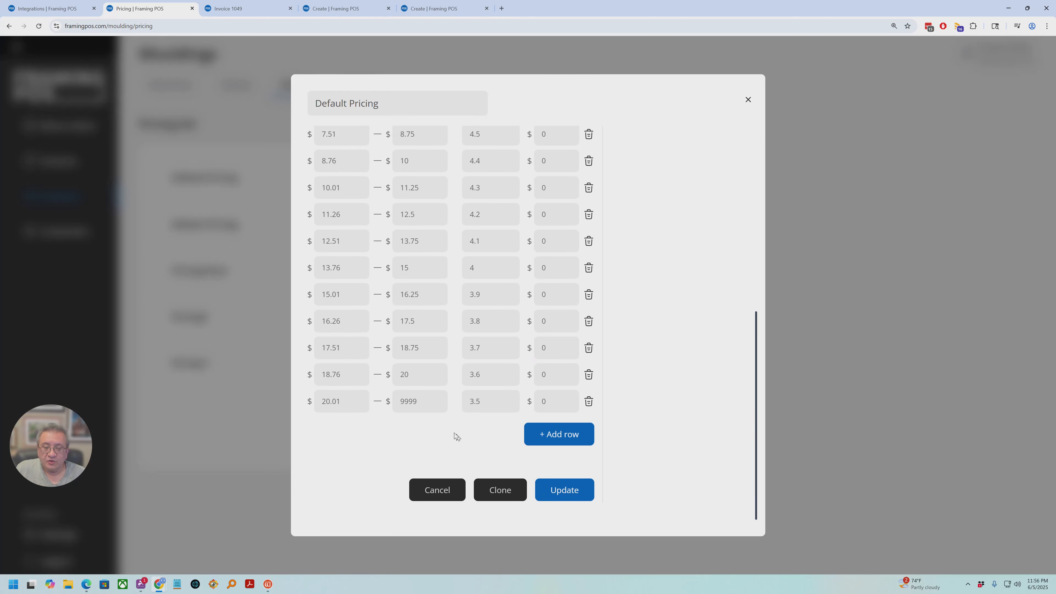
pyautogui.click(496, 491)
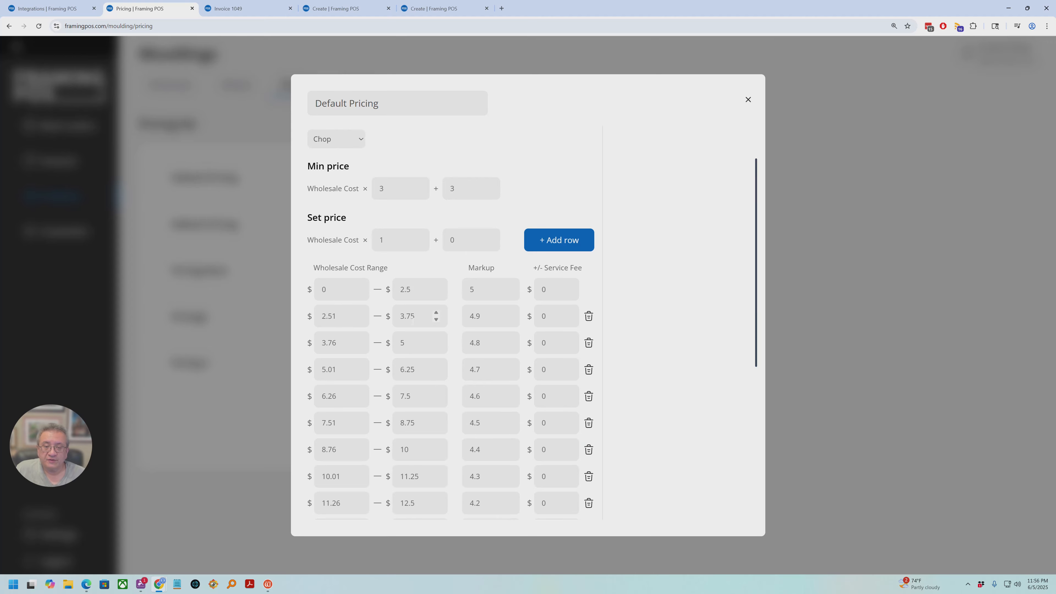
pyautogui.scroll(-6, 412, 319)
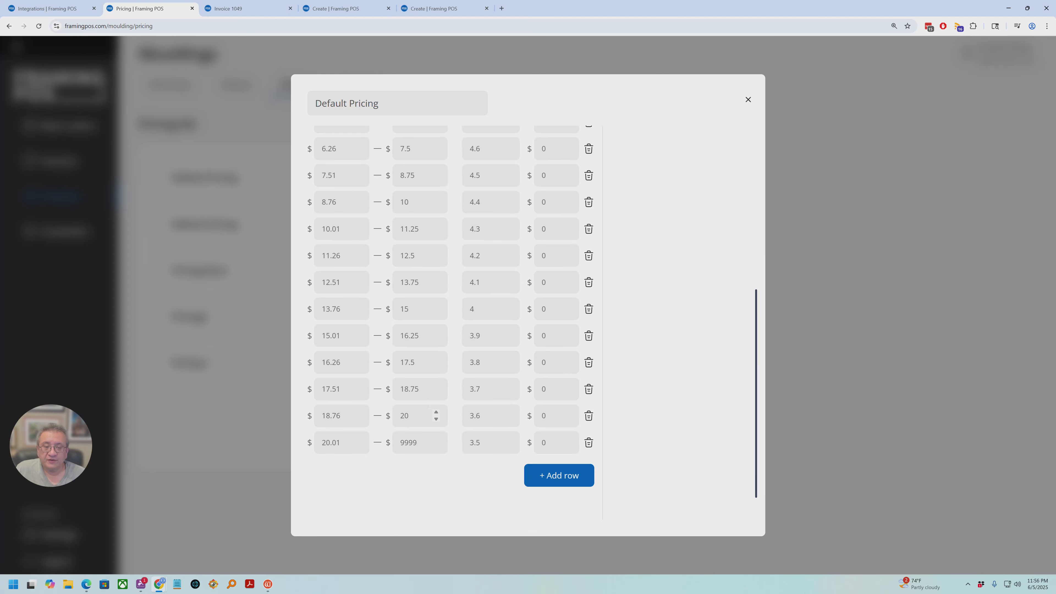
pyautogui.scroll(8, 430, 406)
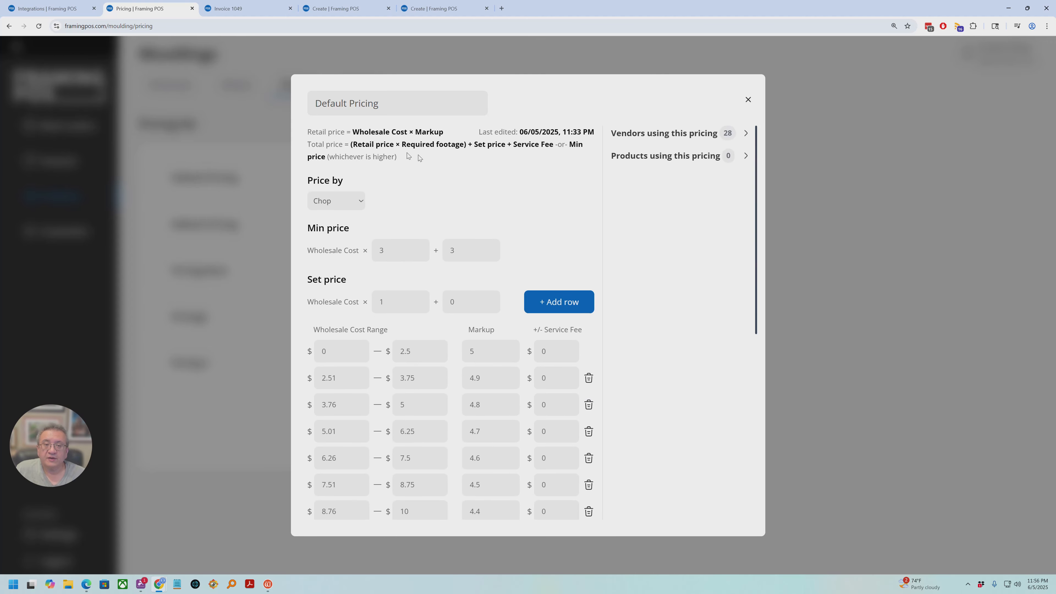
pyautogui.moveTo(312, 131); pyautogui.dragTo(505, 168)
pyautogui.click(507, 170)
# Review the vendors and products using the starred Default Pricing, and close the pricing details without updating.
pyautogui.moveTo(611, 133); pyautogui.dragTo(718, 134)
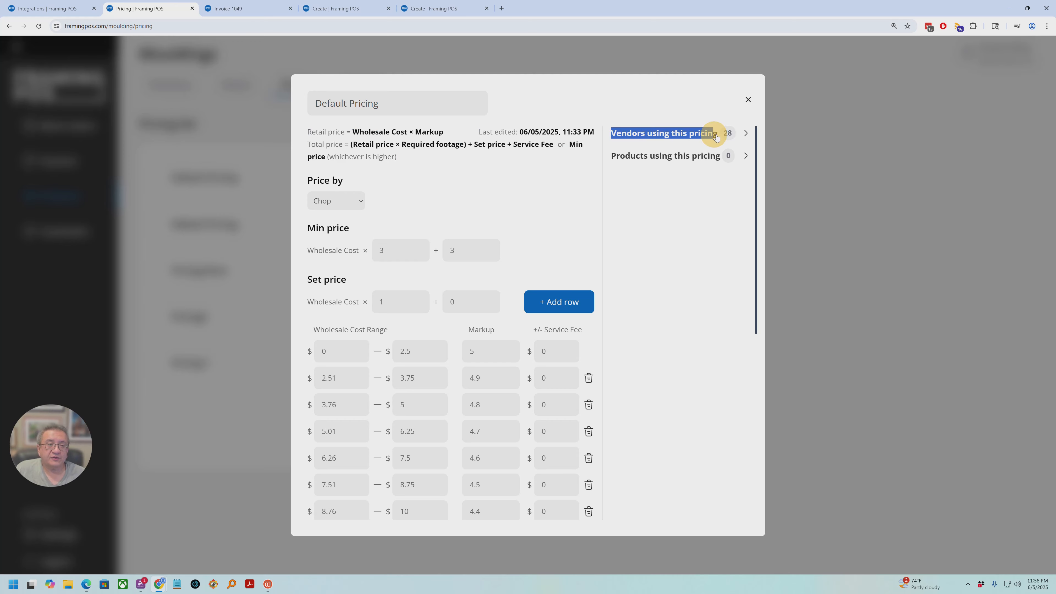
pyautogui.scroll(-7, 690, 323)
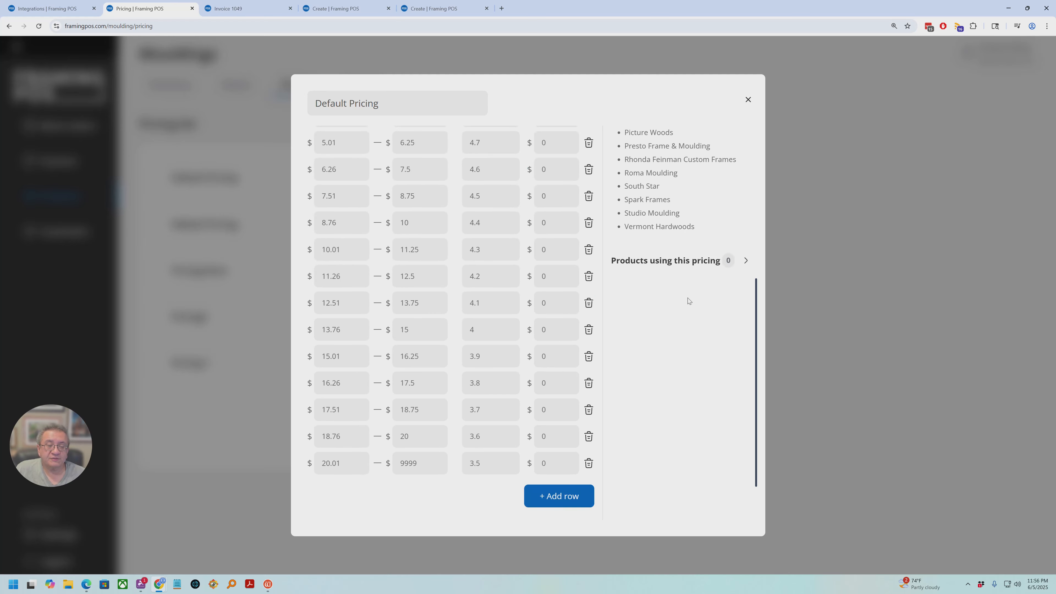
pyautogui.scroll(5, 669, 262)
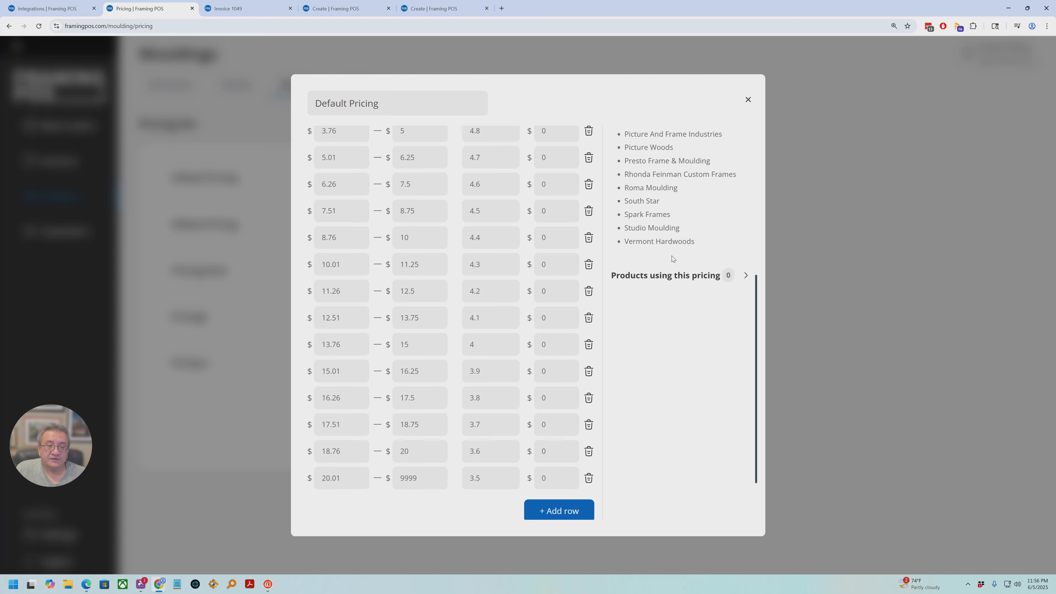
pyautogui.moveTo(625, 204); pyautogui.dragTo(682, 206)
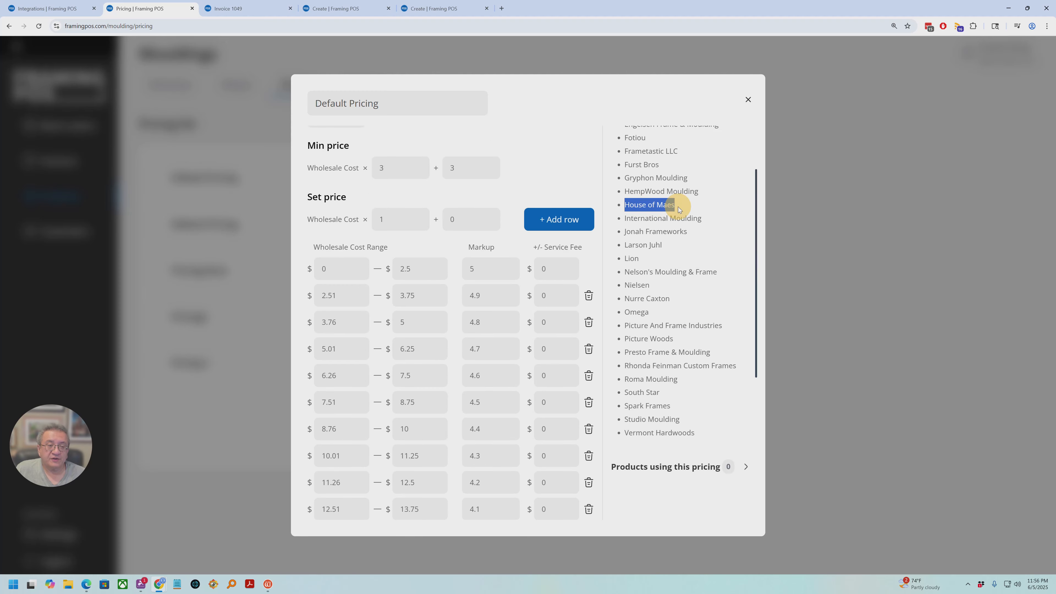
pyautogui.click(624, 221)
pyautogui.moveTo(625, 221); pyautogui.dragTo(715, 223)
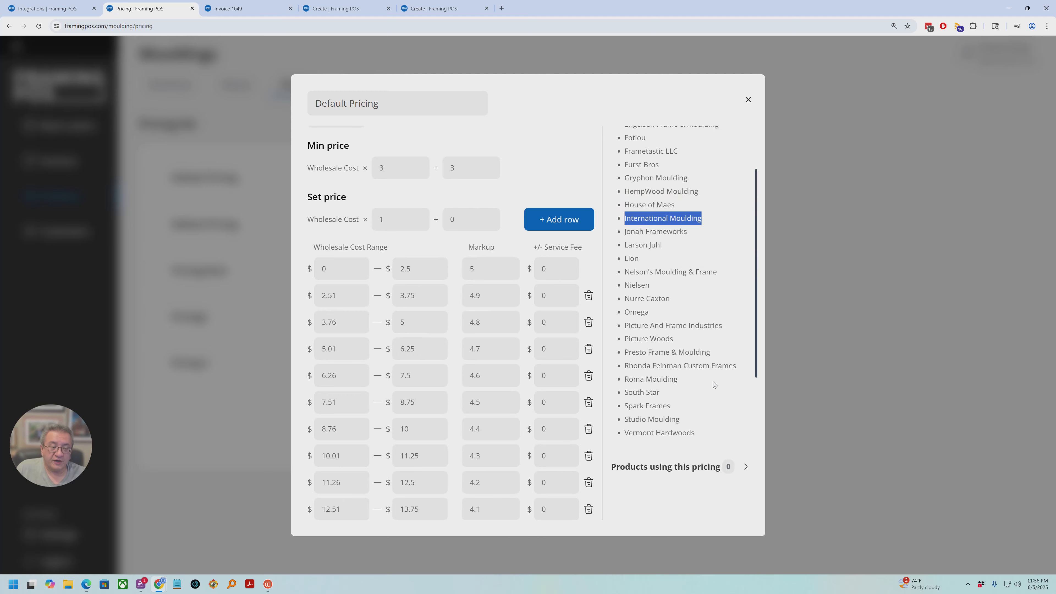
pyautogui.scroll(-2, 713, 384)
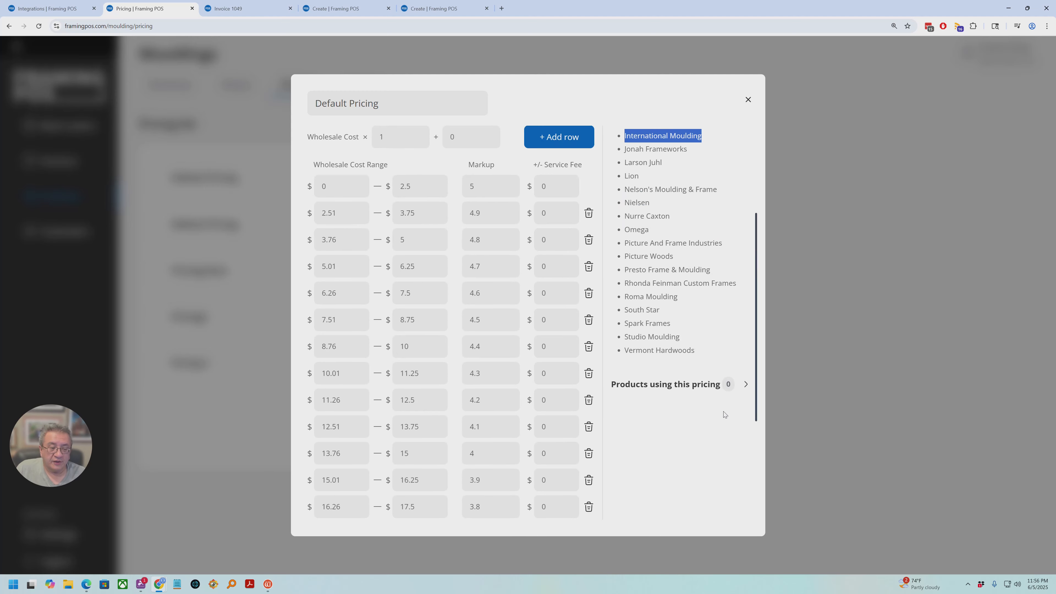
pyautogui.click(744, 385)
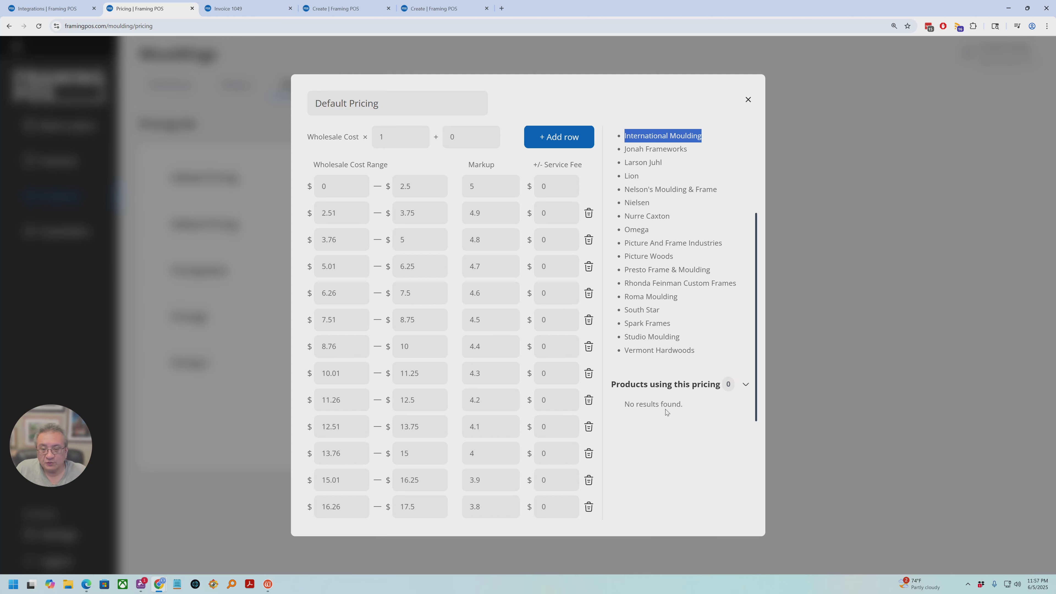
pyautogui.click(749, 98)
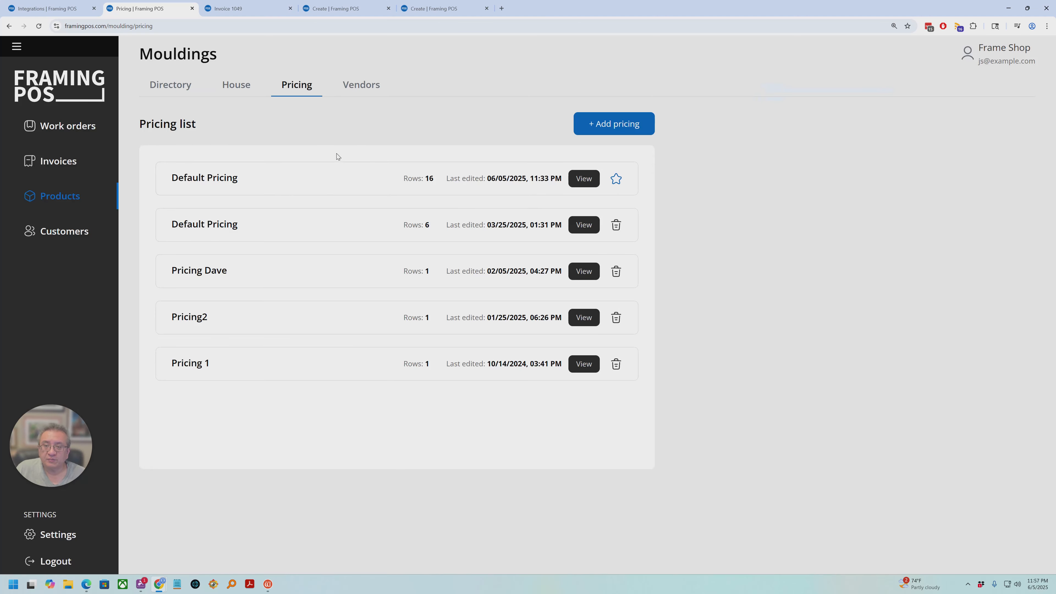
# Set the applied pricing of the moulding vendor Bella Moulding to Pricing2.
pyautogui.click(354, 86)
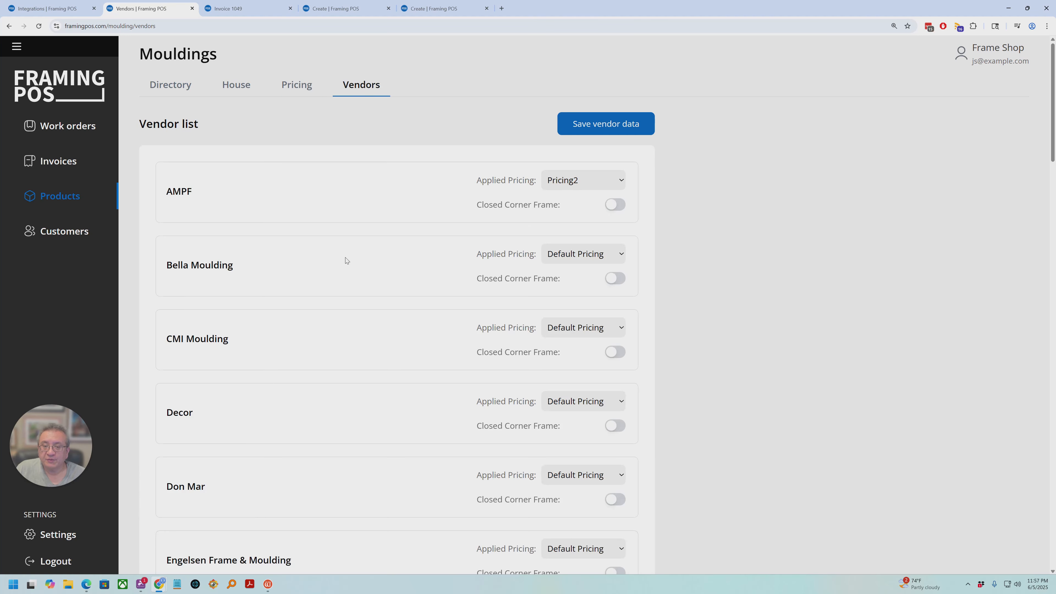
pyautogui.click(577, 254)
pyautogui.click(576, 301)
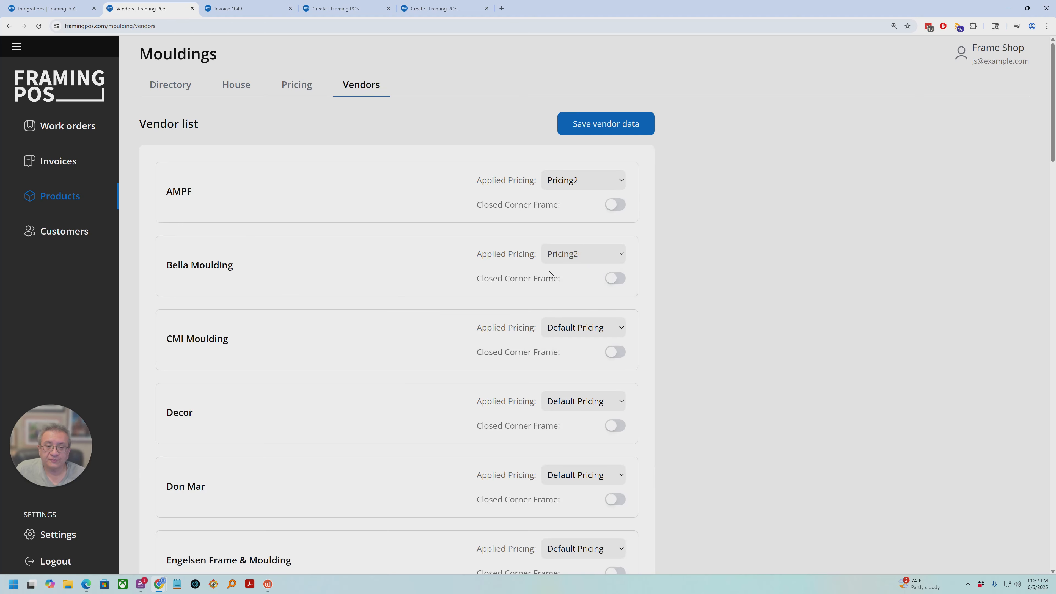
# Review the Closed Corner Frame option in the vendor list and Vermont Hardwoods' ship-from zip, base fee and minimum fee.
pyautogui.moveTo(478, 278); pyautogui.dragTo(560, 282)
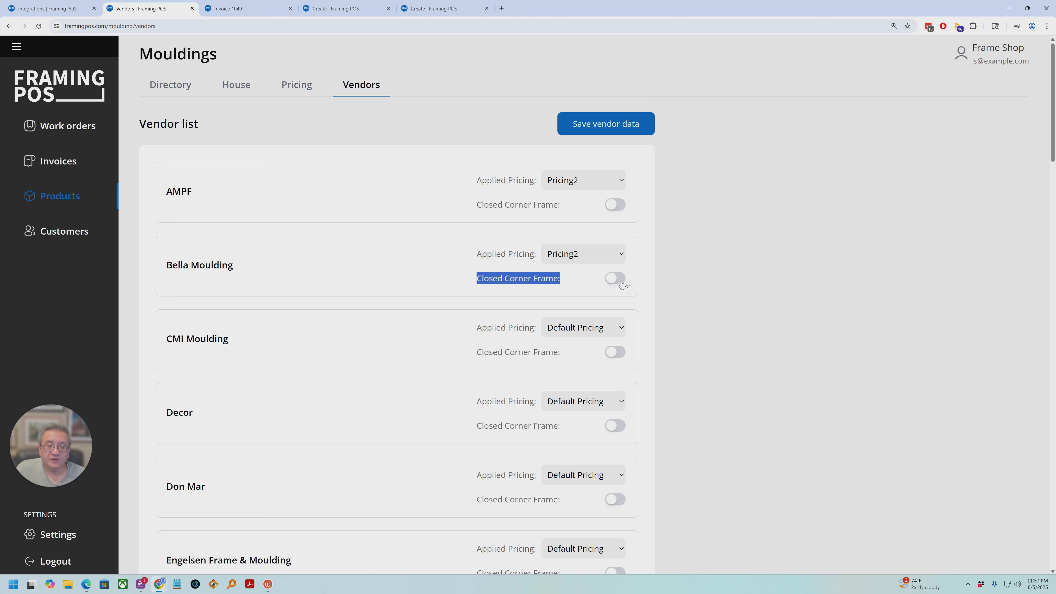
pyautogui.scroll(-20, 381, 375)
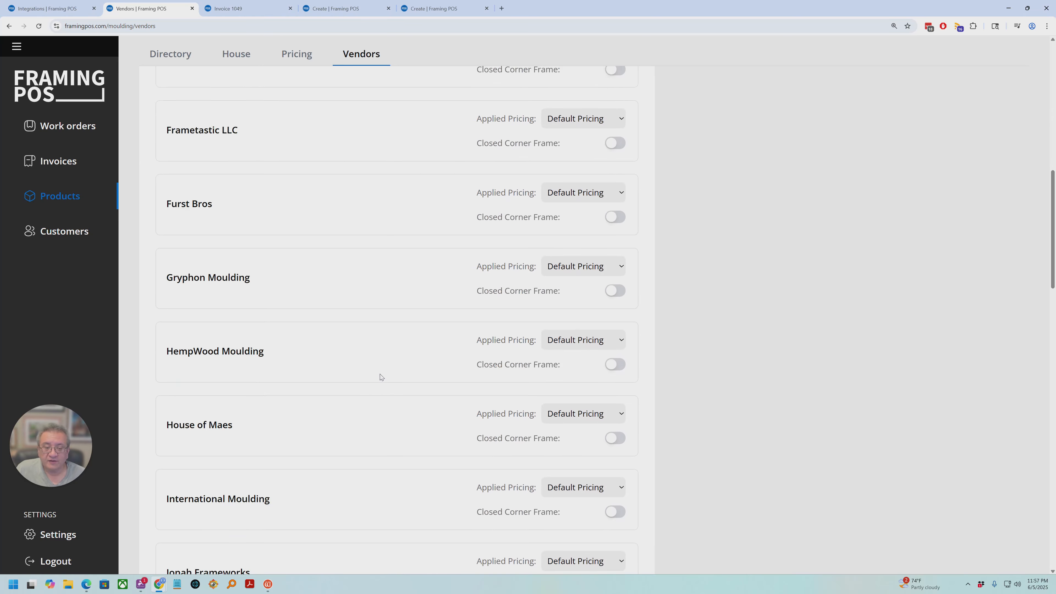
pyautogui.scroll(-10, 384, 372)
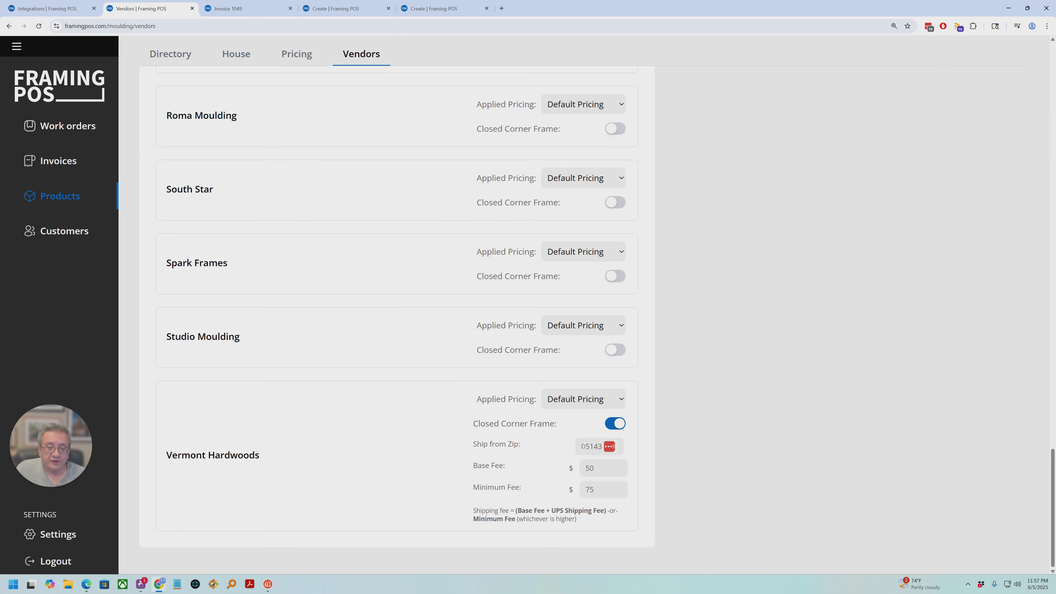
pyautogui.click(609, 445)
pyautogui.click(634, 448)
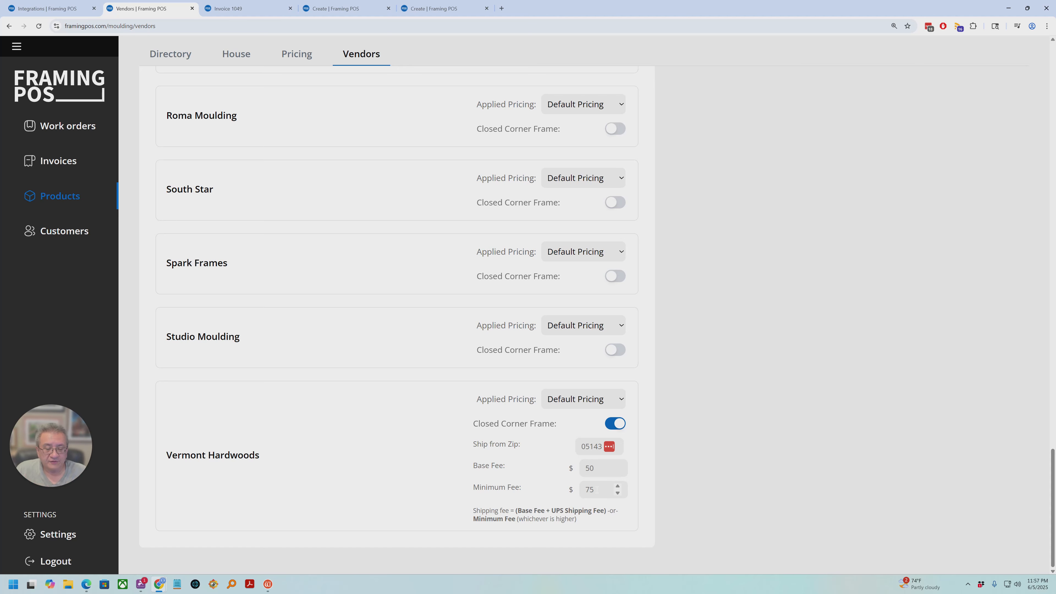
pyautogui.moveTo(597, 489); pyautogui.dragTo(549, 473)
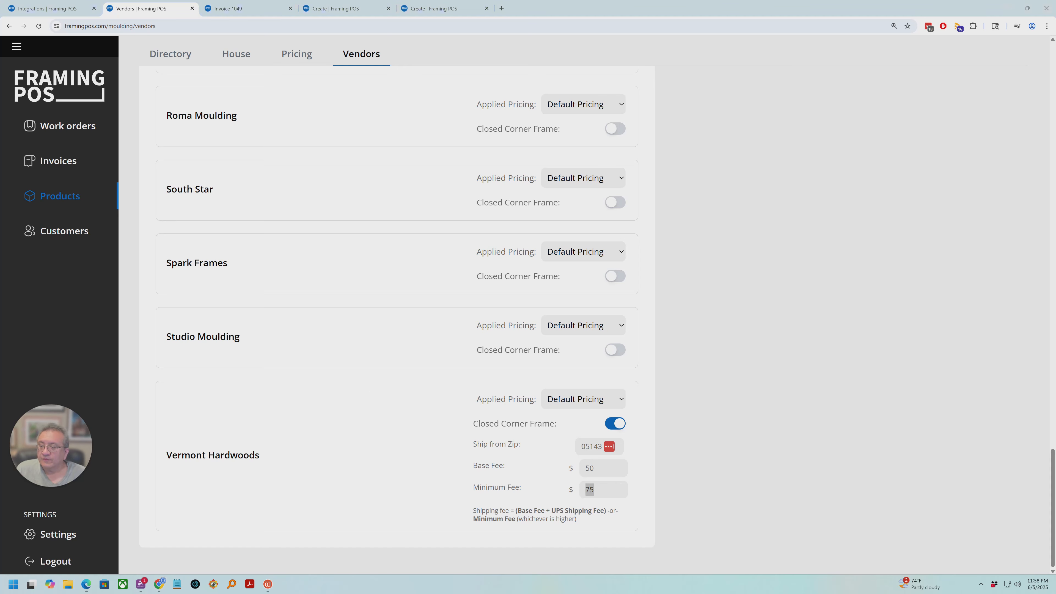
# Review the matboard directory, pricing list and vendor list, including the pricing choices available for Bainbridge.
pyautogui.moveTo(43, 196)
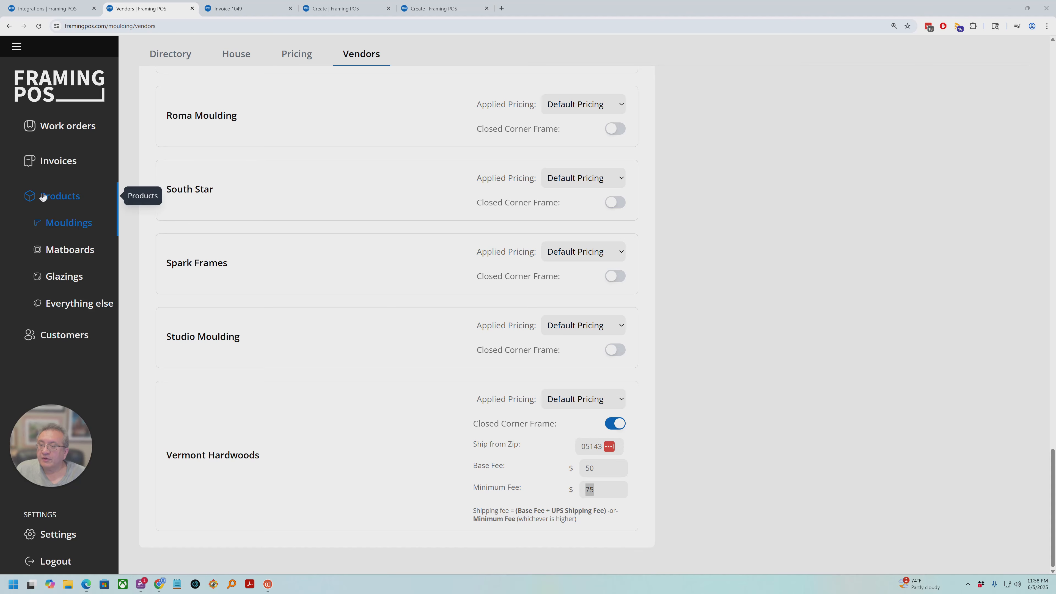
pyautogui.click(71, 249)
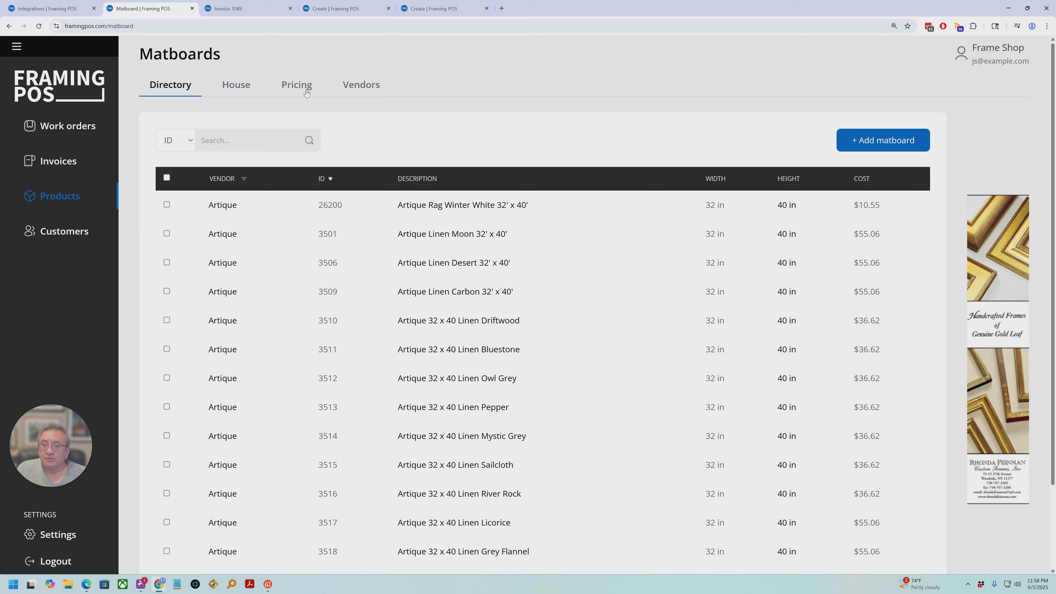
pyautogui.click(301, 92)
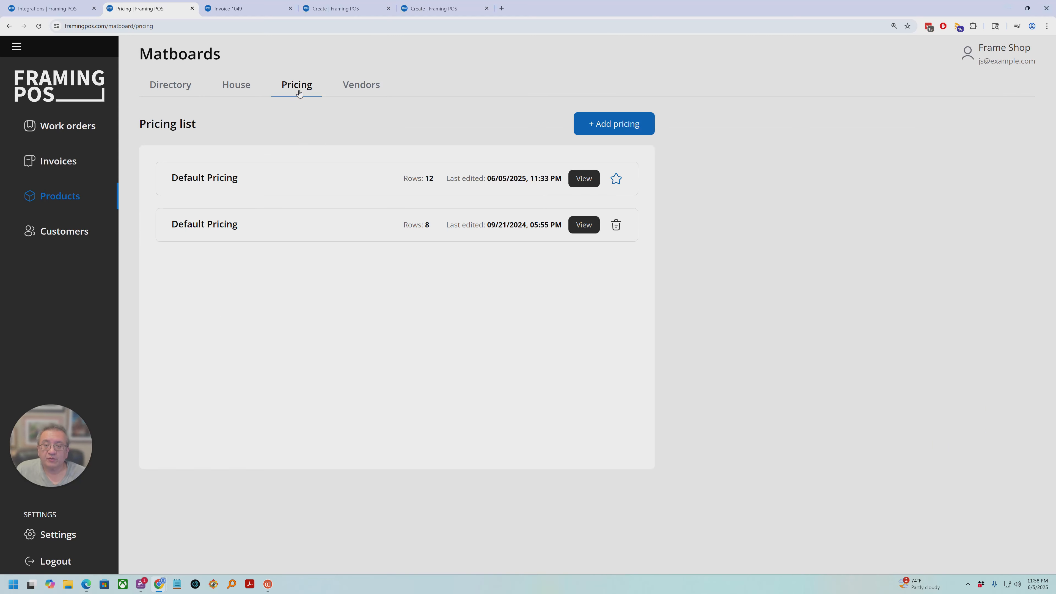
pyautogui.click(356, 86)
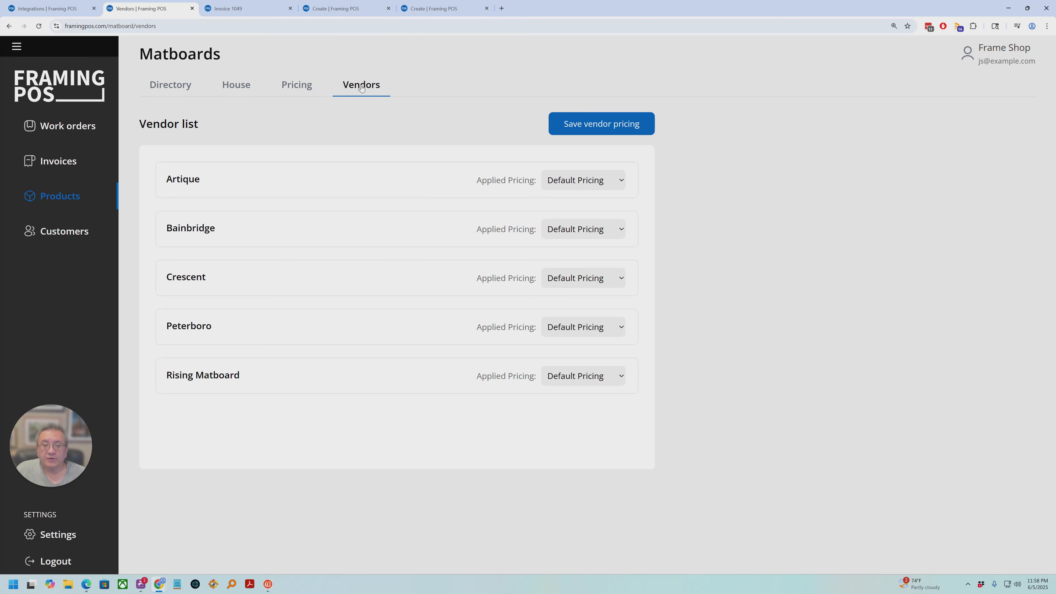
pyautogui.moveTo(175, 195); pyautogui.dragTo(276, 323)
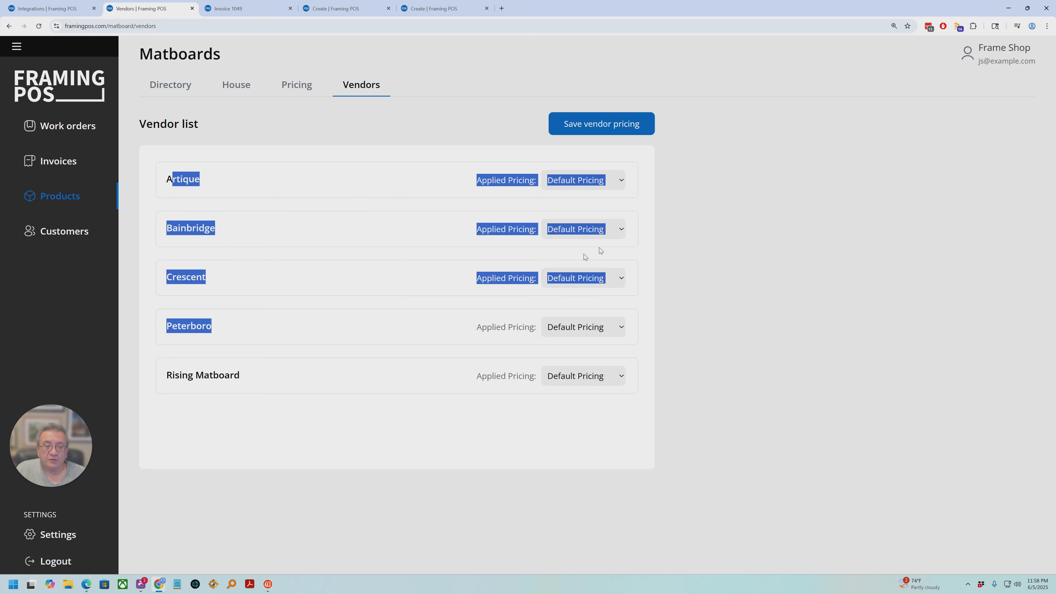
pyautogui.click(612, 229)
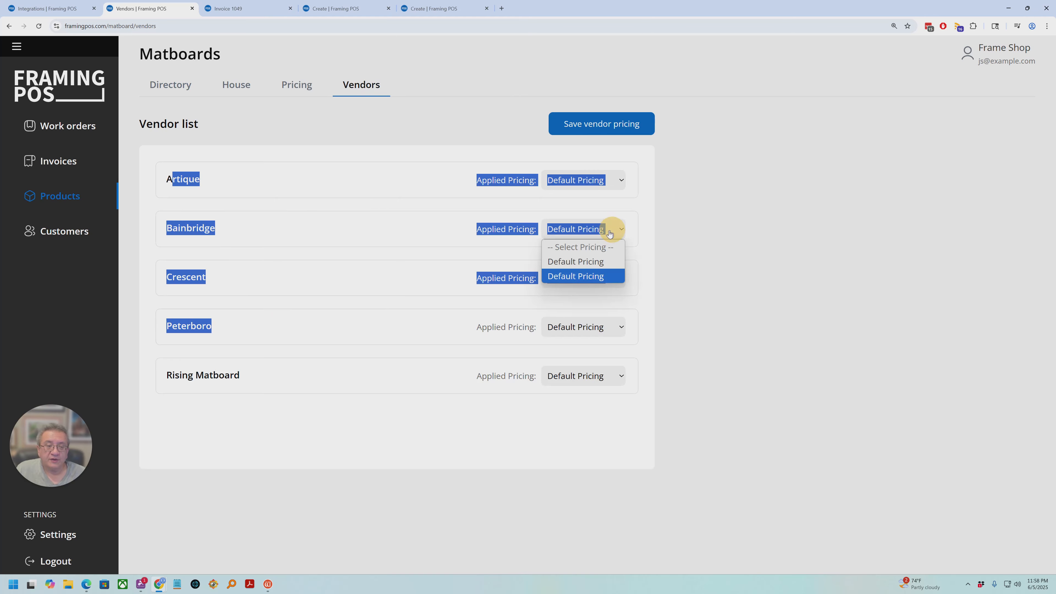
pyautogui.click(589, 263)
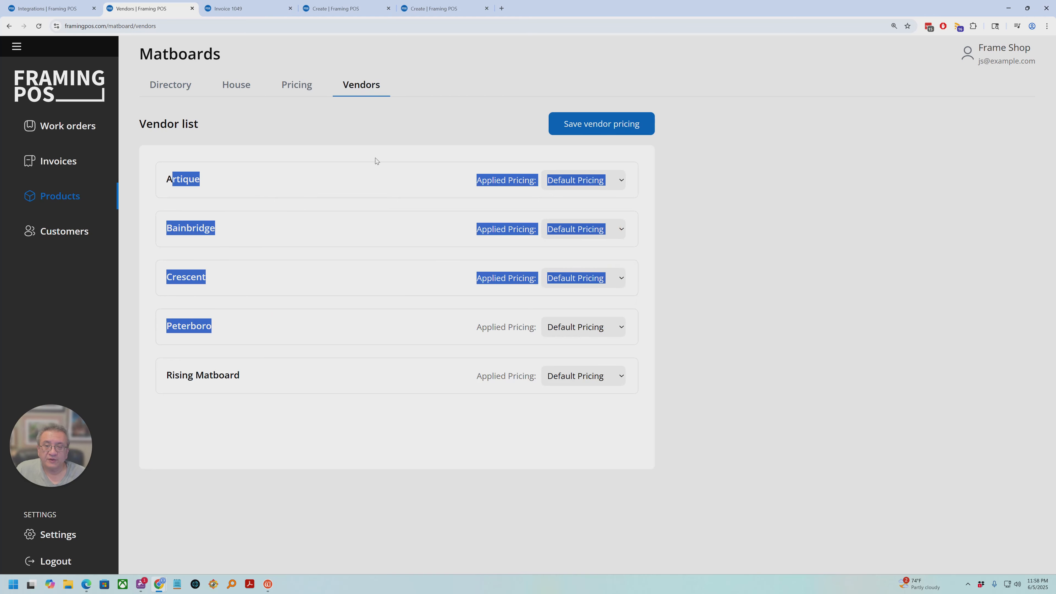
# Try to rename the unstarred matboard Default Pricing to Not Default Pricing with an added row, and check which vendors use it.
pyautogui.click(164, 88)
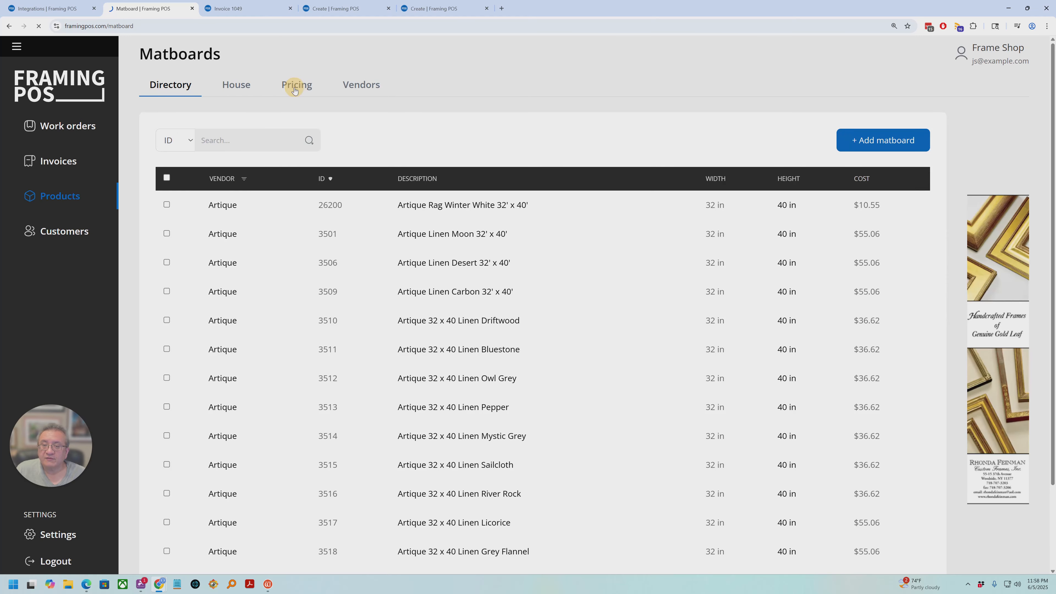
pyautogui.click(295, 88)
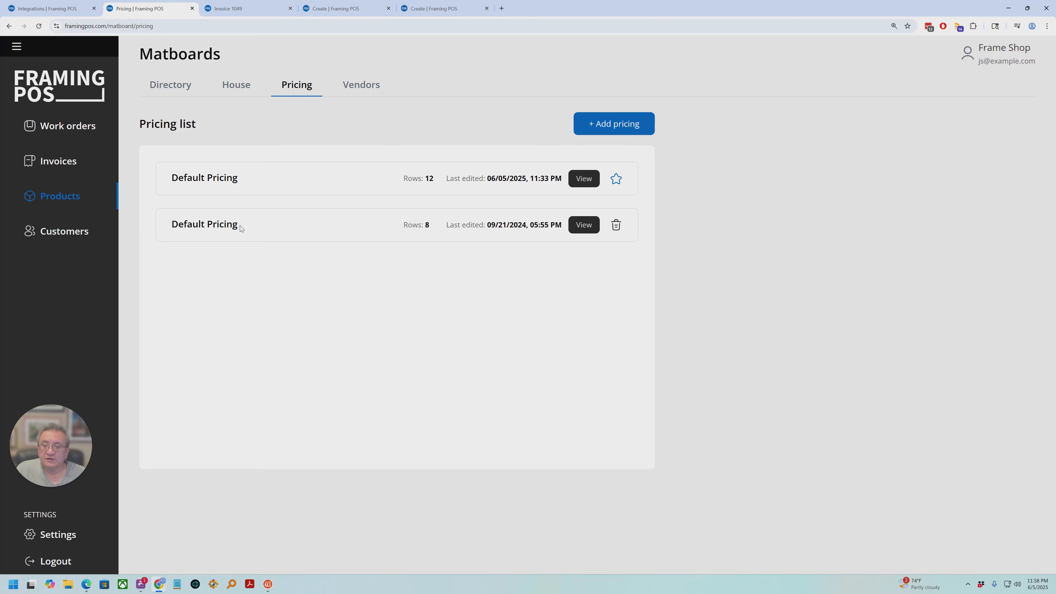
pyautogui.moveTo(241, 228); pyautogui.dragTo(169, 225)
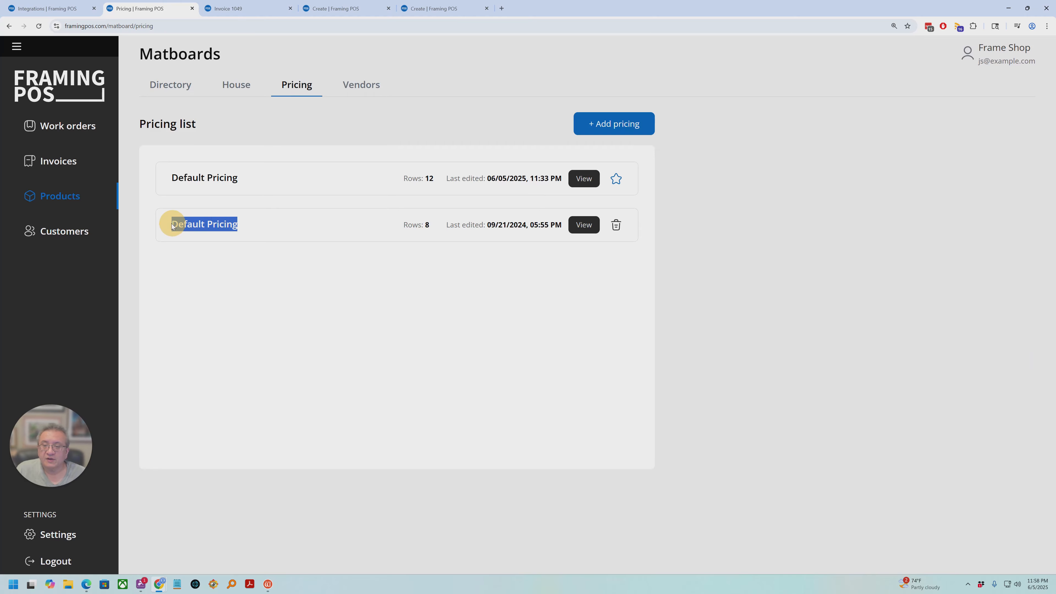
pyautogui.click(574, 228)
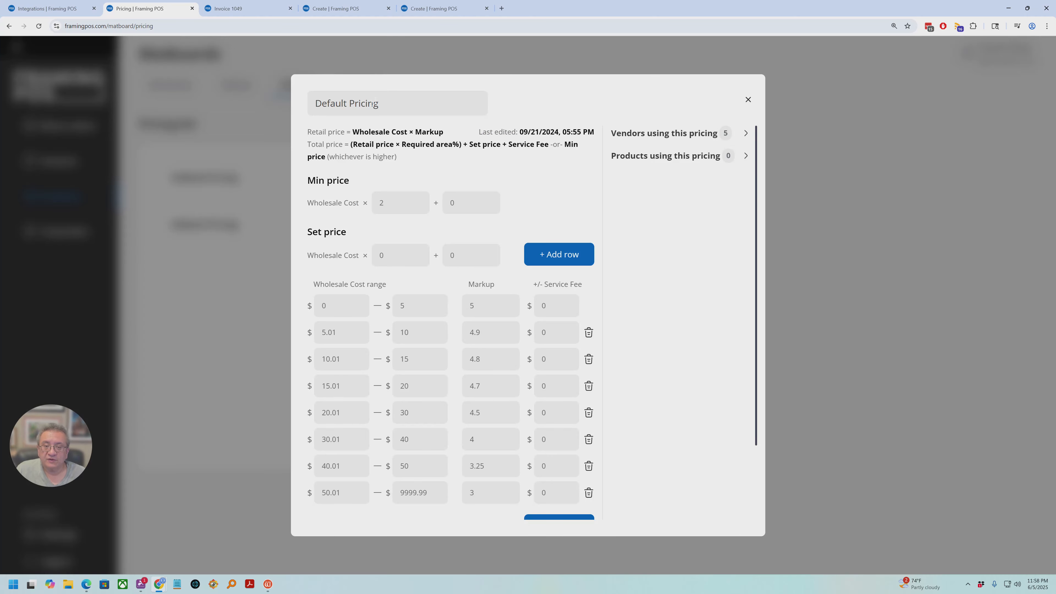
pyautogui.moveTo(352, 104); pyautogui.dragTo(277, 106)
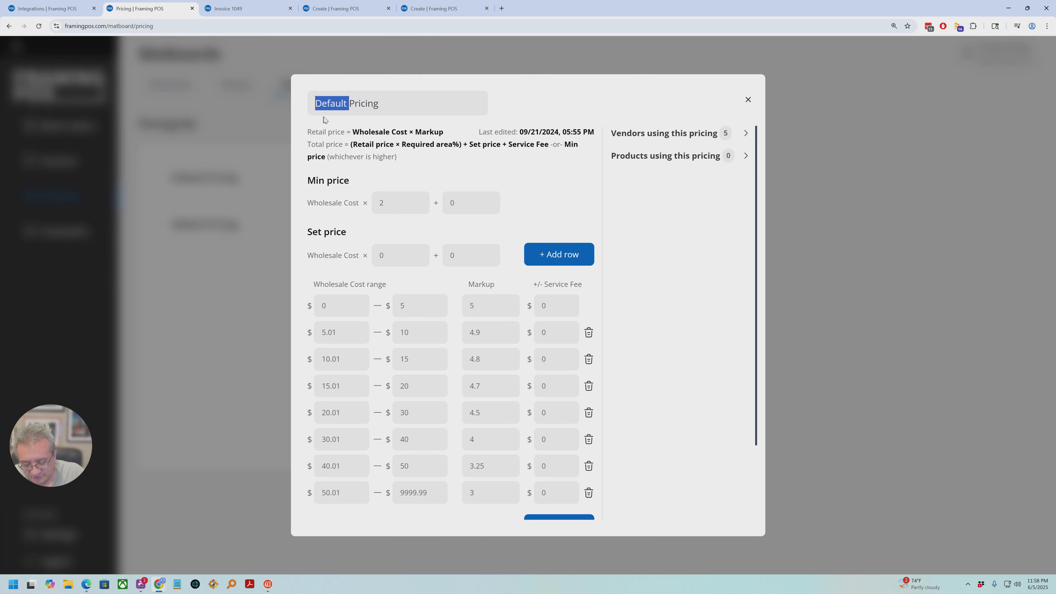
pyautogui.press('Left')
pyautogui.write('Not')
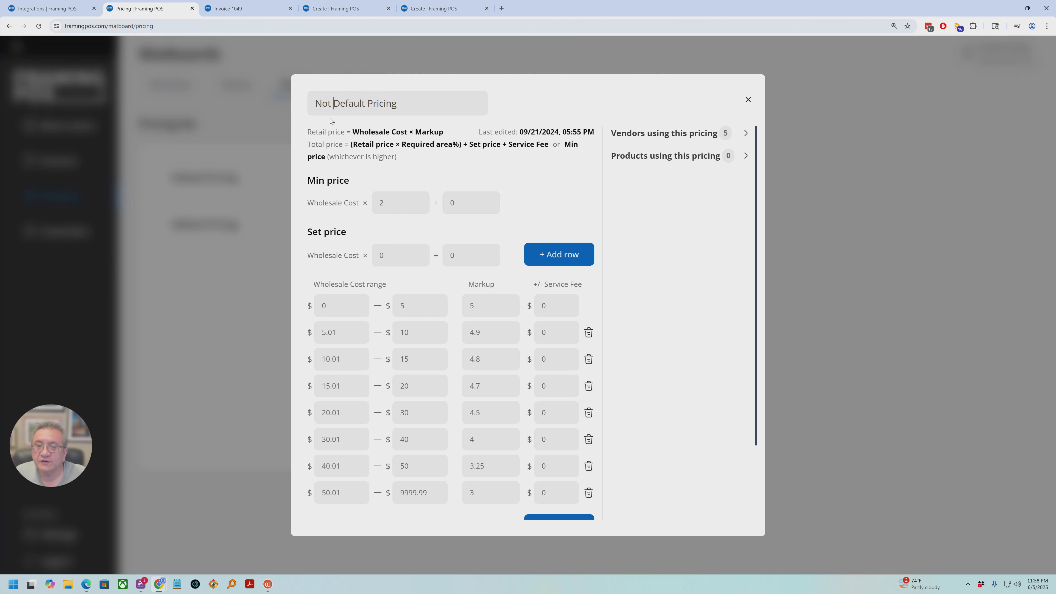
pyautogui.click(546, 516)
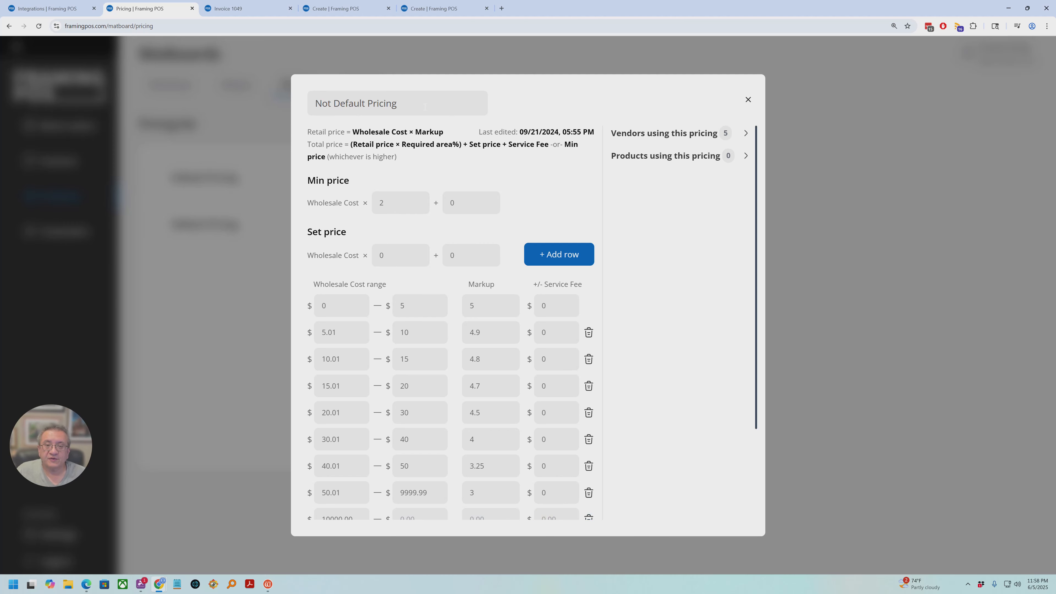
pyautogui.click(745, 133)
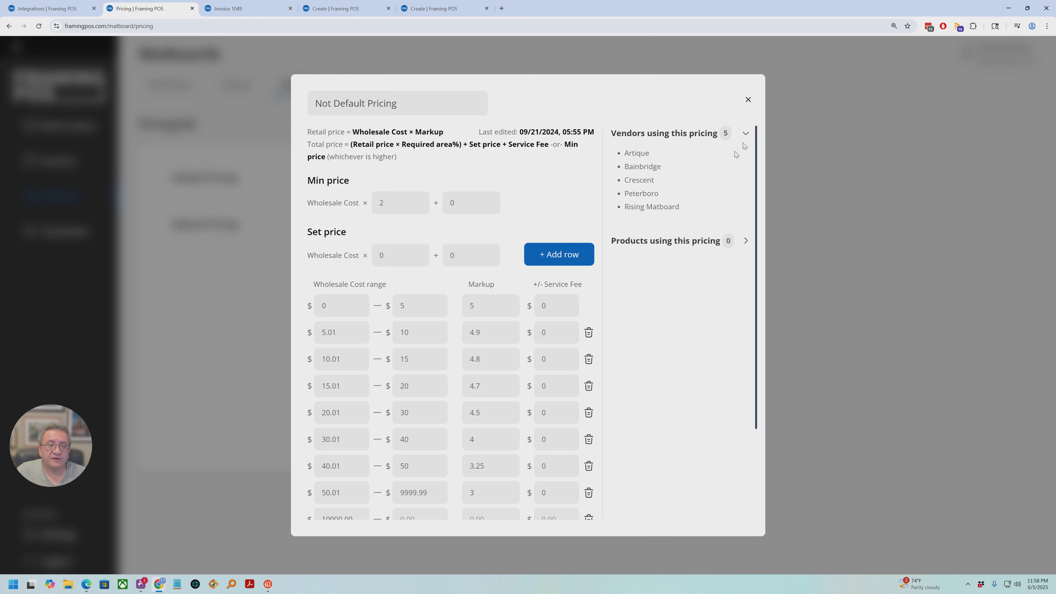
pyautogui.click(748, 100)
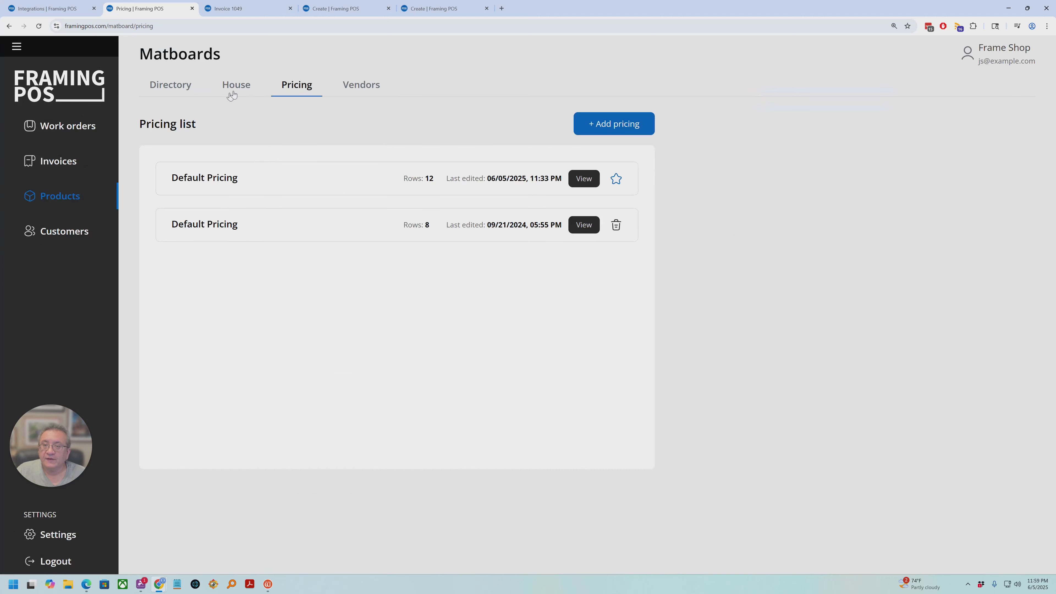
# Examine the details and applied pricing of Artique matboard 3519, and view the matboard vendor list.
pyautogui.click(167, 87)
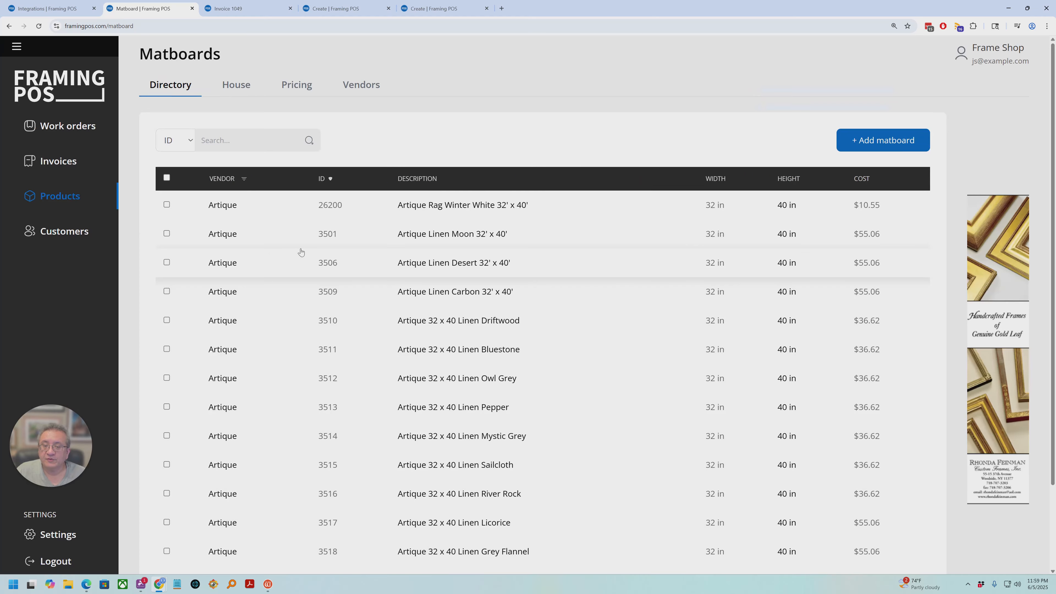
pyautogui.scroll(-6, 250, 354)
pyautogui.click(224, 316)
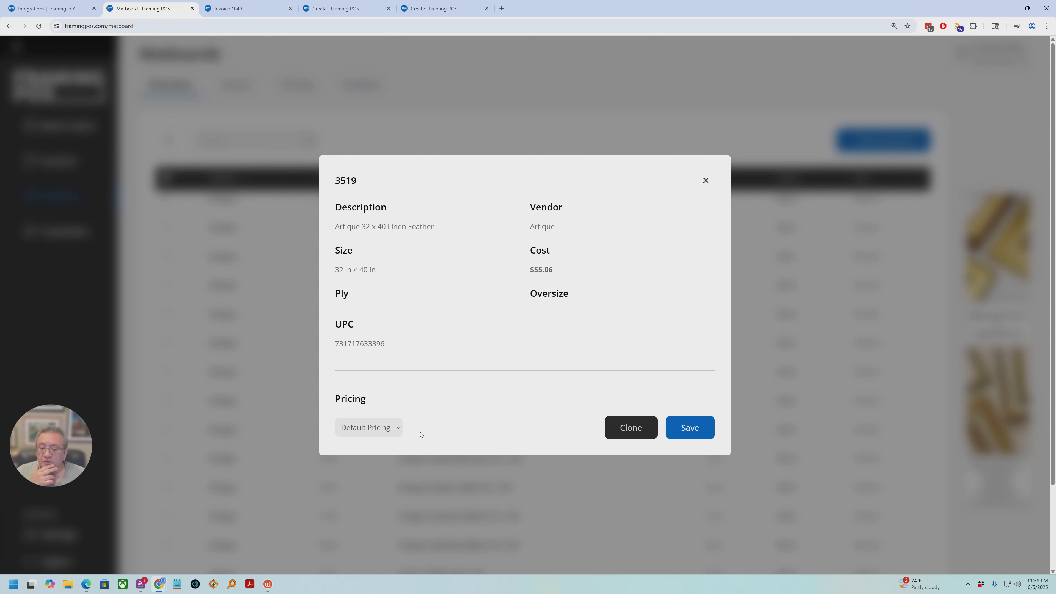
pyautogui.click(706, 180)
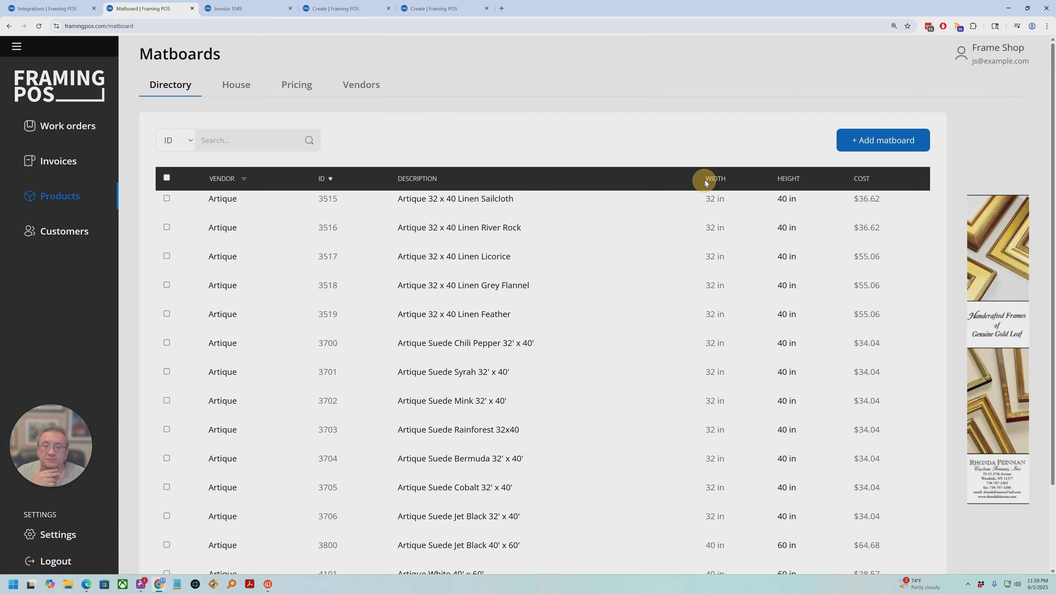
pyautogui.click(363, 87)
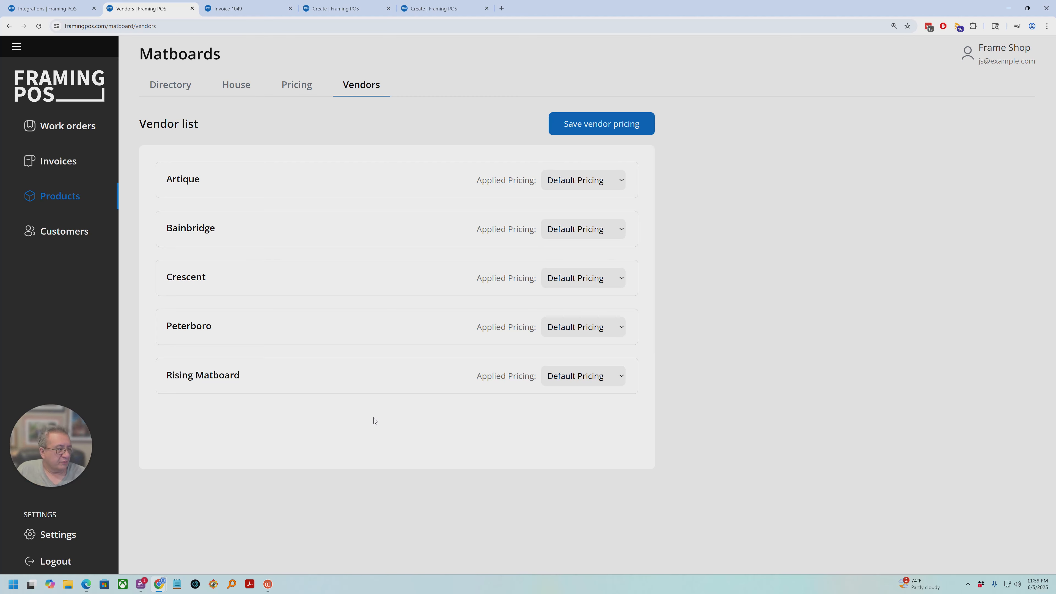
# Review the Tru Vue glass and acrylic products in the glazing directory.
pyautogui.click(64, 196)
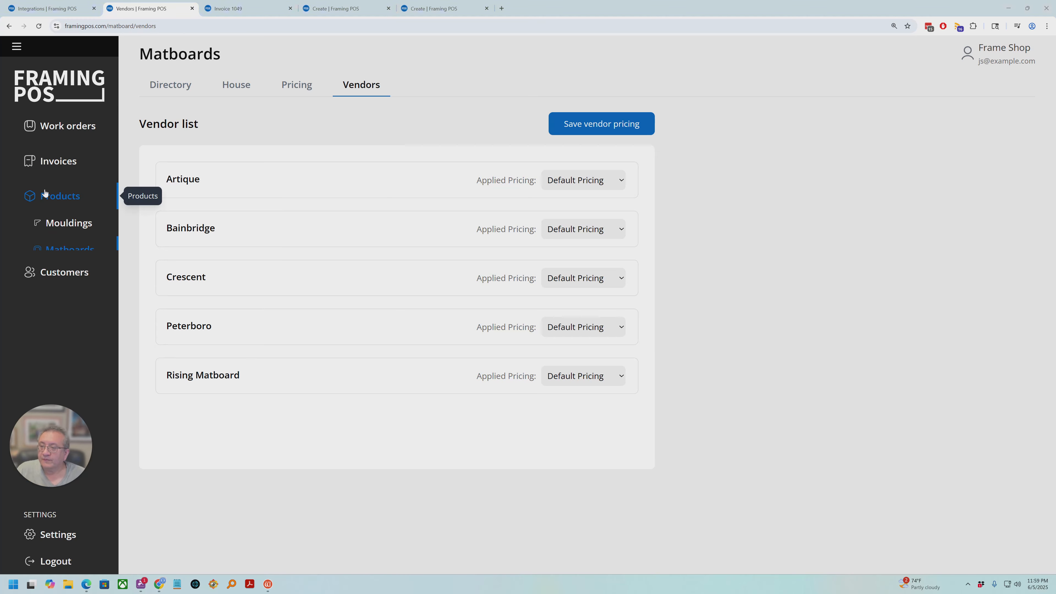
pyautogui.click(65, 278)
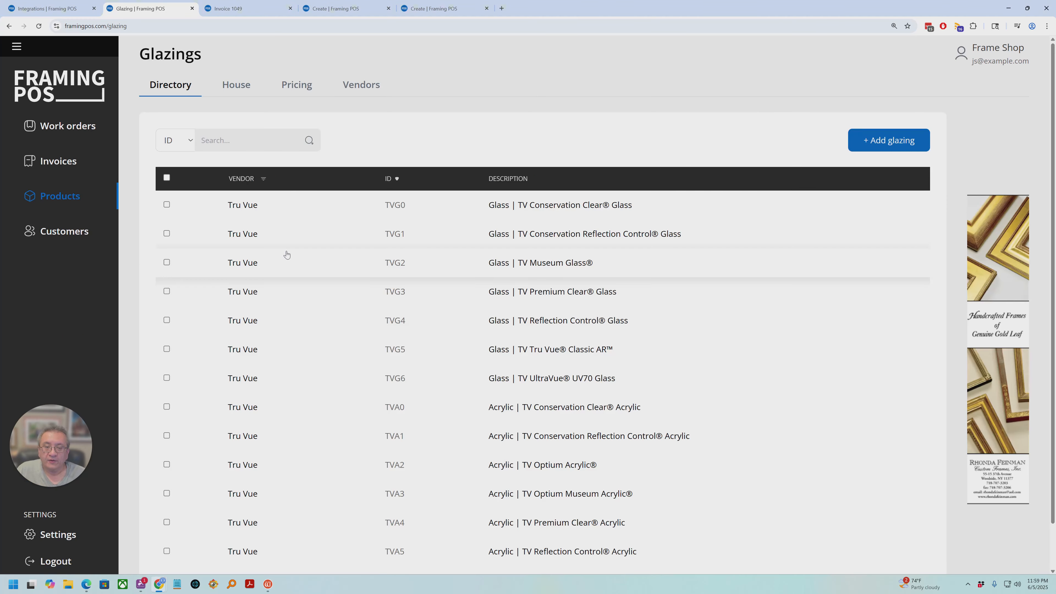
pyautogui.scroll(-1, 330, 242)
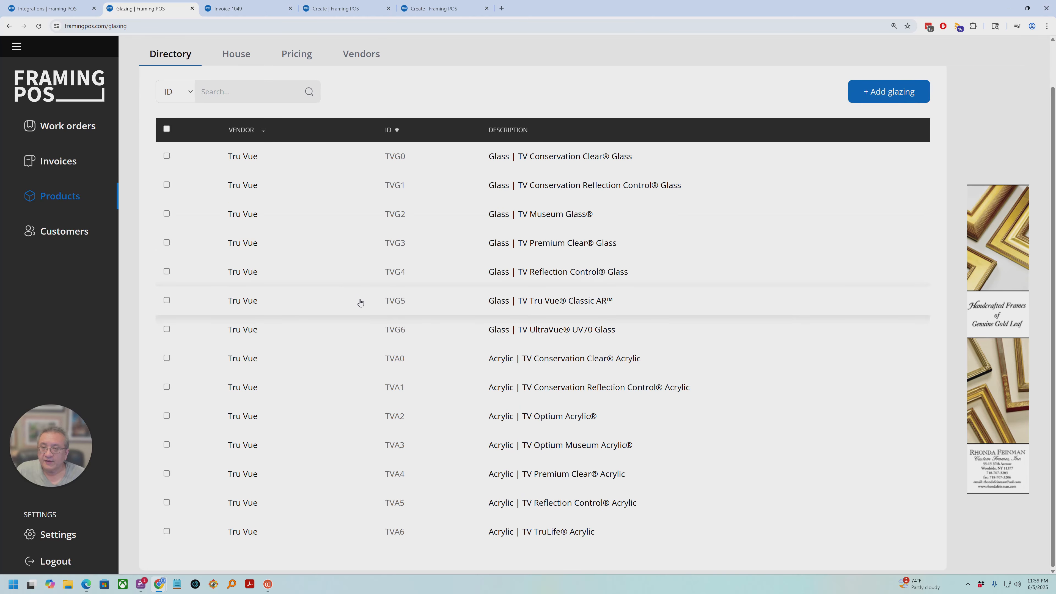
pyautogui.scroll(1, 358, 298)
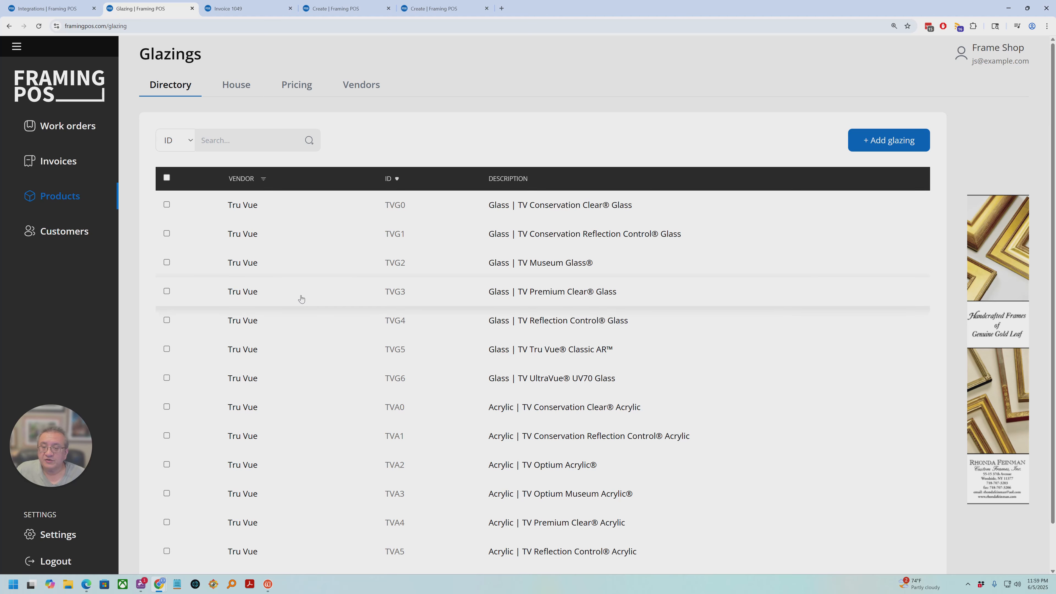
pyautogui.scroll(-2, 320, 312)
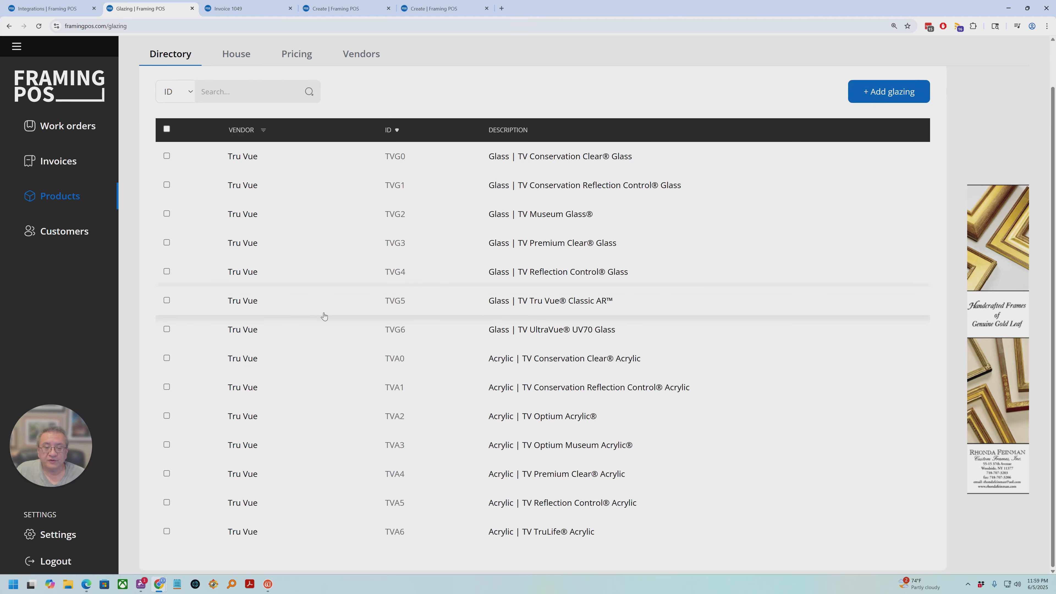
# Select glazings TVG5 and TVA1 in the directory, leaving TVG3 unselected.
pyautogui.click(166, 300)
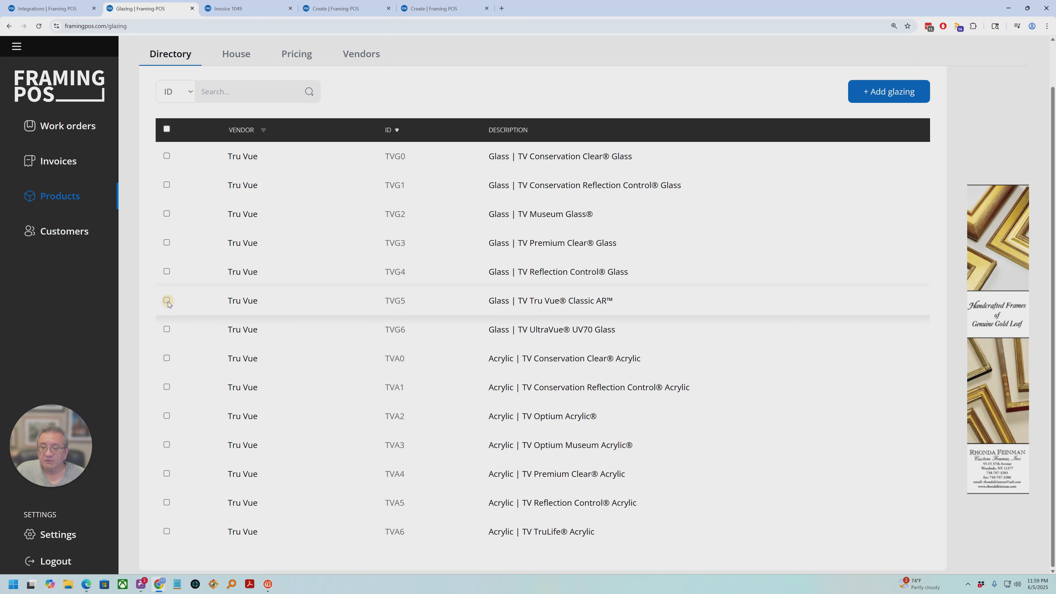
pyautogui.click(166, 387)
pyautogui.click(166, 243)
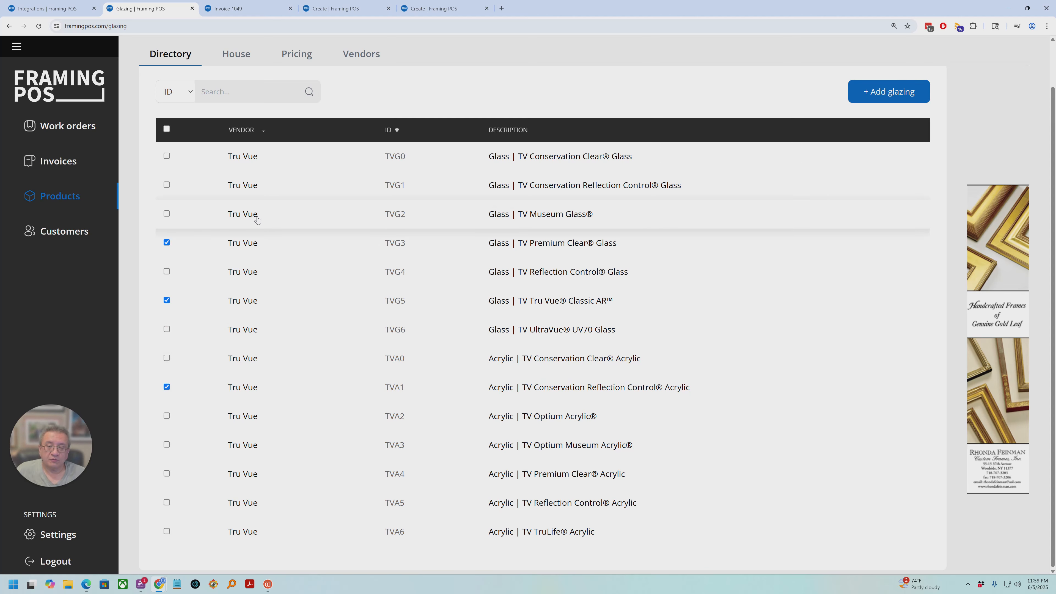
pyautogui.click(167, 242)
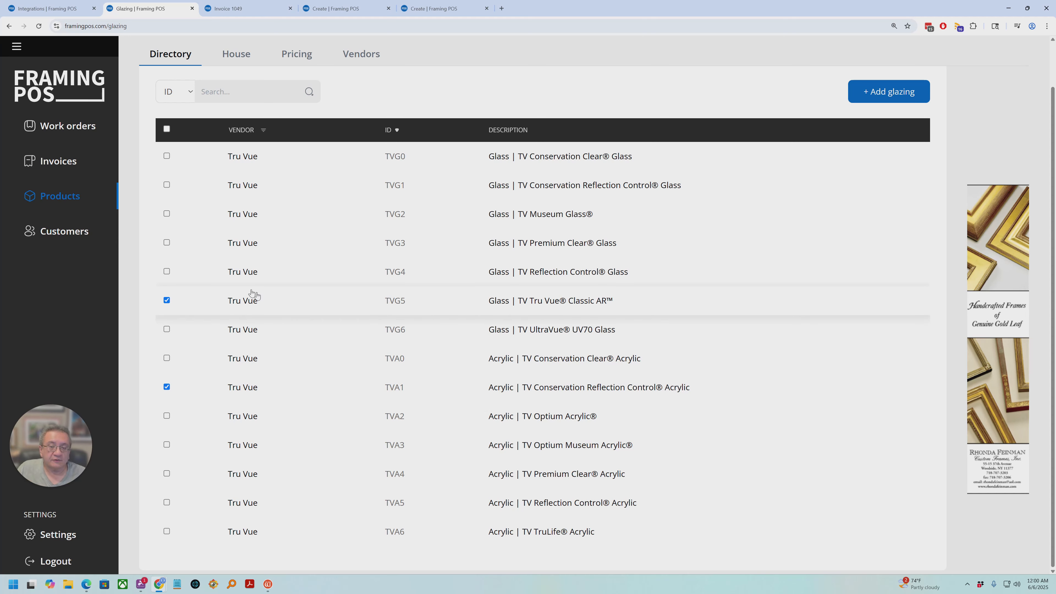
# Review the Everything else directory of backing, labor, hardware, mounting and spacer items, and open its house list.
pyautogui.click(57, 200)
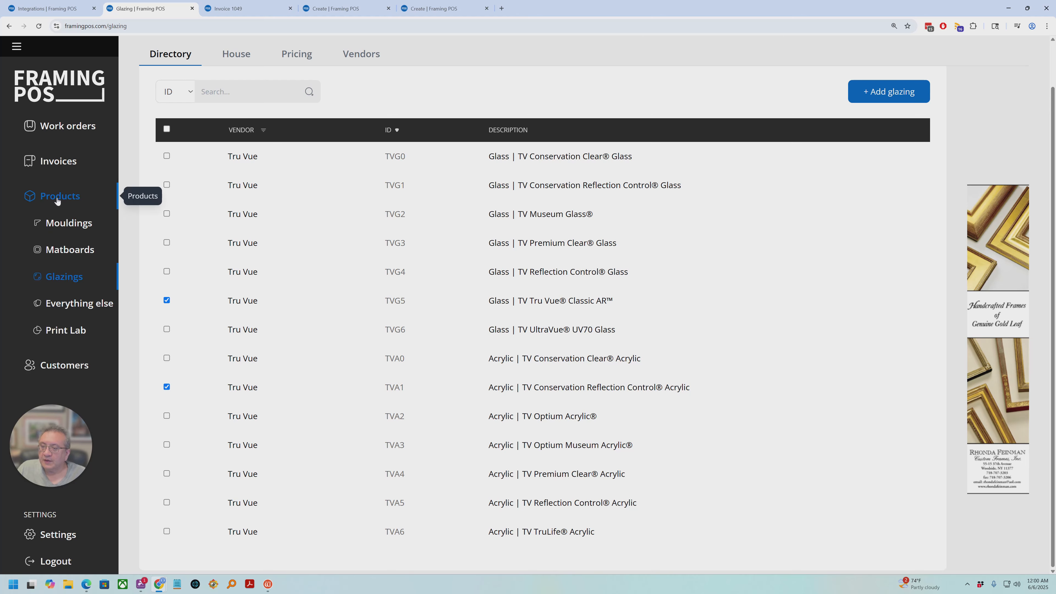
pyautogui.click(79, 304)
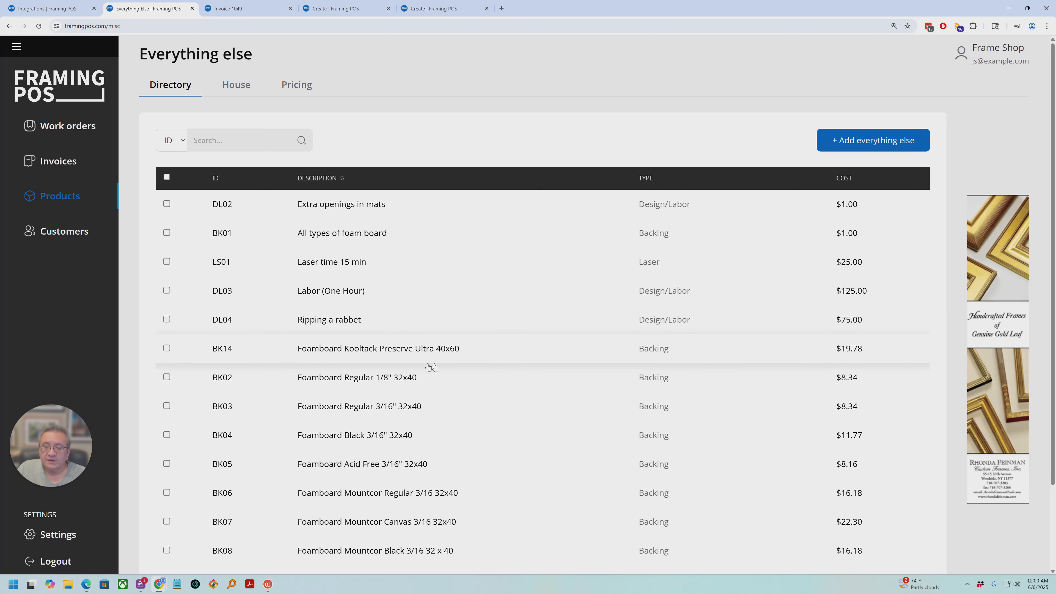
pyautogui.scroll(-10, 432, 362)
pyautogui.scroll(-14, 434, 359)
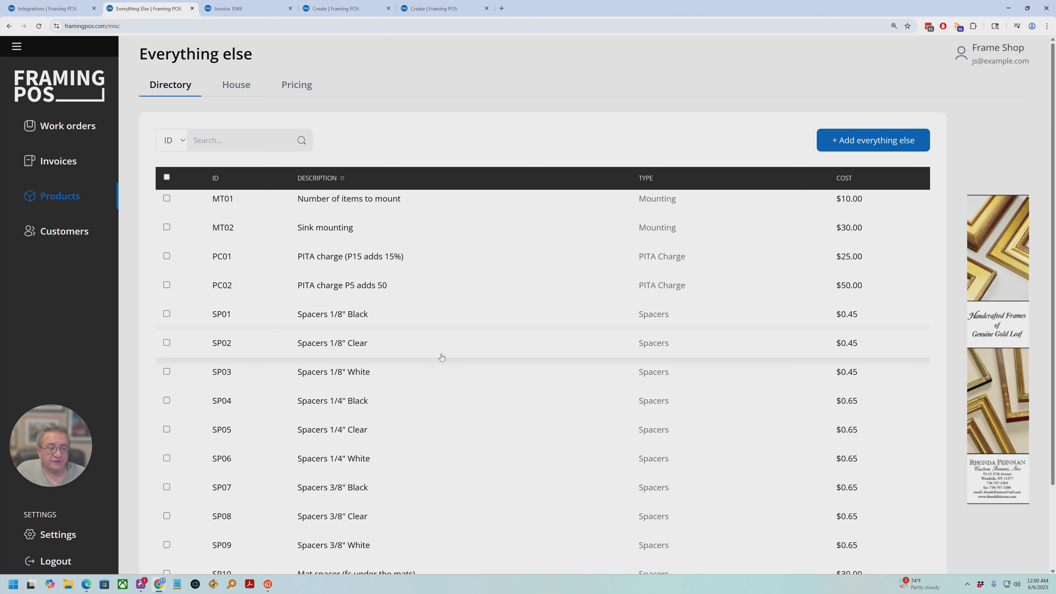
pyautogui.scroll(2, 411, 318)
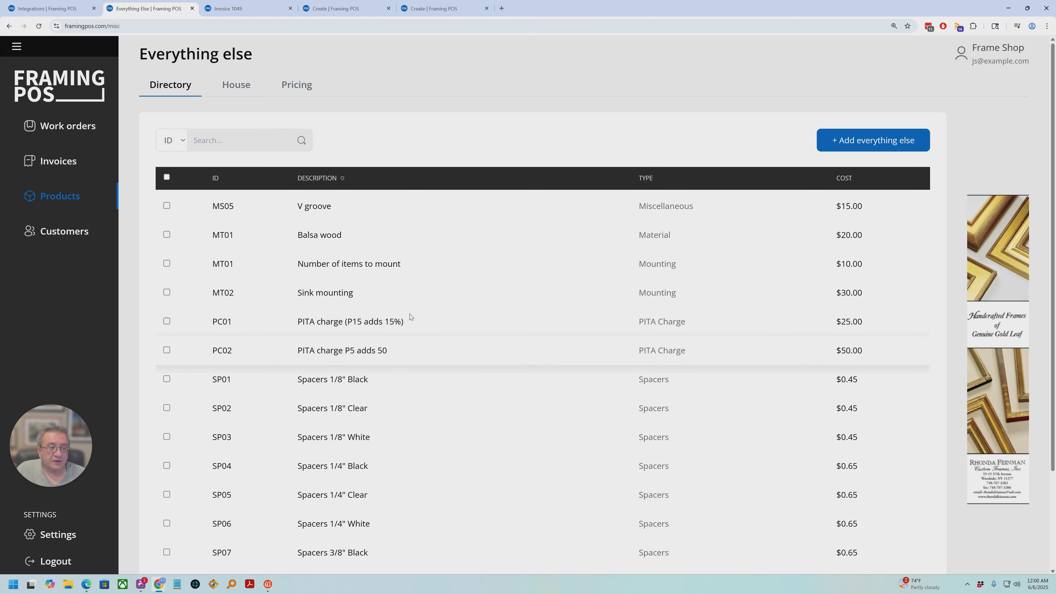
pyautogui.scroll(5, 411, 318)
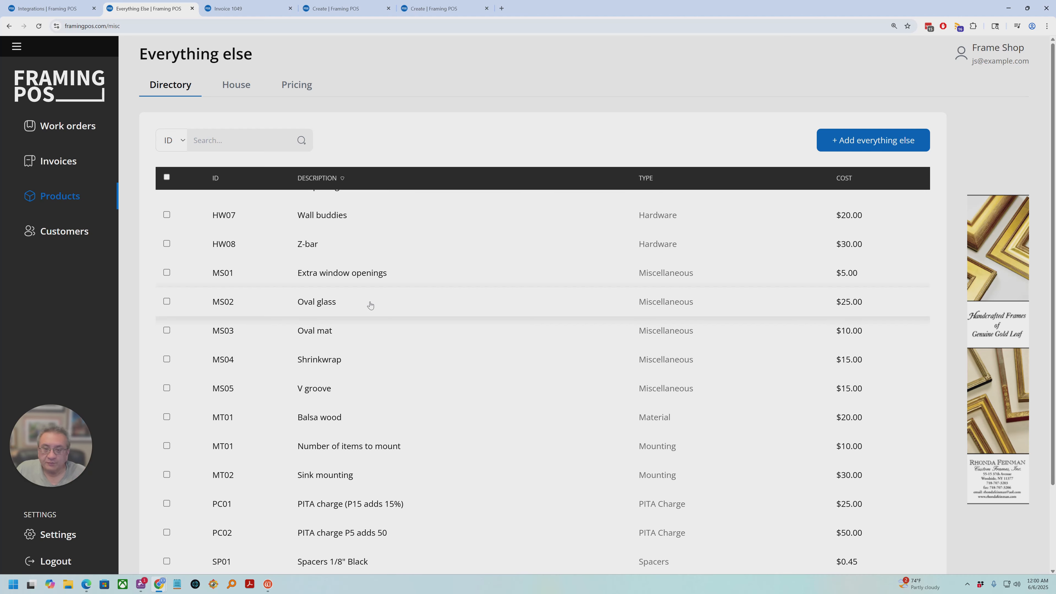
pyautogui.scroll(1, 405, 273)
pyautogui.scroll(15, 405, 273)
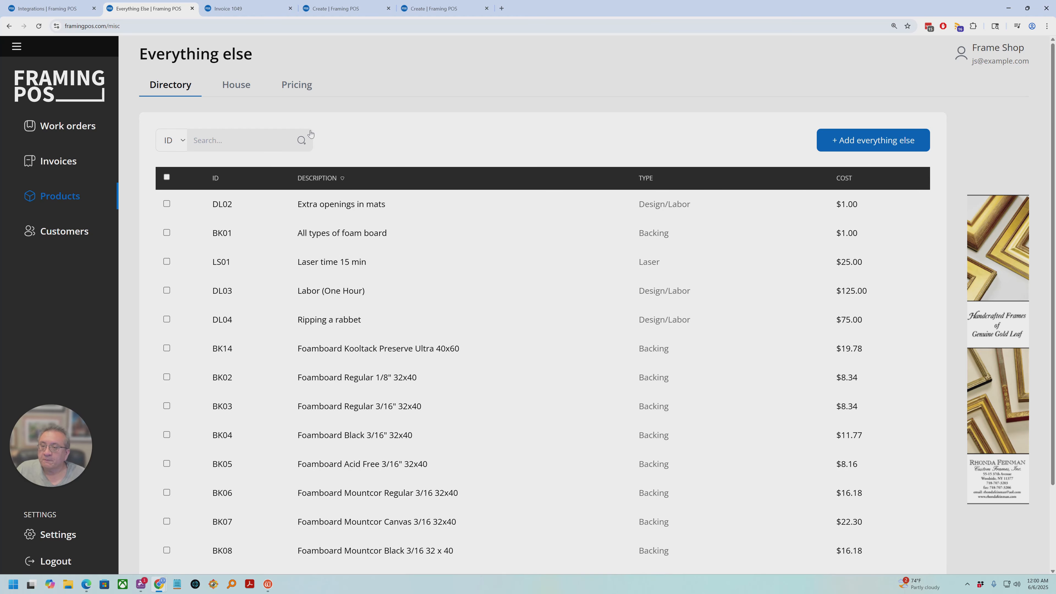
pyautogui.click(245, 85)
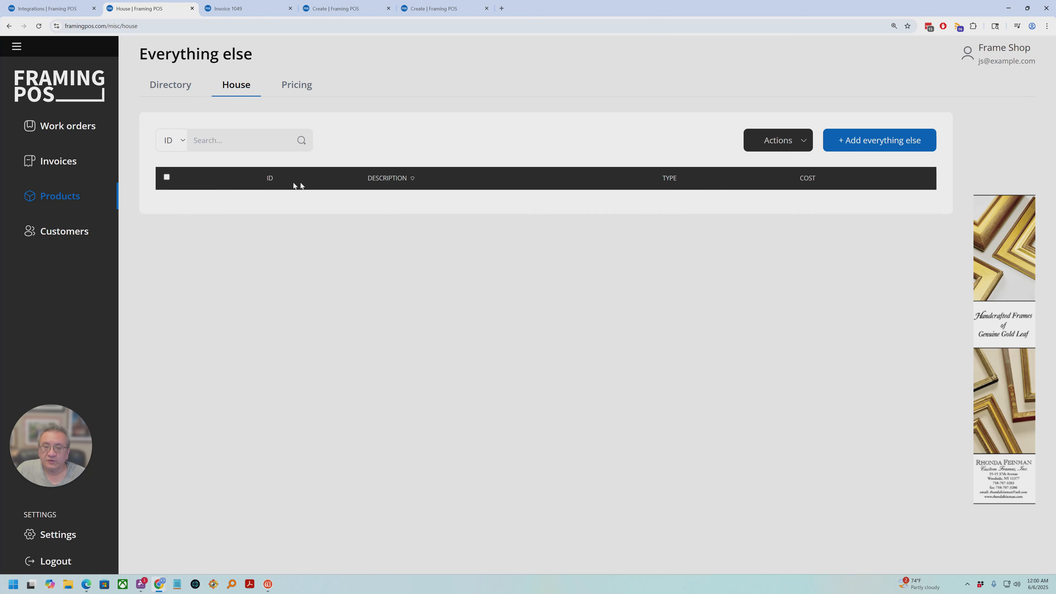
# Review the list of default pricing entries for the Everything else products.
pyautogui.click(296, 84)
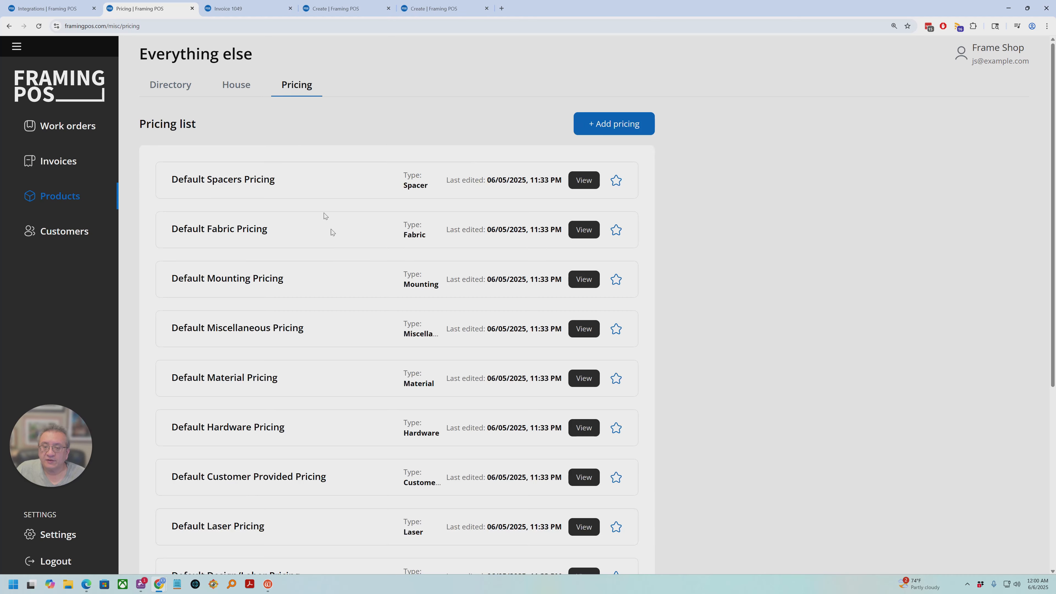
pyautogui.scroll(-2, 342, 330)
pyautogui.scroll(-3, 353, 341)
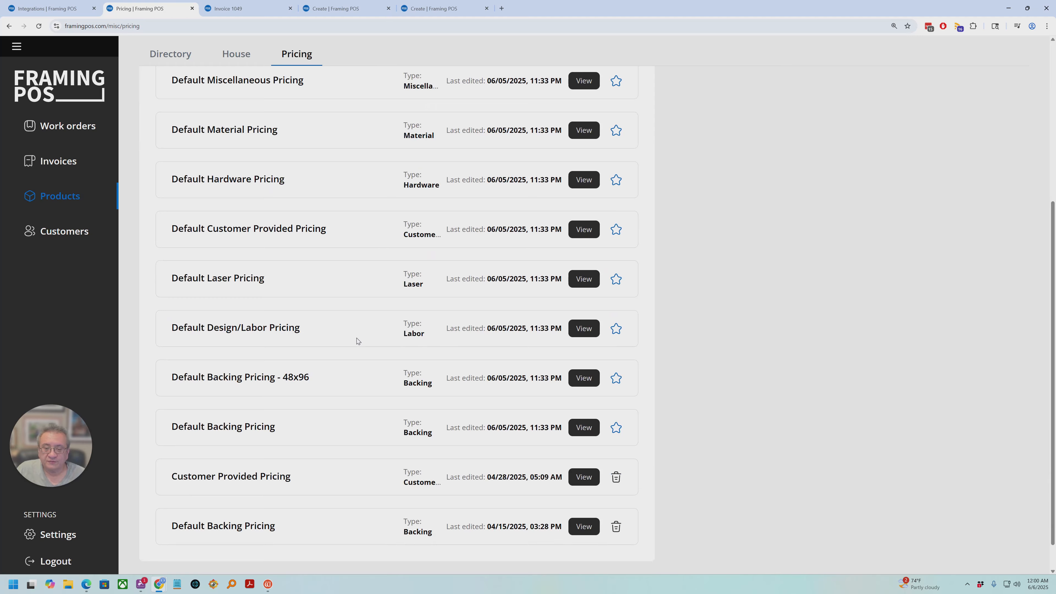
pyautogui.scroll(-1, 355, 342)
pyautogui.scroll(5, 356, 342)
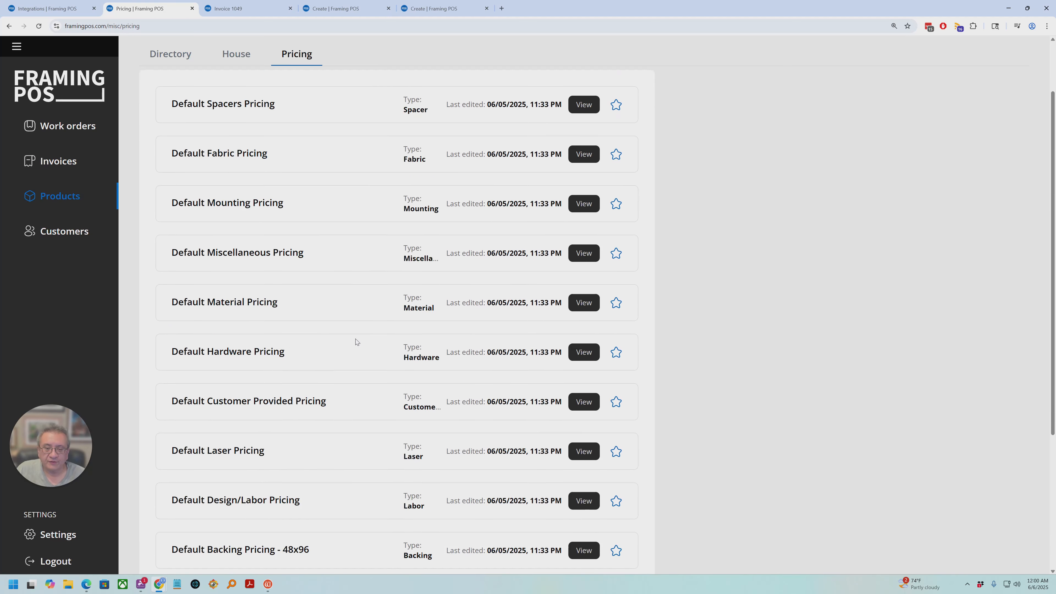
# Open the customer directory, view the Stark Industries customer record, and close it without changes.
pyautogui.click(58, 199)
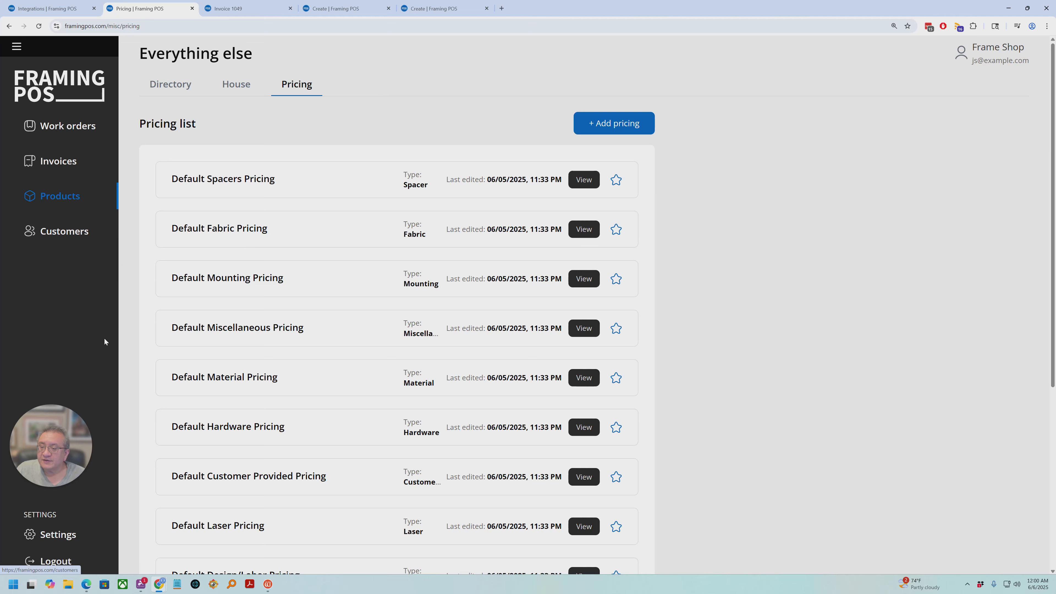
pyautogui.click(55, 240)
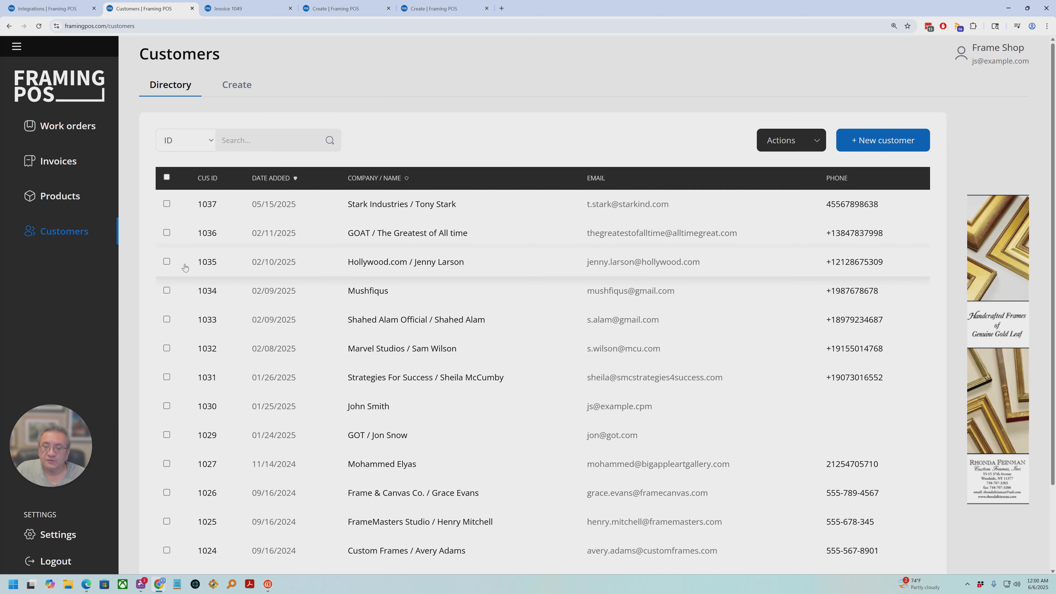
pyautogui.click(262, 204)
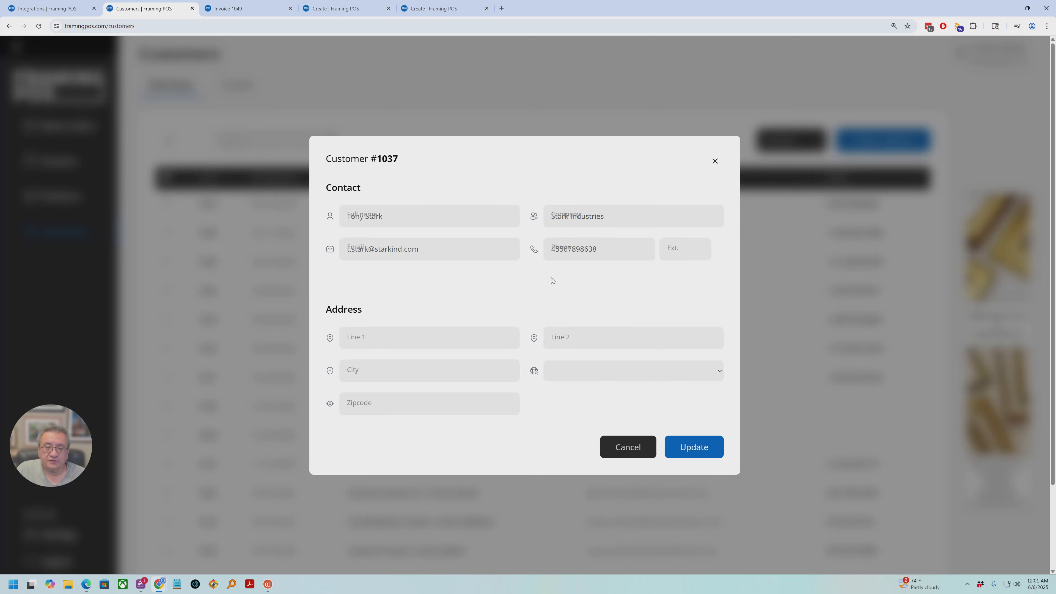
pyautogui.click(714, 163)
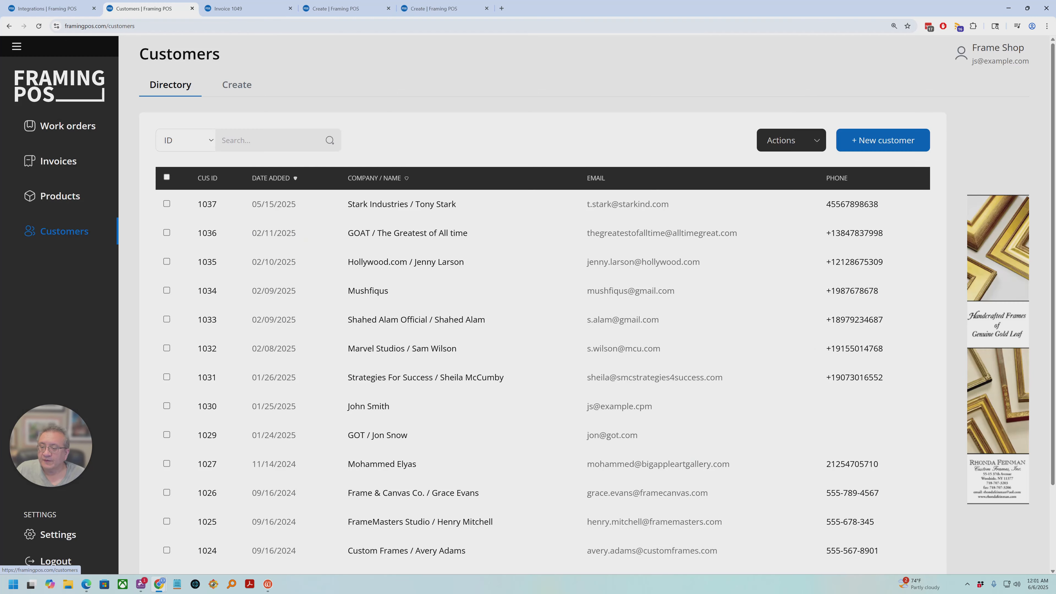
# In the general settings, set the State Tax to 4% and the Local Tax to 2.5%.
pyautogui.click(59, 536)
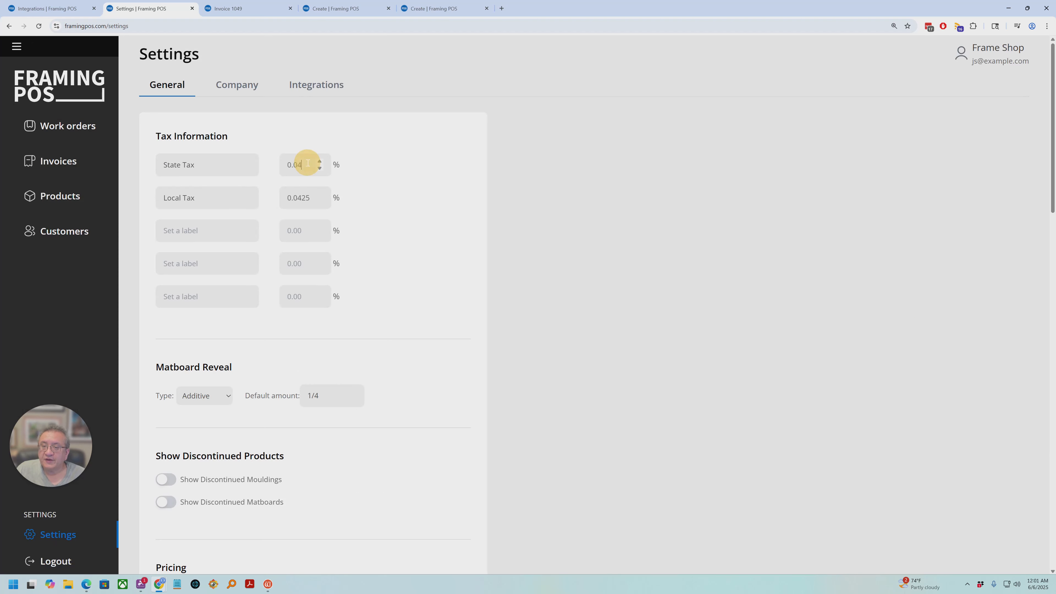
pyautogui.moveTo(307, 162); pyautogui.dragTo(276, 163)
pyautogui.write('4')
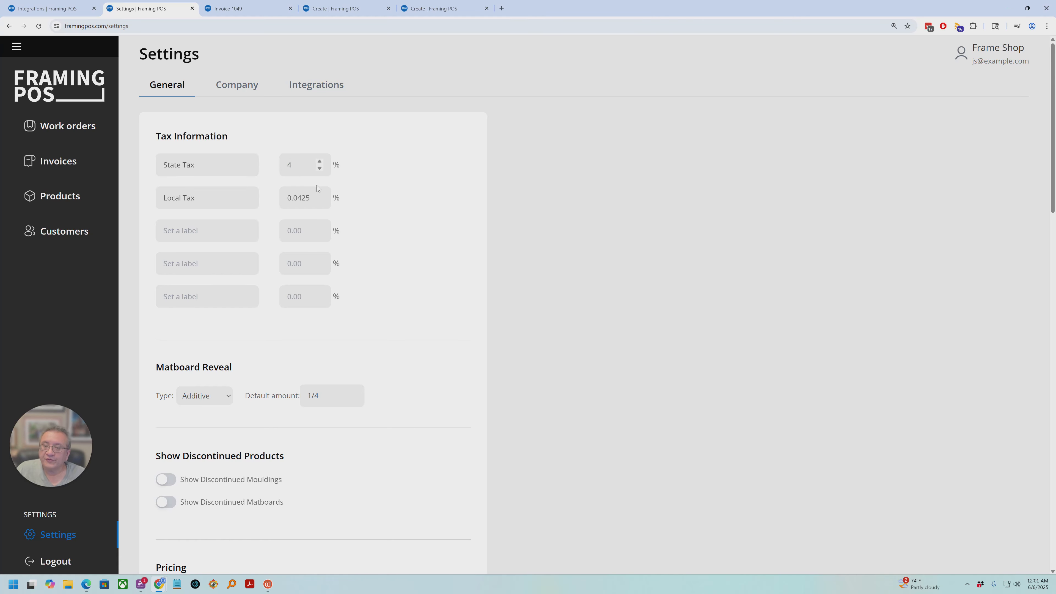
pyautogui.moveTo(306, 198); pyautogui.dragTo(249, 194)
pyautogui.press('BackSpace')
pyautogui.hotkey('shift', 'End')
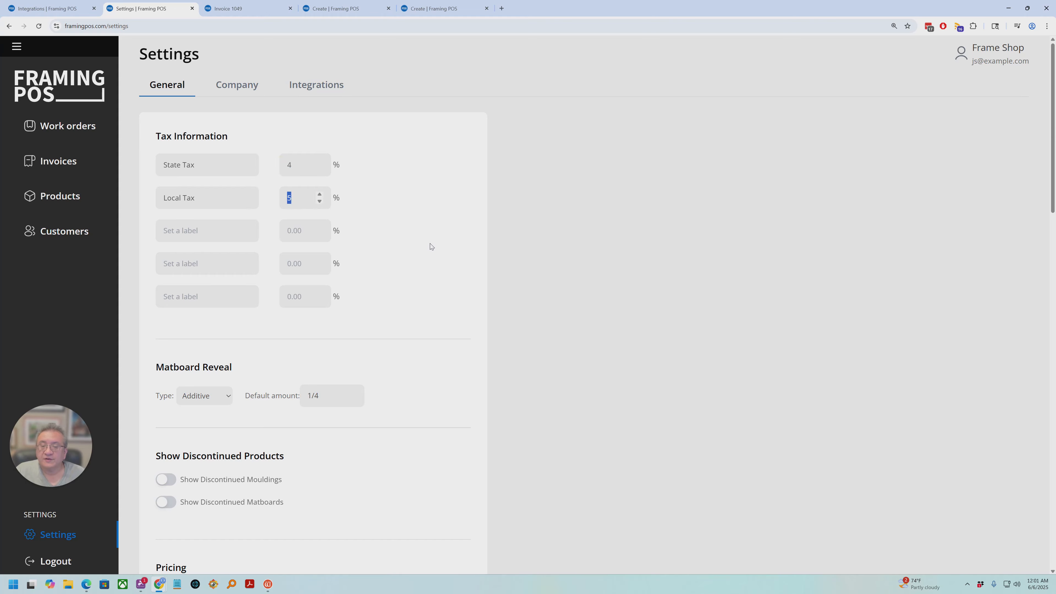
pyautogui.write('2.5')
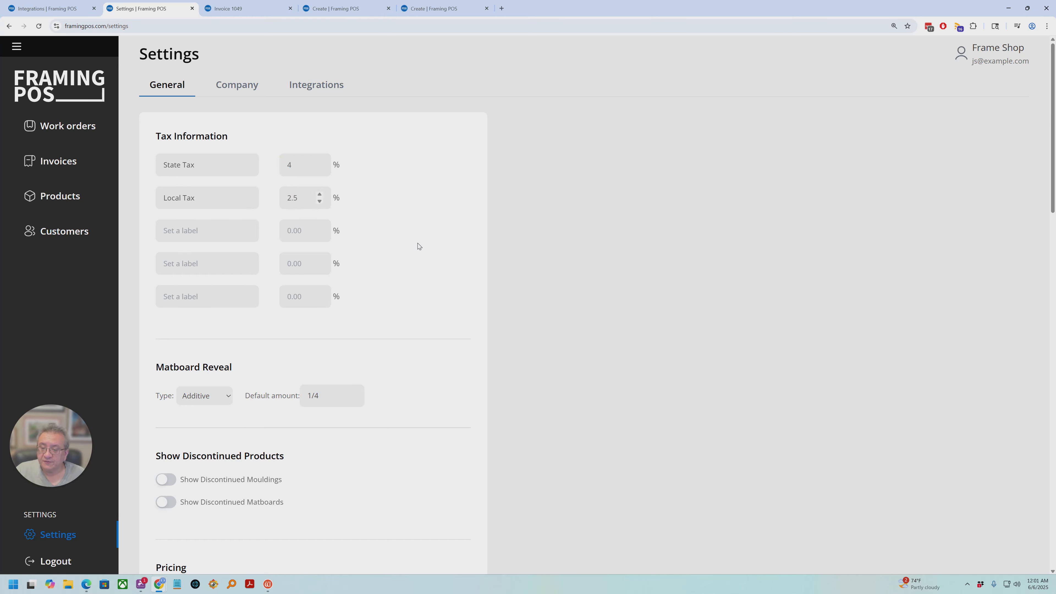
# Review the matboard reveal type and the options for showing discontinued mouldings and matboards.
pyautogui.scroll(-4, 420, 245)
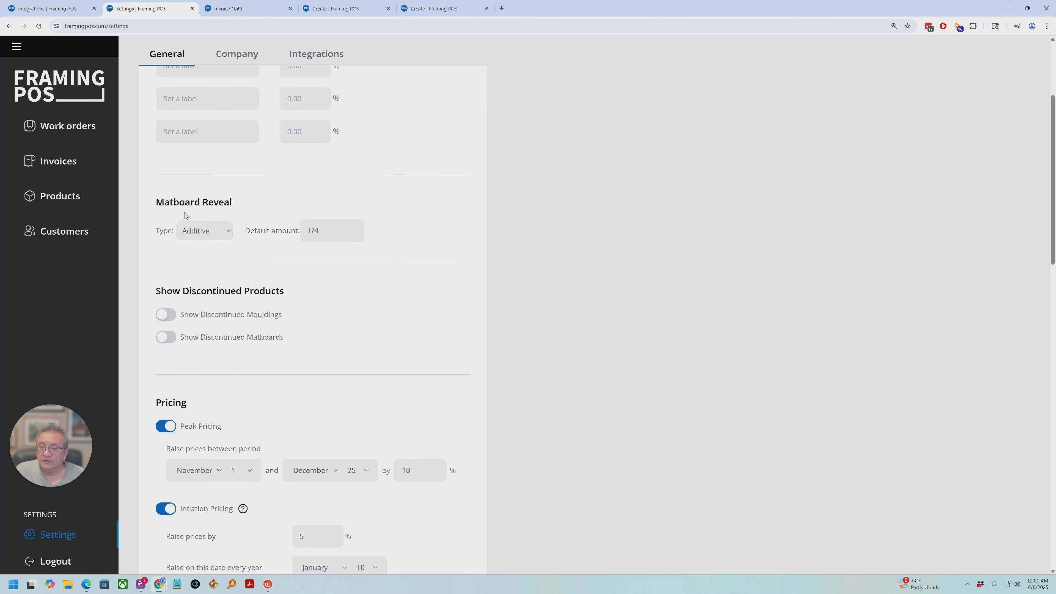
pyautogui.click(204, 232)
pyautogui.click(208, 234)
pyautogui.moveTo(181, 315); pyautogui.dragTo(300, 320)
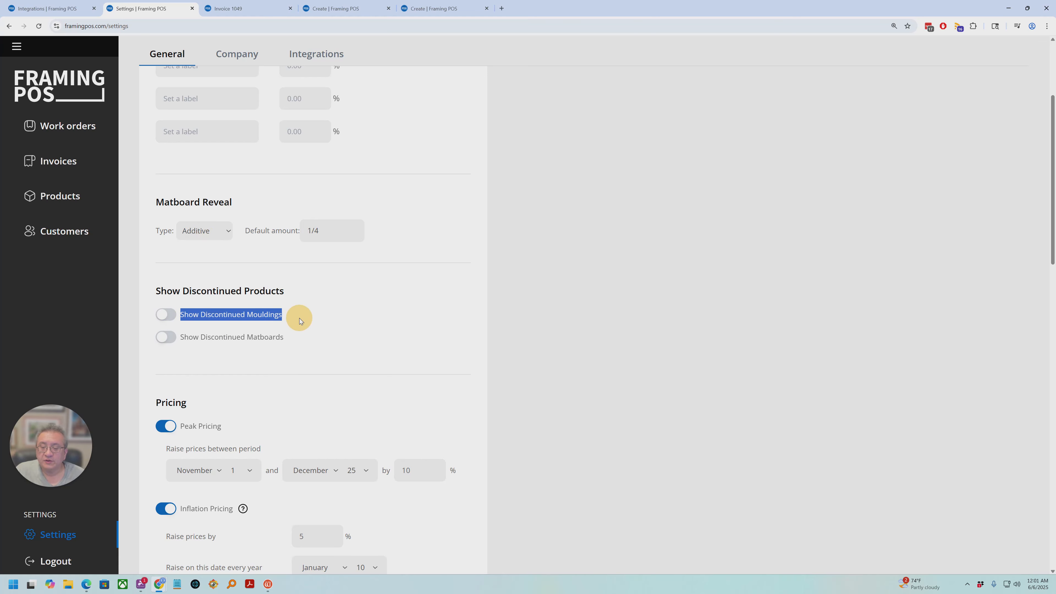
pyautogui.moveTo(180, 338); pyautogui.dragTo(294, 335)
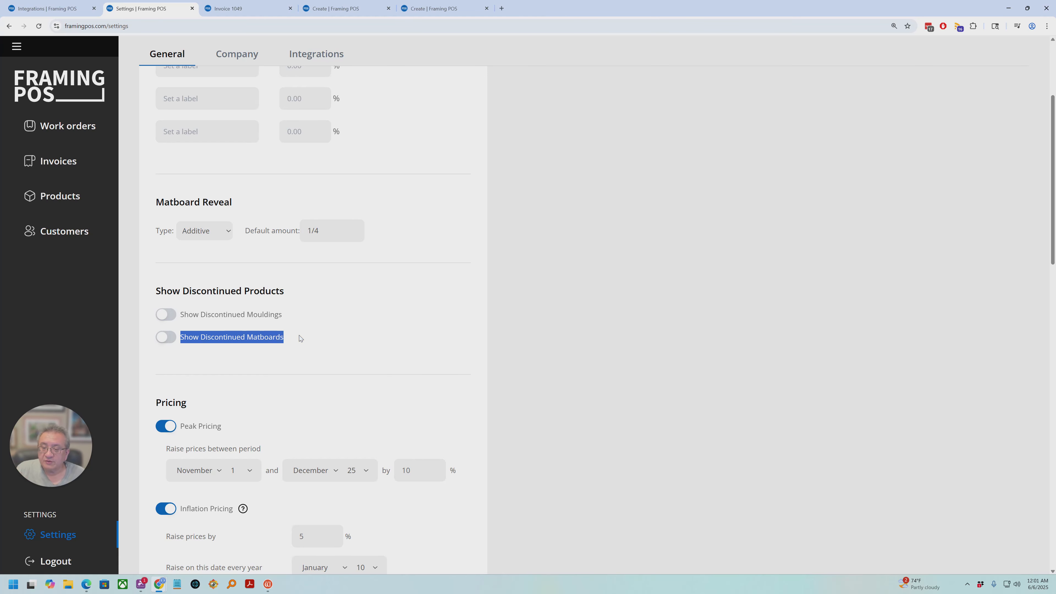
# Turn Peak Pricing off and back on in the pricing settings.
pyautogui.scroll(-3, 304, 330)
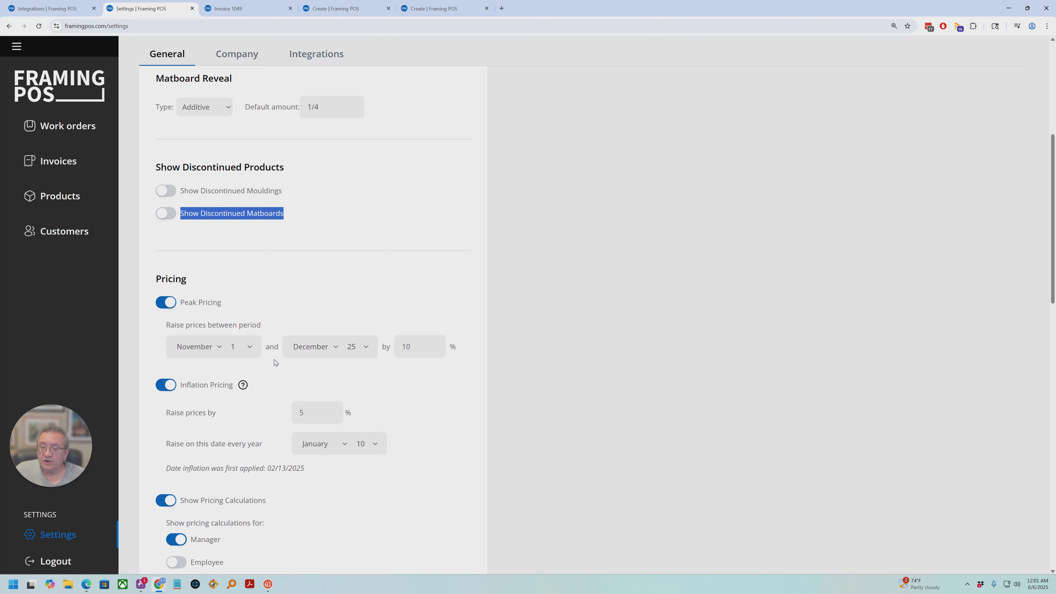
pyautogui.click(177, 307)
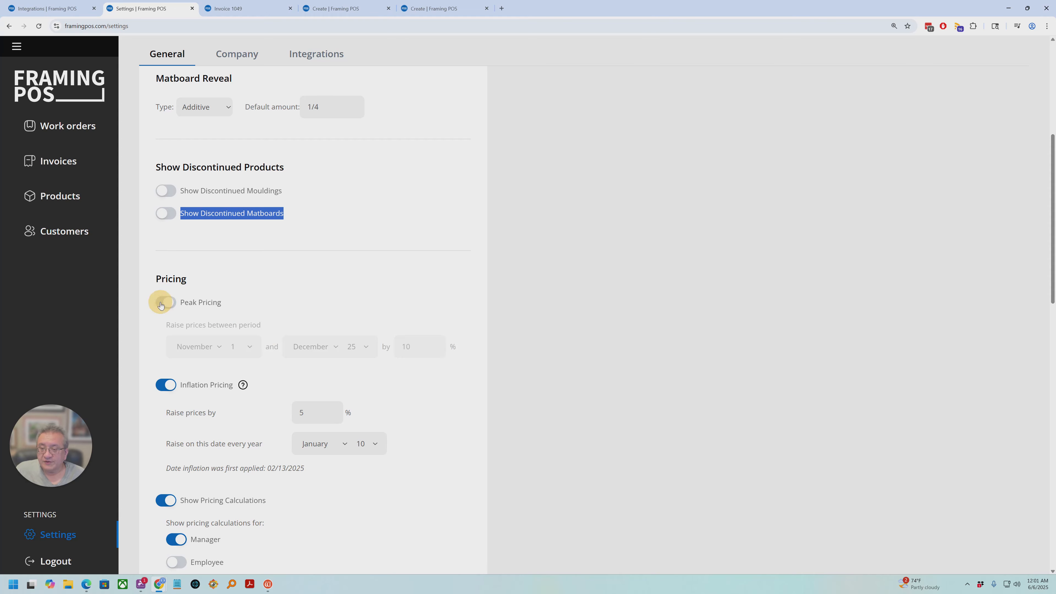
pyautogui.click(178, 307)
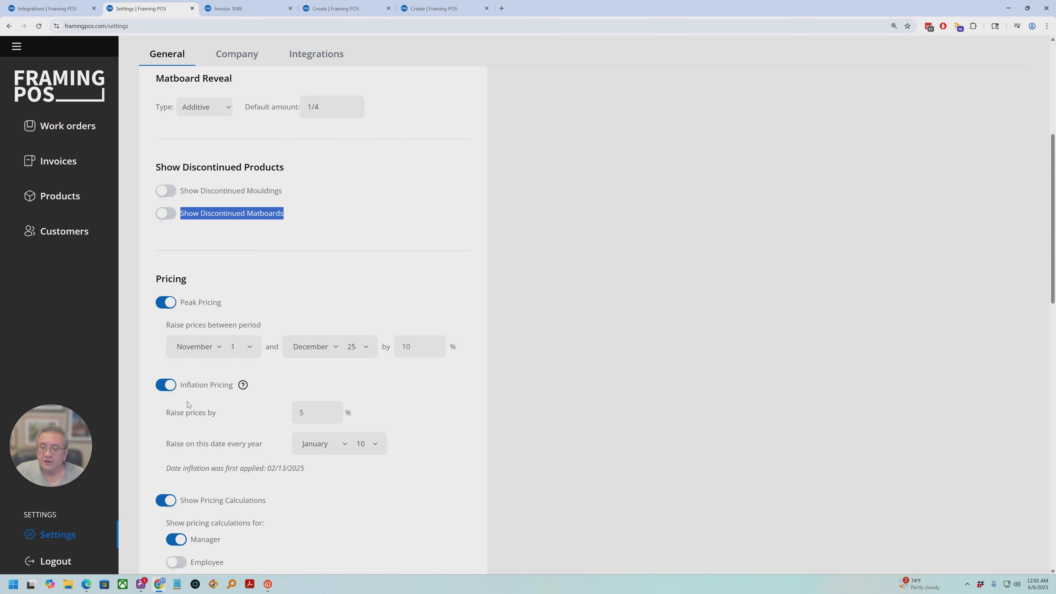
# Examine the inflation pricing settings: the price raise percentage, yearly raise date and first applied date.
pyautogui.scroll(-2, 206, 401)
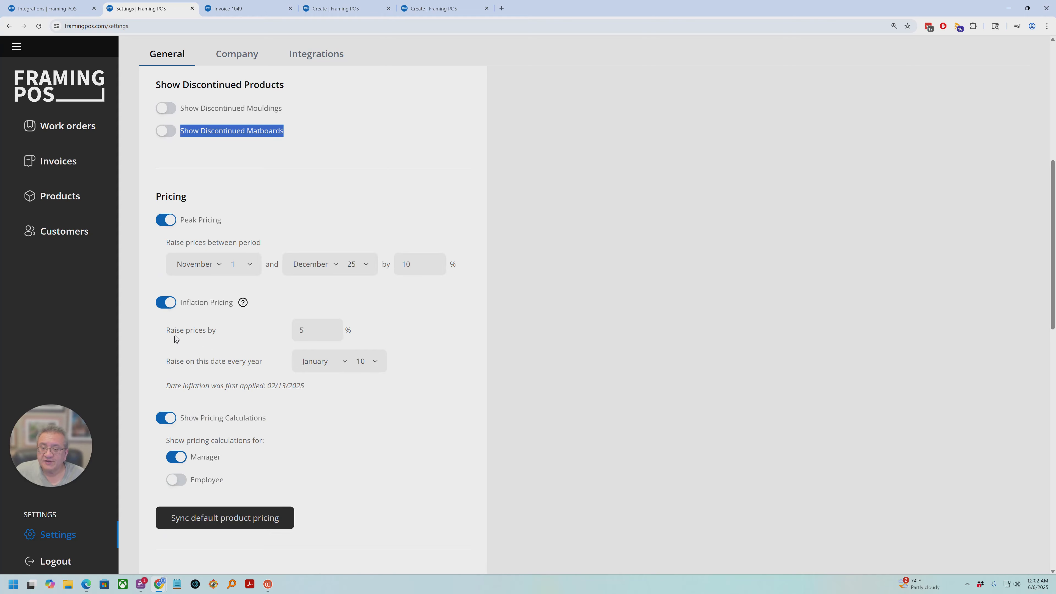
pyautogui.moveTo(171, 334); pyautogui.dragTo(261, 333)
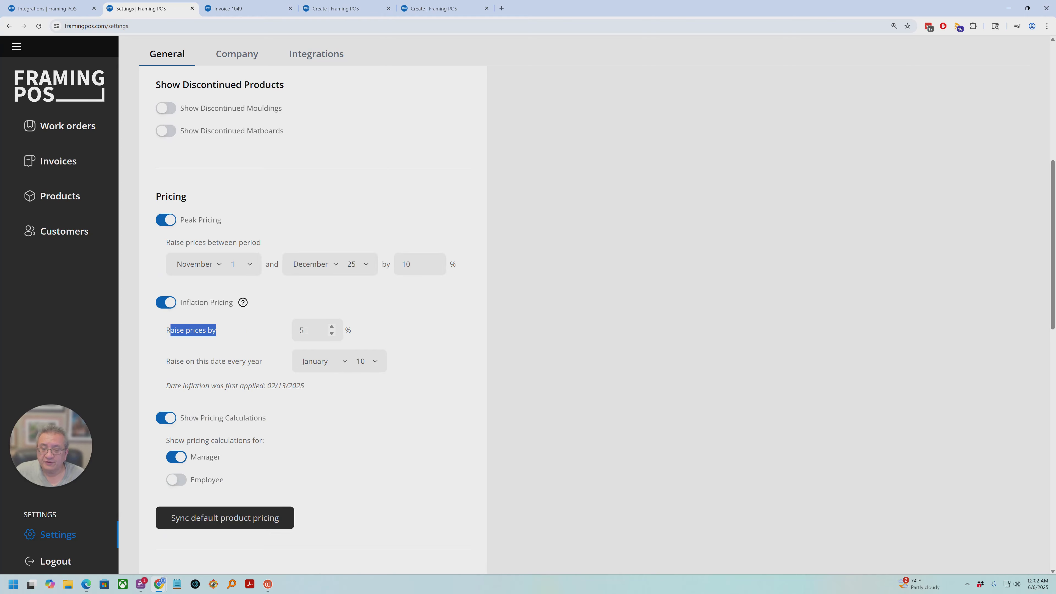
pyautogui.click(279, 334)
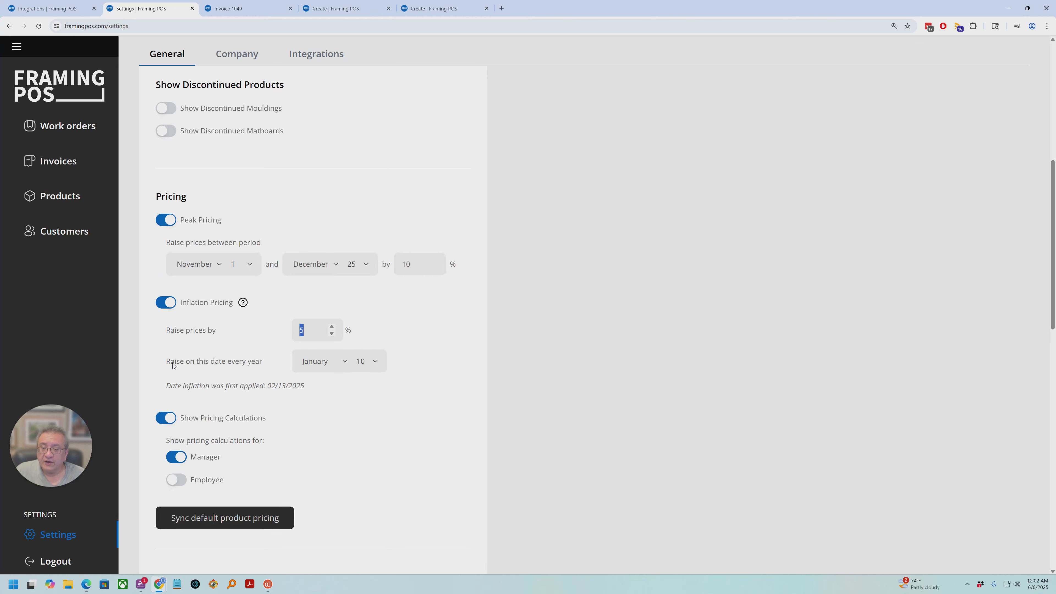
pyautogui.moveTo(171, 361); pyautogui.dragTo(279, 361)
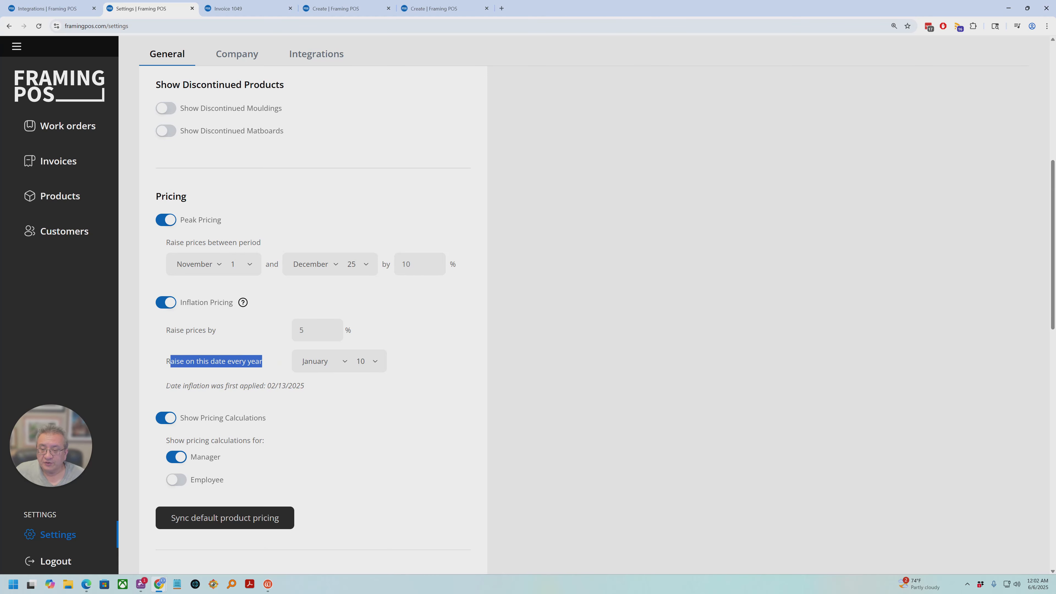
pyautogui.moveTo(171, 385); pyautogui.dragTo(313, 387)
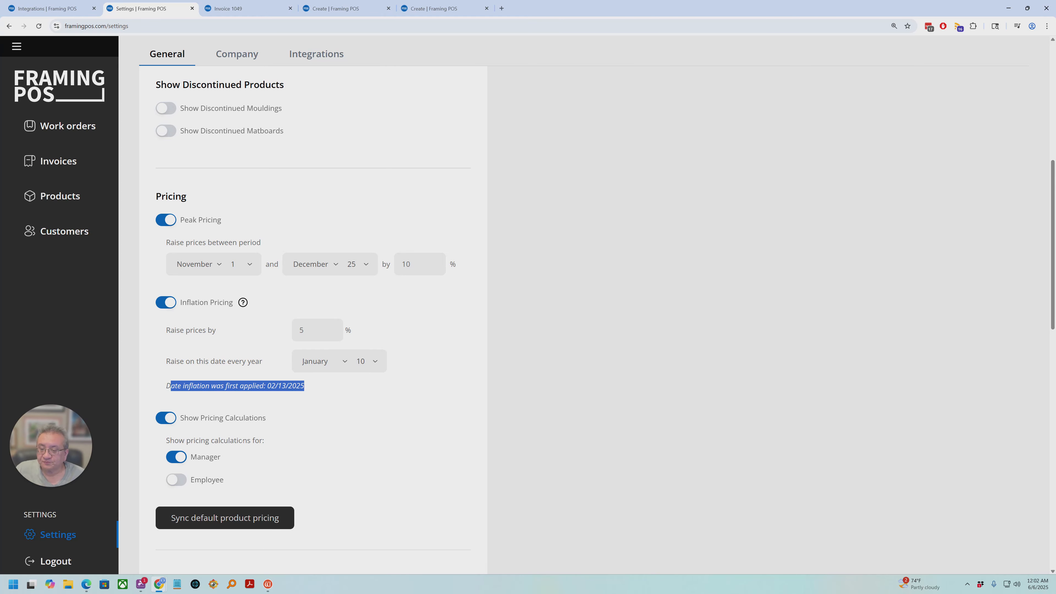
# Switch Show Pricing Calculations off and back on twice.
pyautogui.click(163, 420)
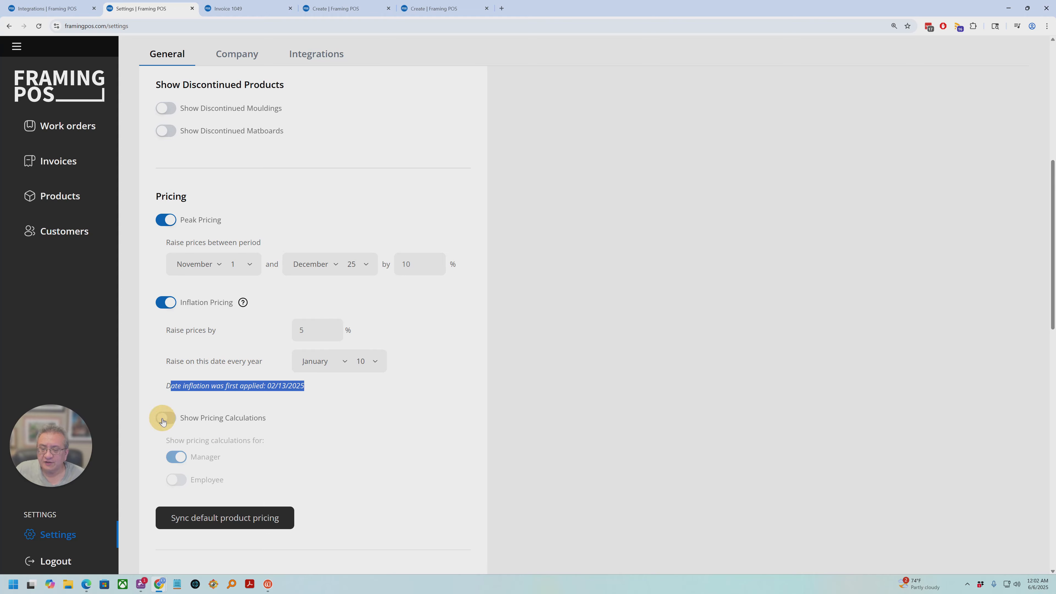
pyautogui.click(164, 419)
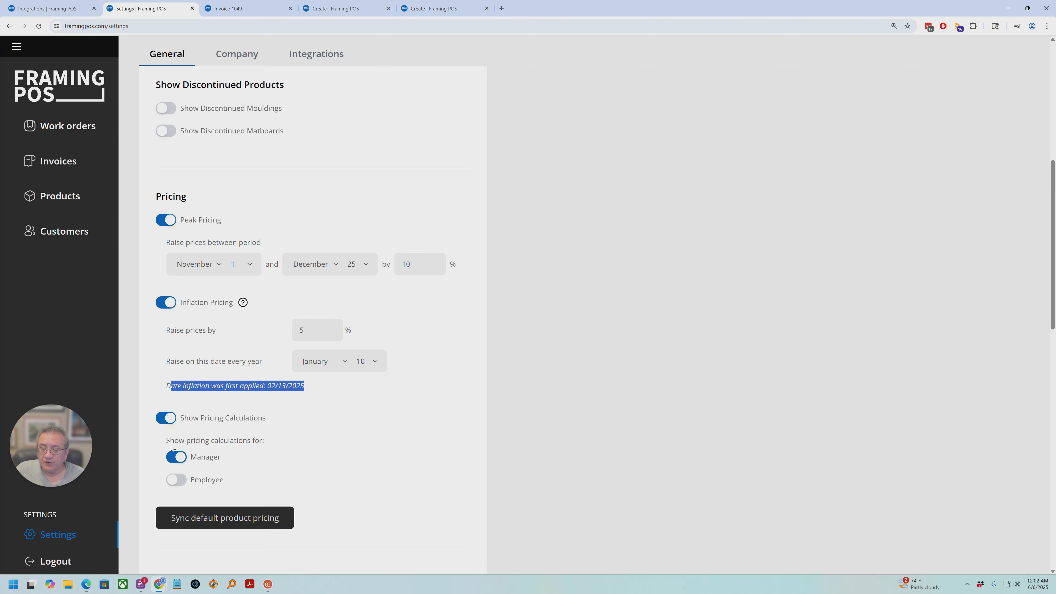
pyautogui.click(161, 421)
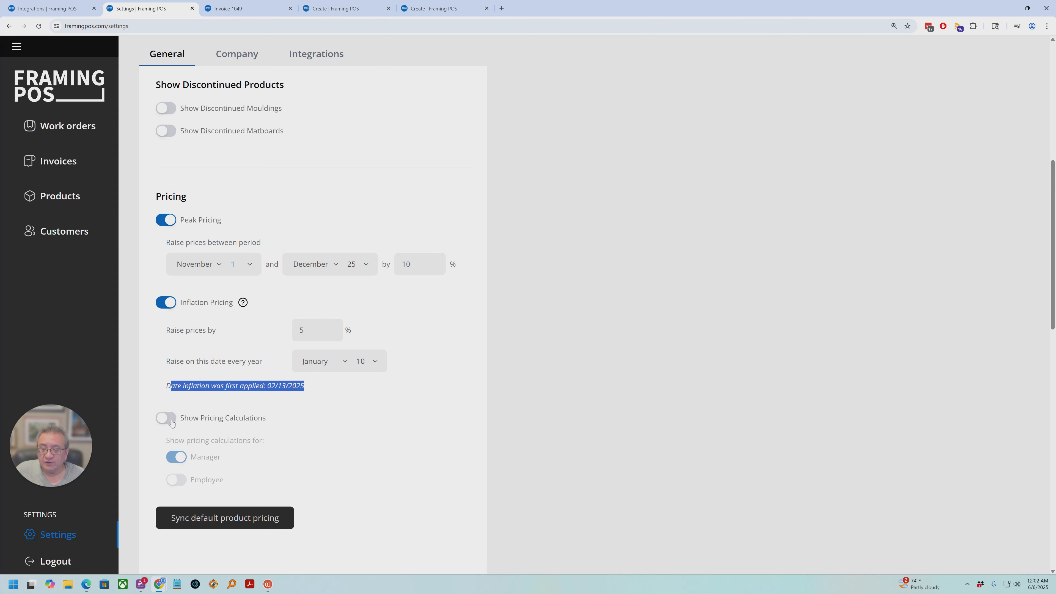
pyautogui.click(161, 421)
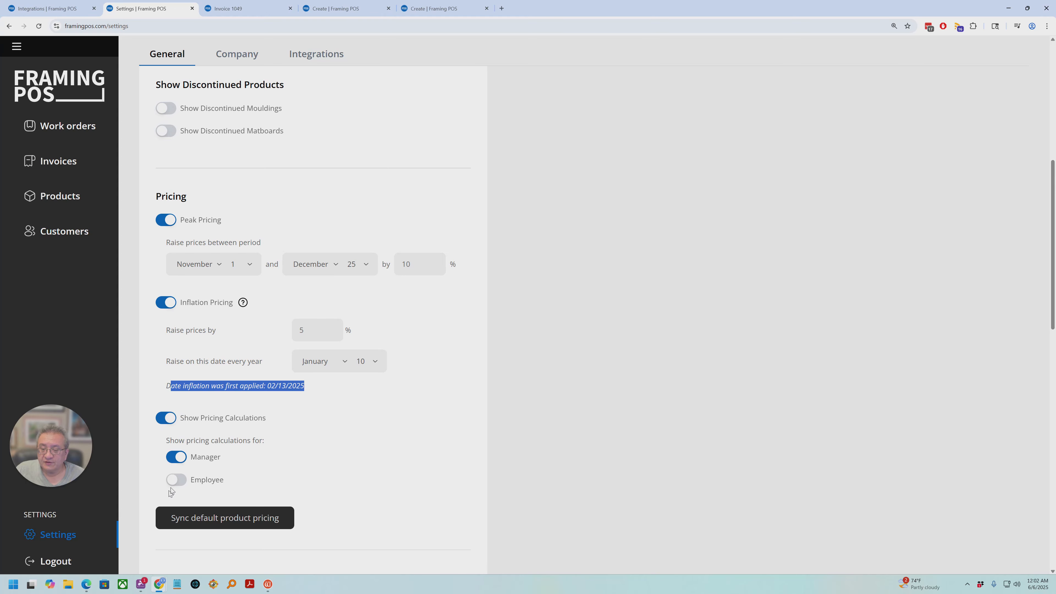
# Try the Employee option for pricing calculations, leave it off, and turn off the Manager option.
pyautogui.click(181, 482)
pyautogui.click(175, 475)
pyautogui.click(175, 458)
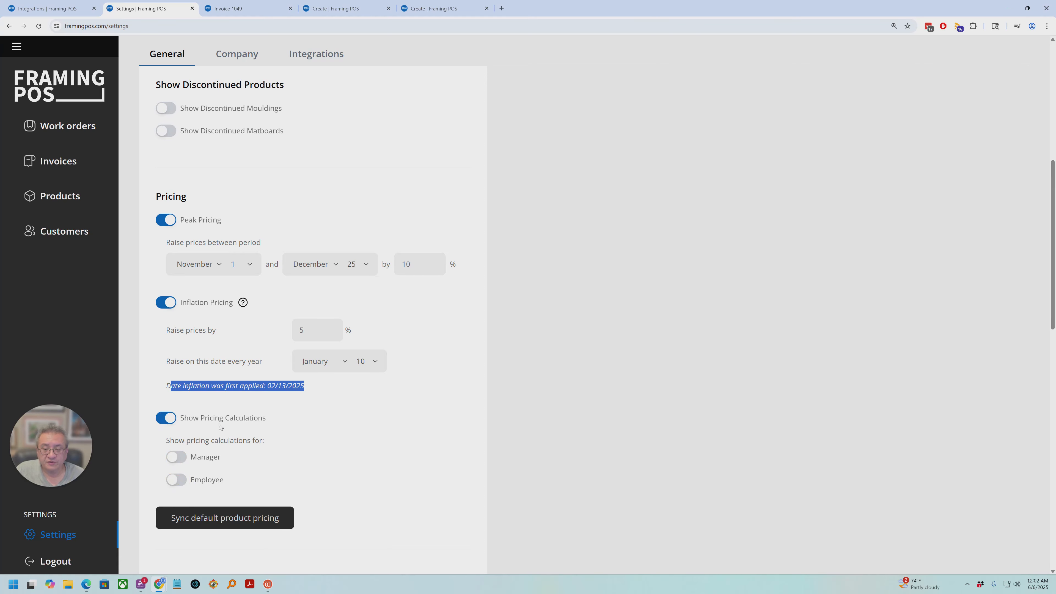
# Start a sync of the default product pricing, read the overwrite confirmation, and cancel it.
pyautogui.scroll(-4, 275, 511)
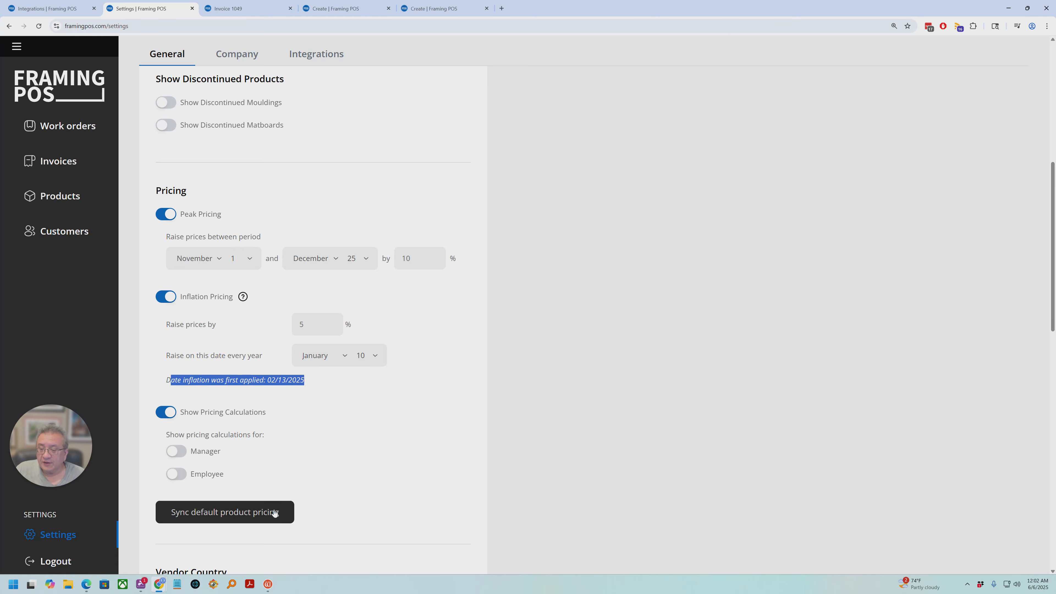
pyautogui.moveTo(149, 328); pyautogui.dragTo(308, 369)
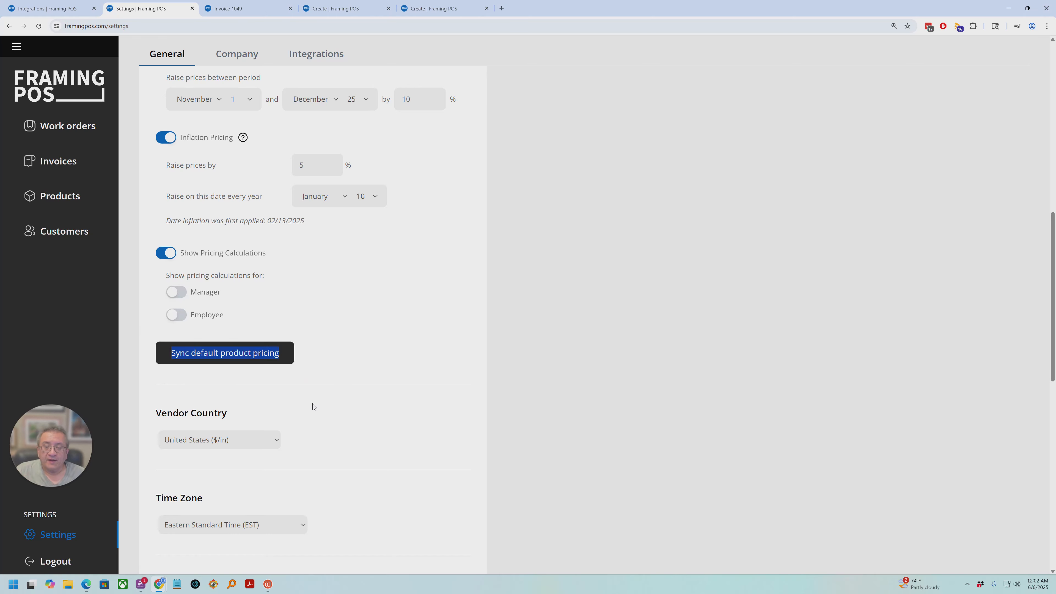
pyautogui.click(253, 354)
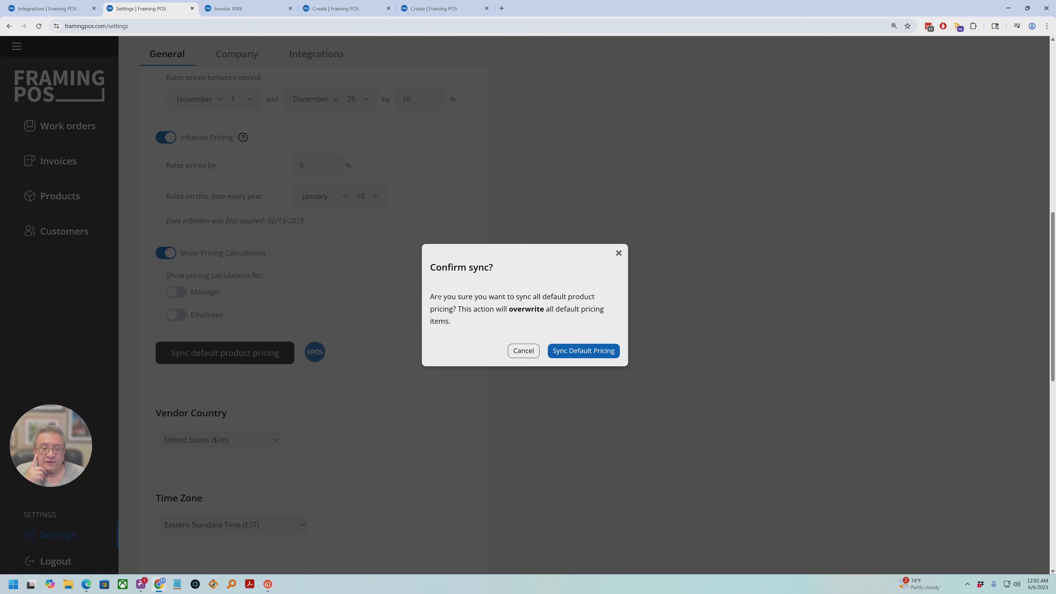
pyautogui.moveTo(439, 297); pyautogui.dragTo(496, 320)
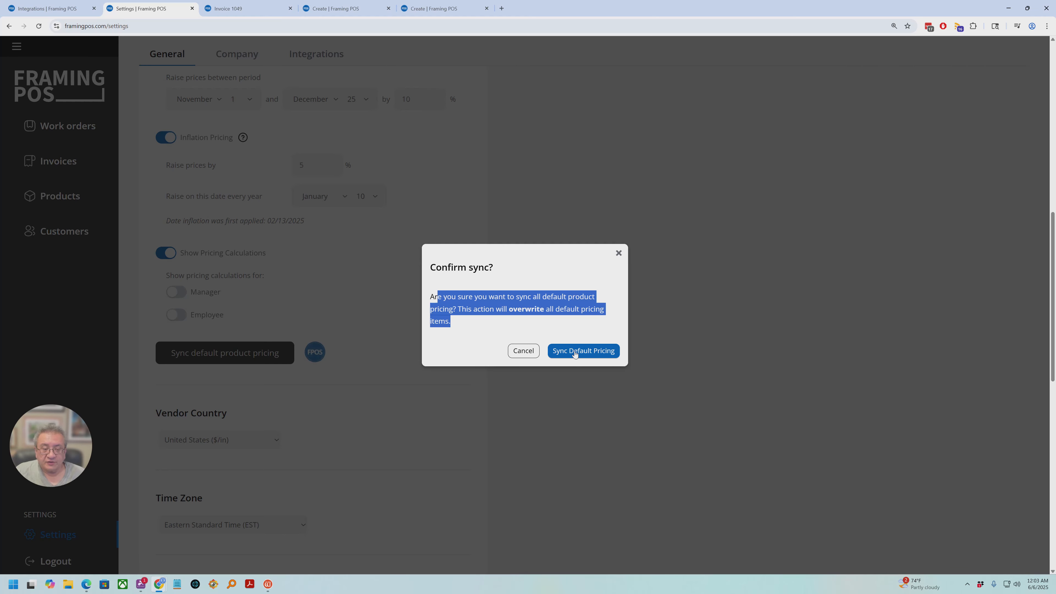
pyautogui.click(530, 354)
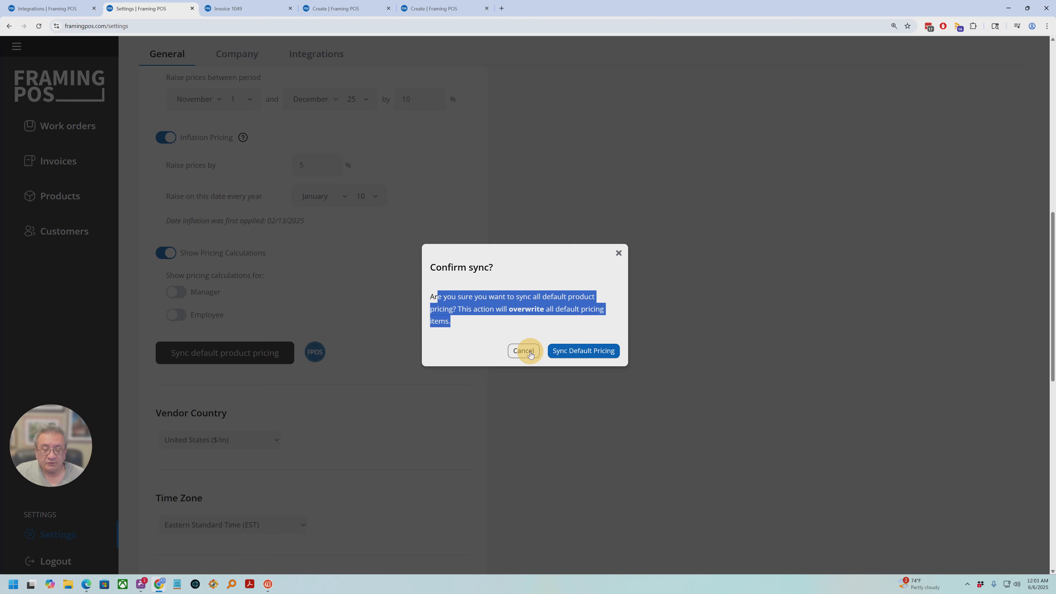
# Review the remaining general settings, from vendor country, time zone and element formulas to invoice other fields and work order printing.
pyautogui.scroll(-3, 406, 357)
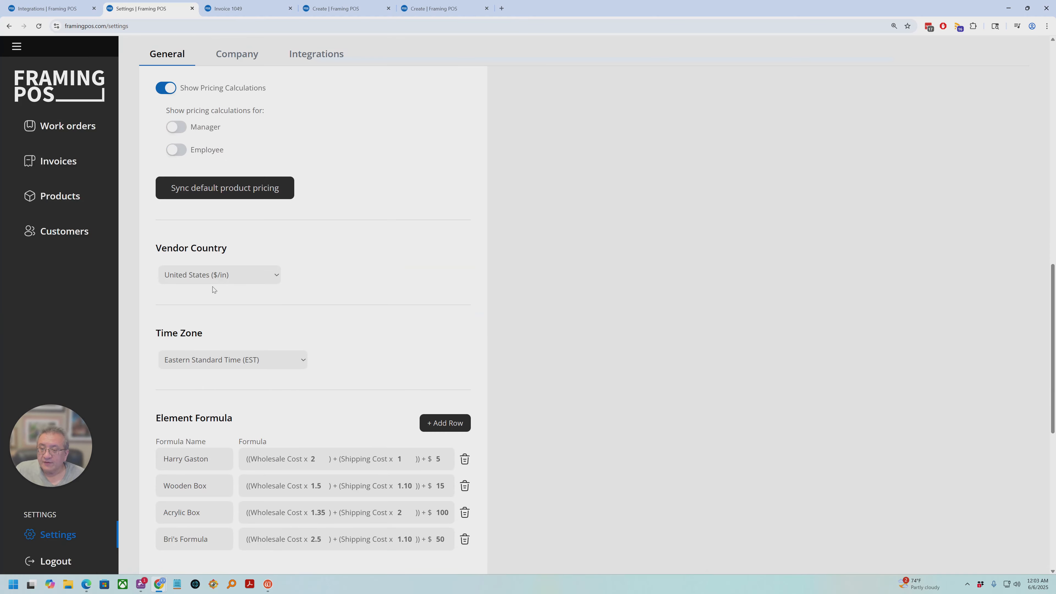
pyautogui.scroll(-7, 331, 402)
pyautogui.moveTo(233, 88); pyautogui.dragTo(161, 88)
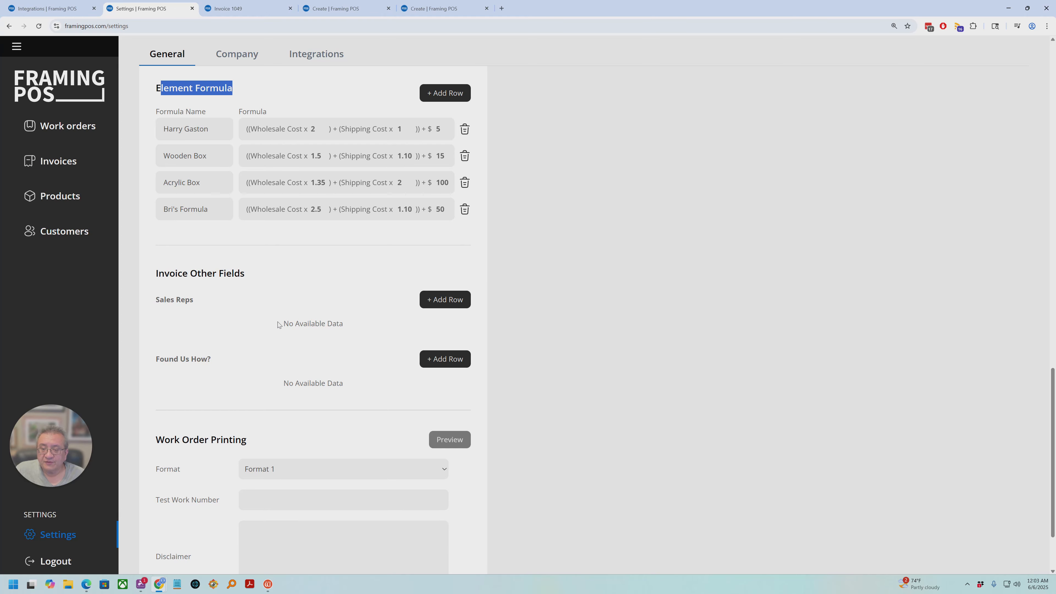
pyautogui.scroll(-2, 233, 361)
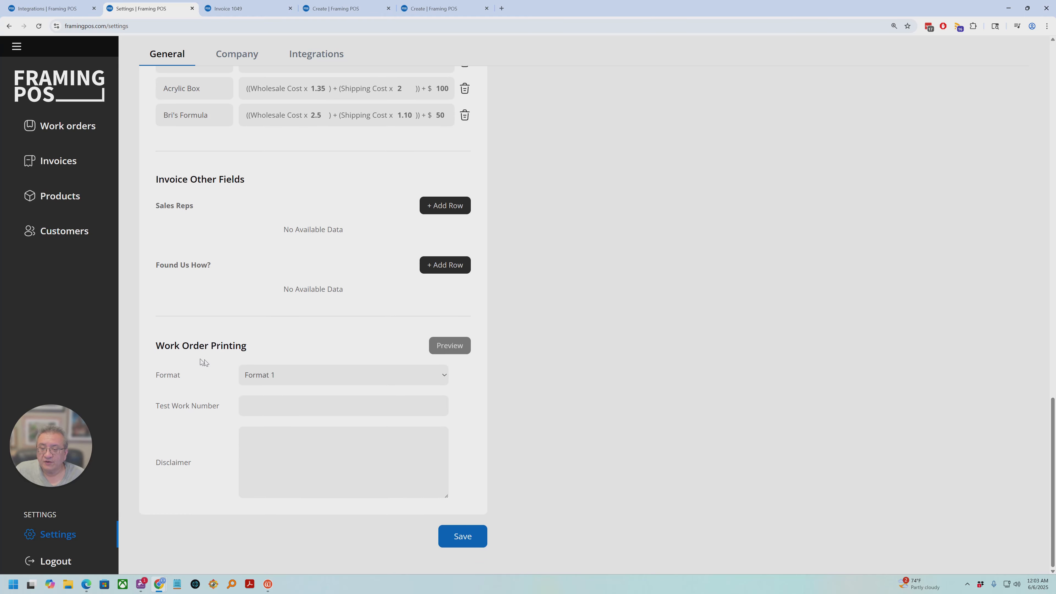
# Check the available work order print formats and review the element formula names.
pyautogui.click(280, 376)
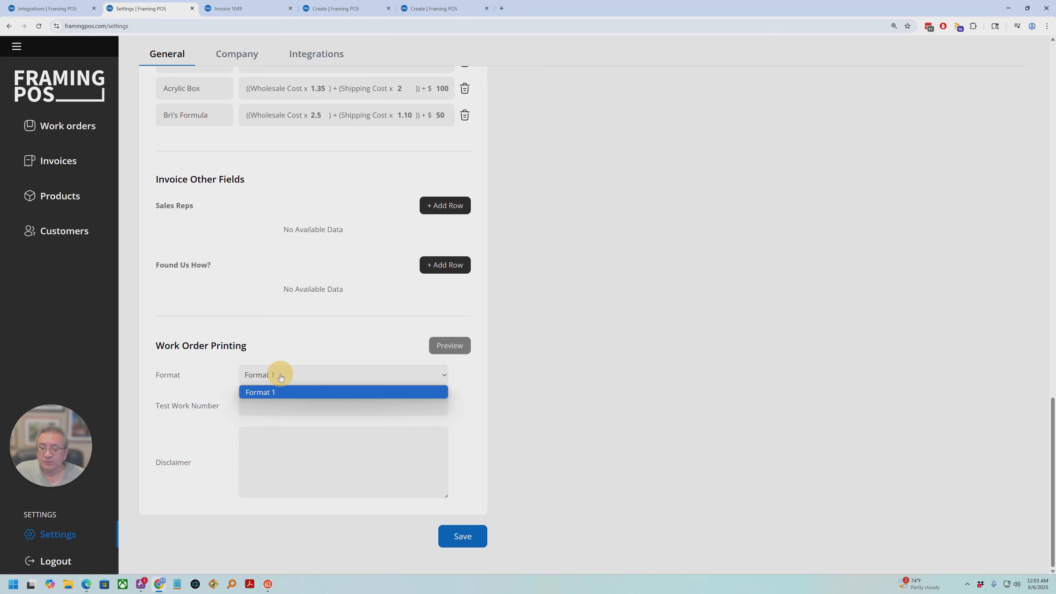
pyautogui.click(278, 374)
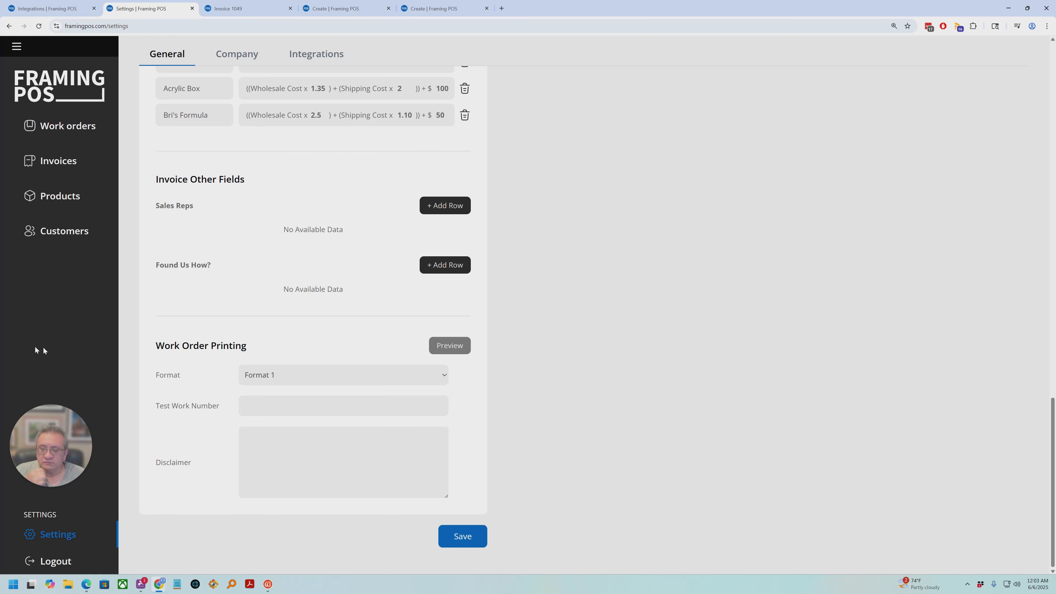
pyautogui.scroll(3, 313, 291)
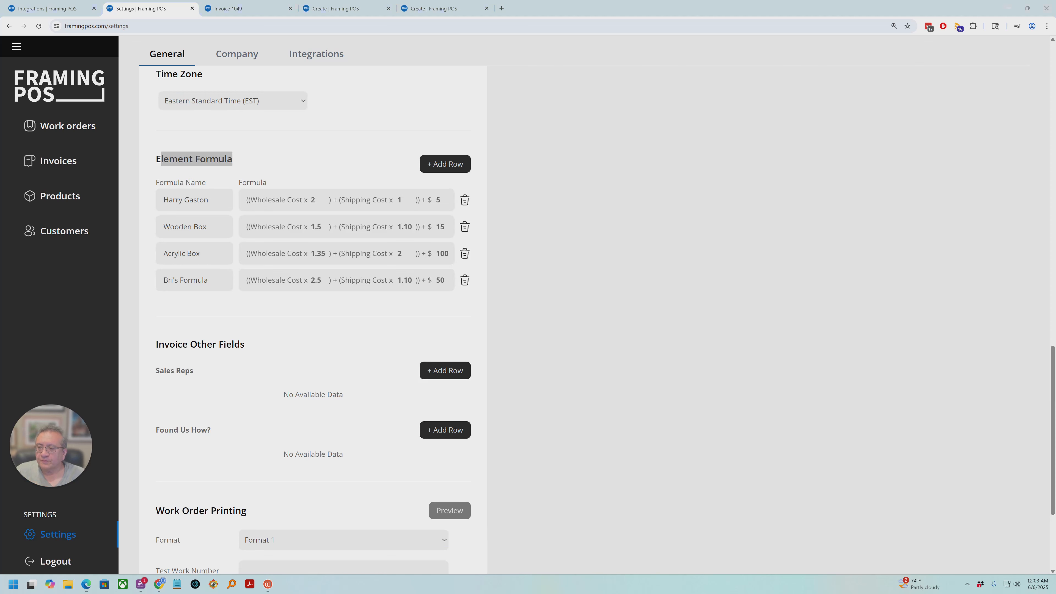
pyautogui.click(252, 161)
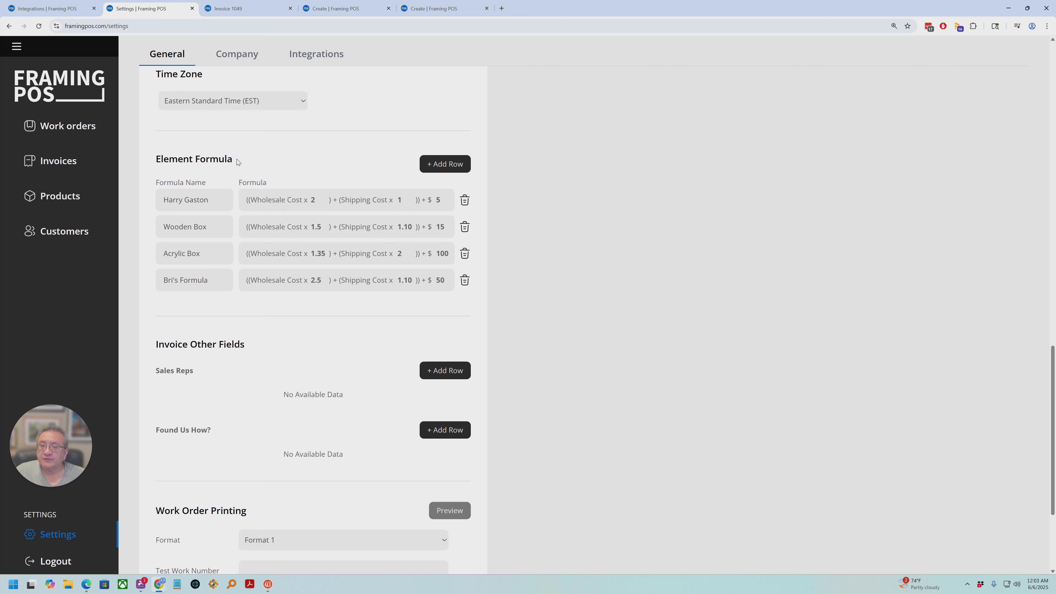
pyautogui.moveTo(237, 161); pyautogui.dragTo(149, 159)
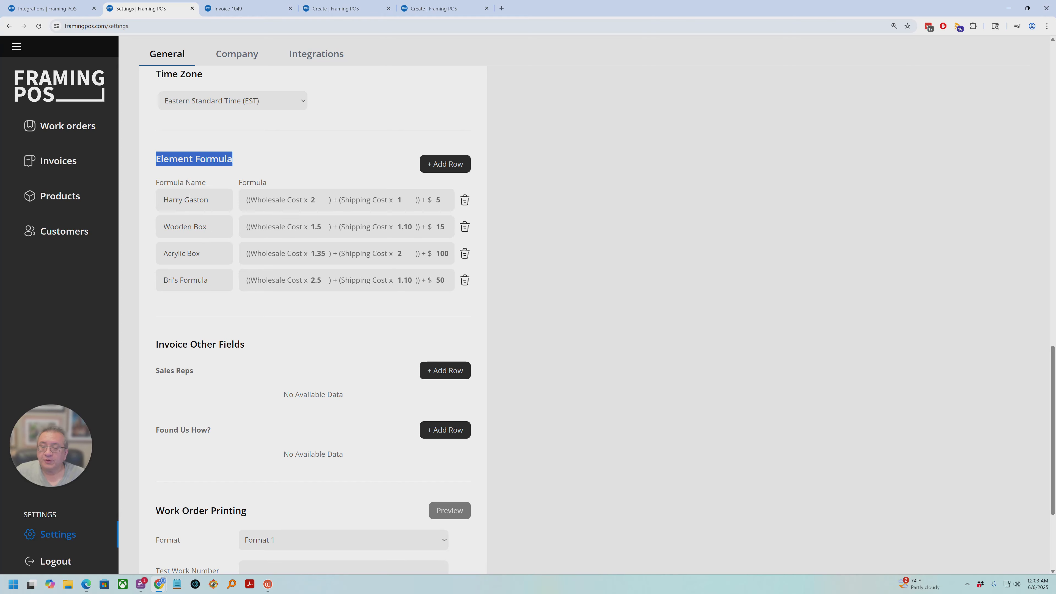
pyautogui.moveTo(162, 200); pyautogui.dragTo(222, 201)
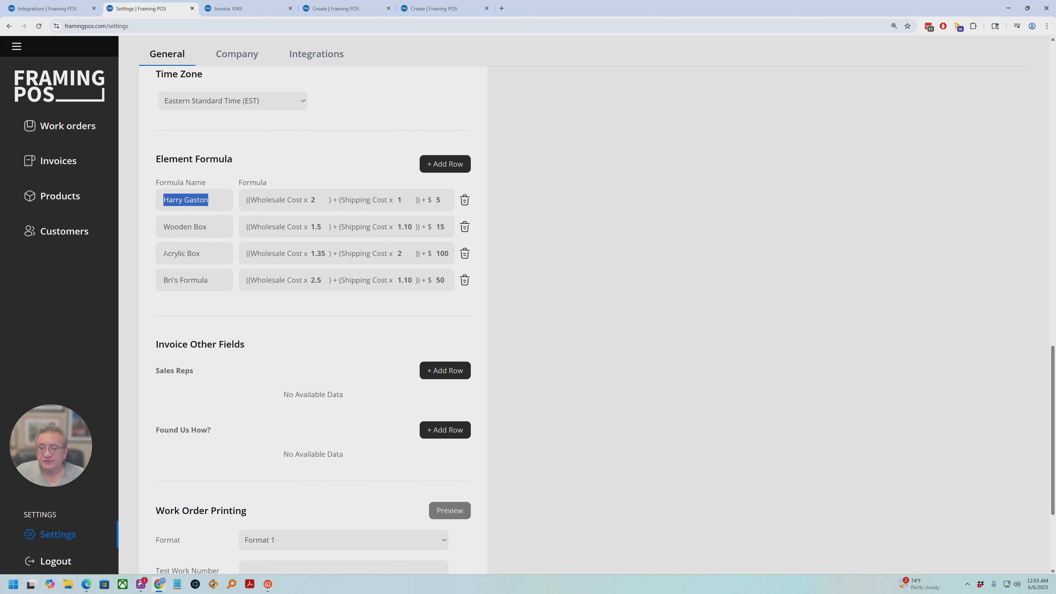
pyautogui.moveTo(164, 253); pyautogui.dragTo(218, 253)
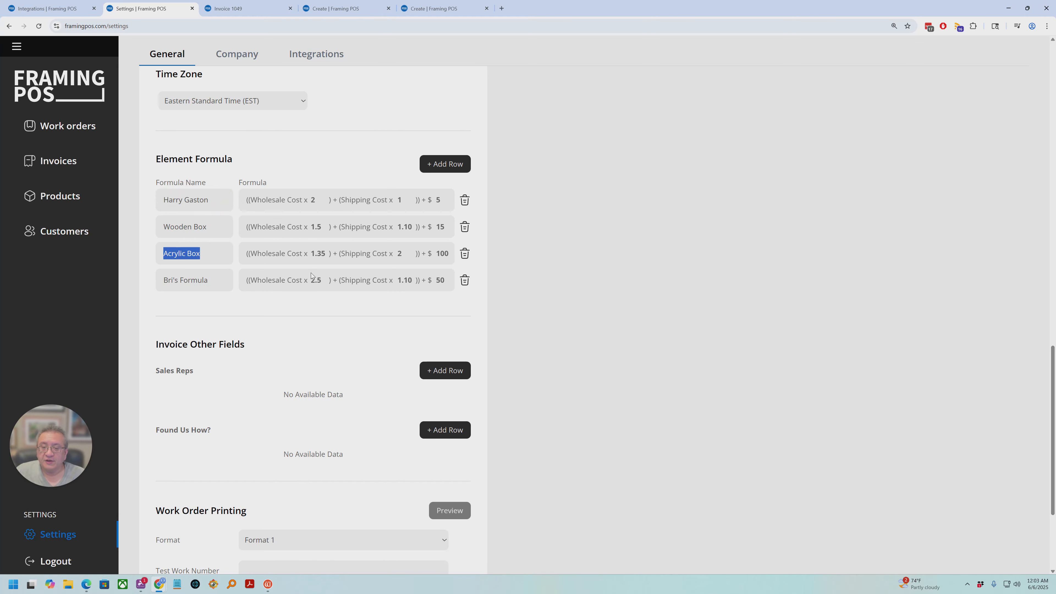
# Set the wholesale cost multiplier of the Acrylic Box element formula to 2 and save the settings.
pyautogui.moveTo(312, 253); pyautogui.dragTo(325, 253)
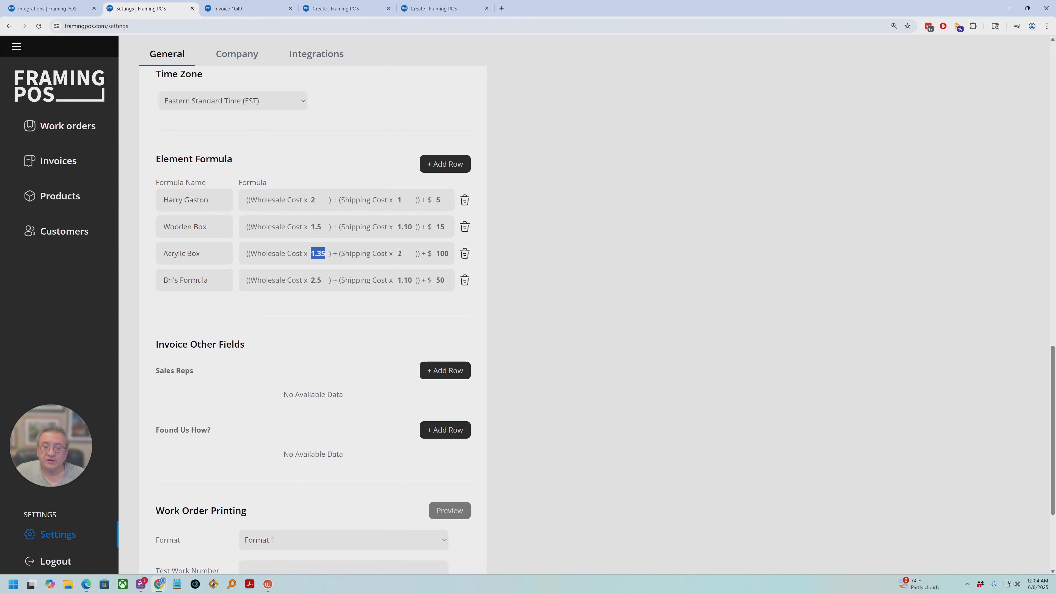
pyautogui.click(315, 253)
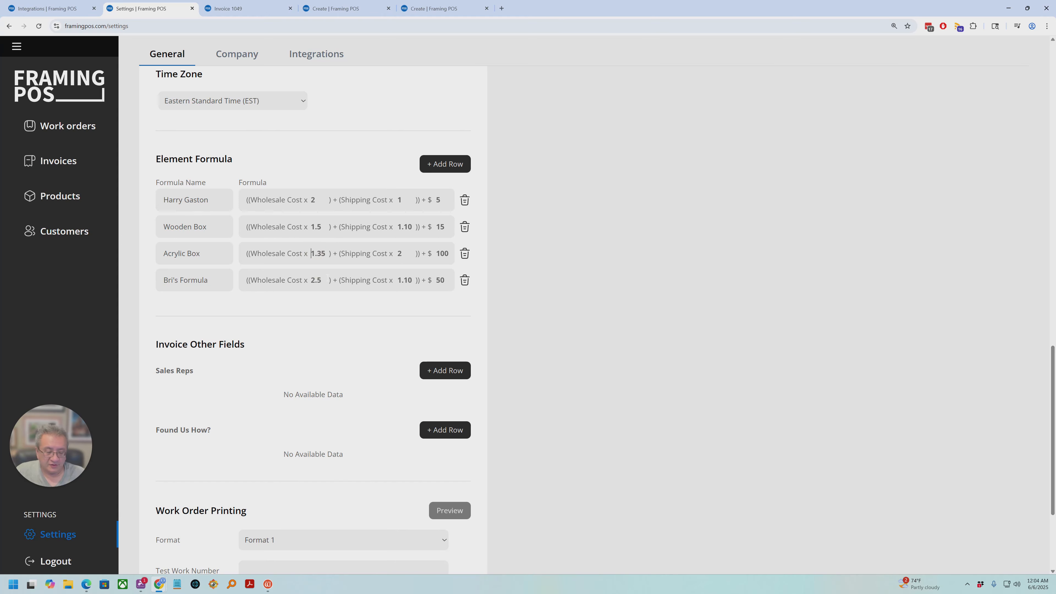
pyautogui.hotkey('shift', 'Right')
pyautogui.hotkey('shift', 'Right')
pyautogui.hotkey('shift', 'Right')
pyautogui.hotkey('shift', 'Right')
pyautogui.write('2')
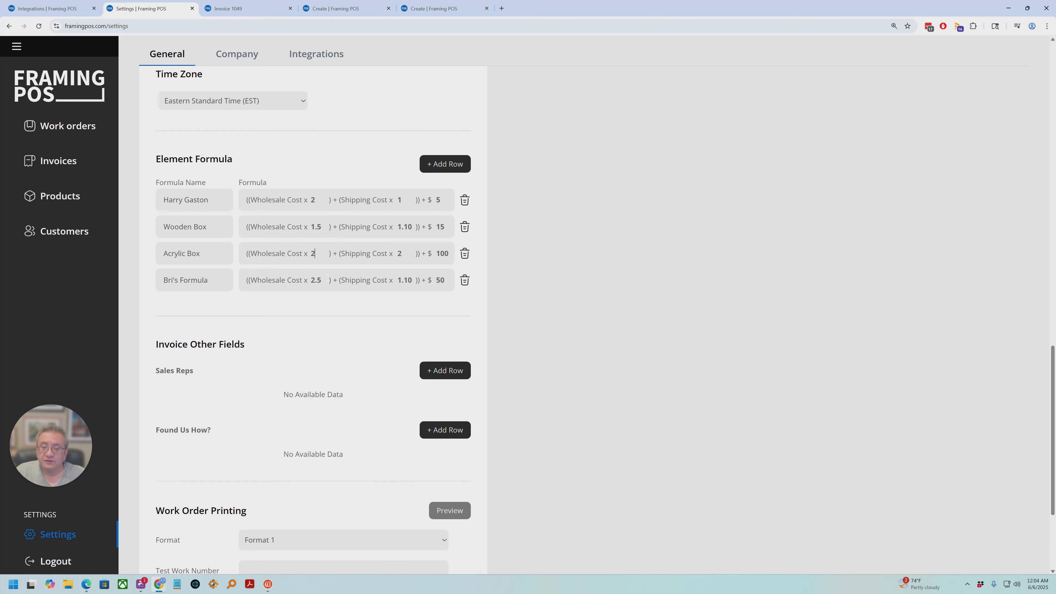
pyautogui.press('Tab')
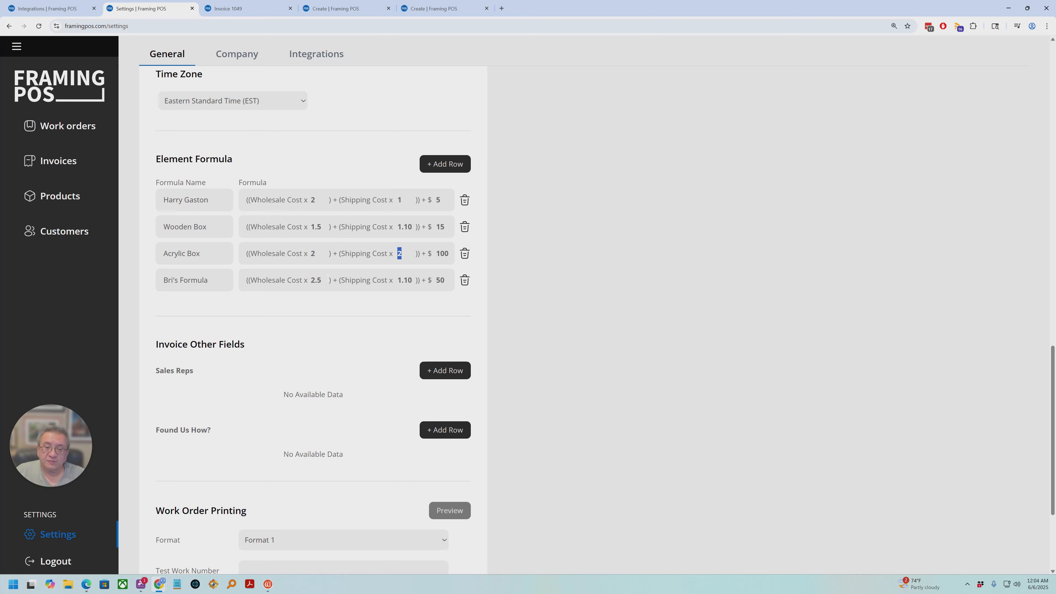
pyautogui.moveTo(450, 252); pyautogui.dragTo(429, 254)
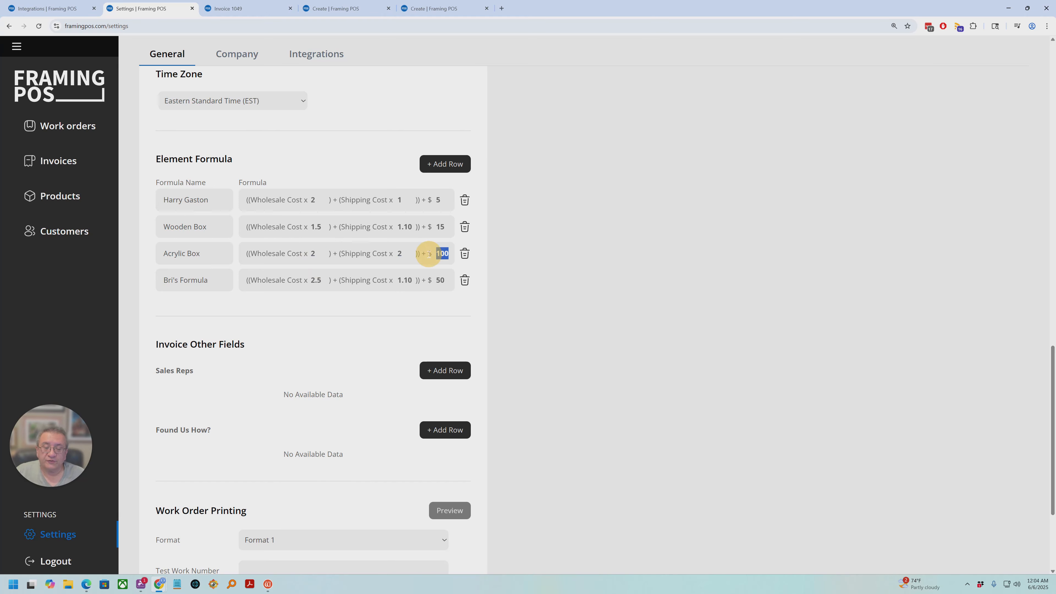
pyautogui.scroll(-4, 343, 417)
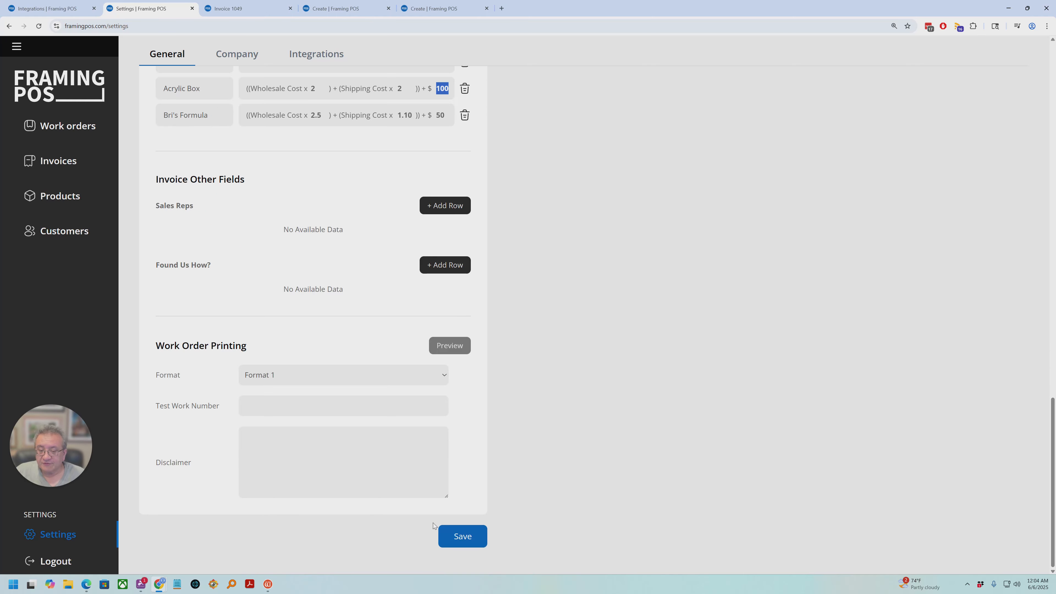
pyautogui.click(462, 536)
# Open the work orders in a new browser tab and start a new work order.
pyautogui.scroll(5, 344, 275)
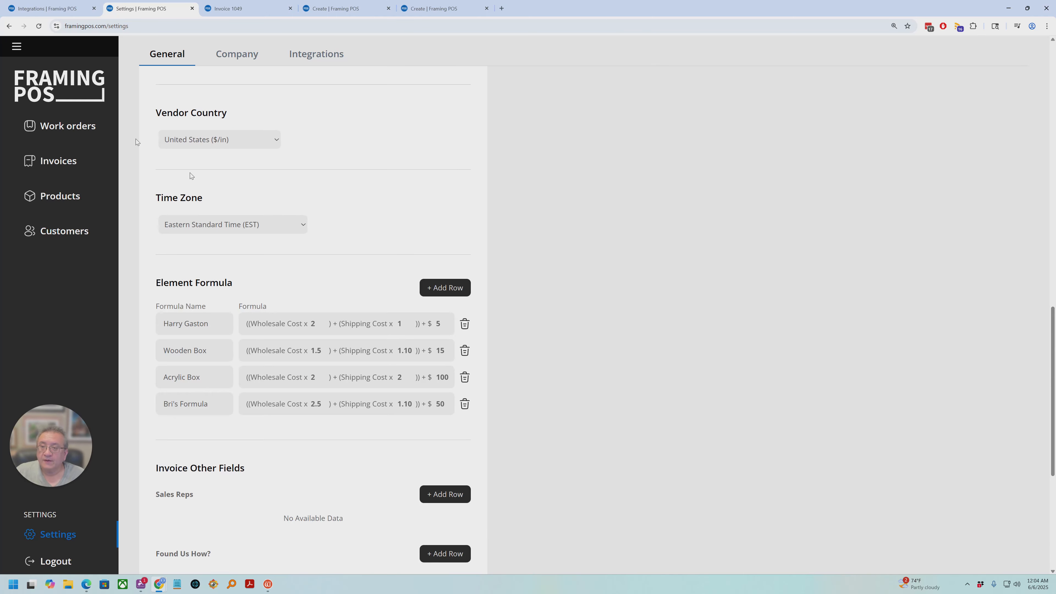
pyautogui.rightClick(67, 130)
pyautogui.click(97, 137)
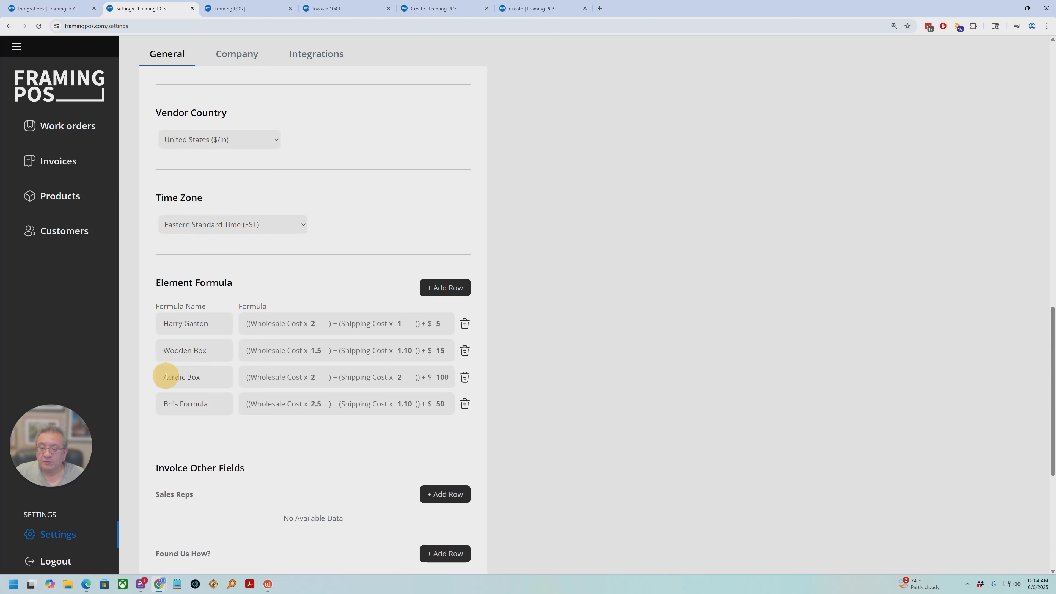
pyautogui.click(228, 9)
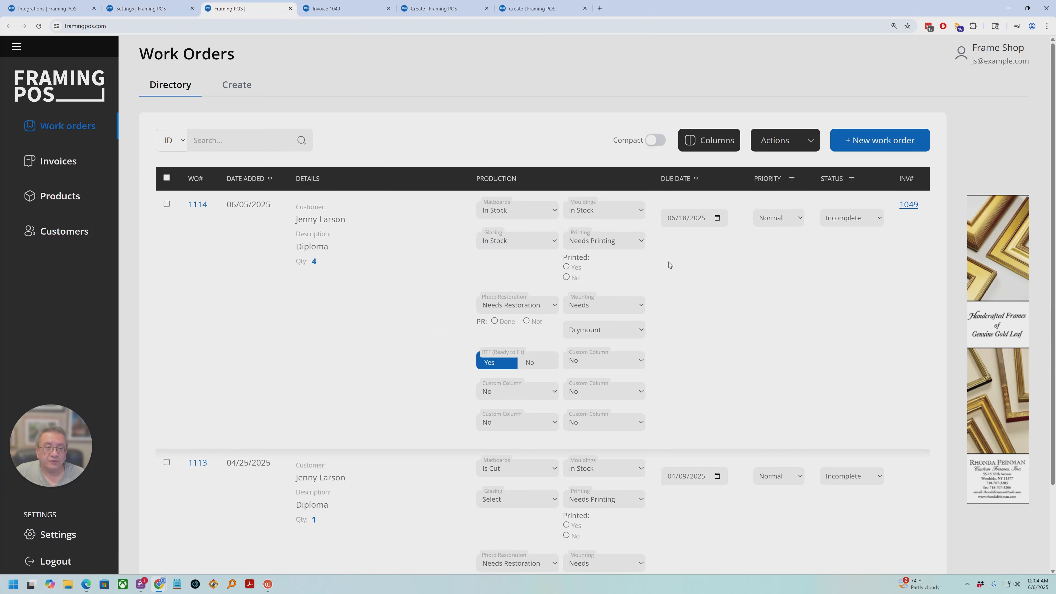
pyautogui.click(872, 140)
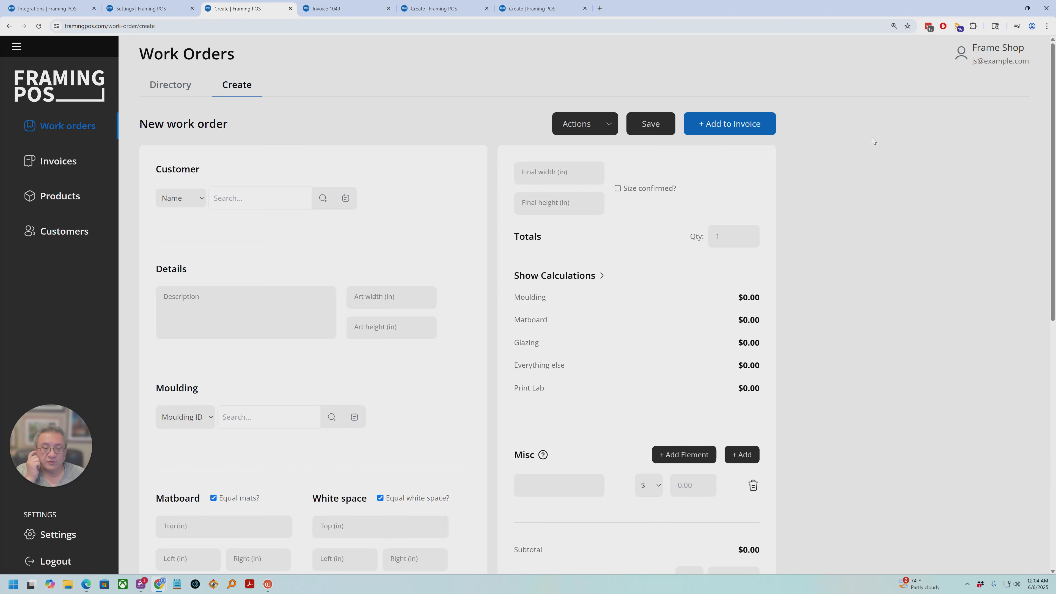
pyautogui.scroll(-5, 618, 291)
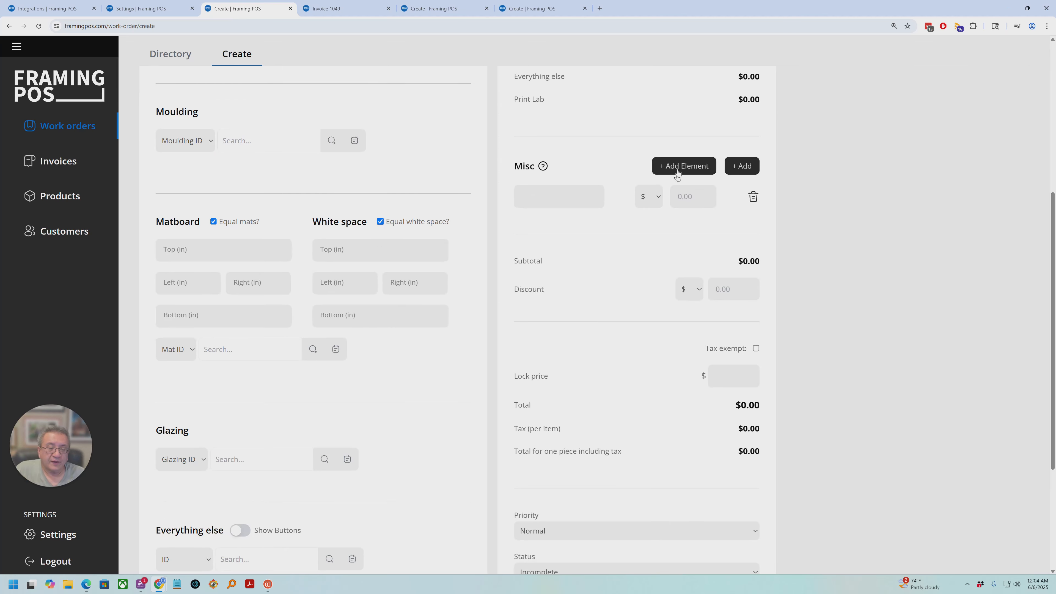
# Start a misc element described as Acrylic Box, with wholesale cost 425.66 and shipping cost 300.
pyautogui.click(675, 166)
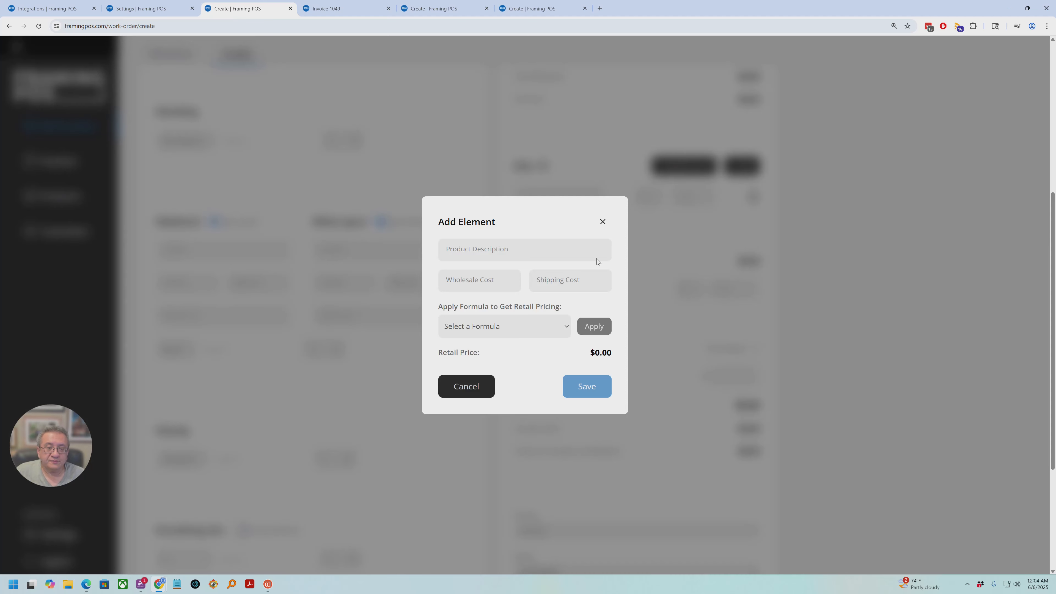
pyautogui.click(479, 253)
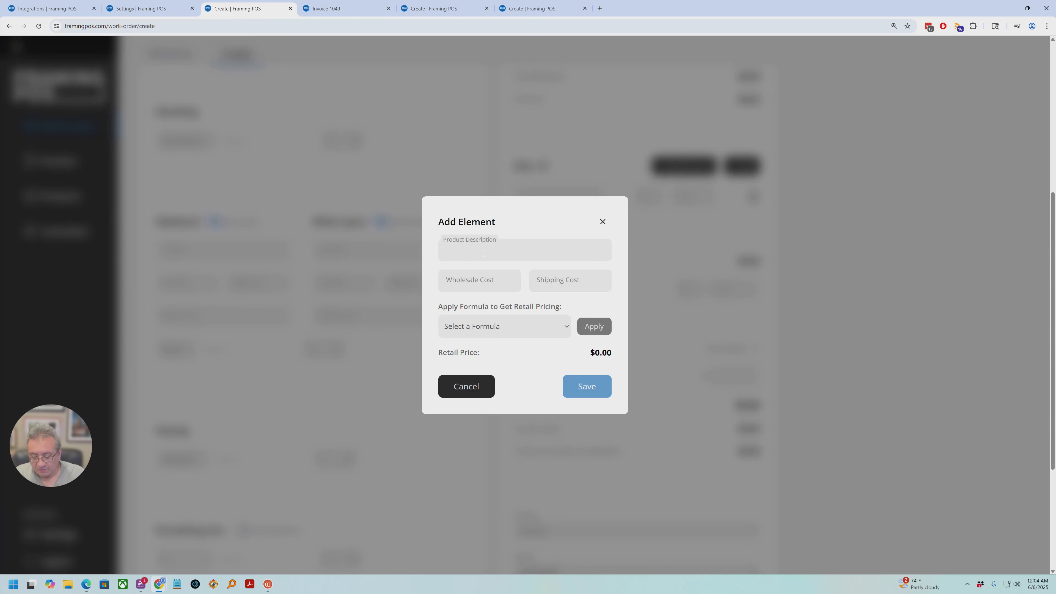
pyautogui.write('aCR bOX')
pyautogui.hotkey('ctrl', 'a')
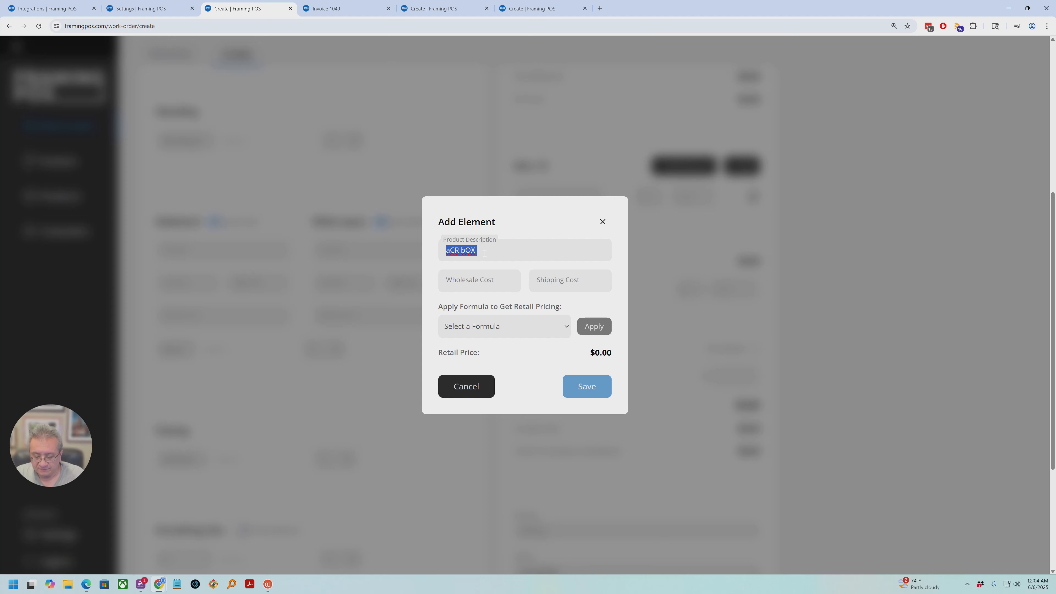
pyautogui.write('AC')
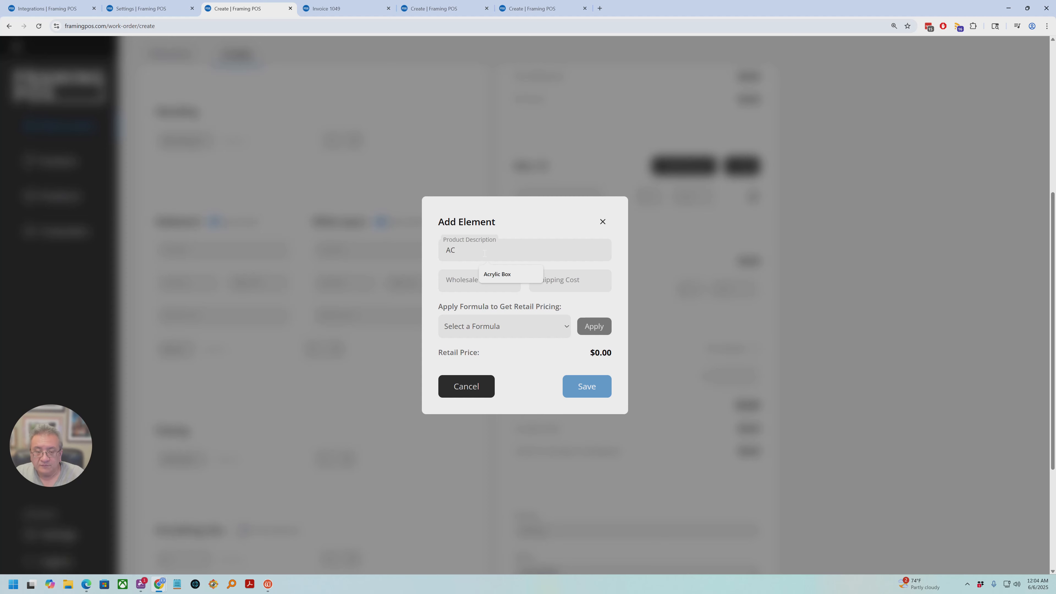
pyautogui.click(497, 273)
pyautogui.click(490, 279)
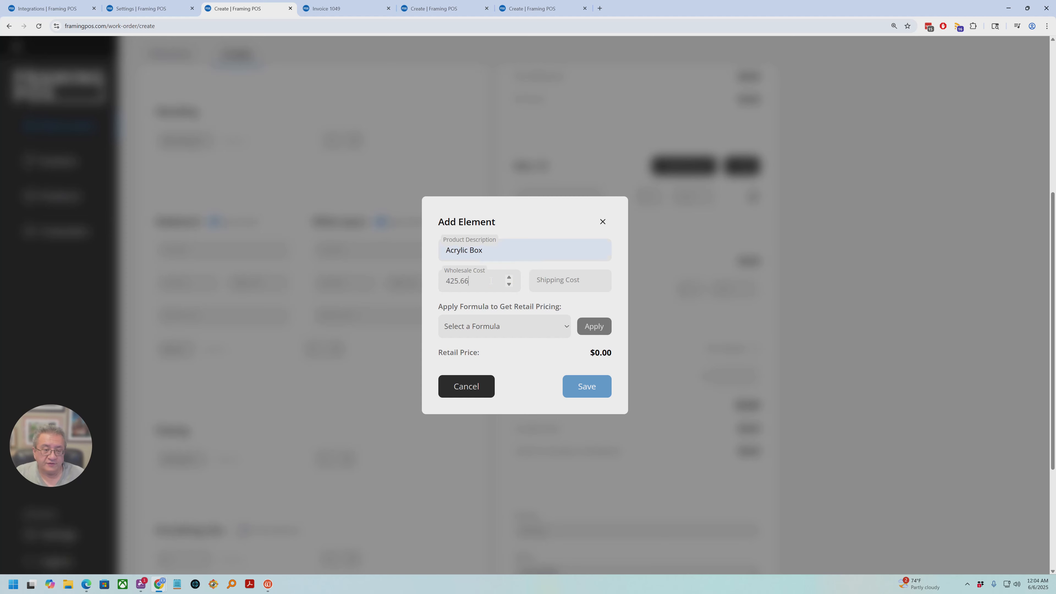
pyautogui.press('Tab')
# Price the Acrylic Box element with the Acrylic Box formula and save it to the work order.
pyautogui.click(515, 329)
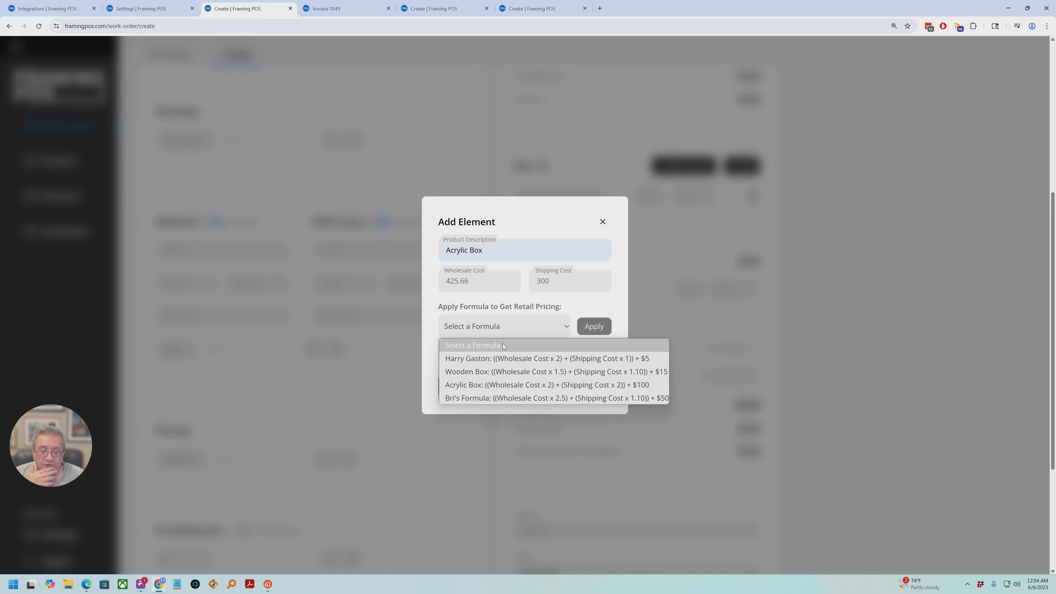
pyautogui.click(522, 385)
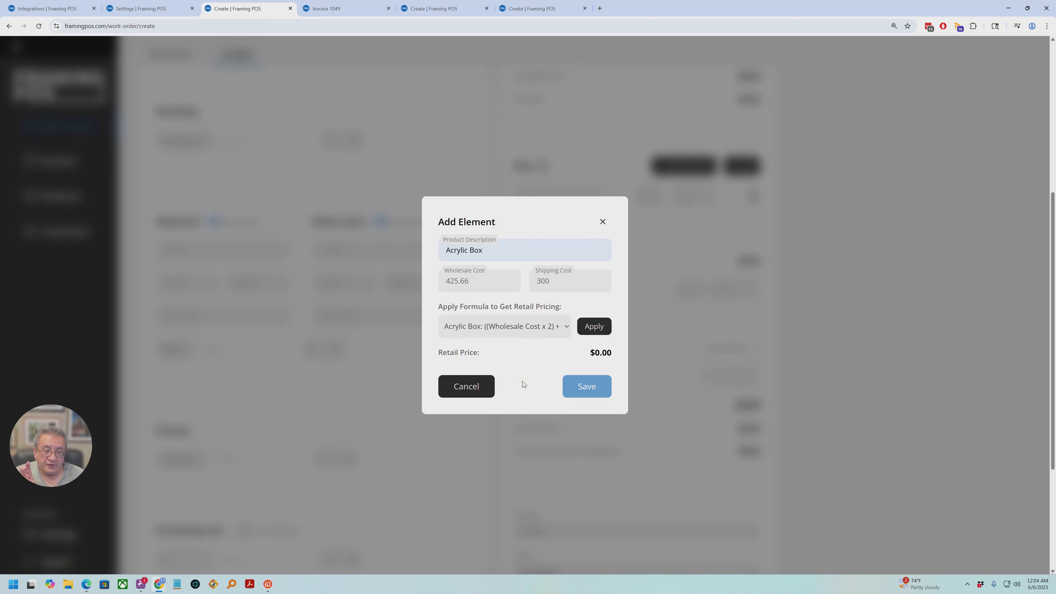
pyautogui.click(593, 327)
pyautogui.moveTo(580, 352); pyautogui.dragTo(610, 350)
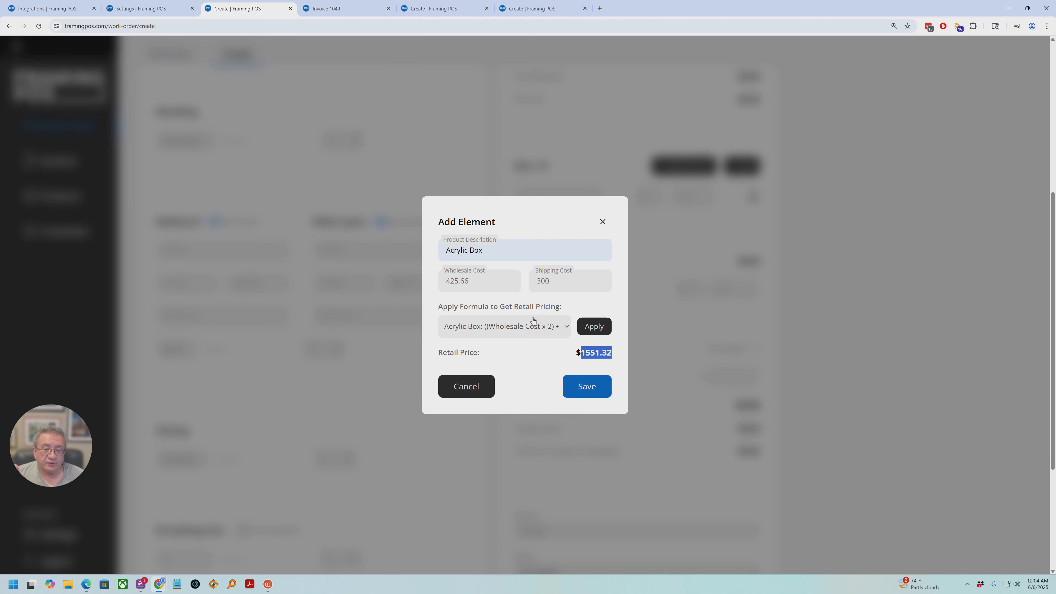
pyautogui.click(582, 387)
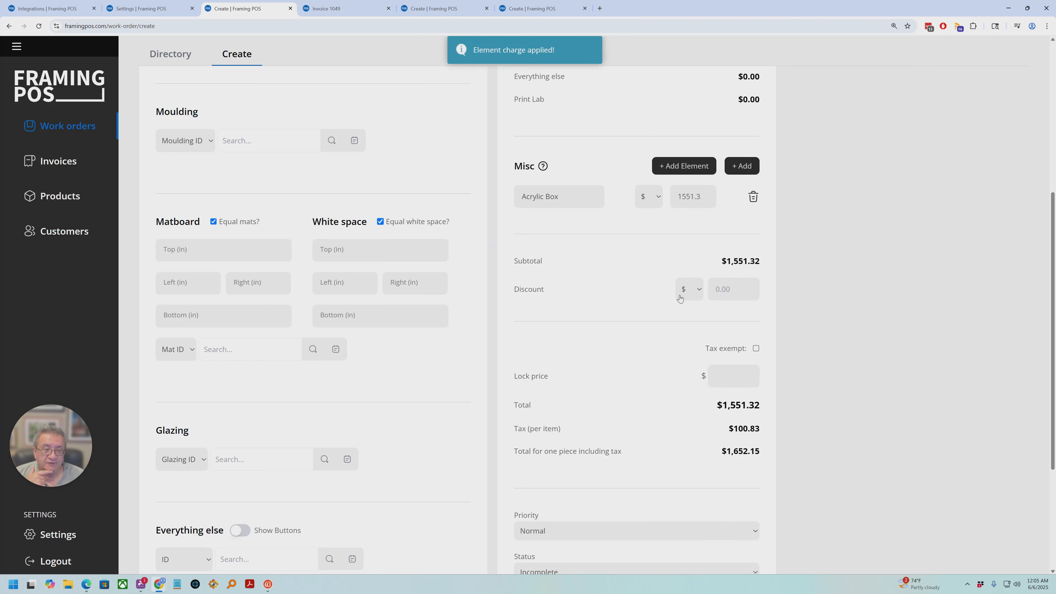
pyautogui.doubleClick(686, 200)
# Start a second misc element described as Test, with wholesale cost 100 and shipping cost 25.
pyautogui.click(681, 167)
pyautogui.click(491, 253)
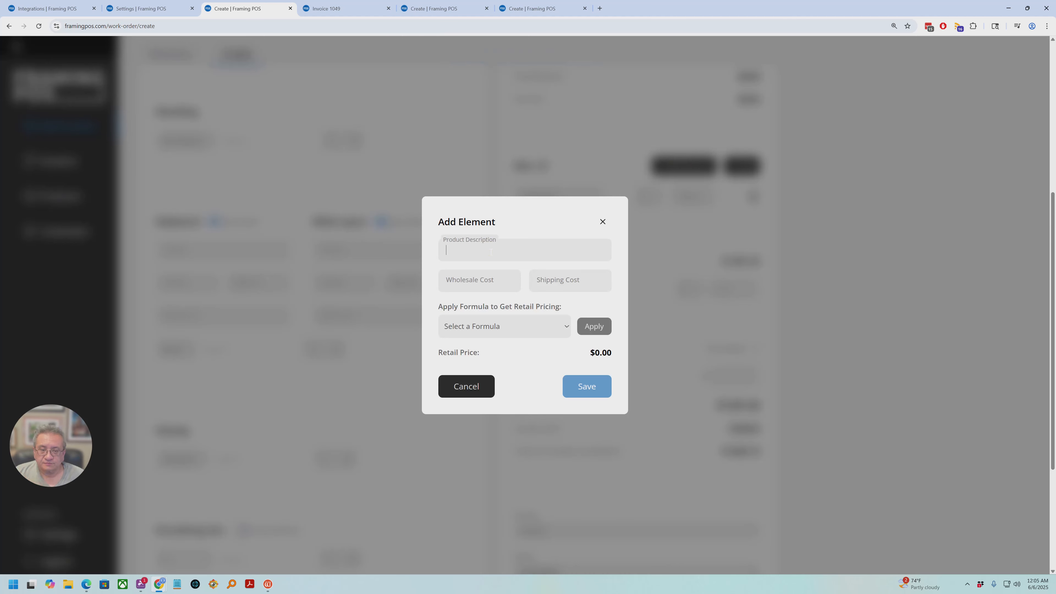
pyautogui.write('tEST')
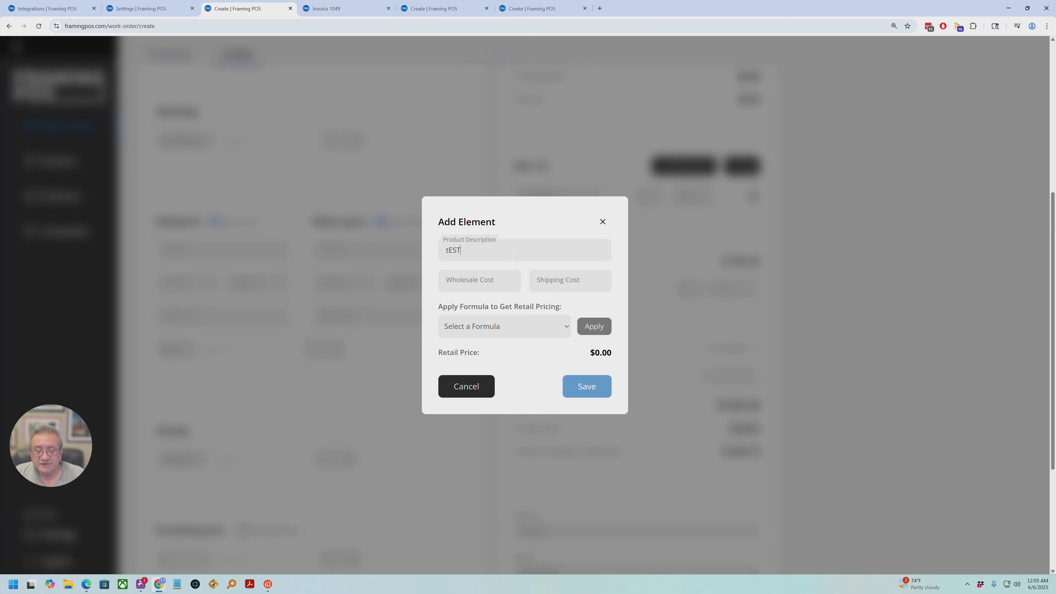
pyautogui.hotkey('ctrl', 'a')
pyautogui.write('Test')
pyautogui.press('Tab')
pyautogui.write('100')
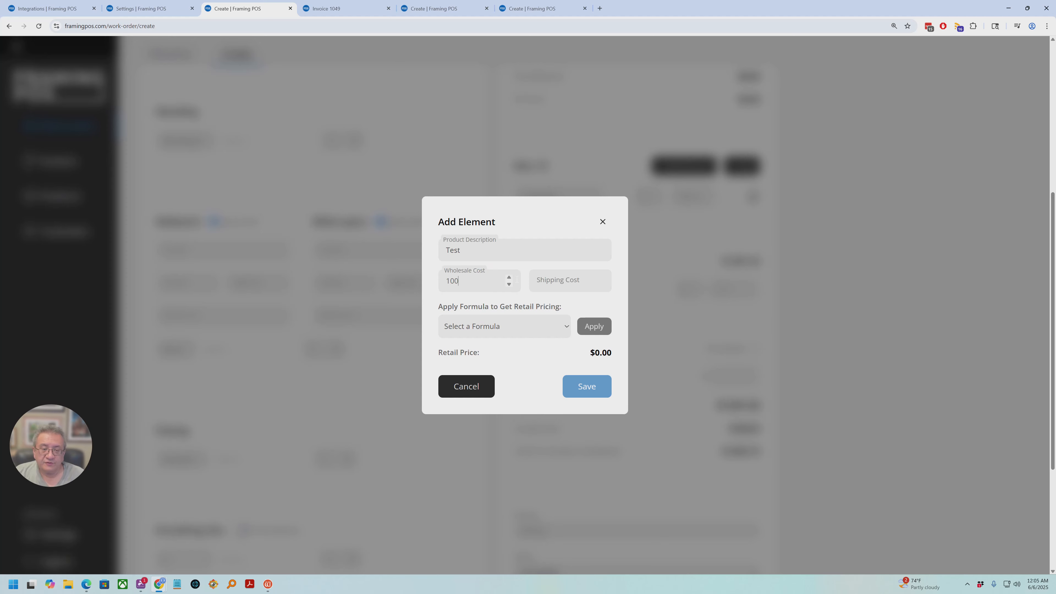
pyautogui.press('Tab')
pyautogui.write('2')
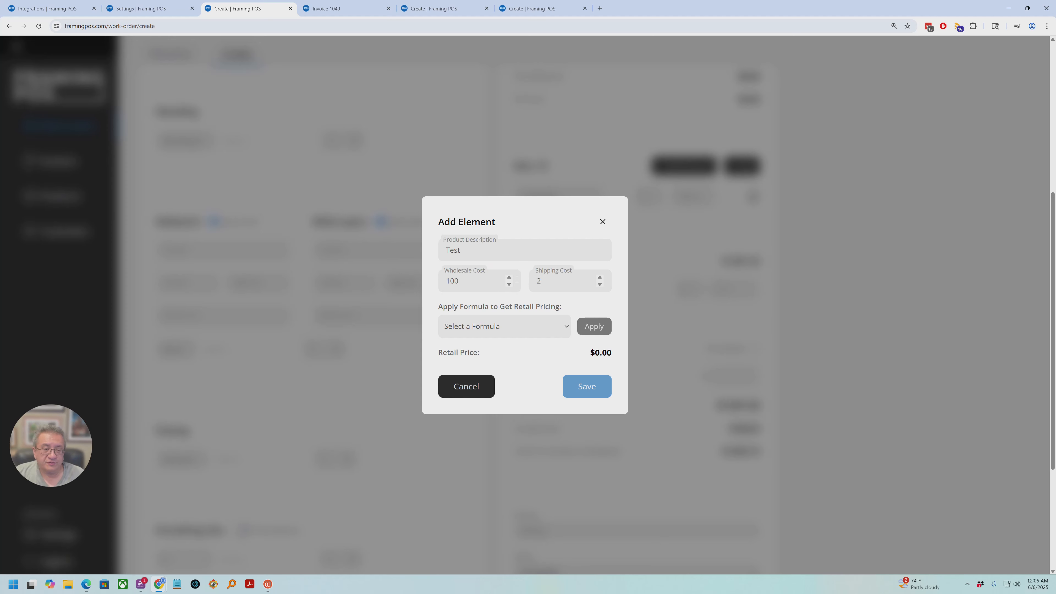
pyautogui.write('5')
# Apply the formula ((Wholesale Cost x 2.5) + (Shipping Cost x 1.10)) + $50 to the Test element and save it.
pyautogui.click(494, 328)
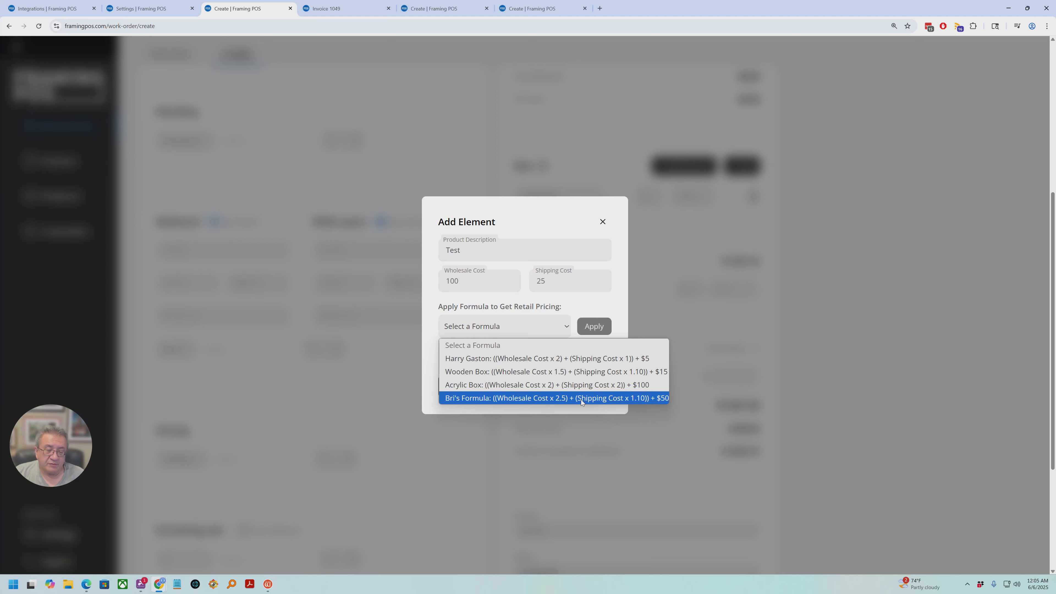
pyautogui.click(619, 399)
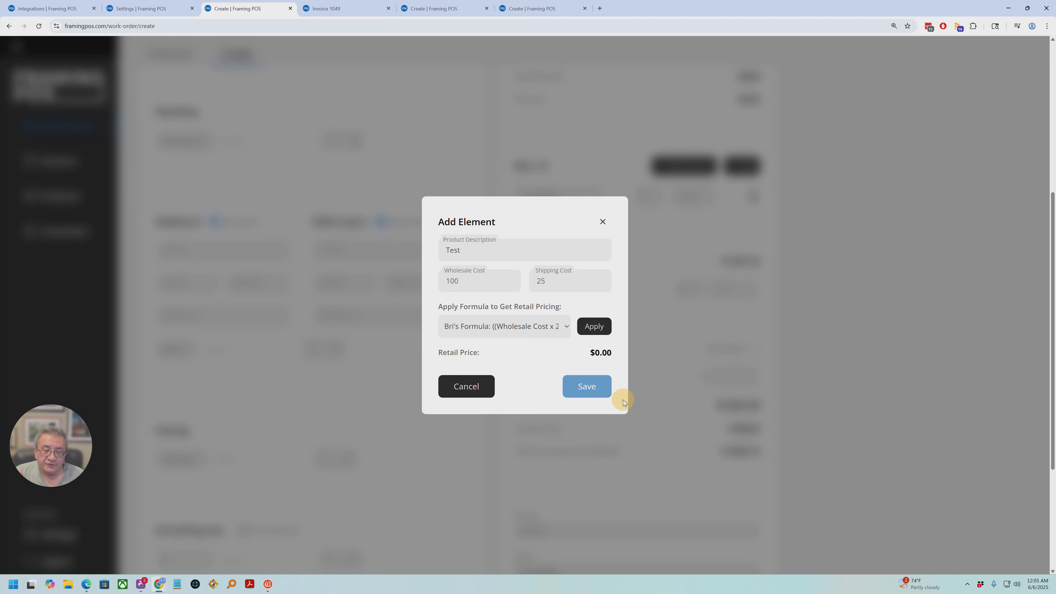
pyautogui.click(599, 331)
pyautogui.click(586, 386)
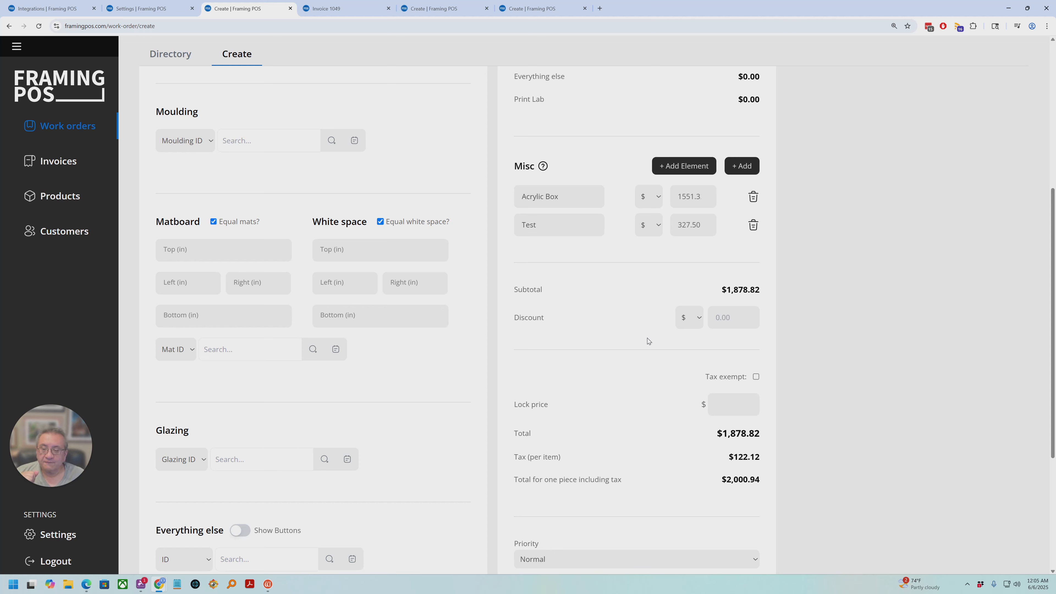
# Leave the new work order without saving it and go to the settings.
pyautogui.click(69, 535)
pyautogui.click(564, 78)
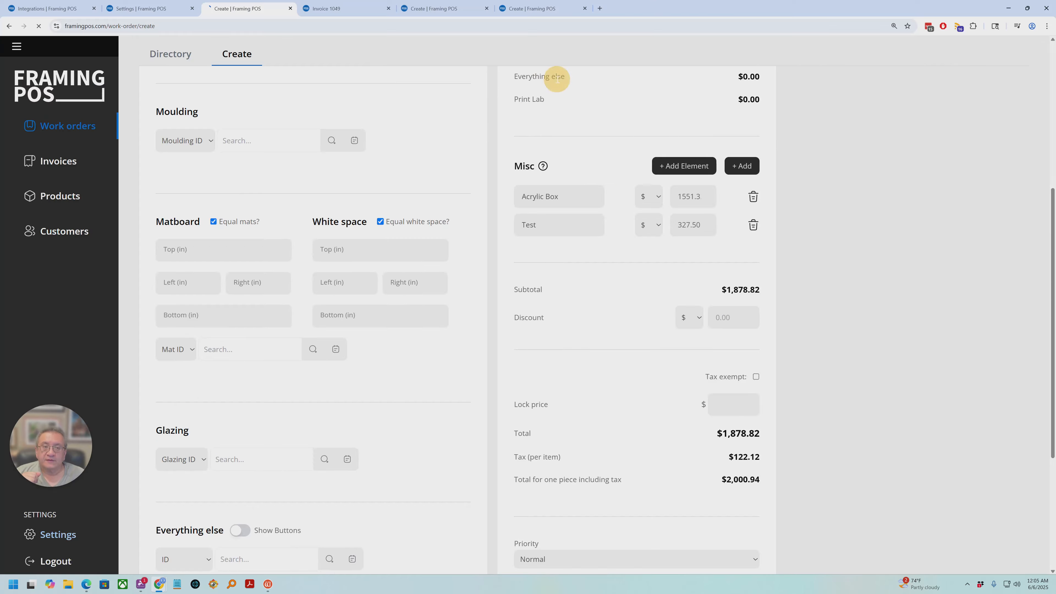
# Review the company settings, including the logo, address details, contact and operating hours sections.
pyautogui.click(237, 85)
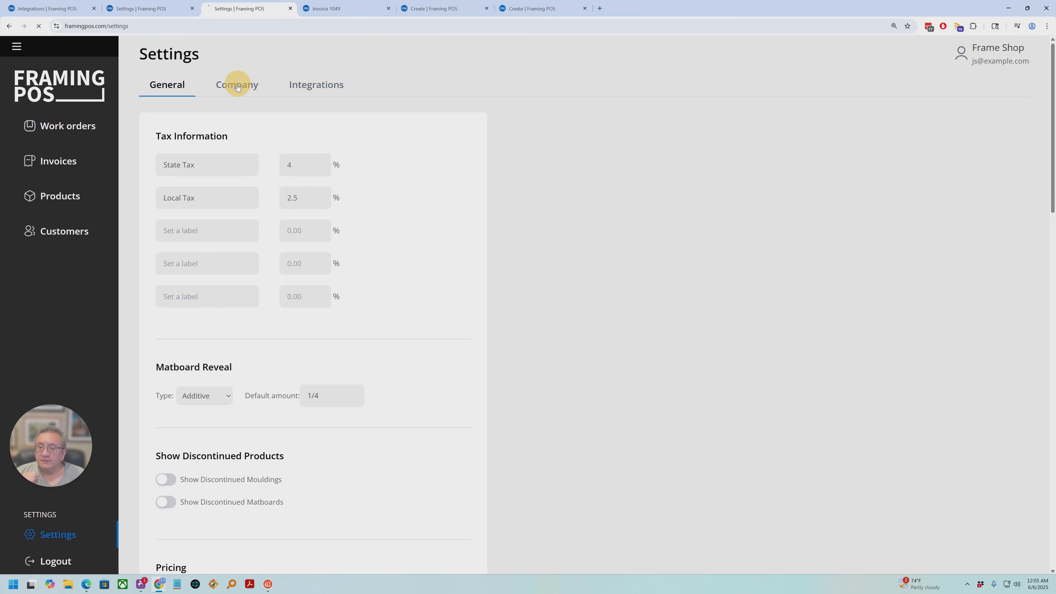
pyautogui.scroll(-10, 269, 363)
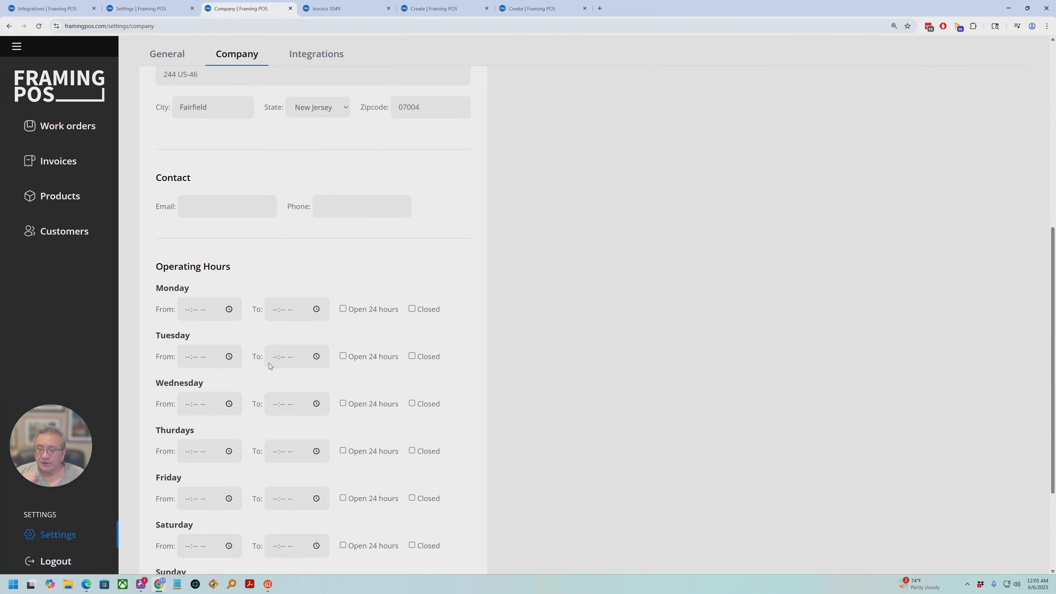
pyautogui.scroll(6, 270, 366)
pyautogui.scroll(4, 269, 366)
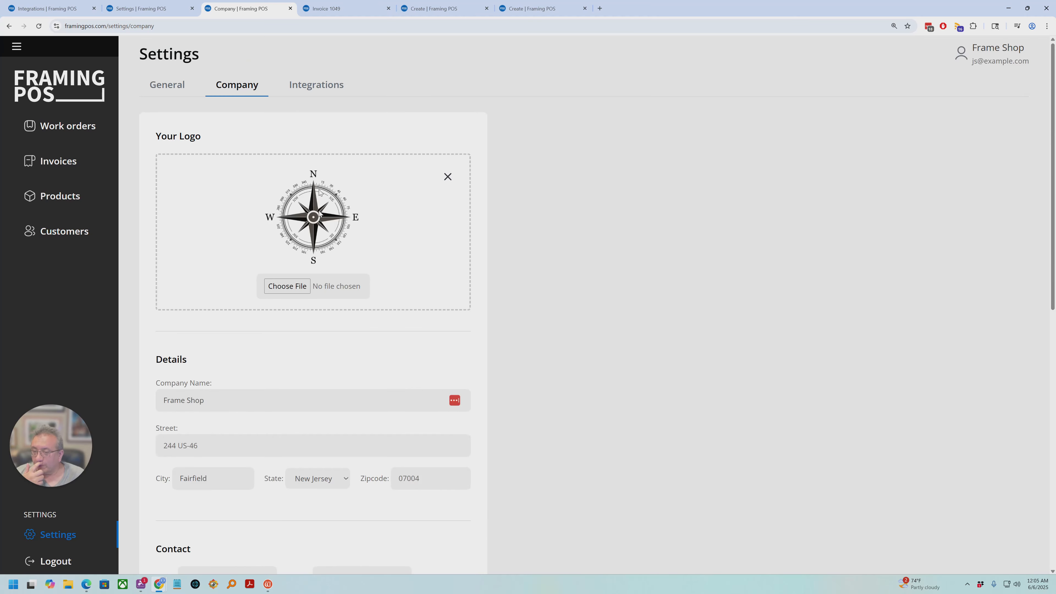
# Review the integrations settings for Gmail, Google Calendar, Google Photos and Square, including the Square location choices.
pyautogui.click(317, 83)
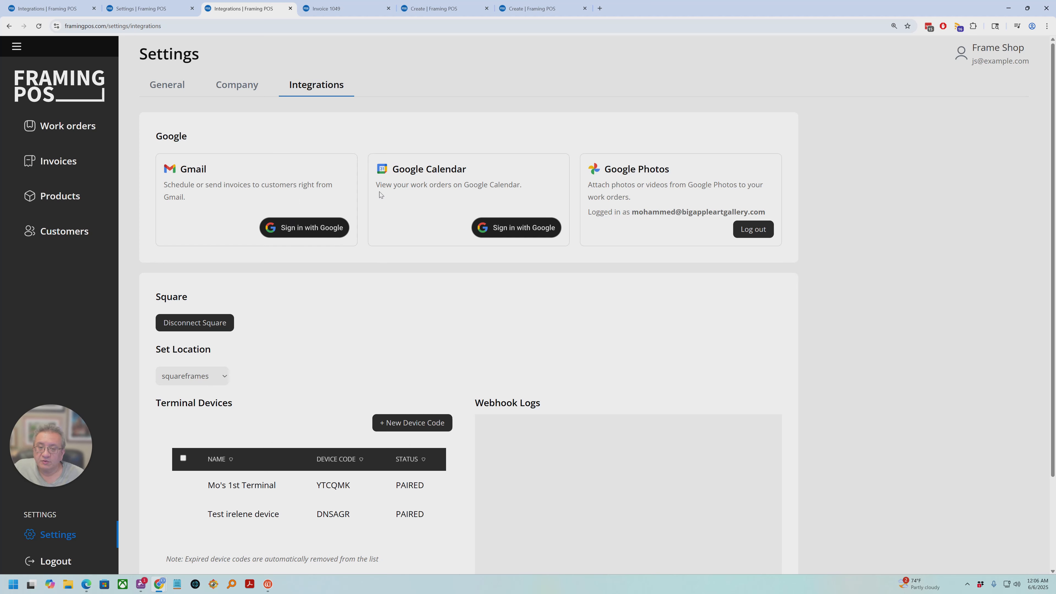
pyautogui.moveTo(393, 169); pyautogui.dragTo(549, 185)
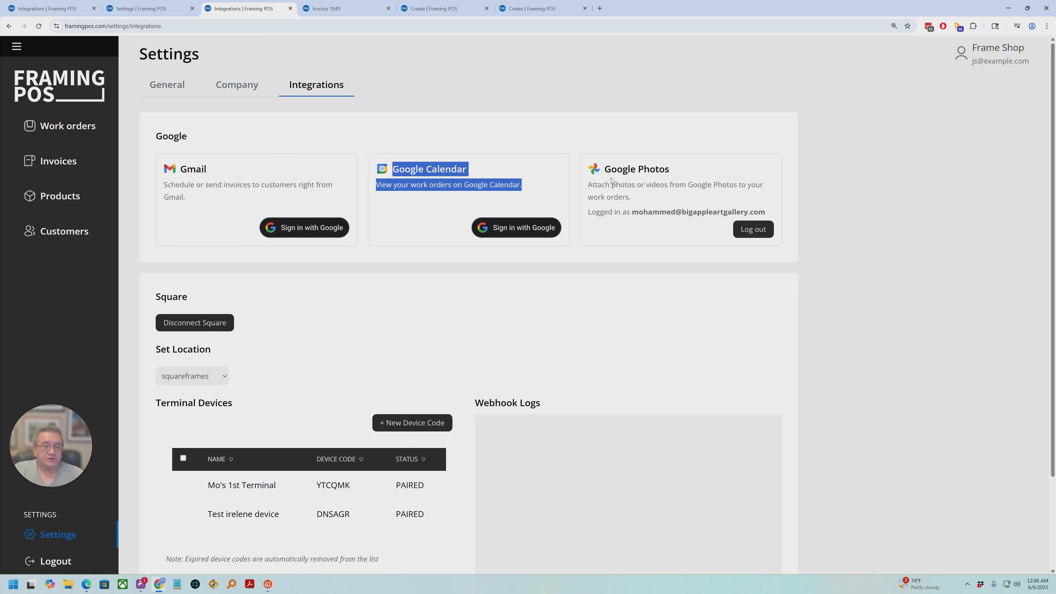
pyautogui.moveTo(604, 169); pyautogui.dragTo(771, 207)
pyautogui.click(667, 248)
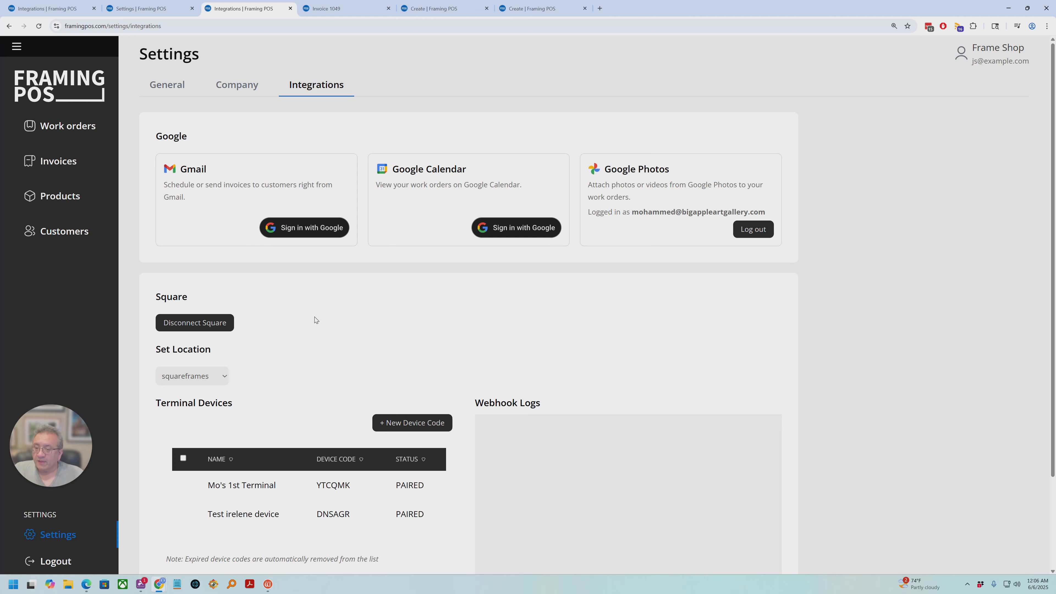
pyautogui.scroll(-2, 291, 310)
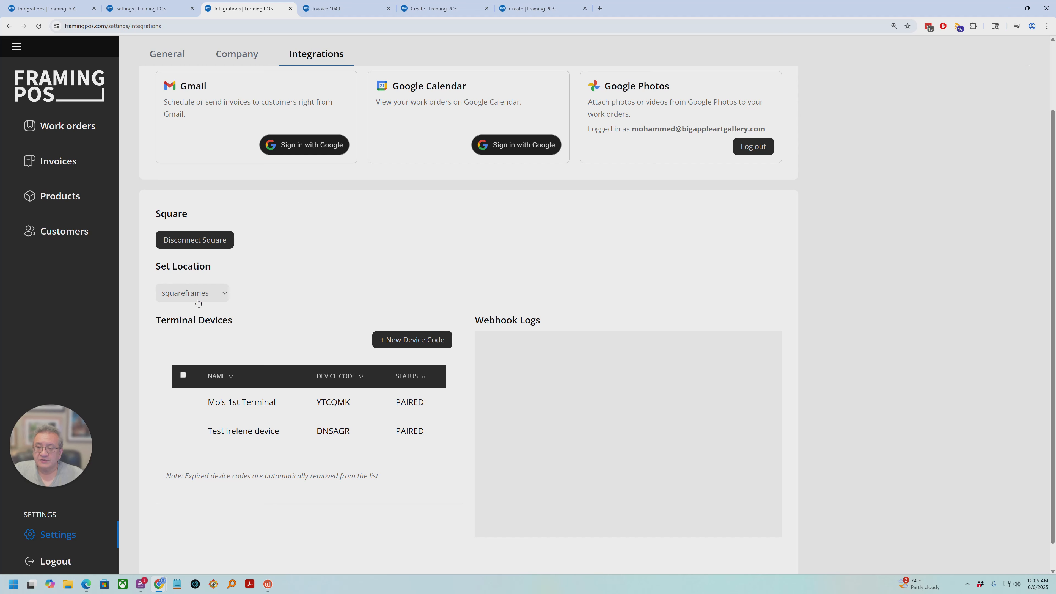
pyautogui.click(213, 295)
pyautogui.click(213, 295)
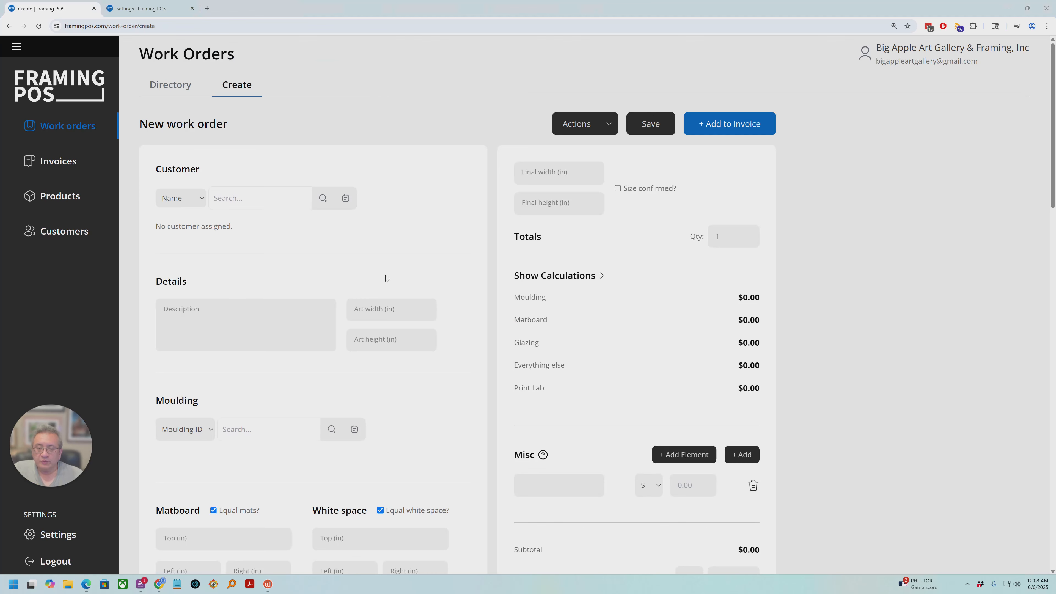
# Examine the Print Lab section of the new work order, with its imaging and canvas printing options and prices.
pyautogui.scroll(-15, 441, 271)
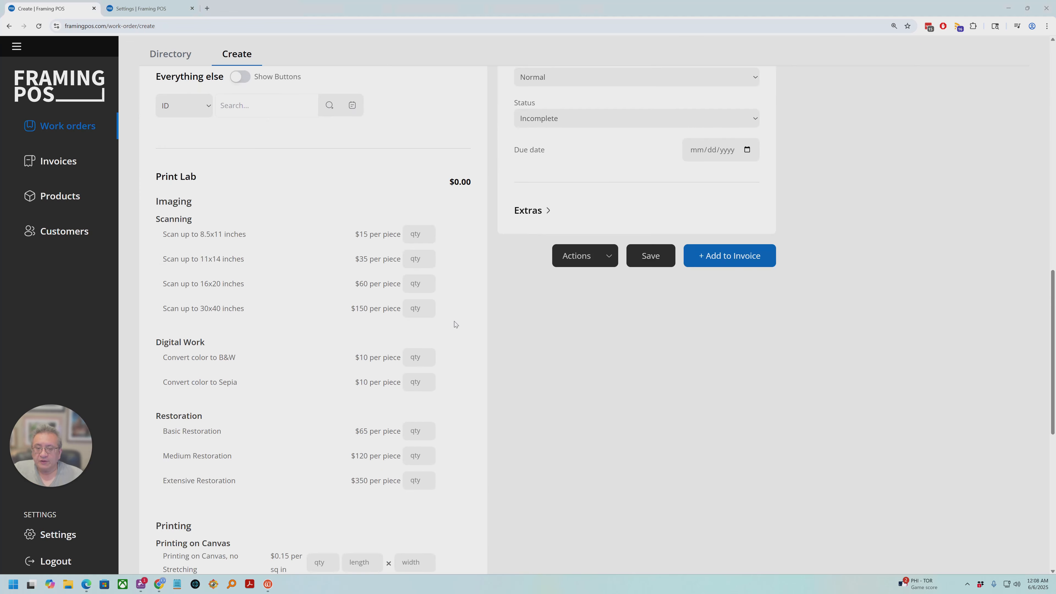
pyautogui.scroll(-1, 454, 324)
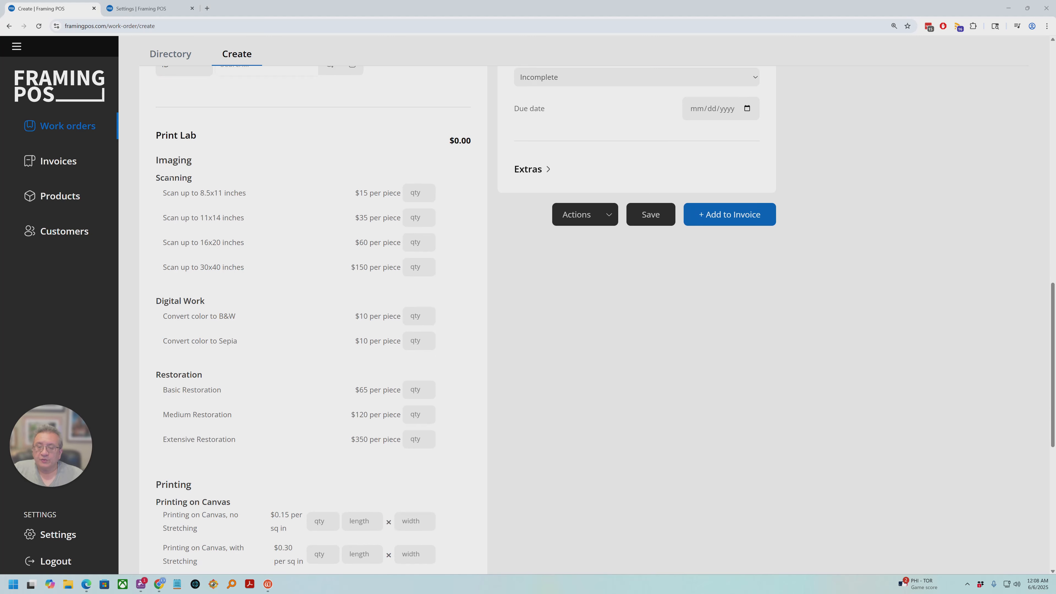
pyautogui.moveTo(155, 161); pyautogui.dragTo(202, 164)
pyautogui.moveTo(162, 193); pyautogui.dragTo(402, 194)
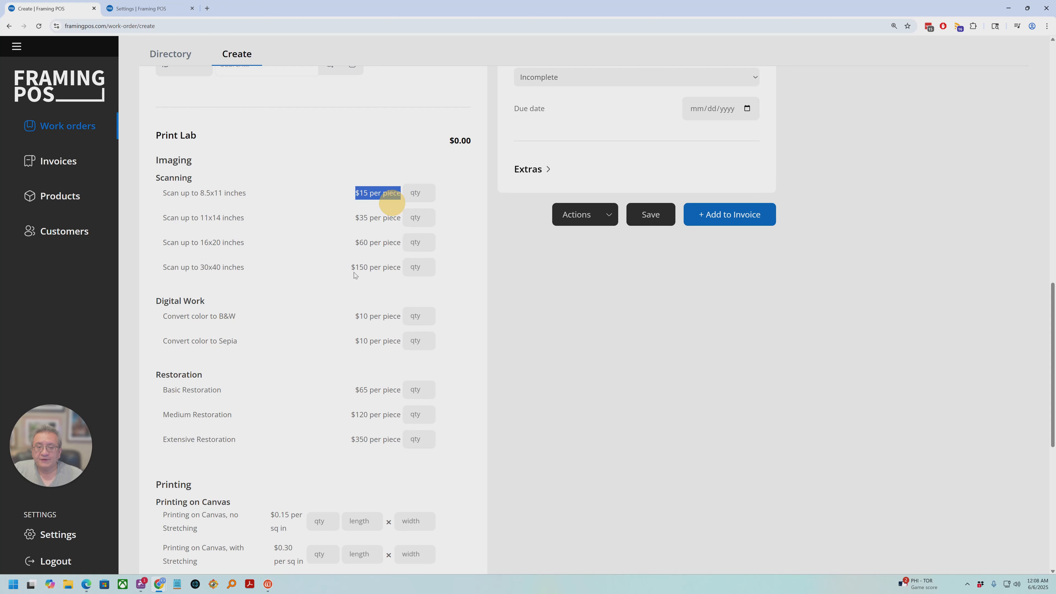
pyautogui.scroll(-4, 312, 359)
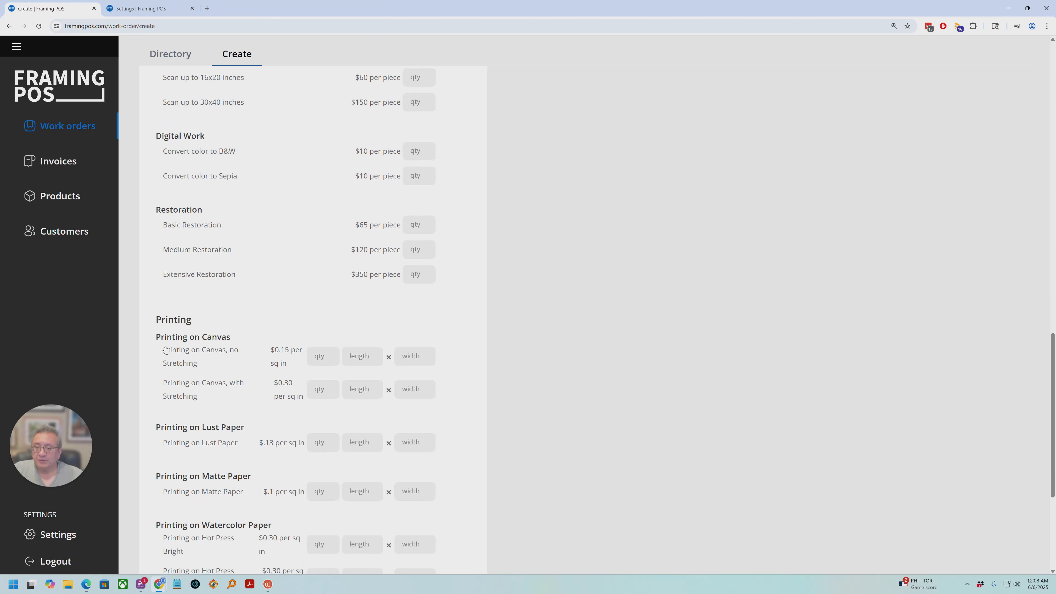
pyautogui.moveTo(165, 351); pyautogui.dragTo(202, 366)
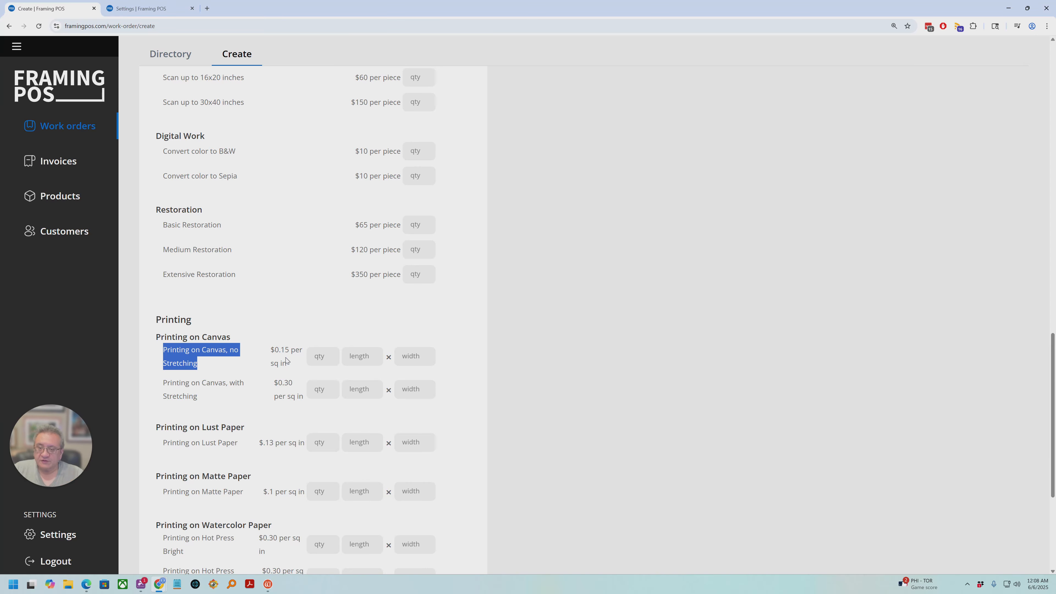
pyautogui.scroll(4, 292, 328)
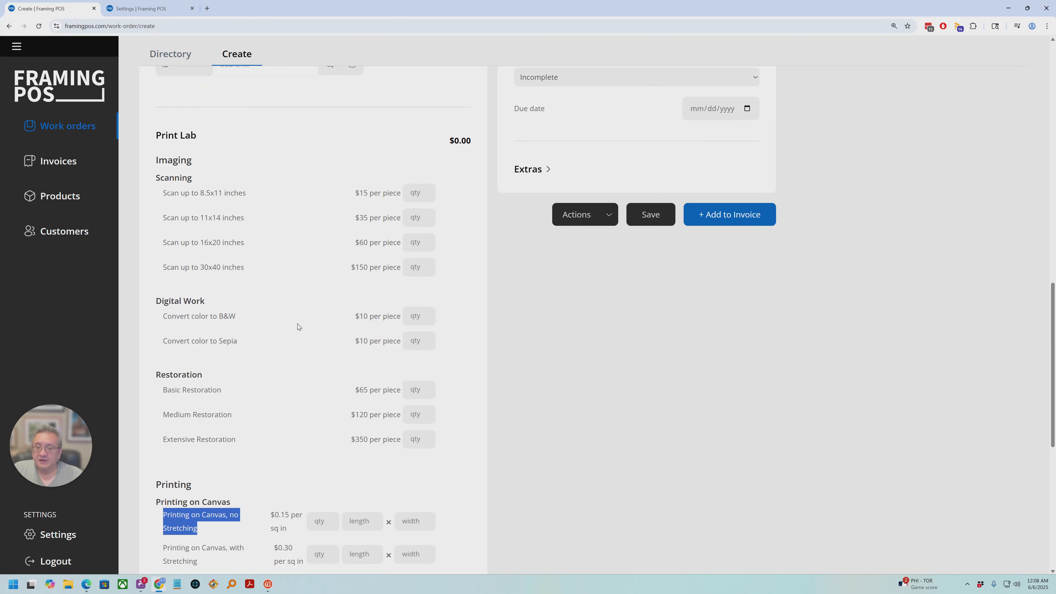
# Add one 15 x 15 canvas print without stretching, and enter quantity 1 for canvas printing with stretching.
pyautogui.scroll(-5, 303, 328)
pyautogui.click(325, 314)
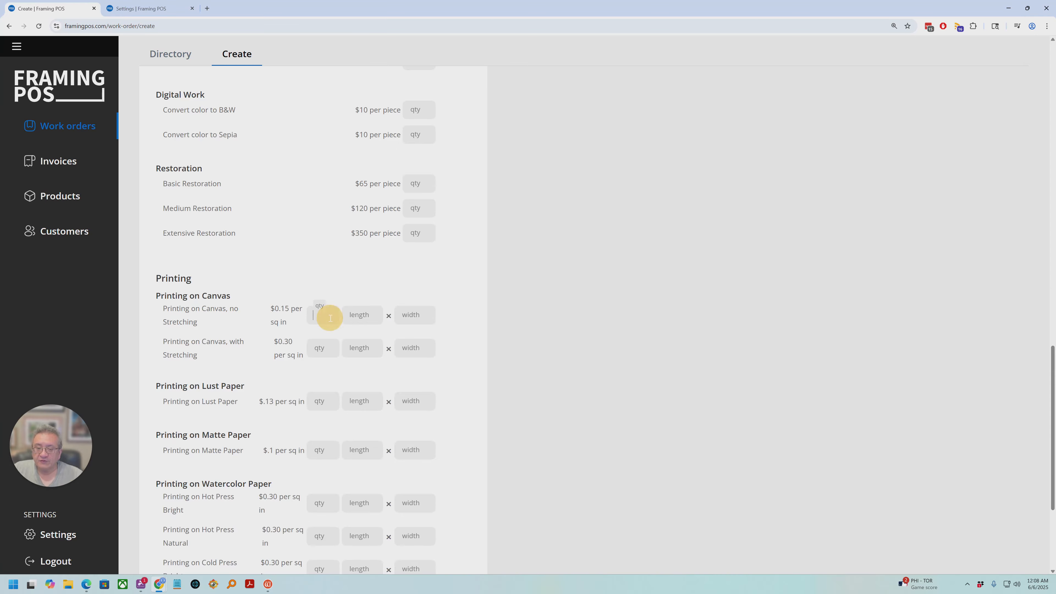
pyautogui.write('1')
pyautogui.press('Tab')
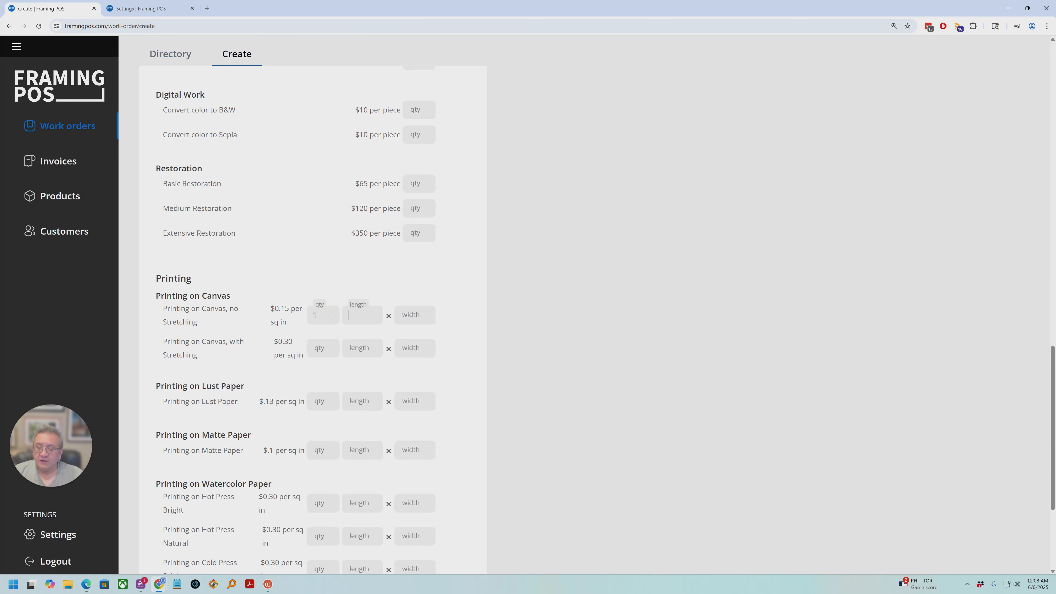
pyautogui.write('15')
pyautogui.press('Tab')
pyautogui.write('15')
pyautogui.press('Tab')
pyautogui.write('1')
pyautogui.press('Tab')
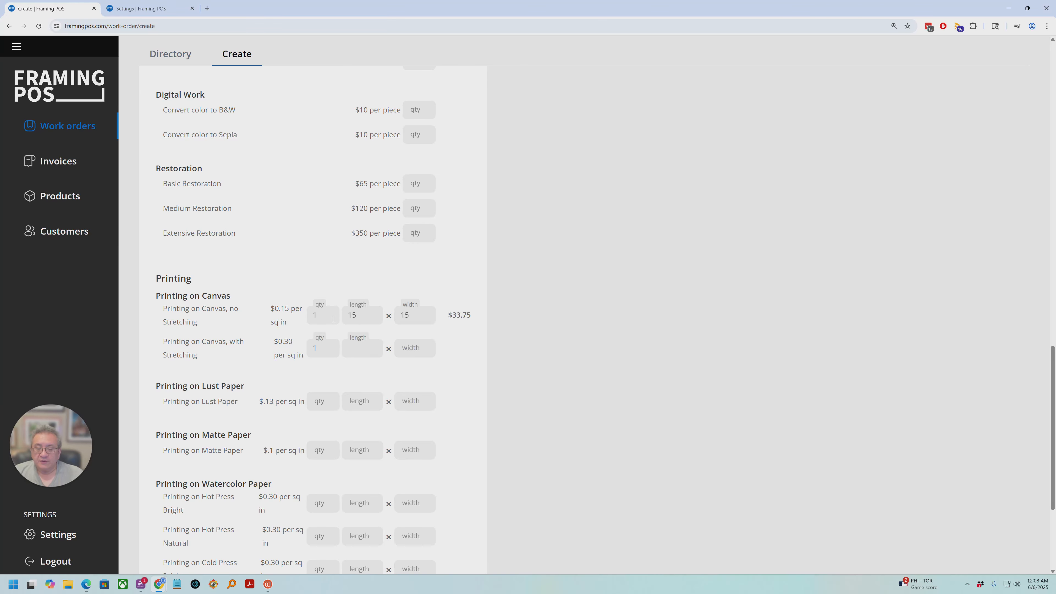
pyautogui.moveTo(447, 317); pyautogui.dragTo(476, 319)
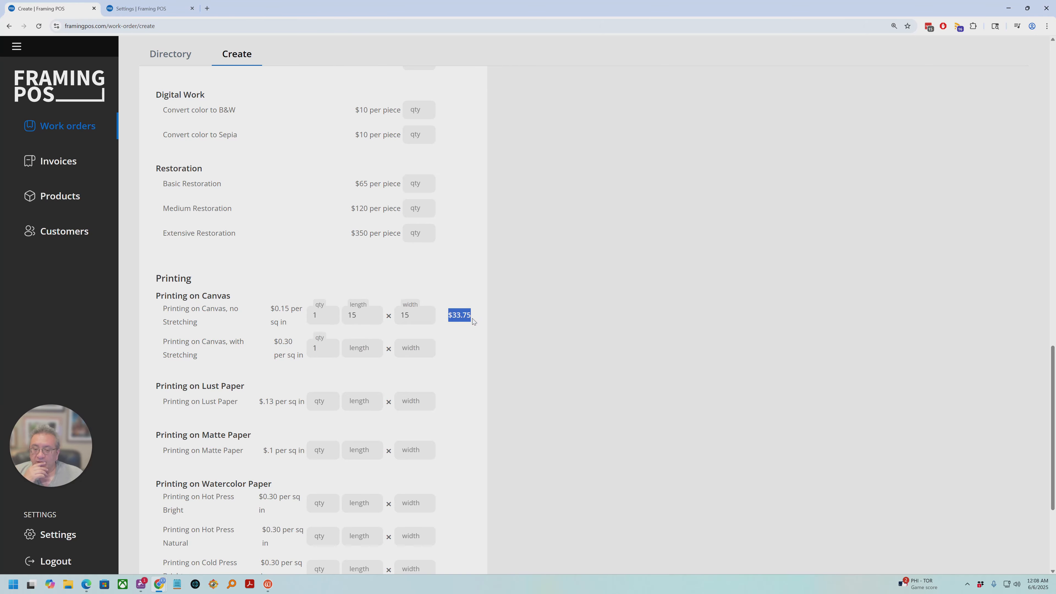
# Add one scan up to 11x14 inches to the Print Lab items.
pyautogui.scroll(3, 440, 347)
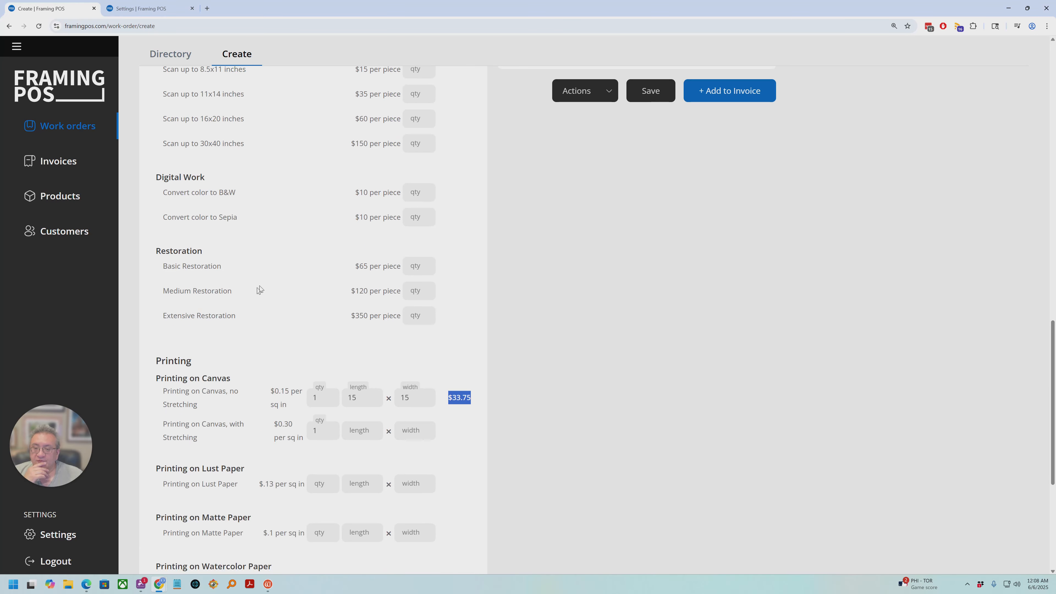
pyautogui.scroll(1, 295, 304)
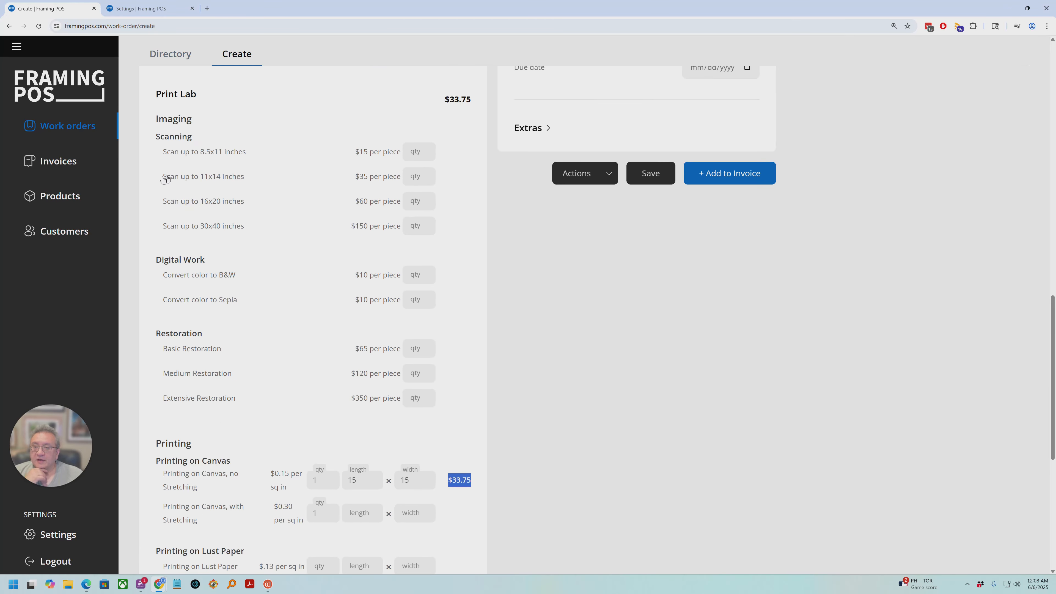
pyautogui.moveTo(162, 180); pyautogui.dragTo(270, 185)
pyautogui.click(414, 178)
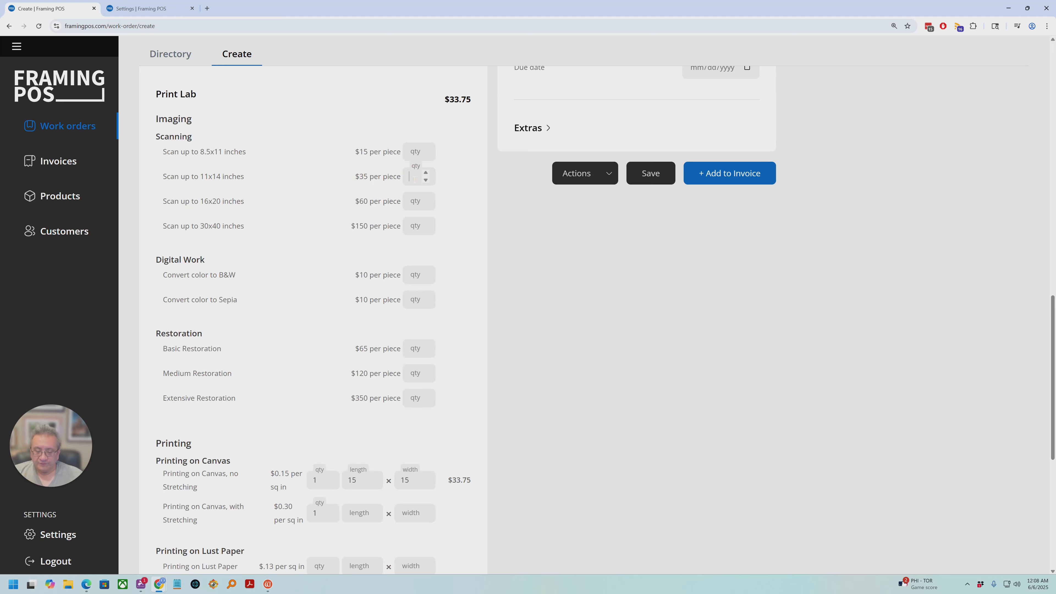
pyautogui.write('1')
pyautogui.press('Tab')
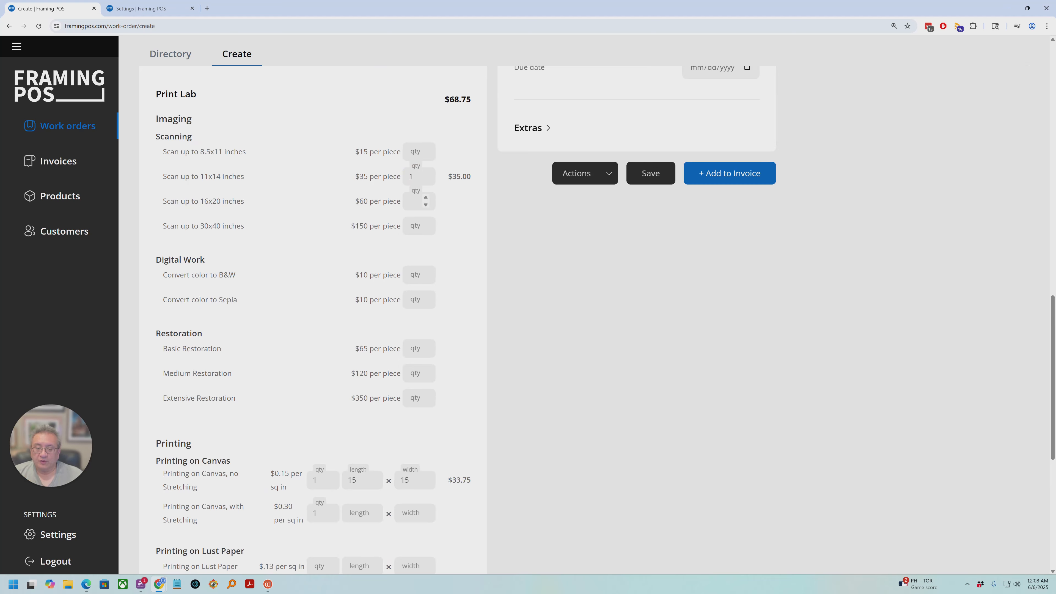
# Compare the canvas print and scan prices with the Print Lab total and the work order's totals and tax.
pyautogui.doubleClick(448, 480)
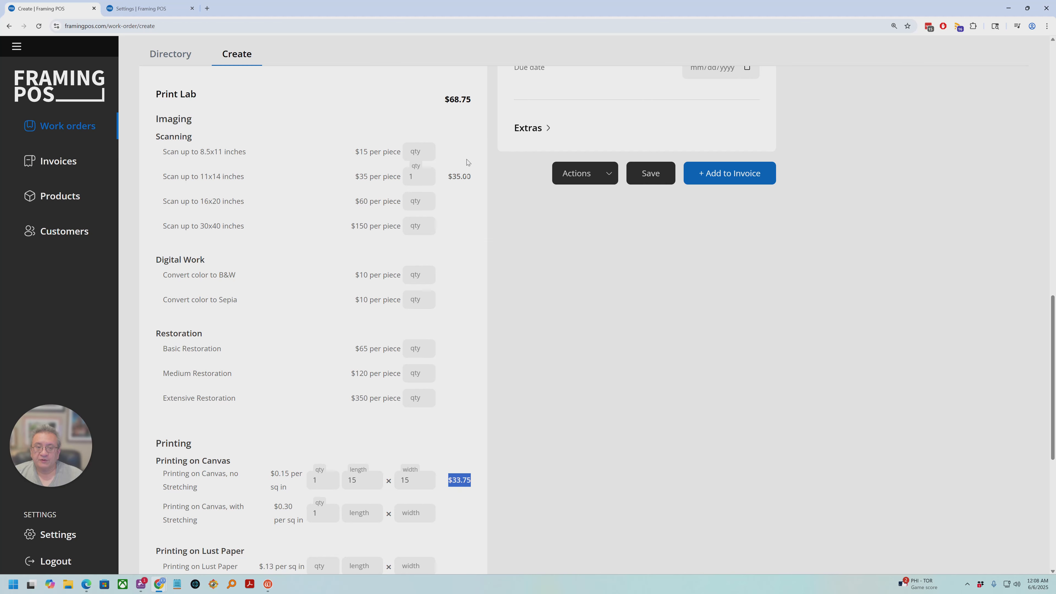
pyautogui.doubleClick(445, 177)
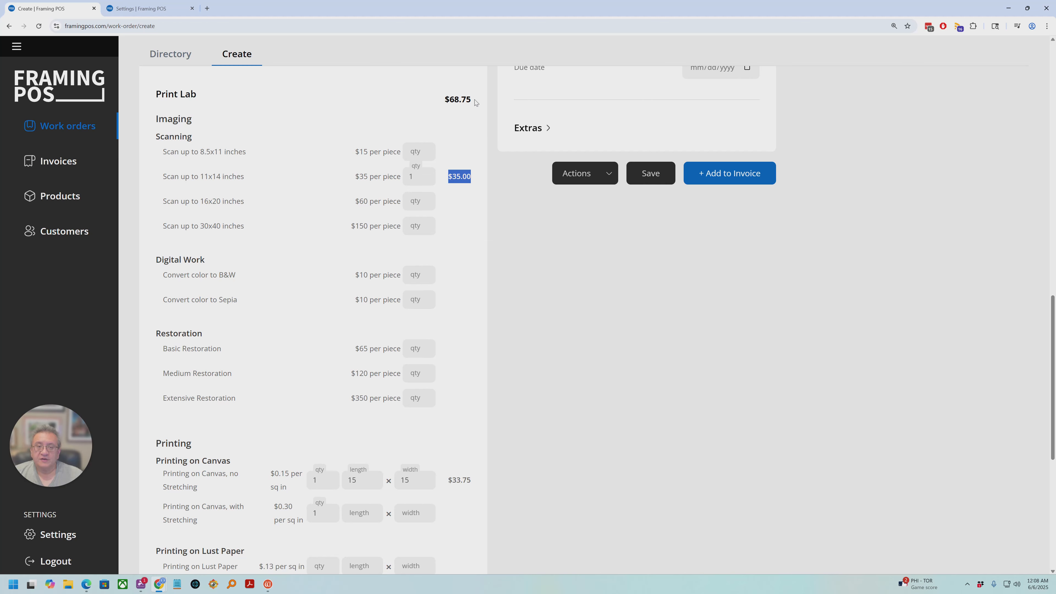
pyautogui.doubleClick(460, 100)
pyautogui.scroll(10, 649, 283)
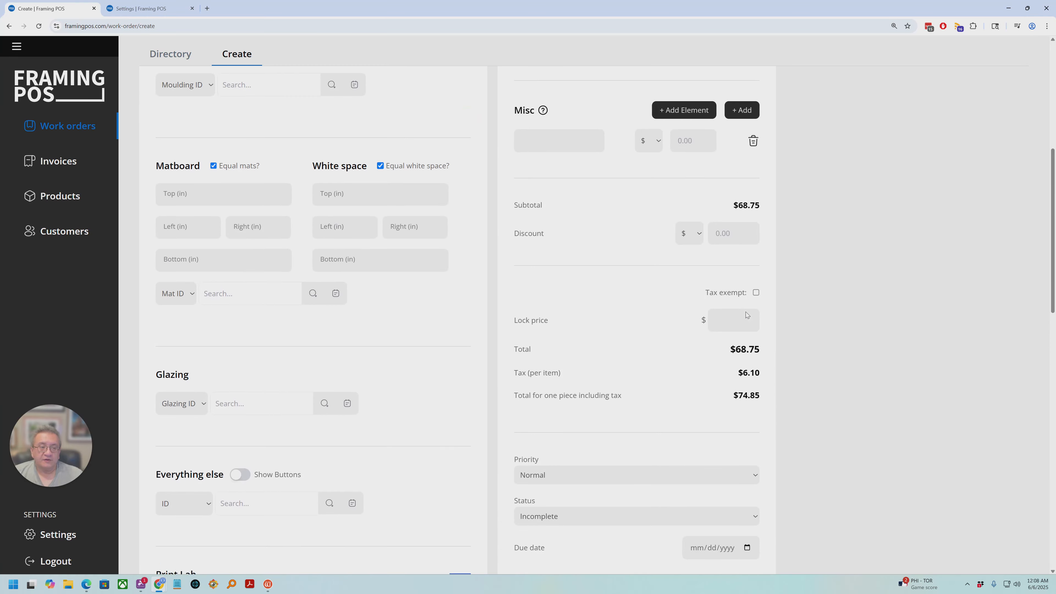
pyautogui.scroll(6, 662, 220)
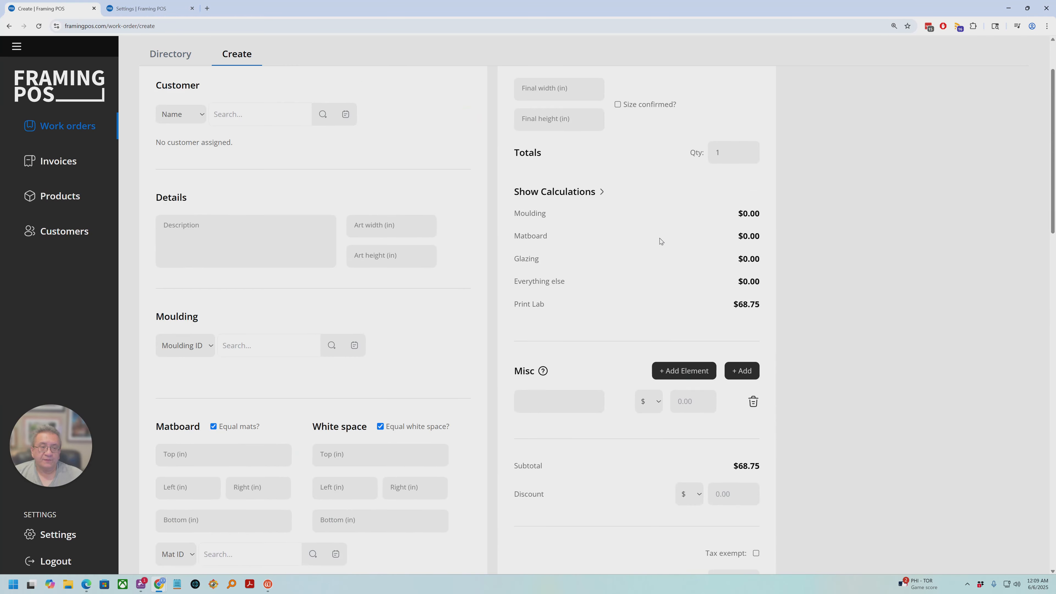
pyautogui.moveTo(512, 256); pyautogui.dragTo(766, 318)
pyautogui.moveTo(755, 365); pyautogui.dragTo(730, 346)
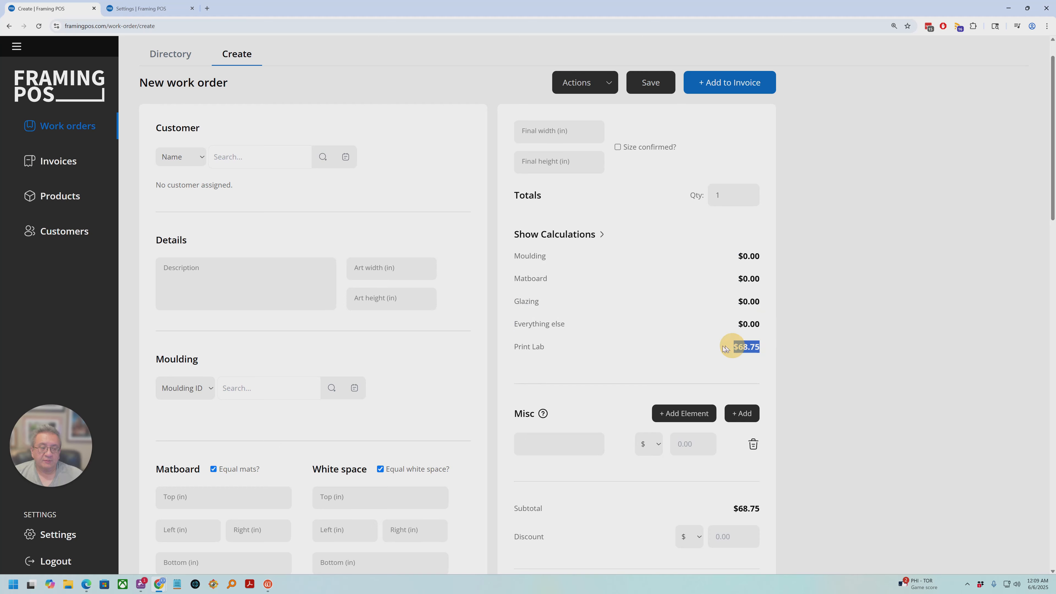
pyautogui.scroll(-5, 599, 353)
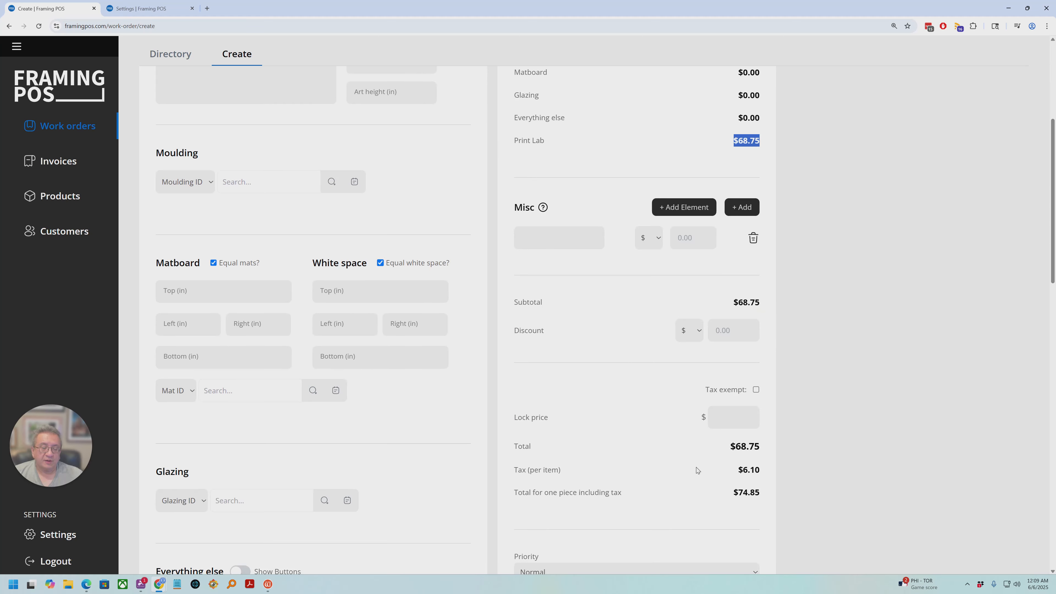
pyautogui.scroll(5, 261, 303)
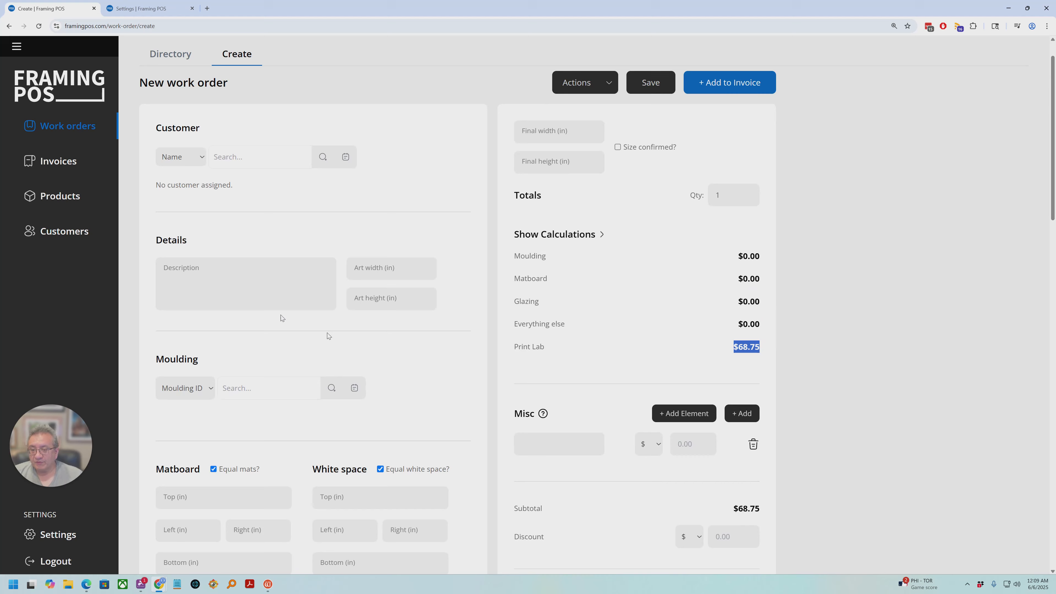
pyautogui.click(262, 304)
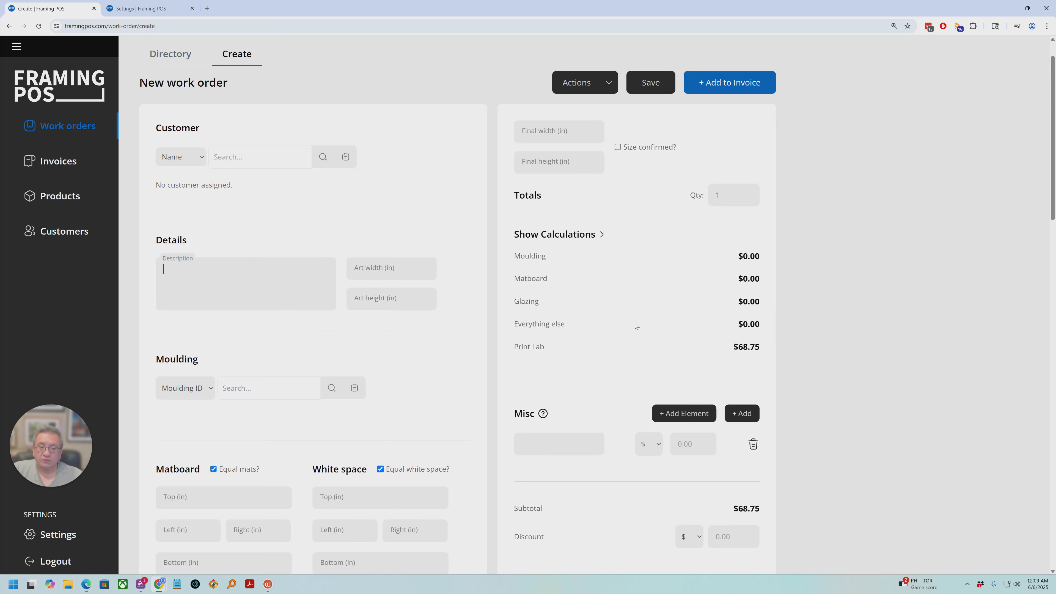
pyautogui.scroll(-12, 445, 316)
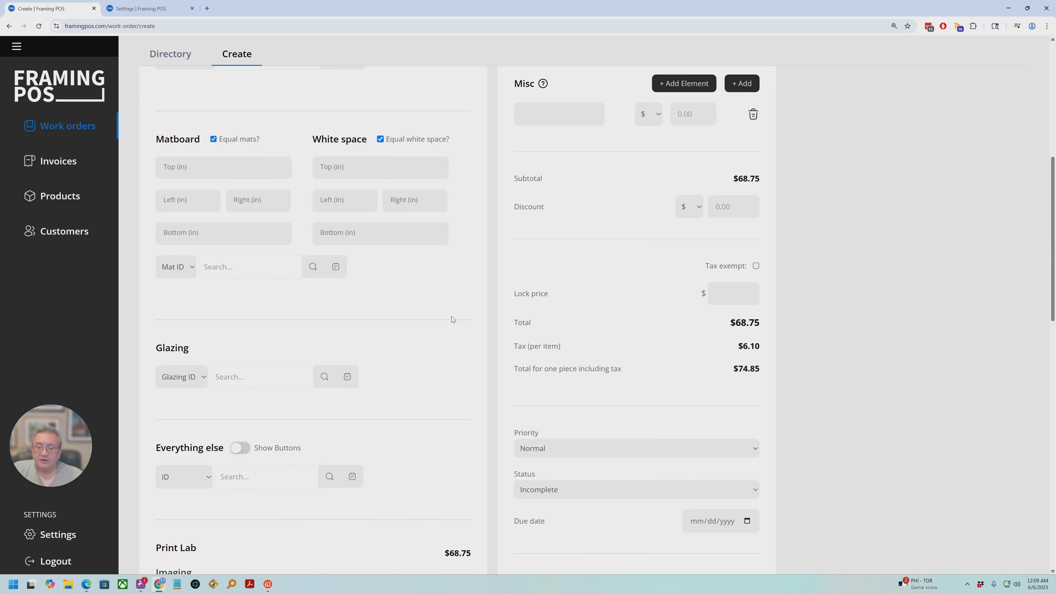
pyautogui.scroll(-8, 456, 319)
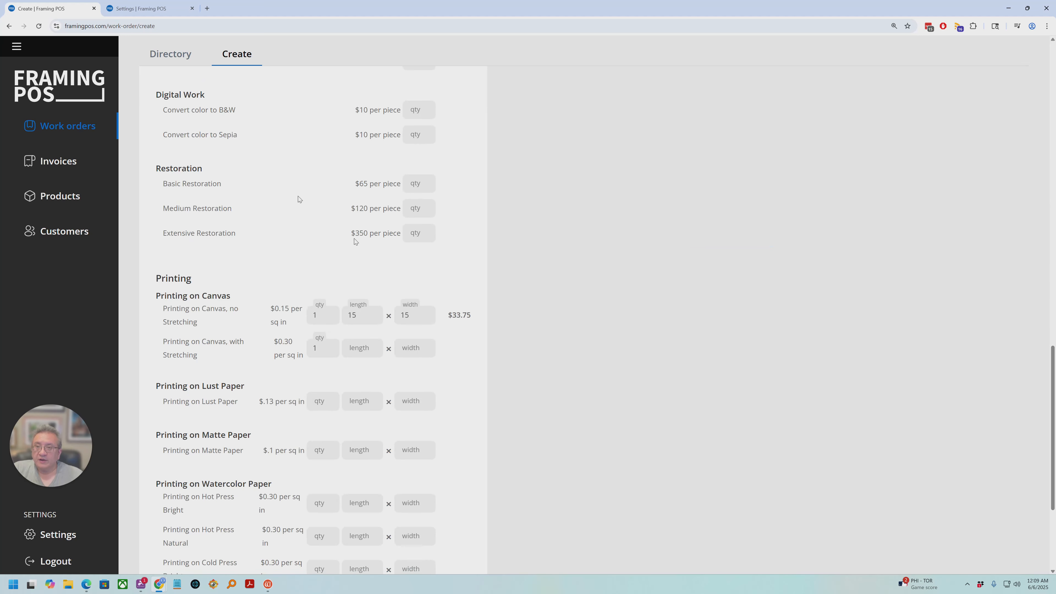
# Switch to the browser tab with the settings and open the Print Lab price list among the products.
pyautogui.click(152, 8)
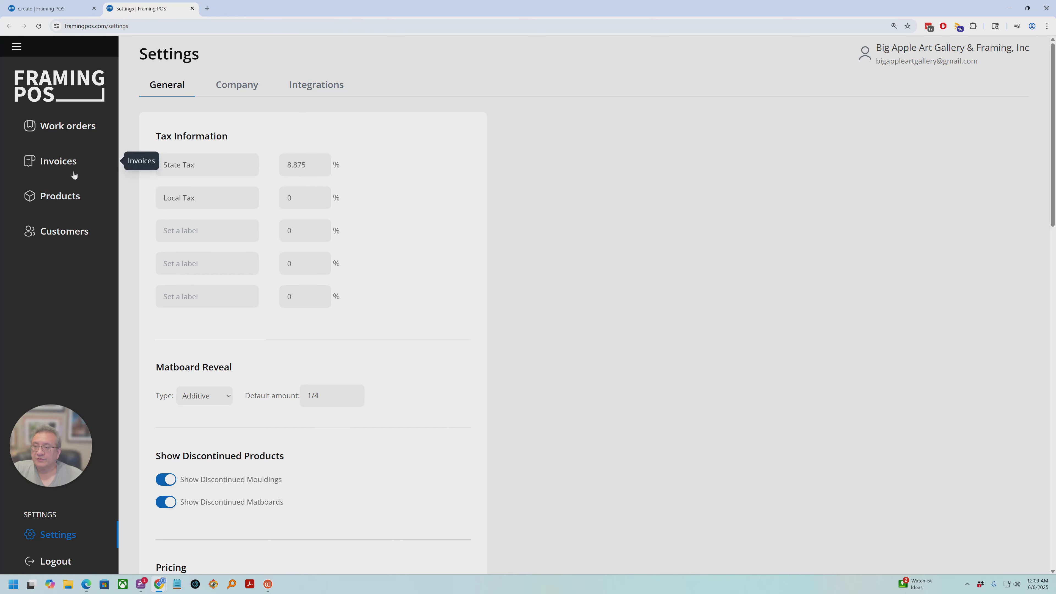
pyautogui.click(47, 201)
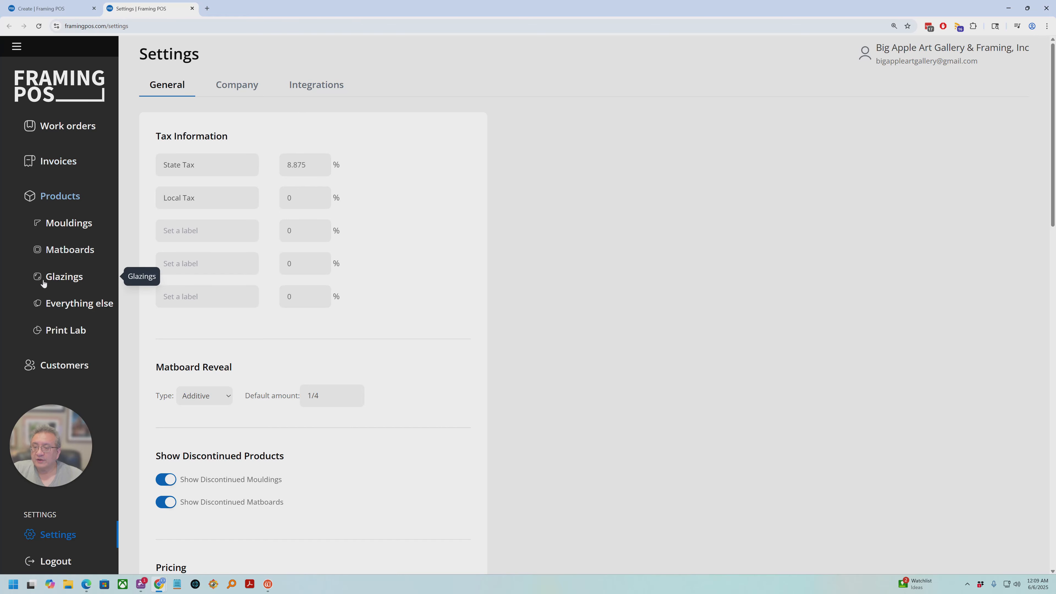
pyautogui.click(65, 331)
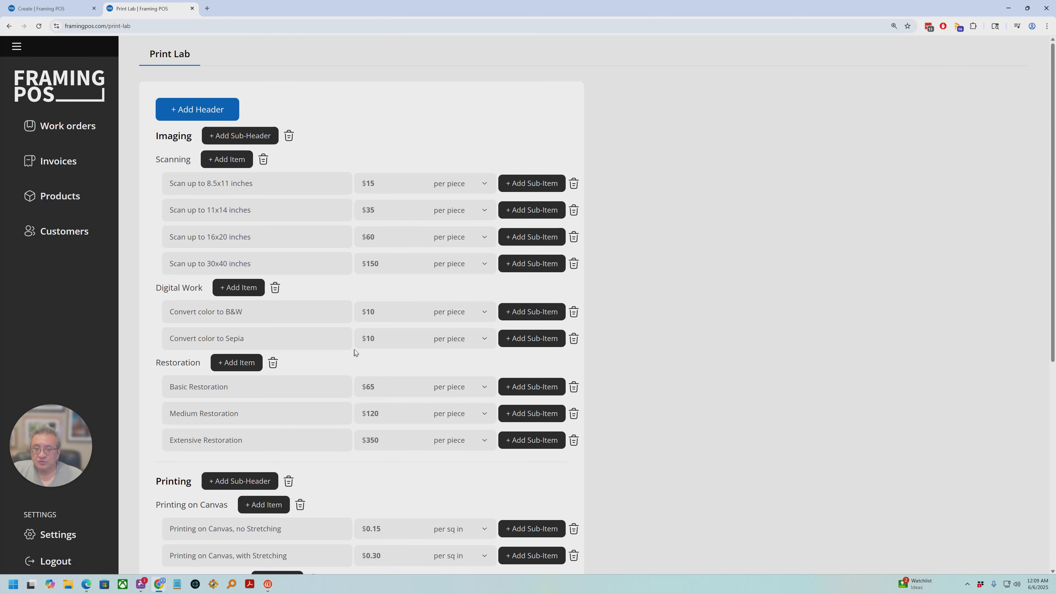
# Set the price of scans up to 8.5x11 inches to $12 and check the pricing units available for that item.
pyautogui.click(376, 184)
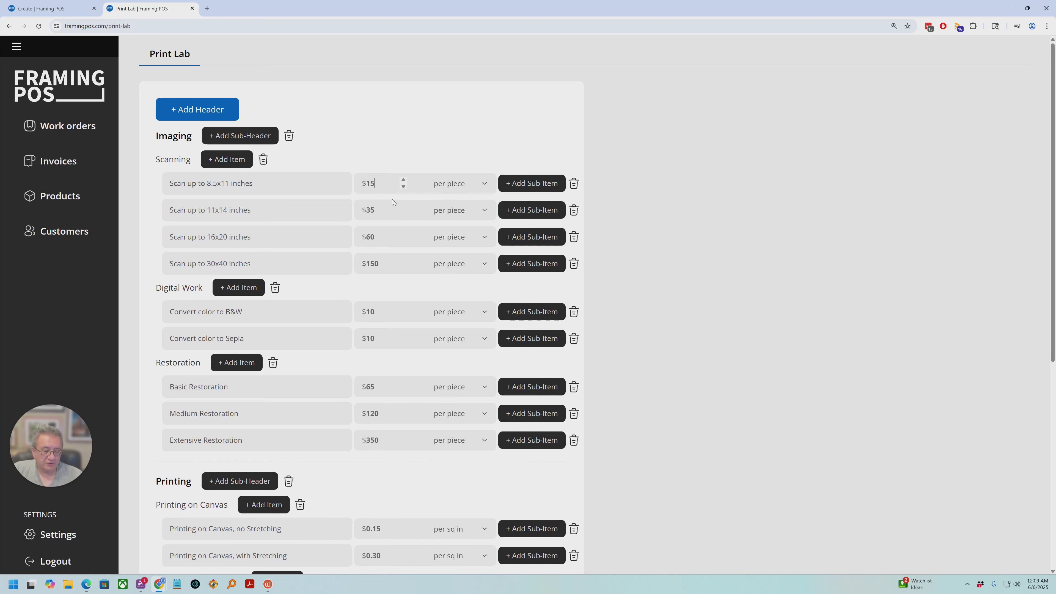
pyautogui.press('BackSpace')
pyautogui.write('2')
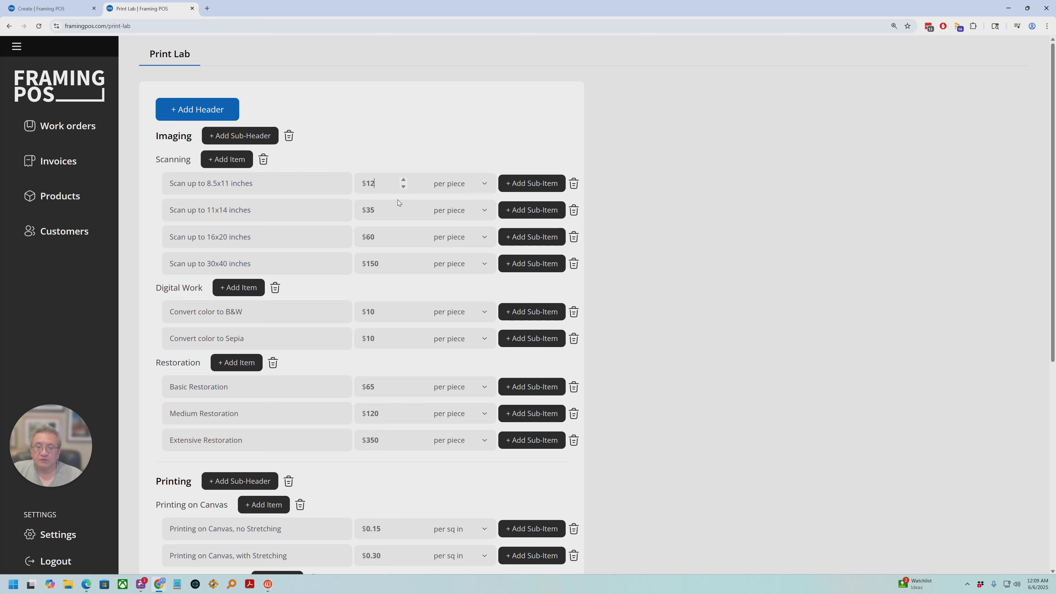
pyautogui.click(460, 185)
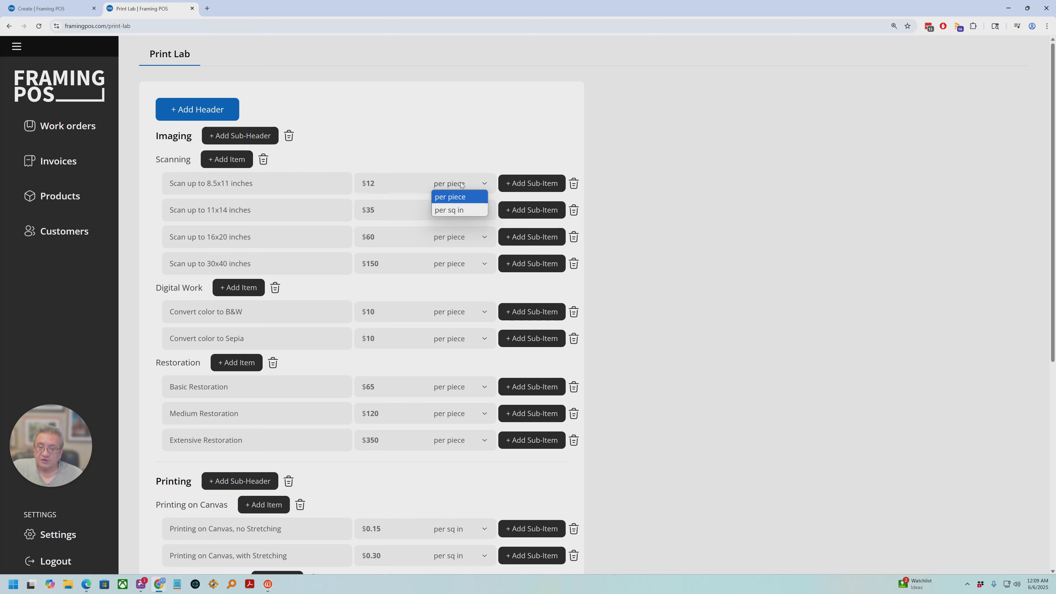
pyautogui.click(431, 126)
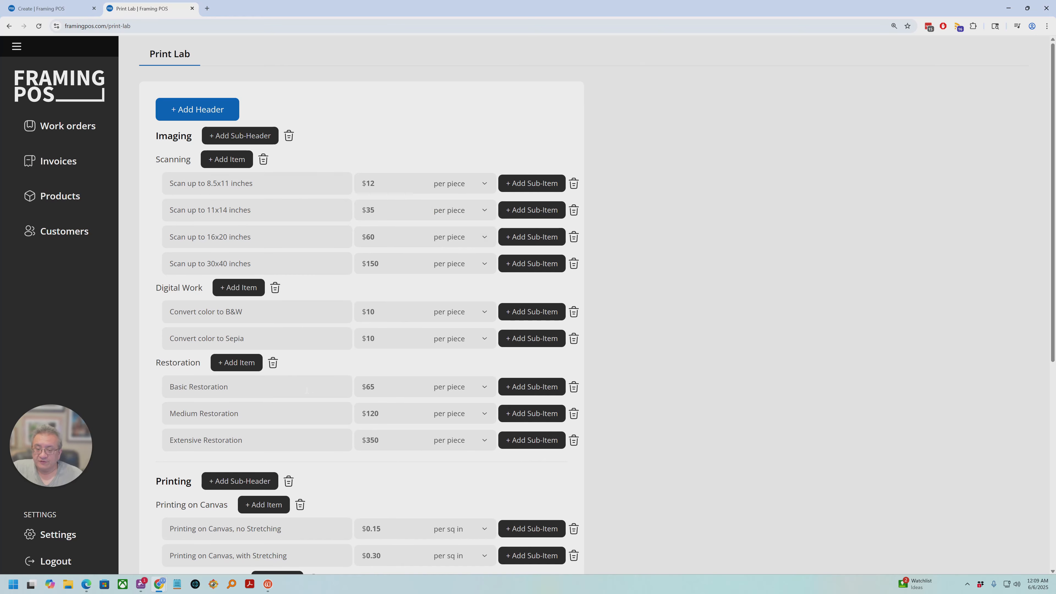
# Review the remaining Print Lab prices, and return to the work order's browser tab to look through its Print Lab items.
pyautogui.scroll(-5, 306, 390)
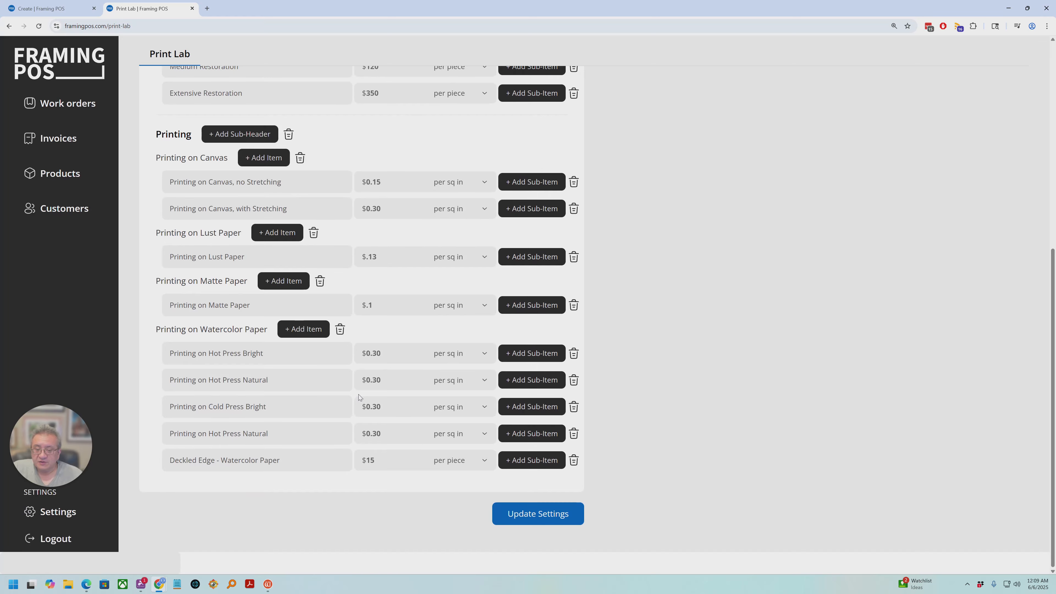
pyautogui.scroll(7, 357, 395)
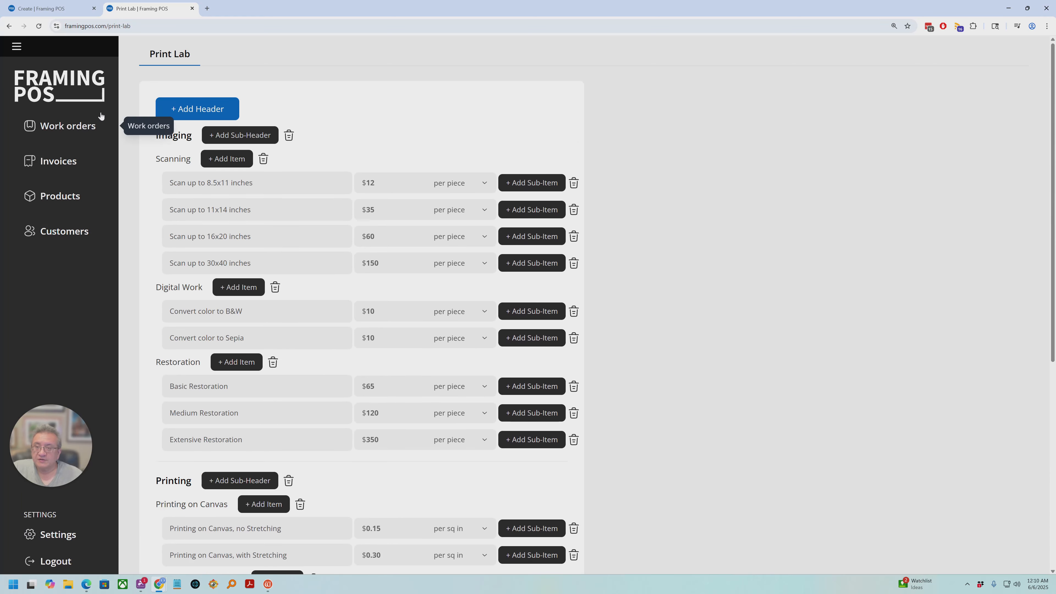
pyautogui.click(52, 8)
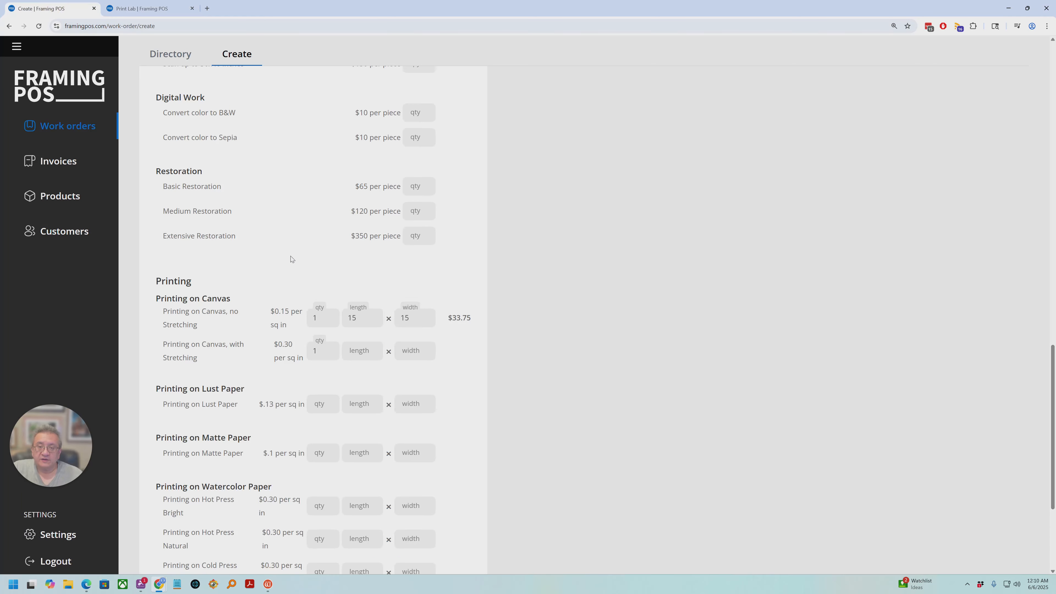
pyautogui.scroll(6, 292, 264)
pyautogui.scroll(-10, 292, 264)
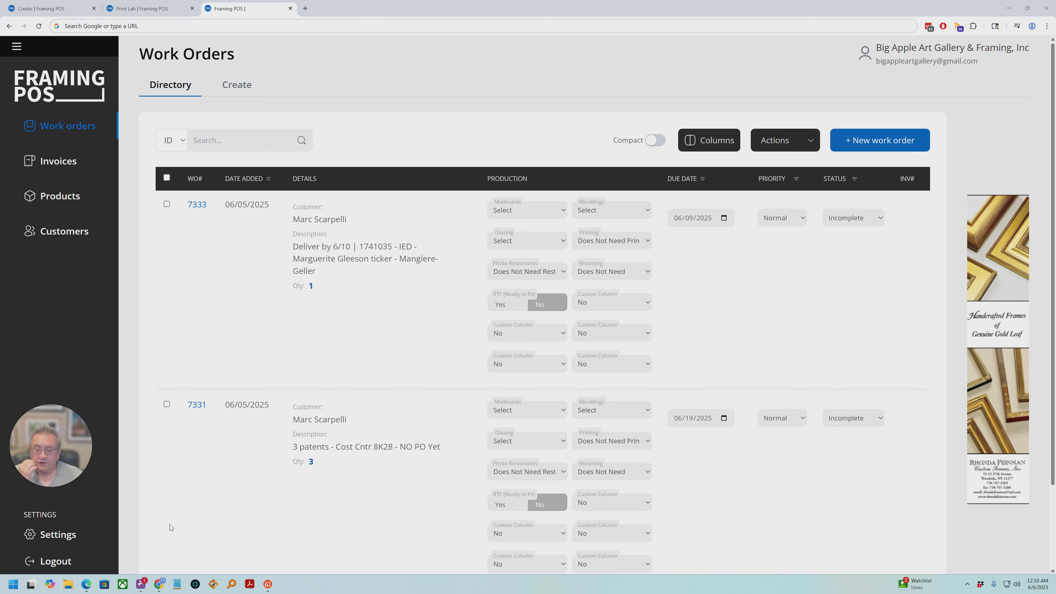
pyautogui.click(57, 564)
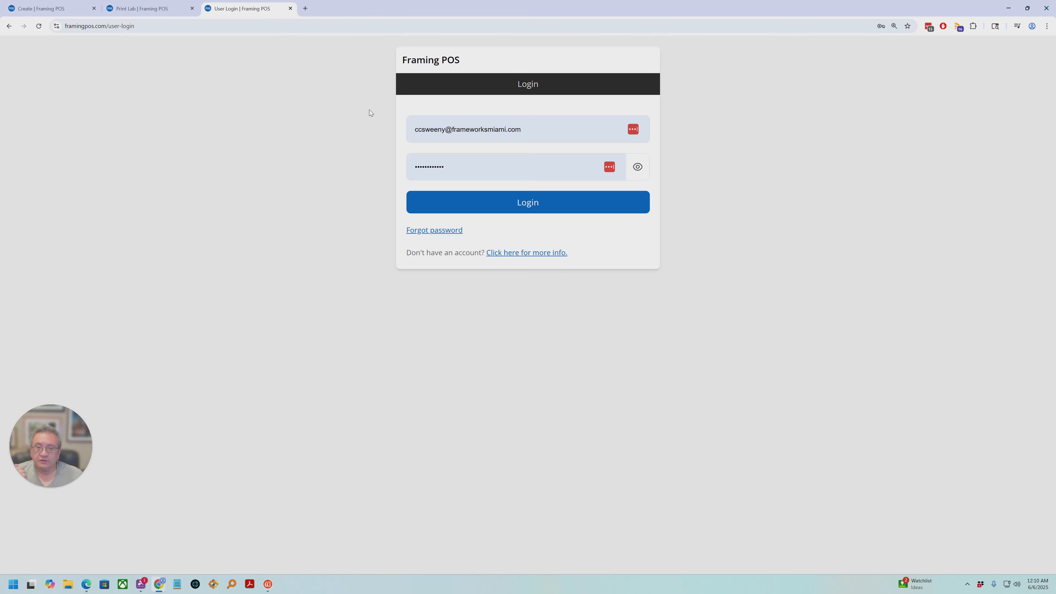
pyautogui.click(274, 24)
pyautogui.write('https://framingpos.com/')
pyautogui.press('Return')
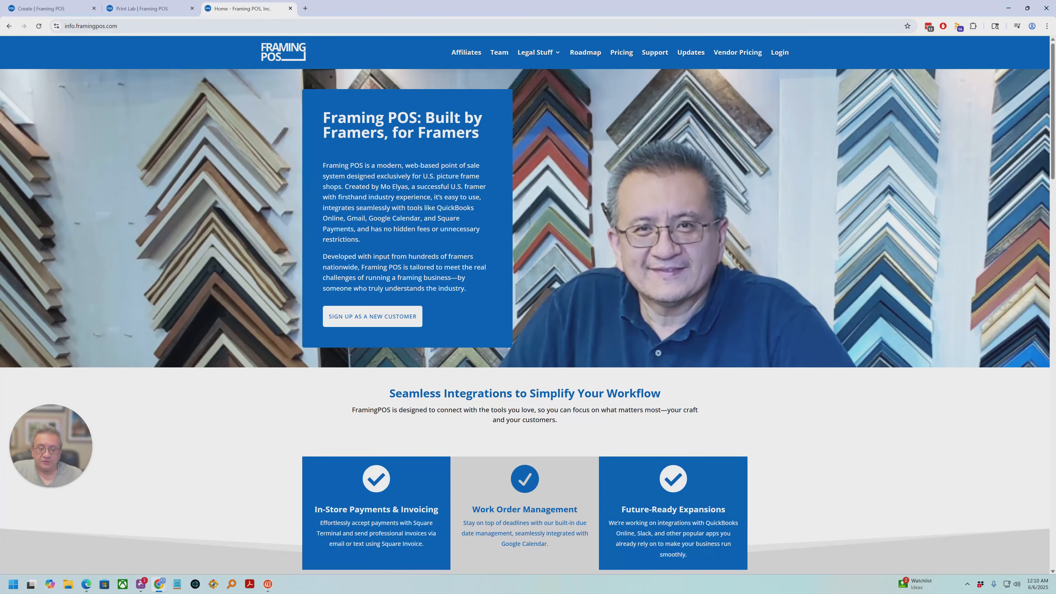
# Look through the home page down to "Need Help Getting Started?" and open its free setup booking page.
pyautogui.scroll(-6, 481, 403)
pyautogui.scroll(-7, 556, 413)
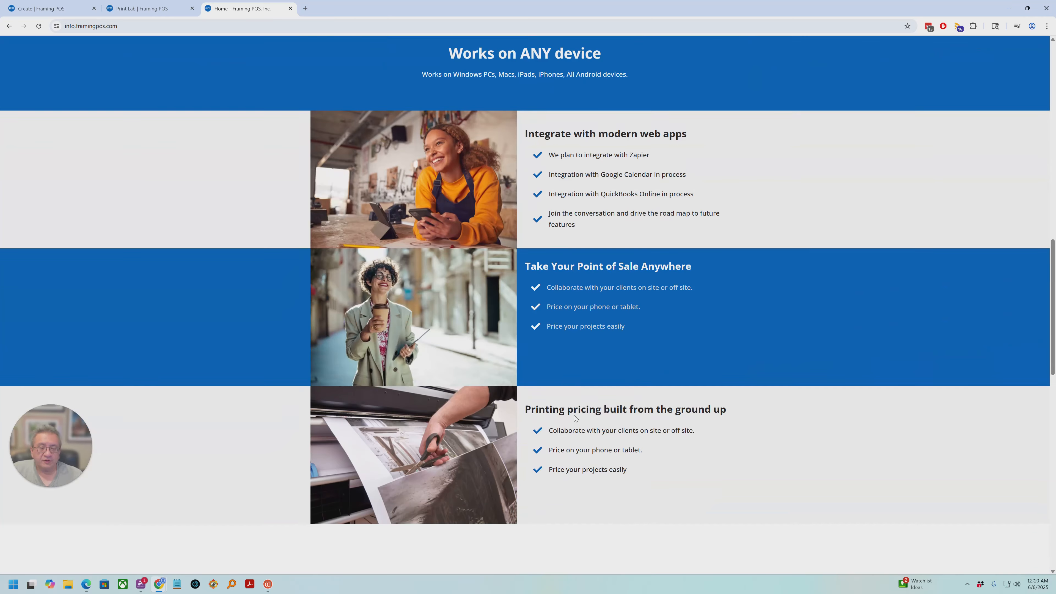
pyautogui.scroll(-15, 575, 416)
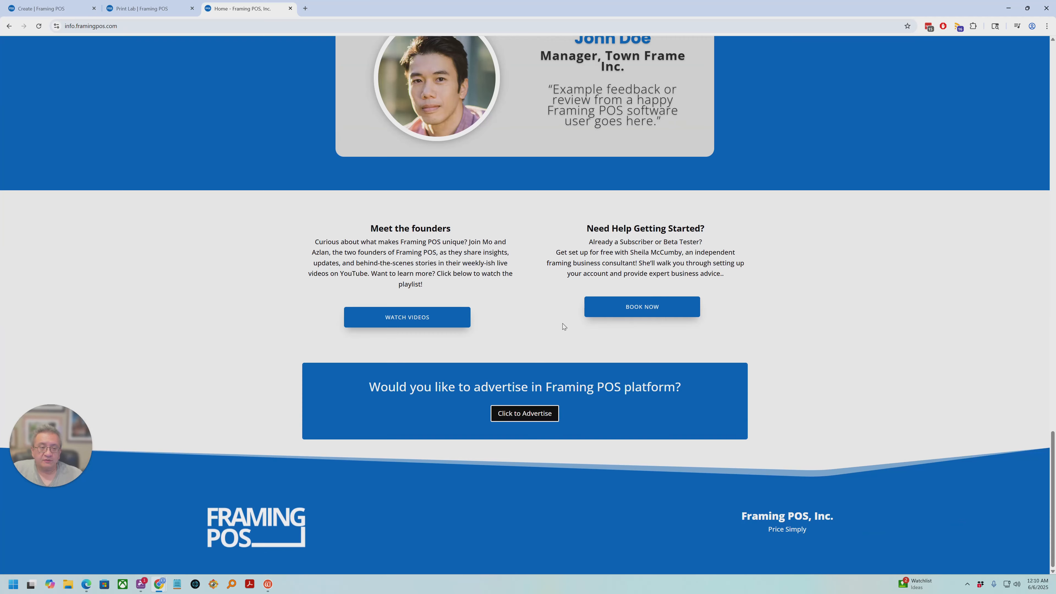
pyautogui.moveTo(588, 228); pyautogui.dragTo(712, 232)
pyautogui.click(633, 310)
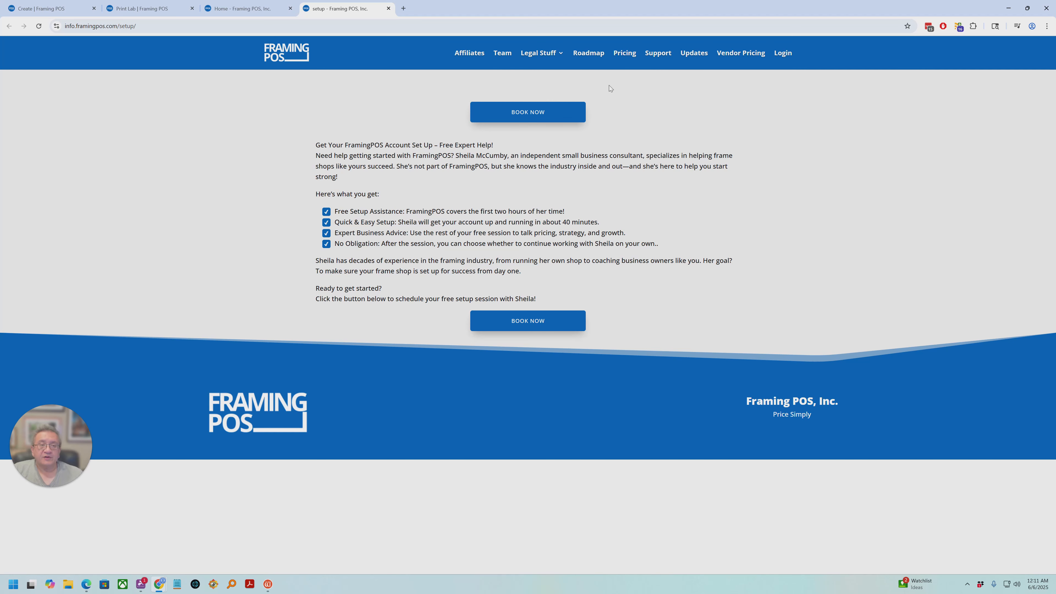
# Open the product roadmap and review the recently launched, in-progress and planned features.
pyautogui.click(586, 53)
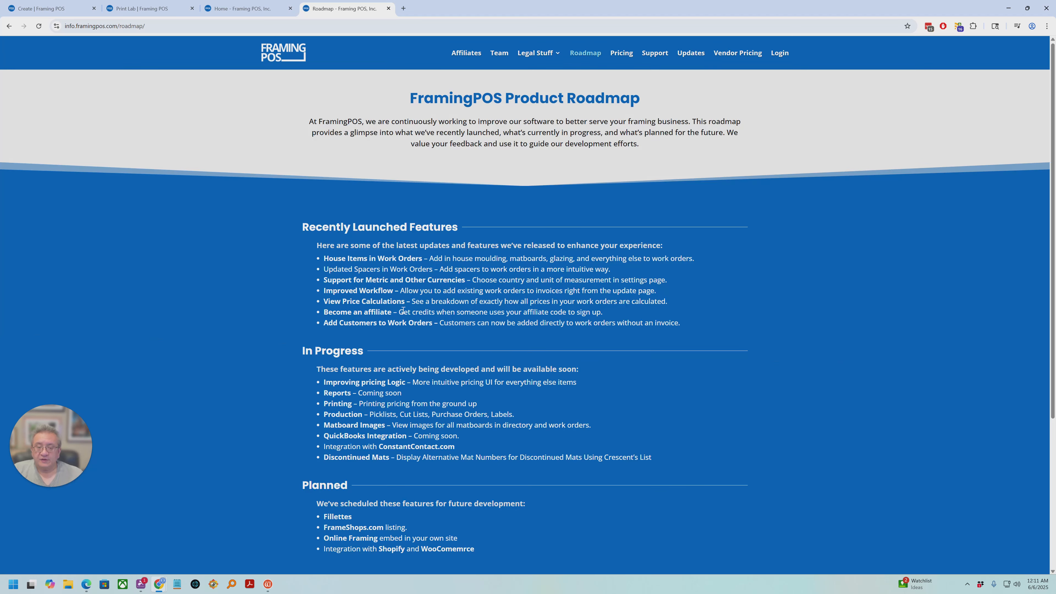
pyautogui.scroll(-5, 403, 310)
pyautogui.scroll(5, 423, 320)
# Open the website's updates and examine the vendor price update posts, highlighting the South Star, Spark Frames and Jonah Frameworks entries.
pyautogui.click(692, 54)
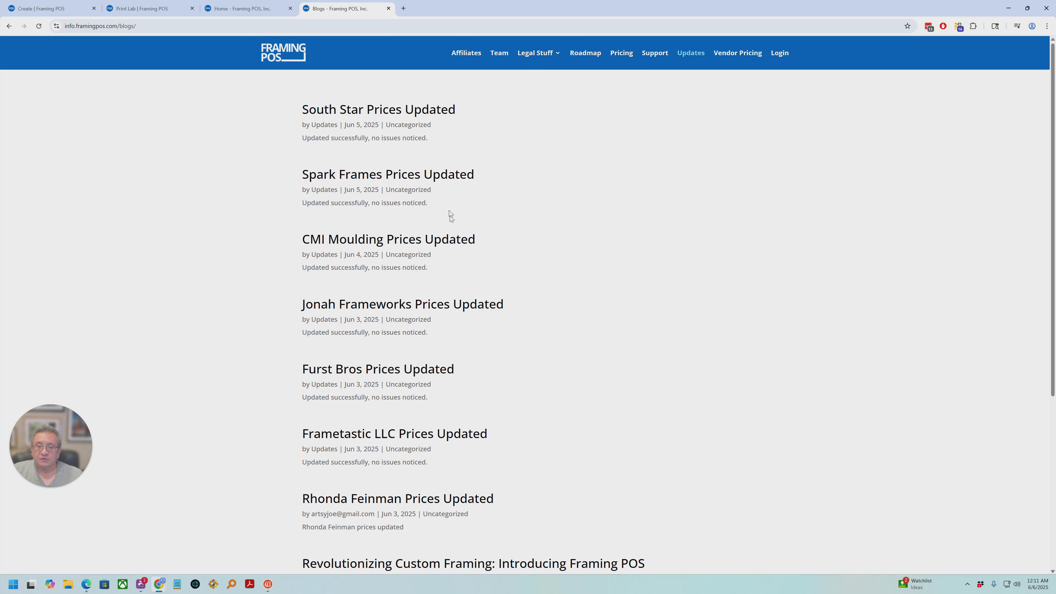
pyautogui.moveTo(428, 204); pyautogui.dragTo(289, 113)
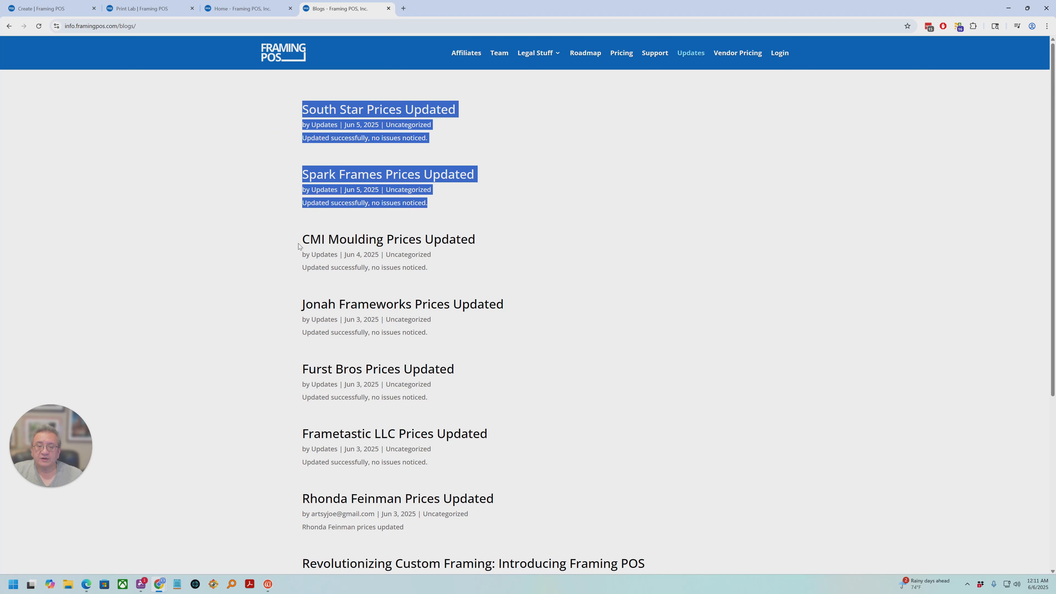
pyautogui.moveTo(301, 239); pyautogui.dragTo(279, 304)
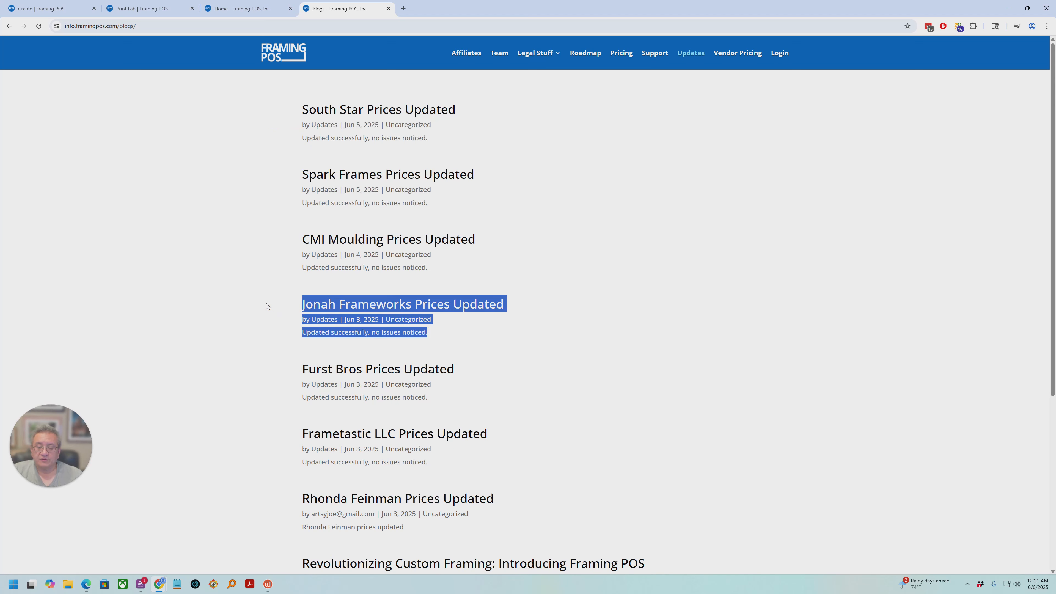
pyautogui.scroll(-6, 266, 305)
pyautogui.scroll(4, 267, 308)
pyautogui.scroll(2, 268, 308)
# Open the vendor pricing page and highlight the ready-made message asking vendors to share their data, from "I'm using" to "Thank you!".
pyautogui.click(738, 54)
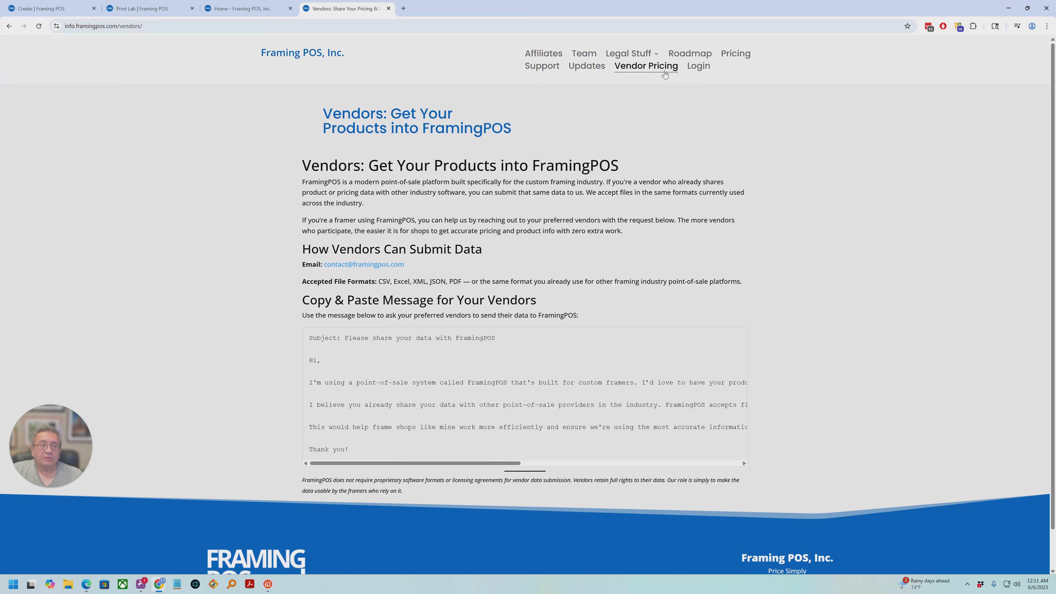
pyautogui.scroll(-1, 285, 236)
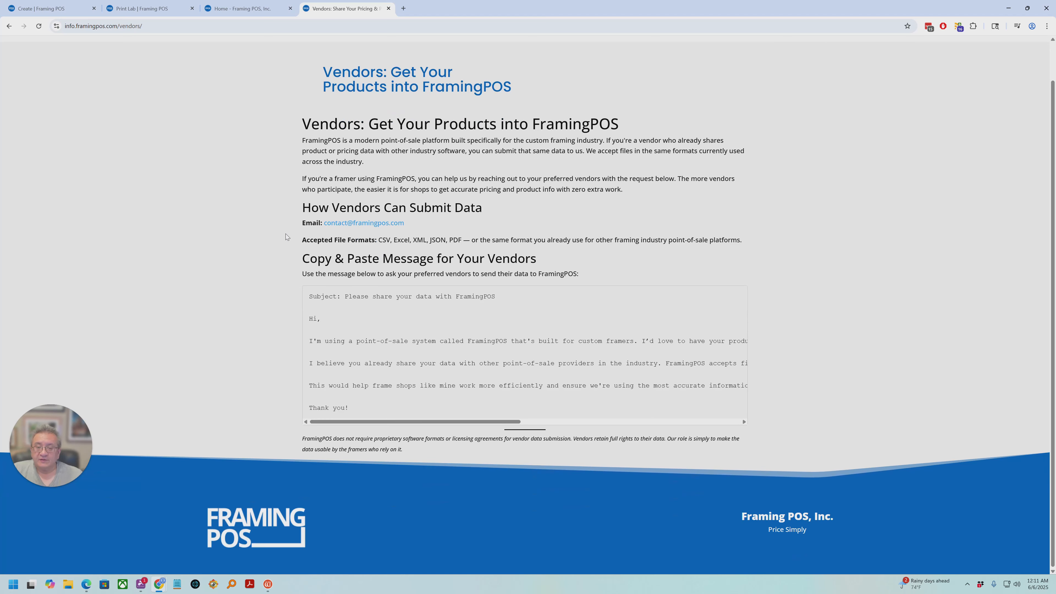
pyautogui.moveTo(307, 296); pyautogui.dragTo(531, 424)
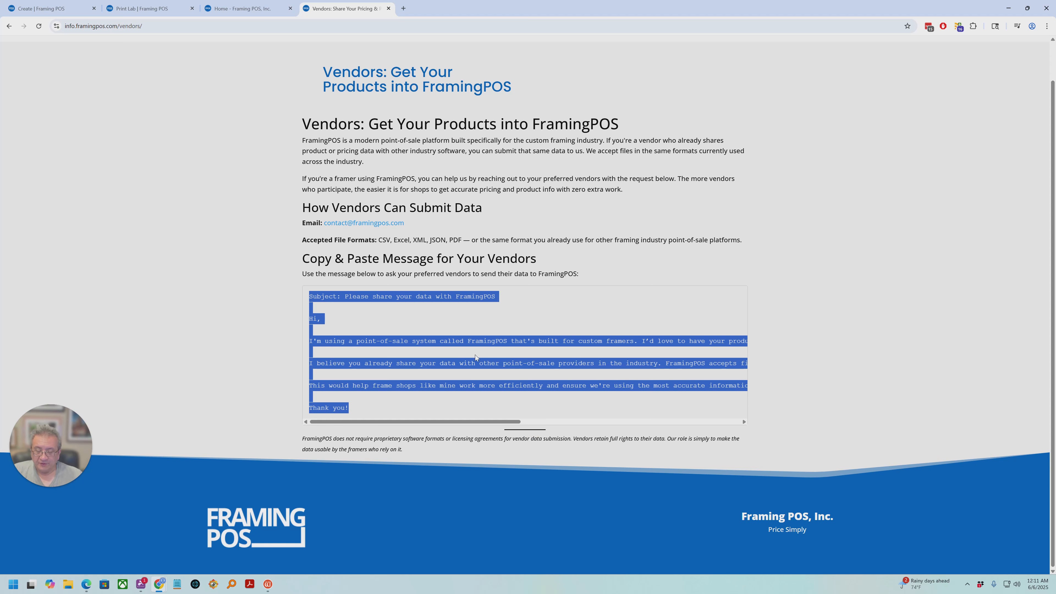
pyautogui.click(405, 311)
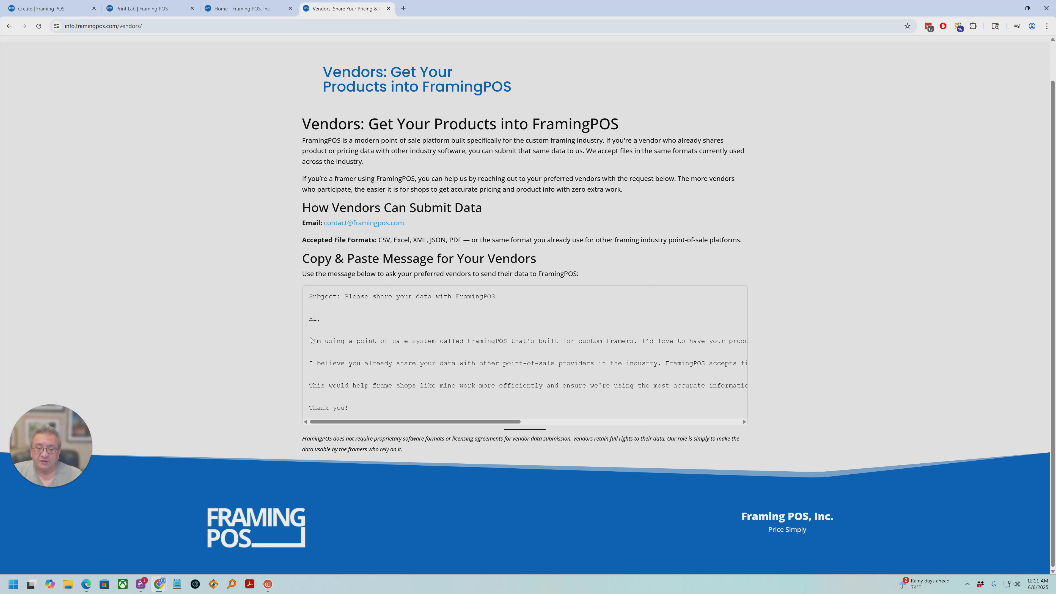
pyautogui.moveTo(309, 340); pyautogui.dragTo(633, 428)
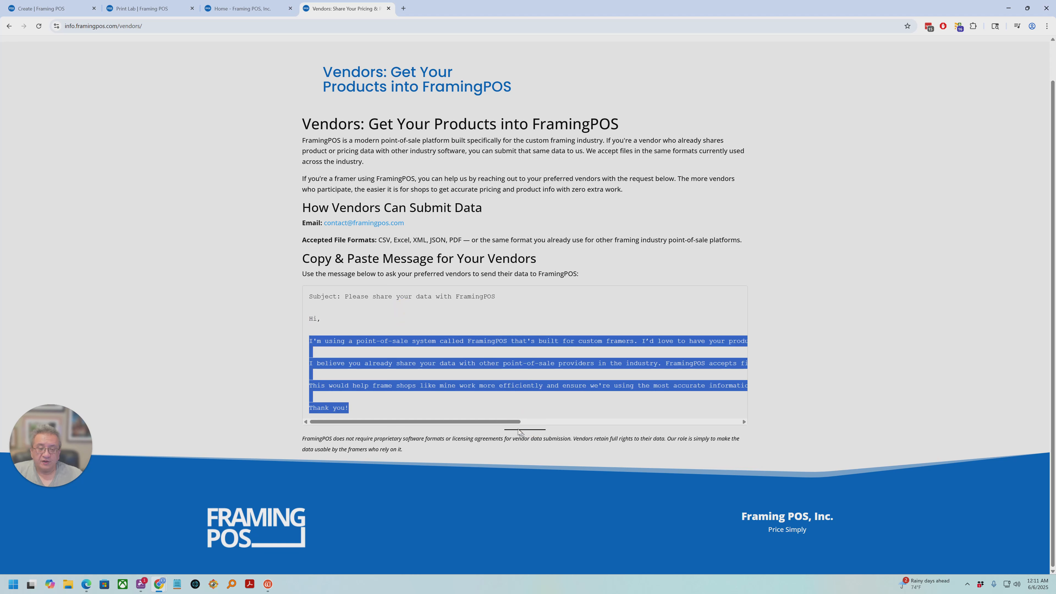
pyautogui.moveTo(514, 421); pyautogui.dragTo(455, 400)
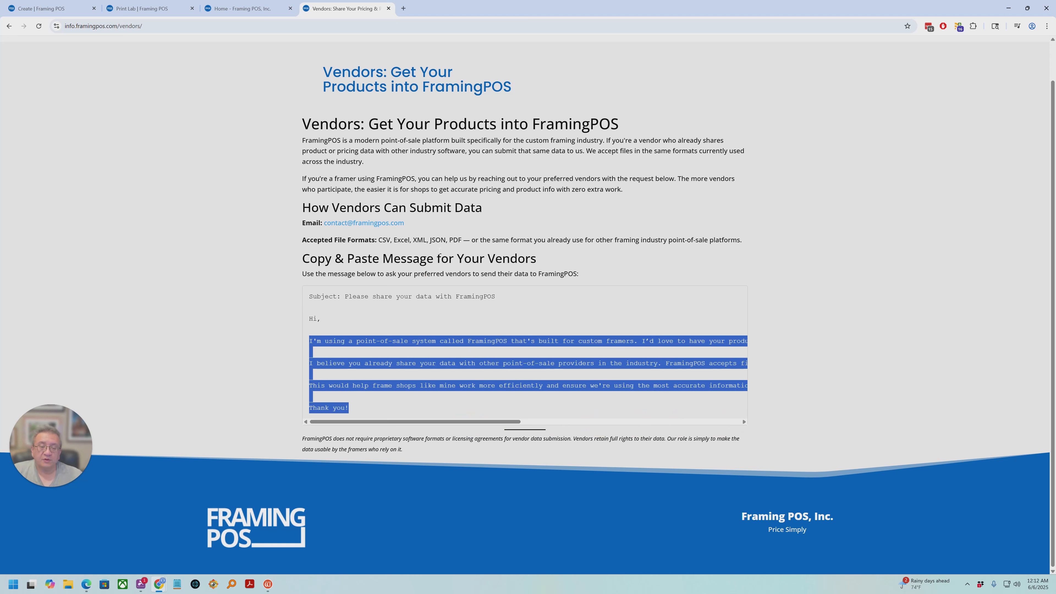